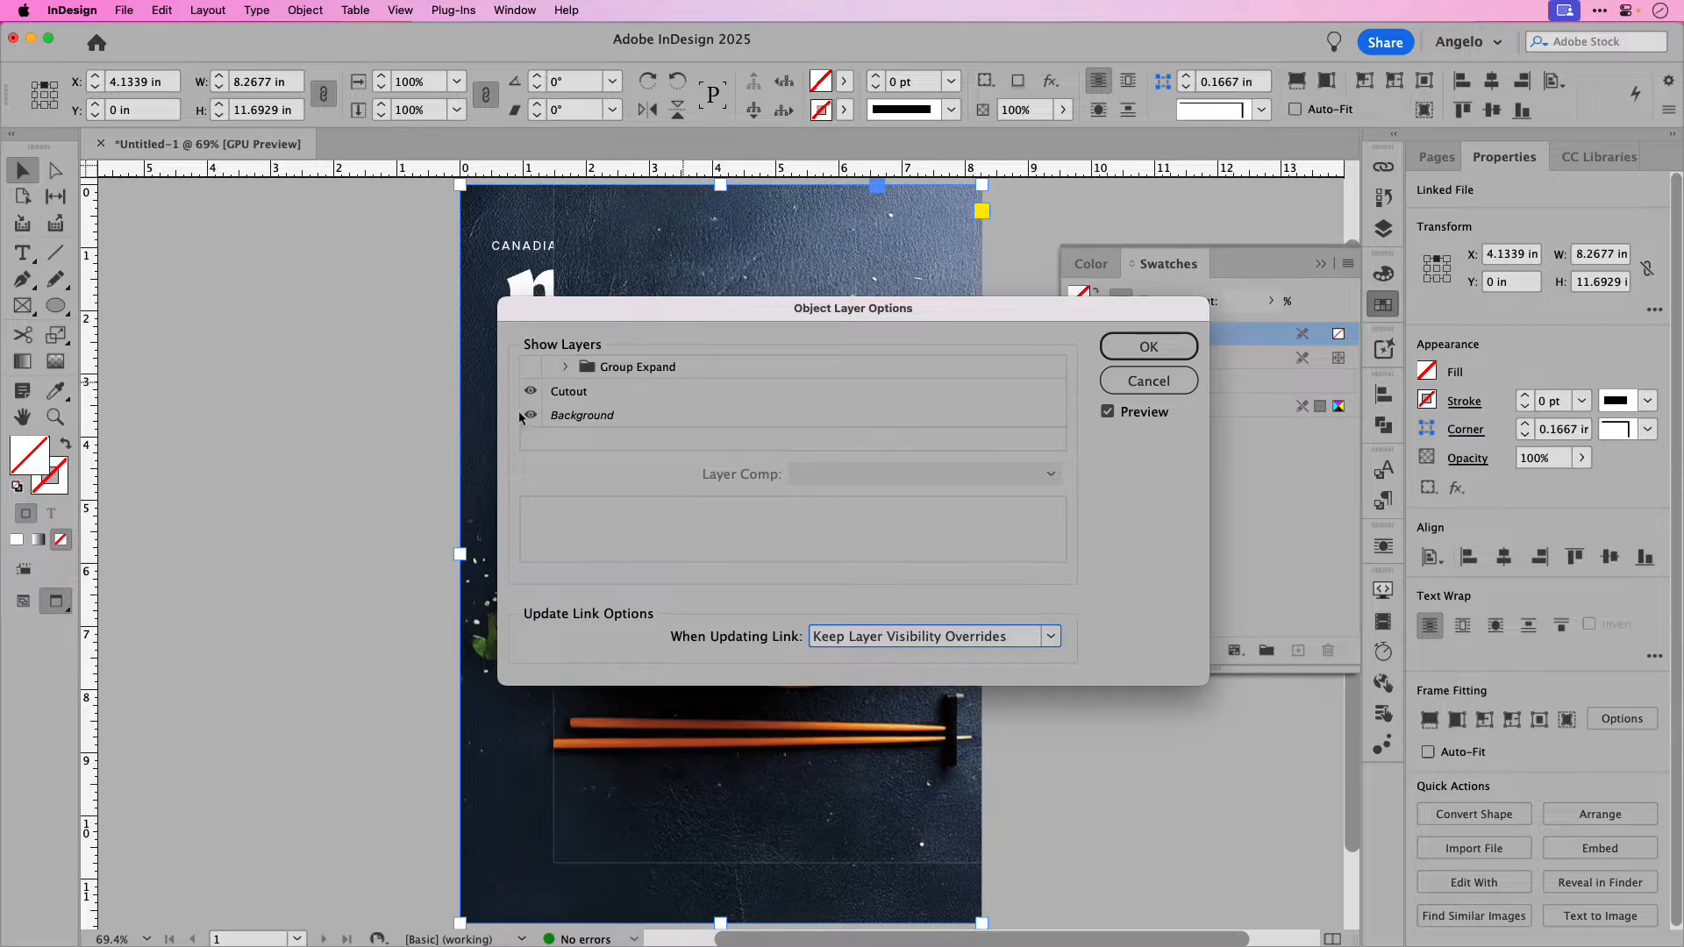
key("Return")
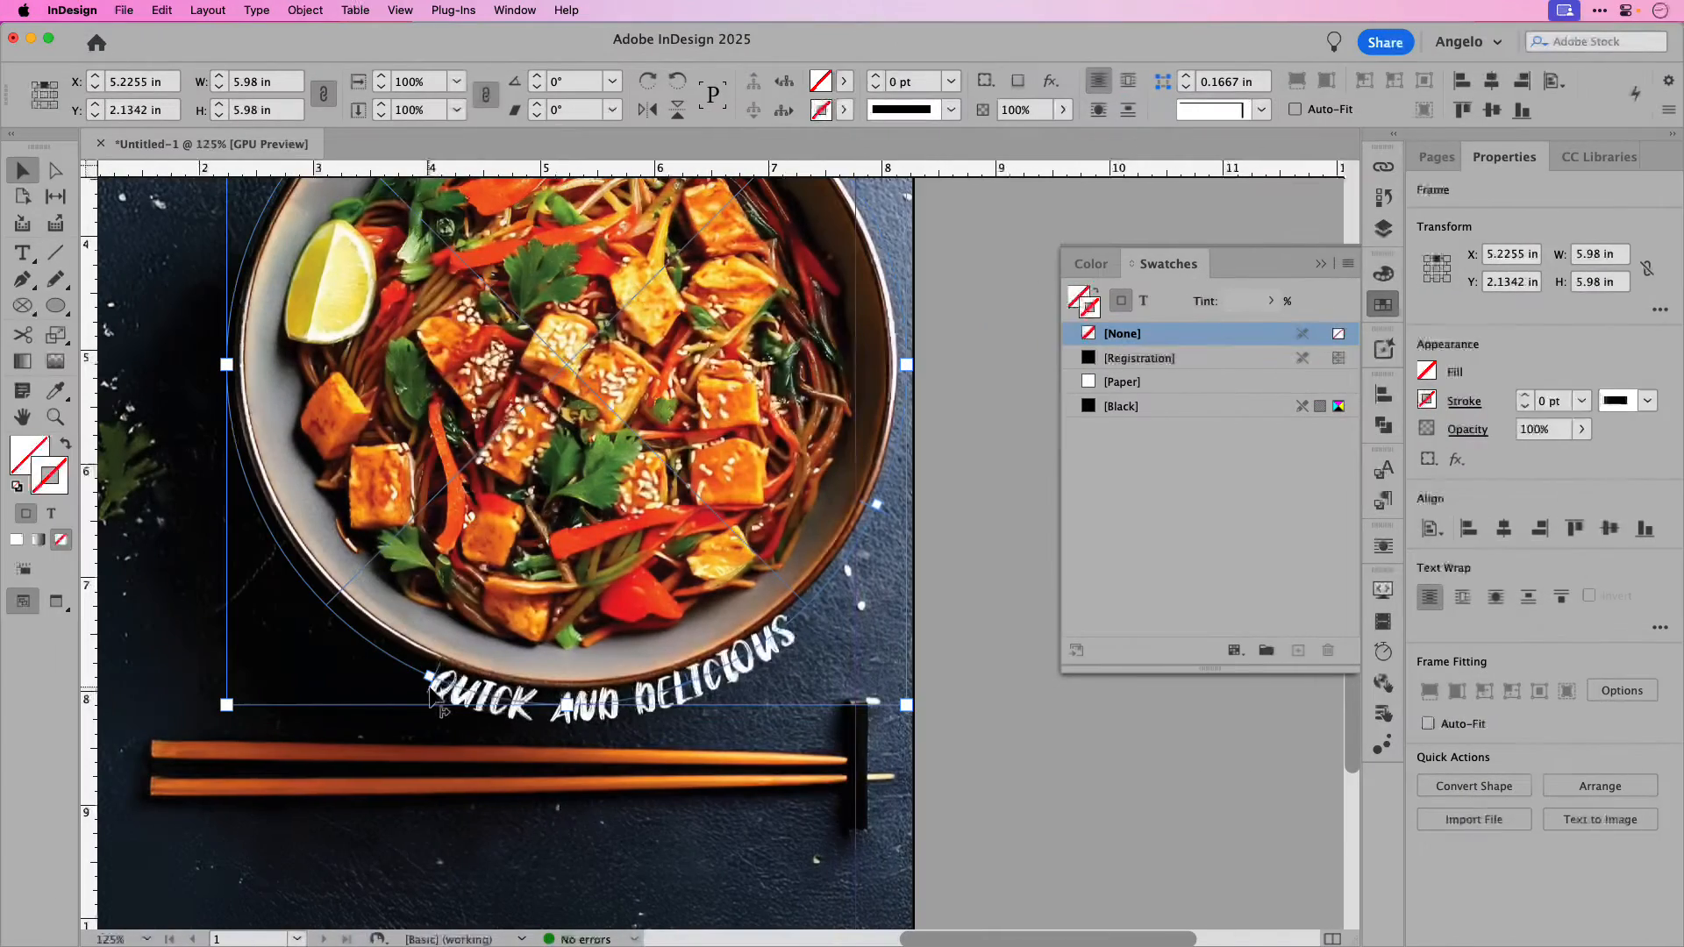
key("super+z")
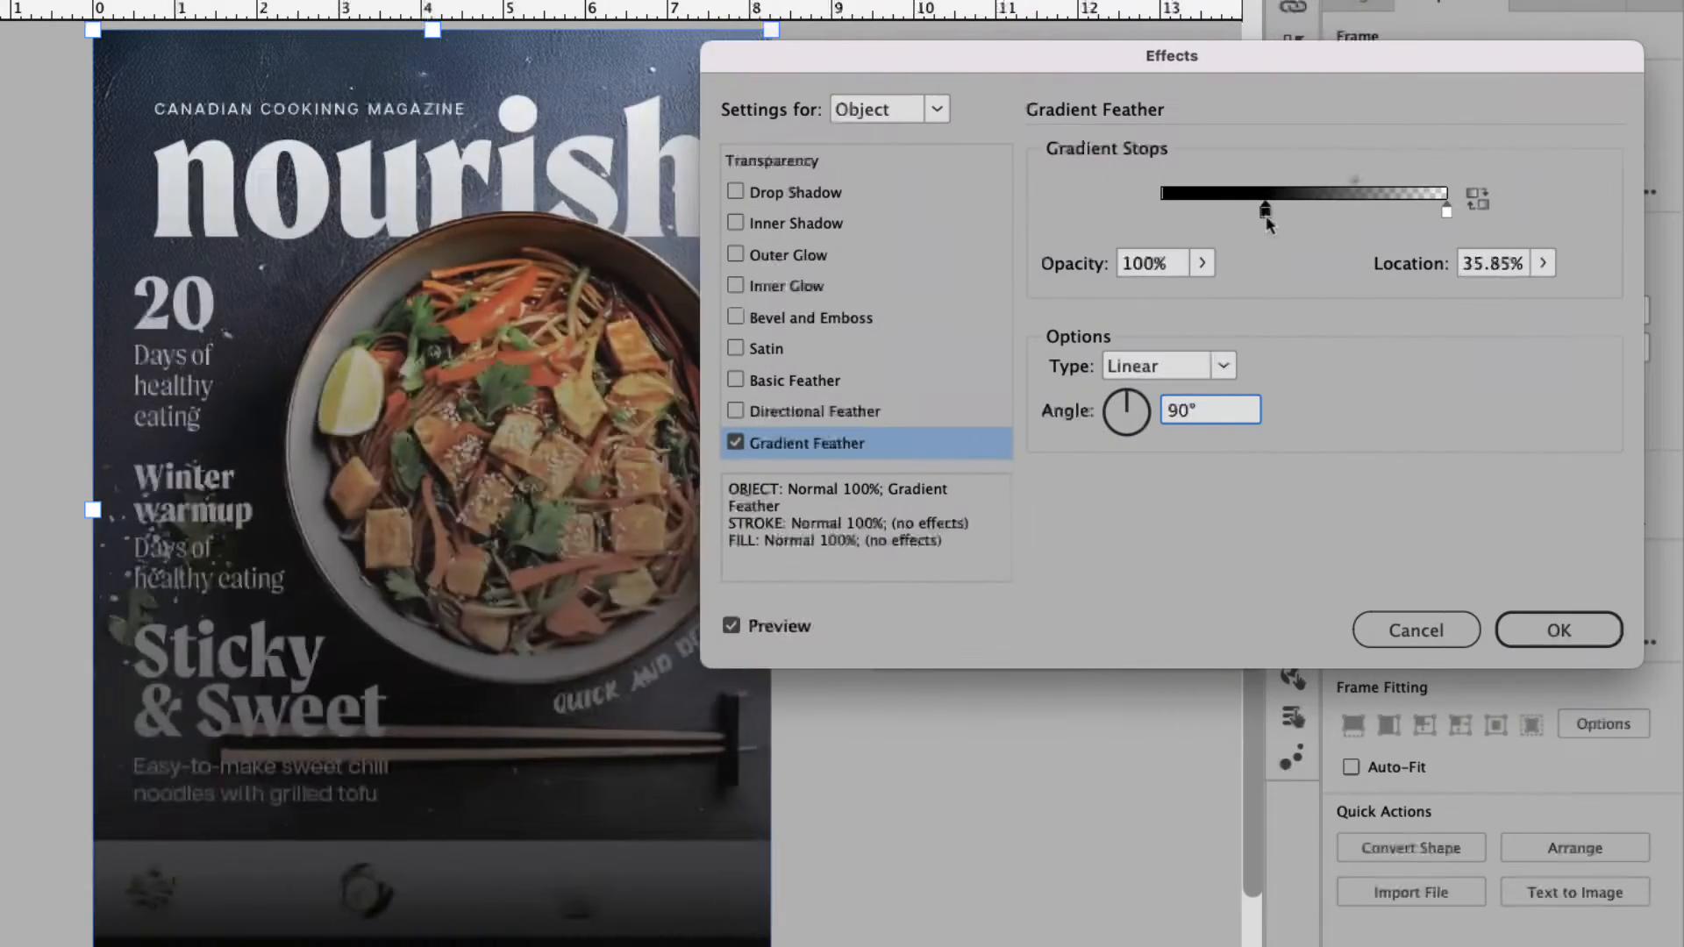
left_click_drag(1266, 213, 1270, 214)
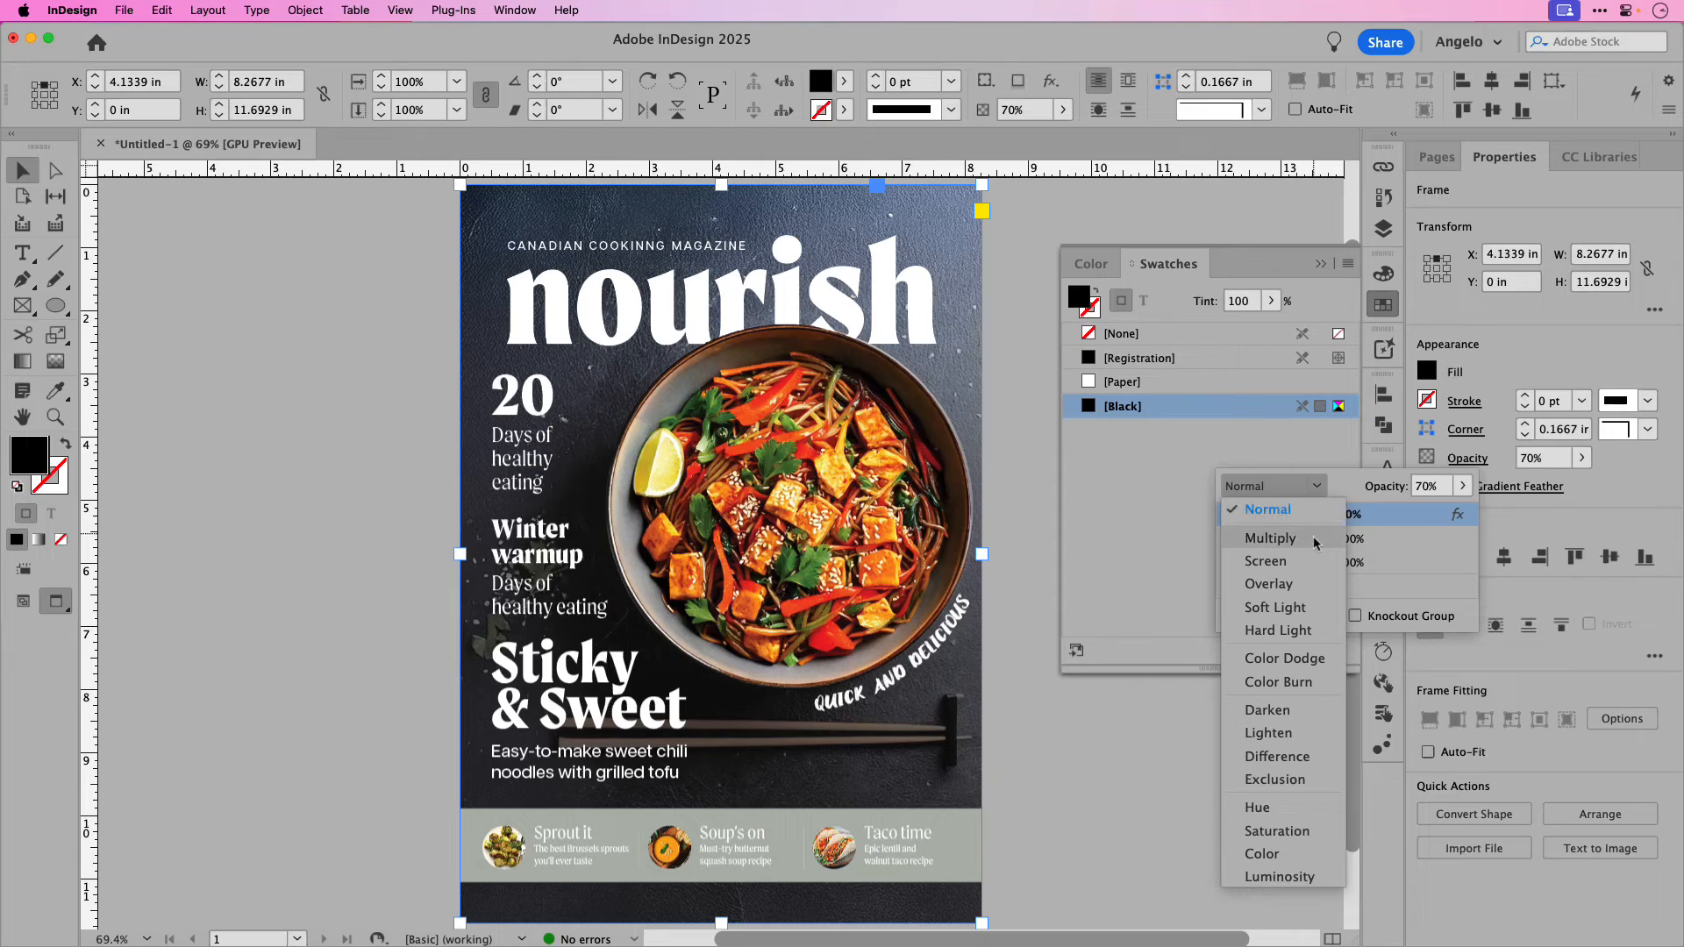
left_click(1314, 537)
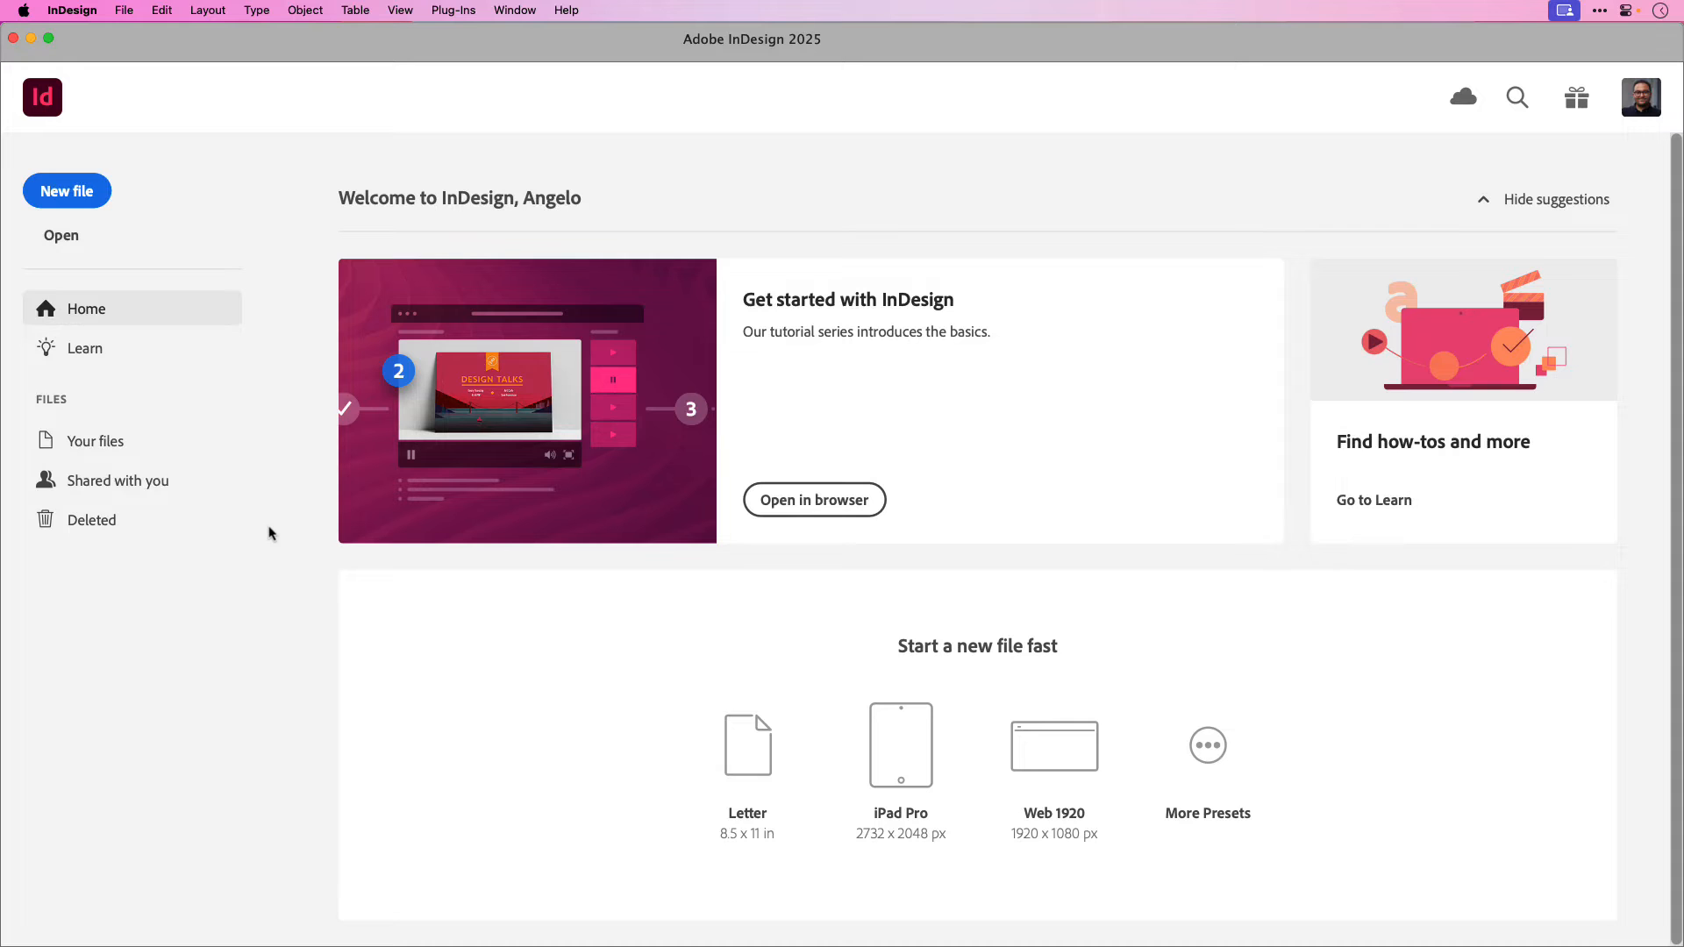
Step: Create a new one-page A4 print document in inches with facing pages turned off
left_click(86, 200)
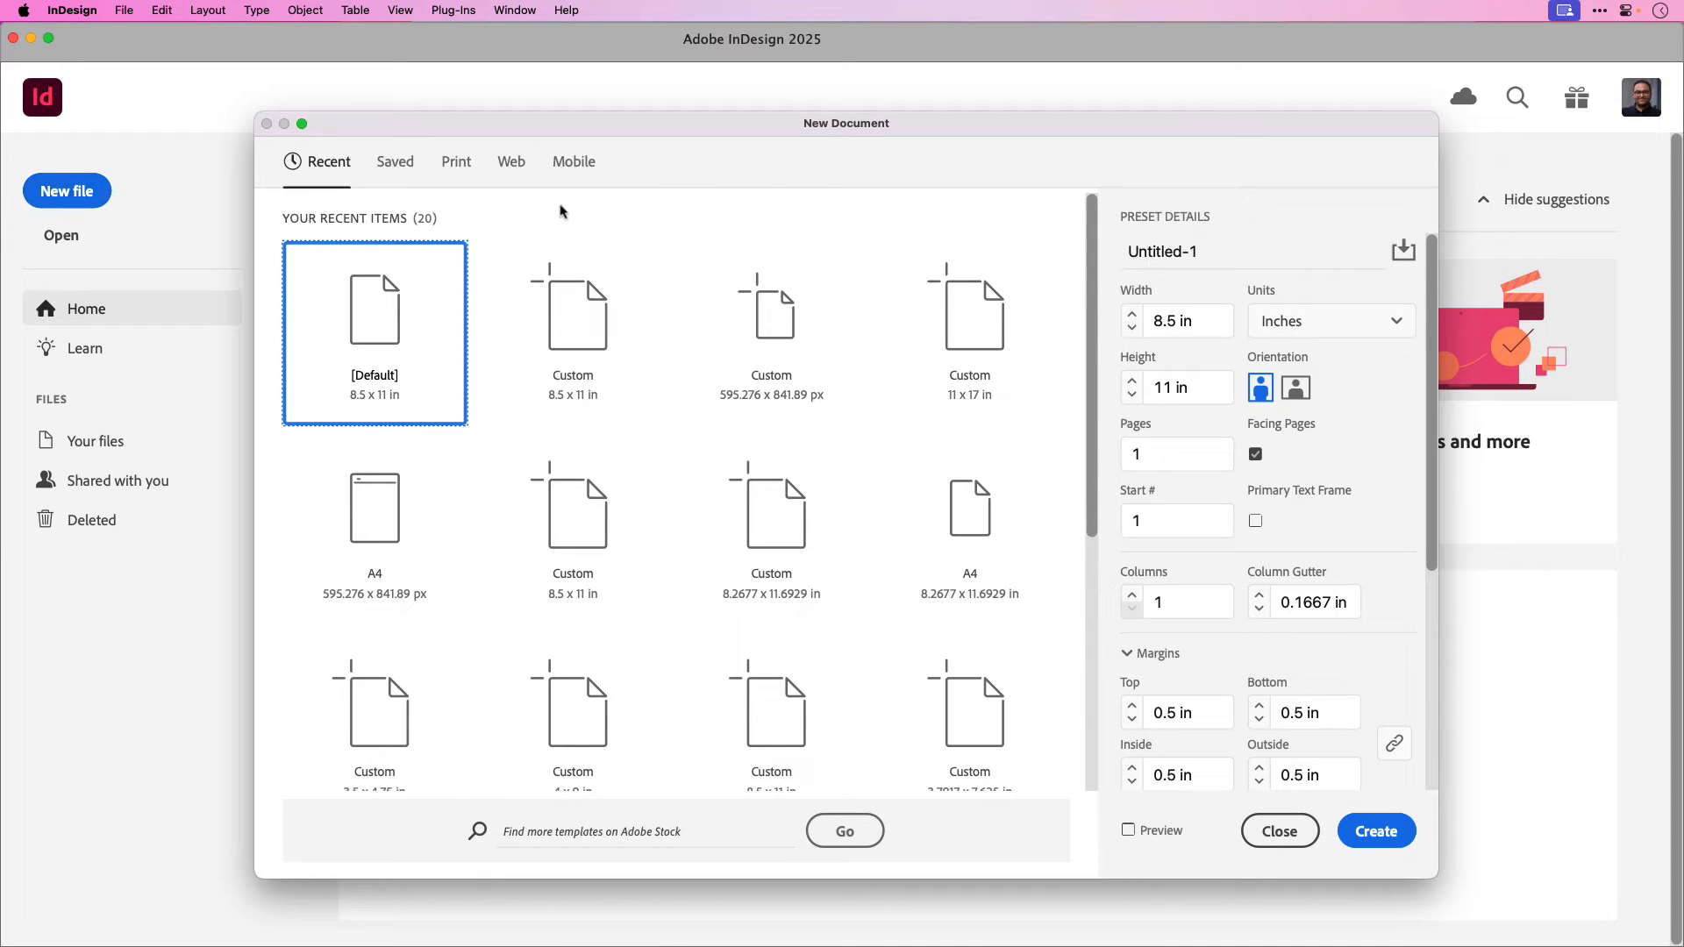
left_click(459, 172)
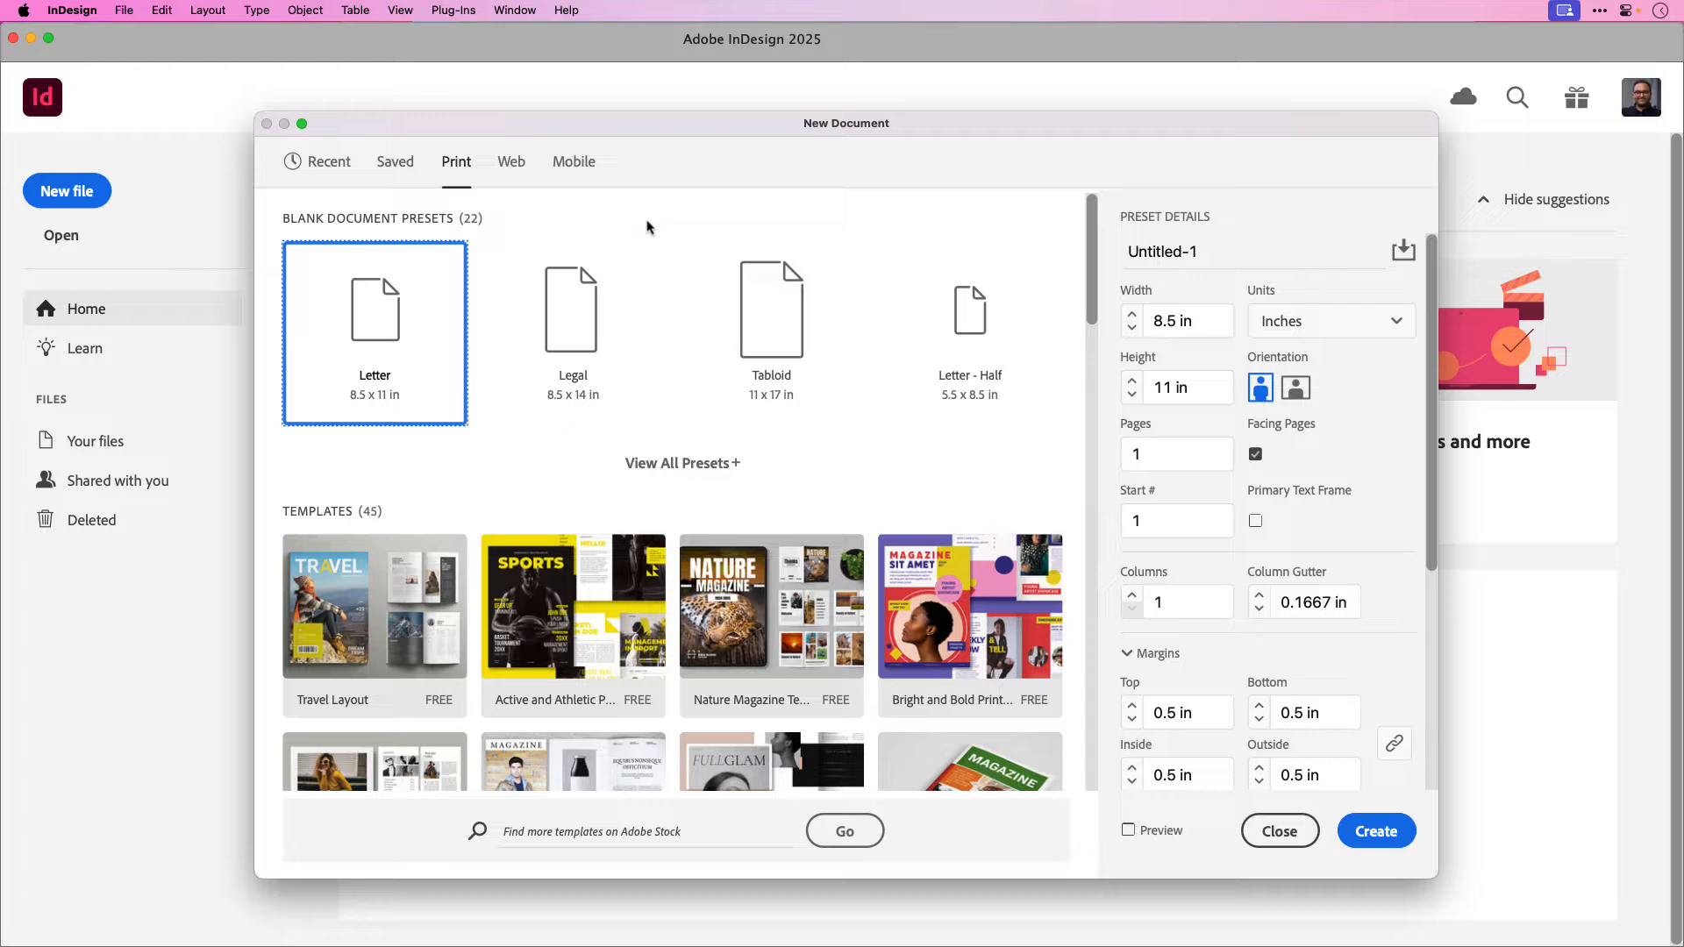
left_click(686, 462)
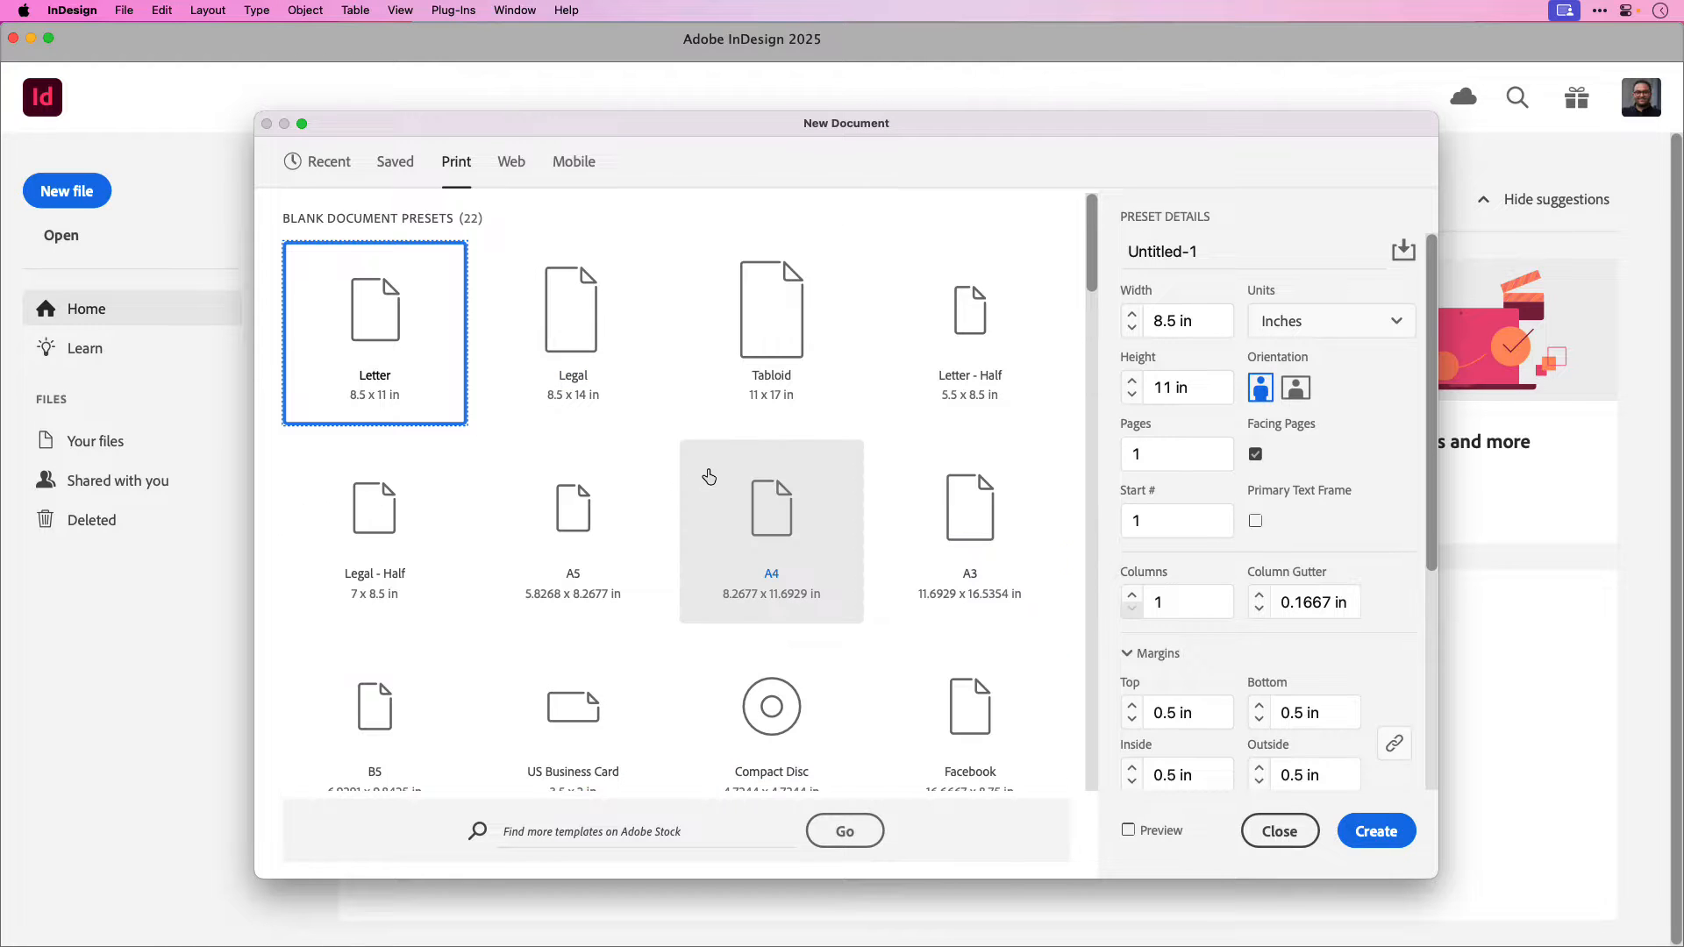
left_click(782, 513)
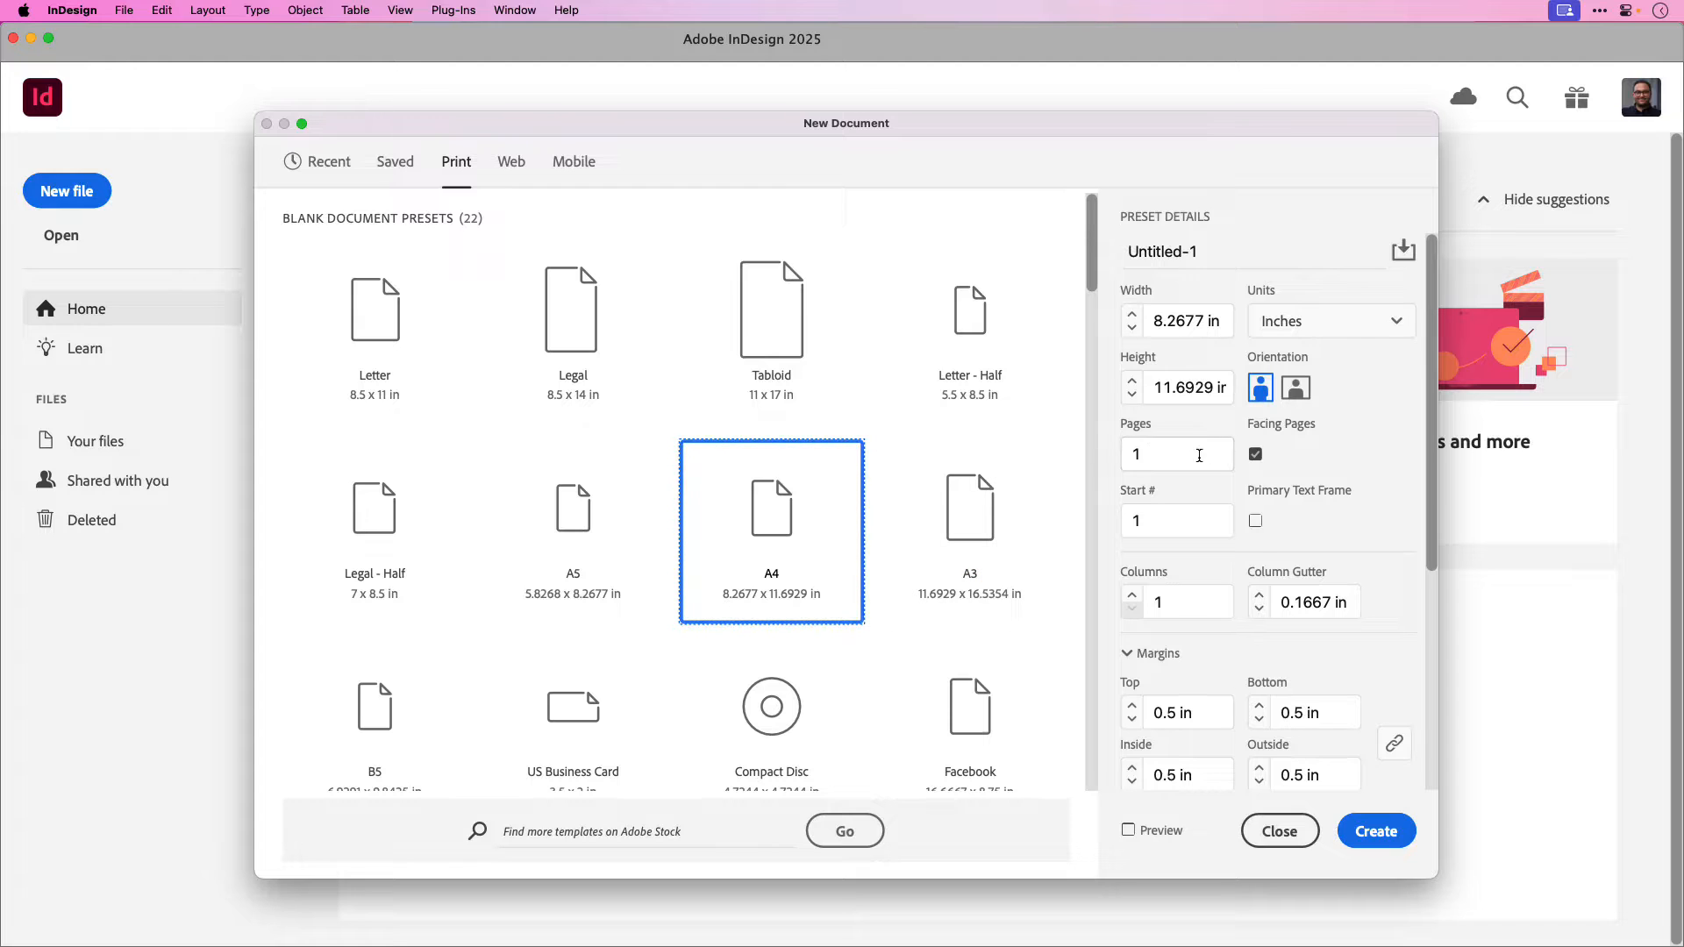
left_click(1256, 456)
left_click(1364, 830)
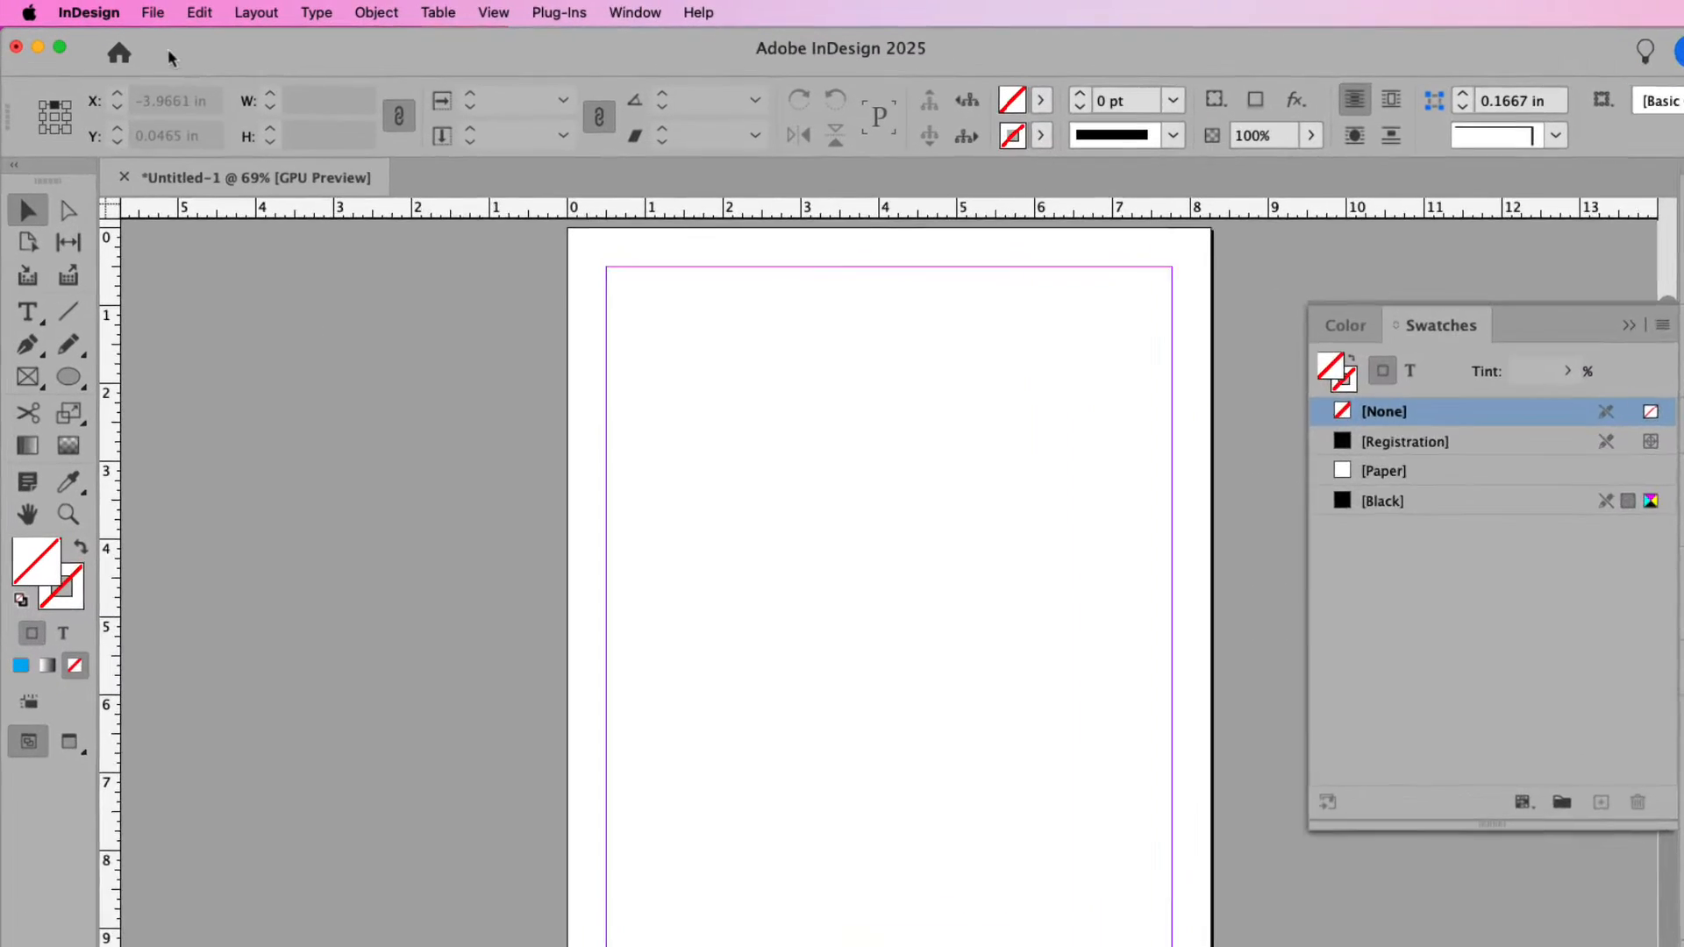
Step: Place Cover Photo_2.psd in a frame that spans the whole page
left_click(129, 10)
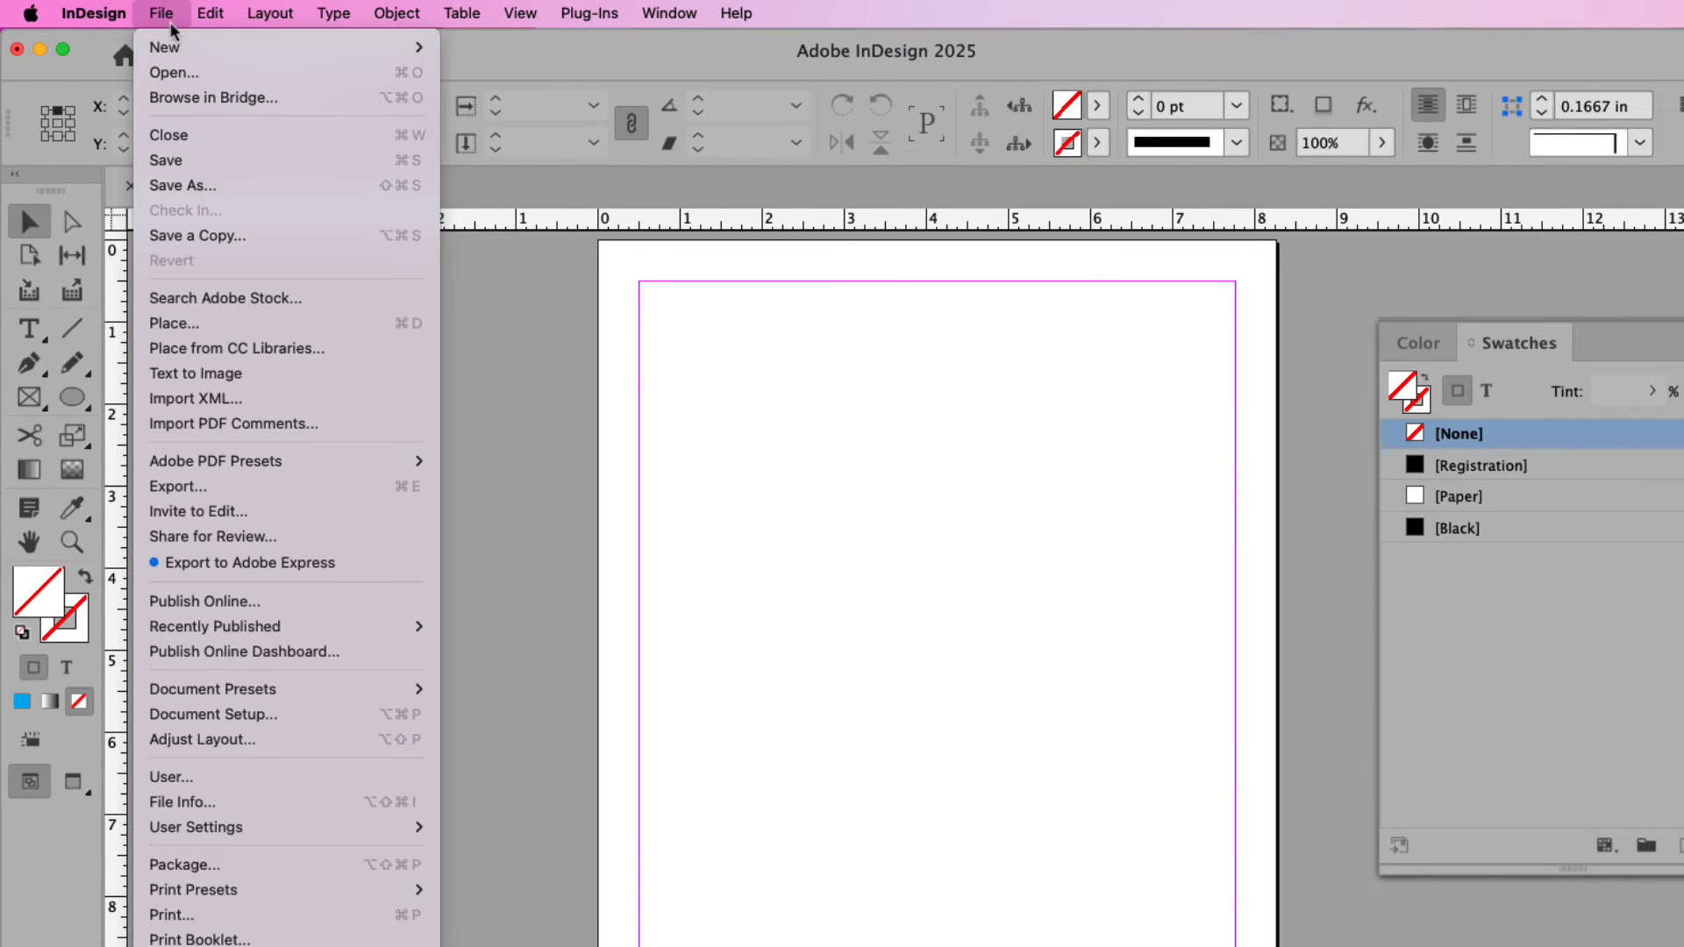
left_click(250, 322)
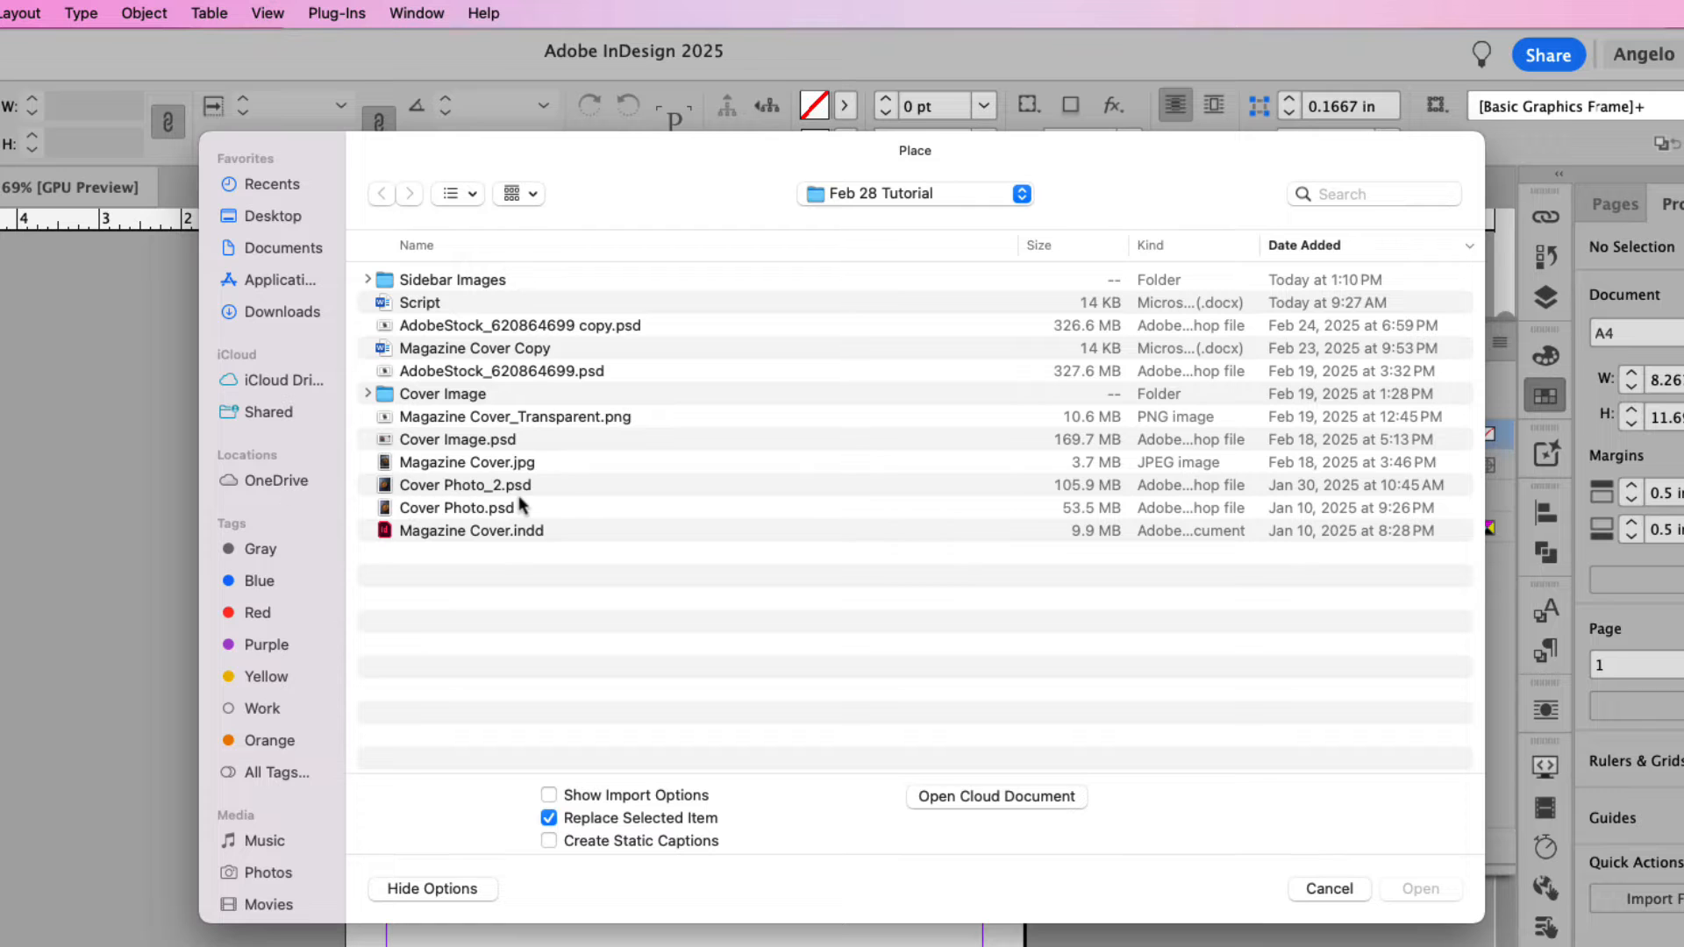
left_click(521, 495)
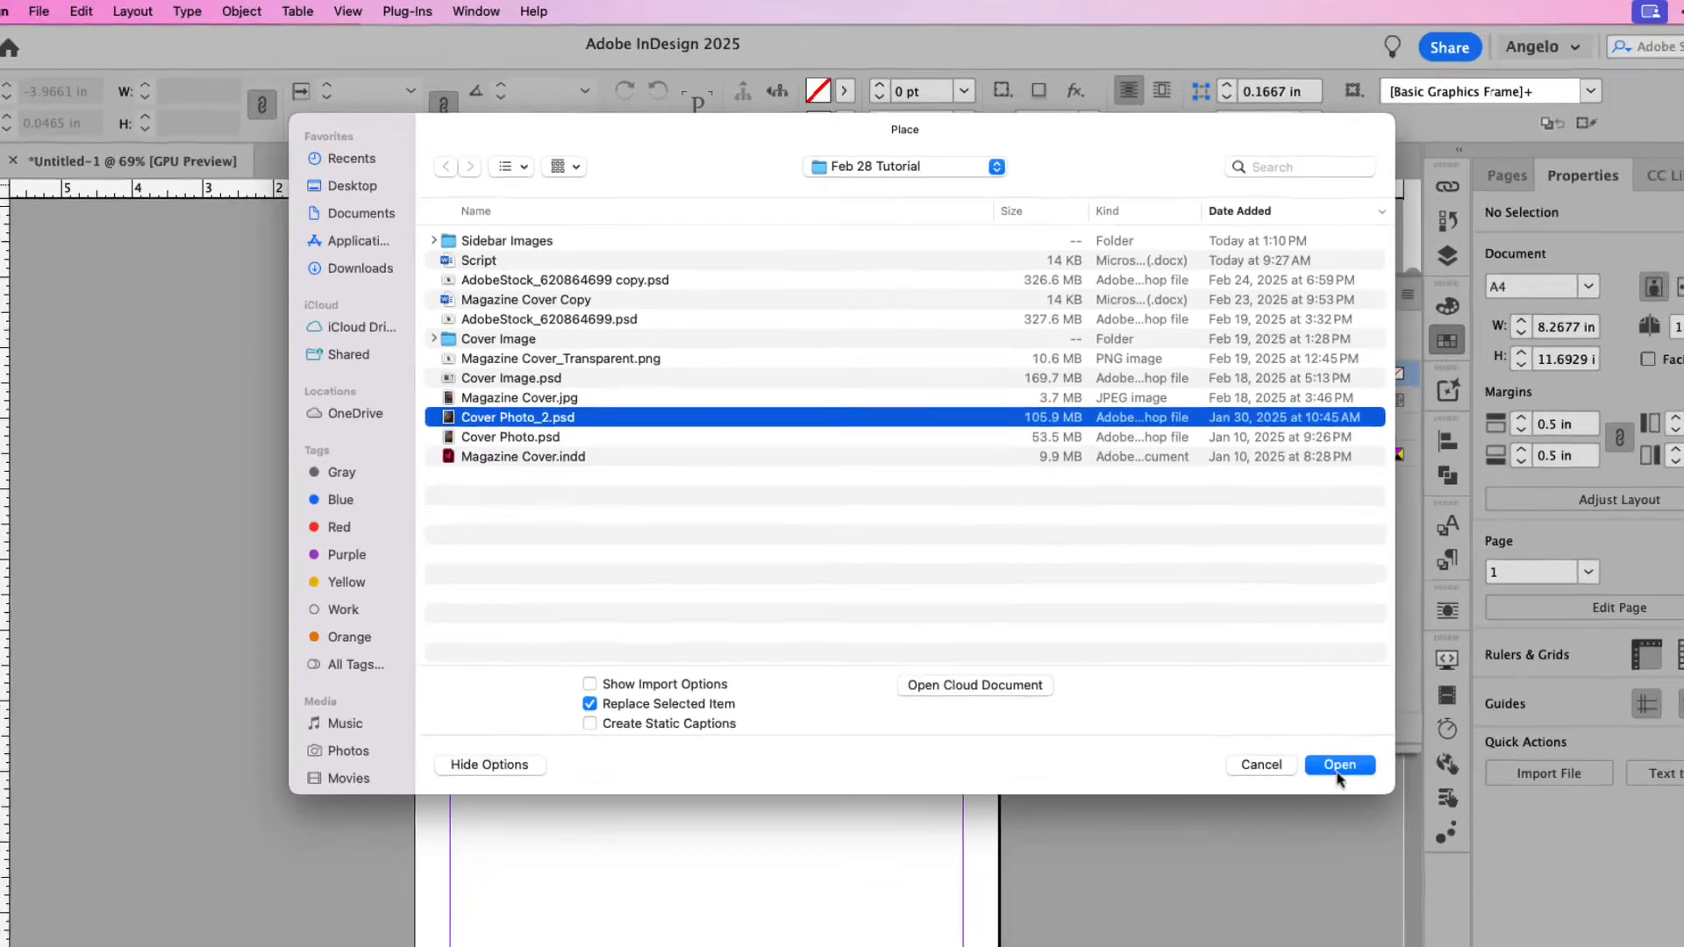
left_click(1339, 770)
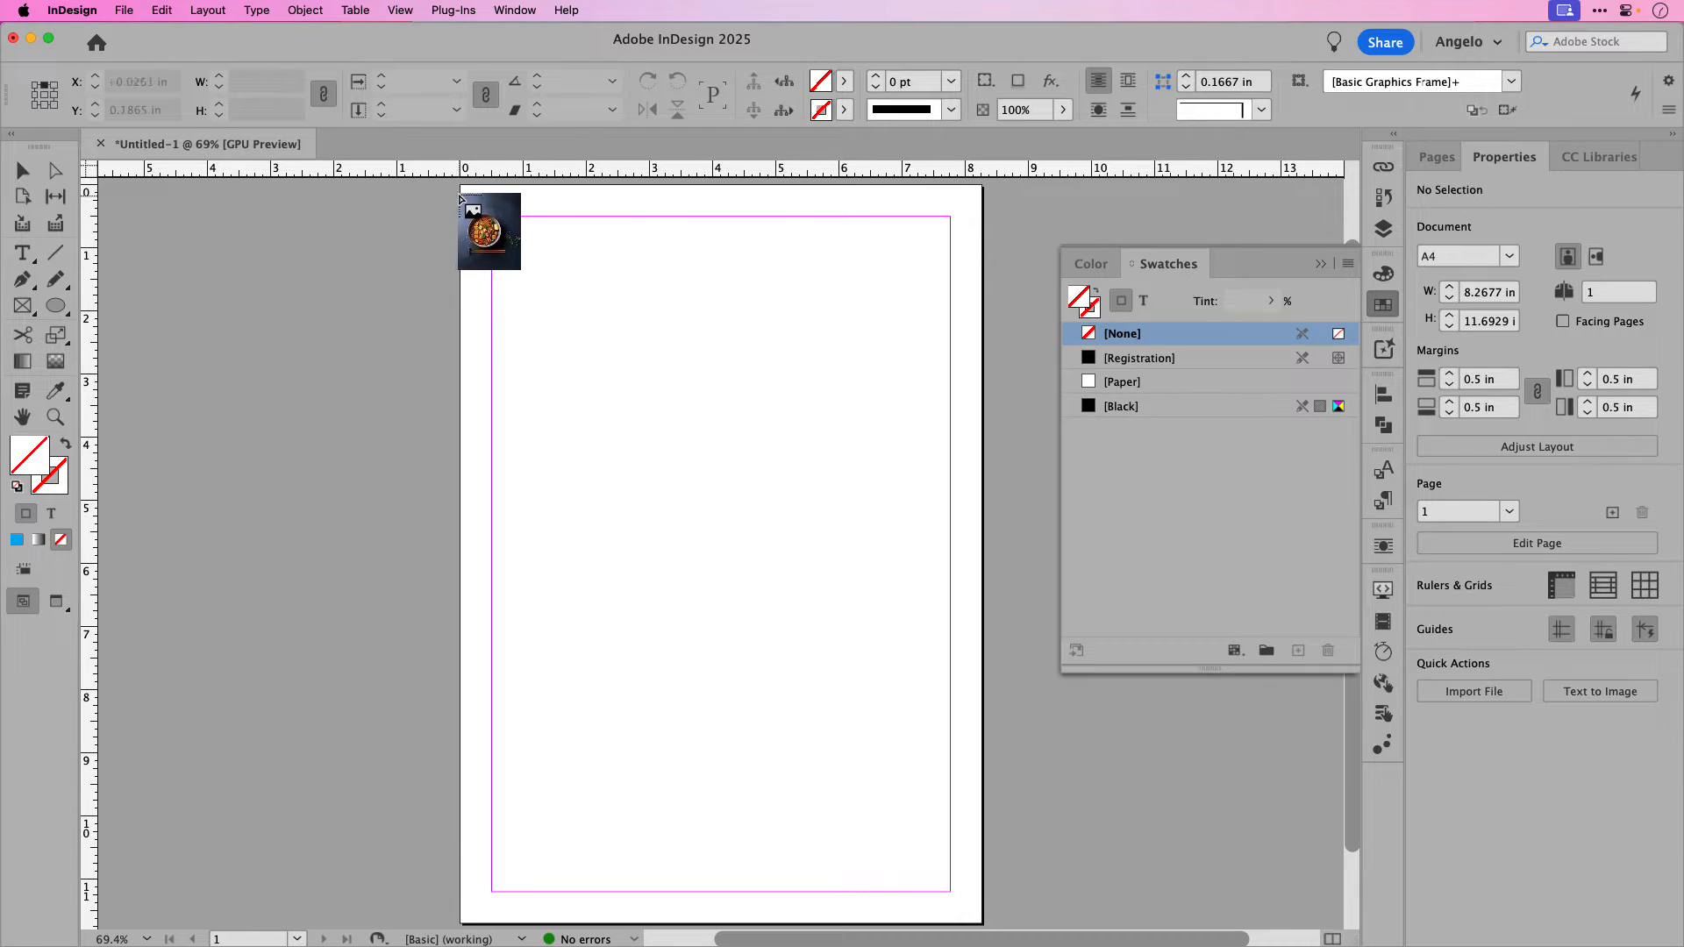
left_click_drag(461, 186, 984, 928)
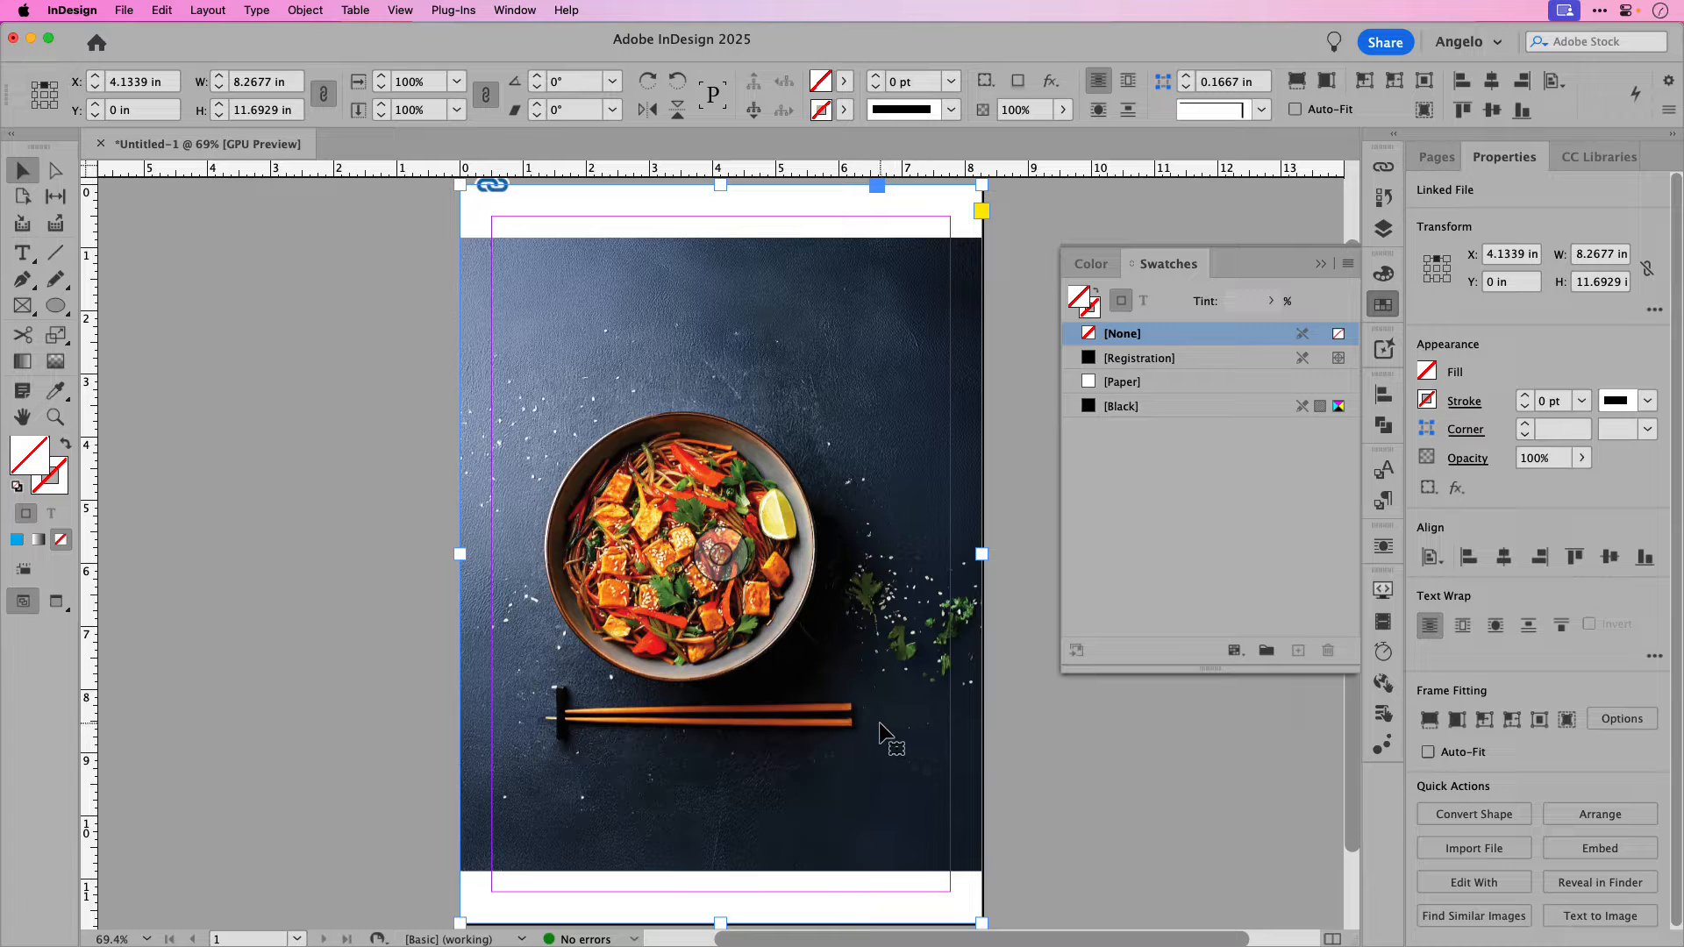
Step: Flip the placed photo horizontally inside its frame and enlarge it to about 25% scale
left_click(724, 558)
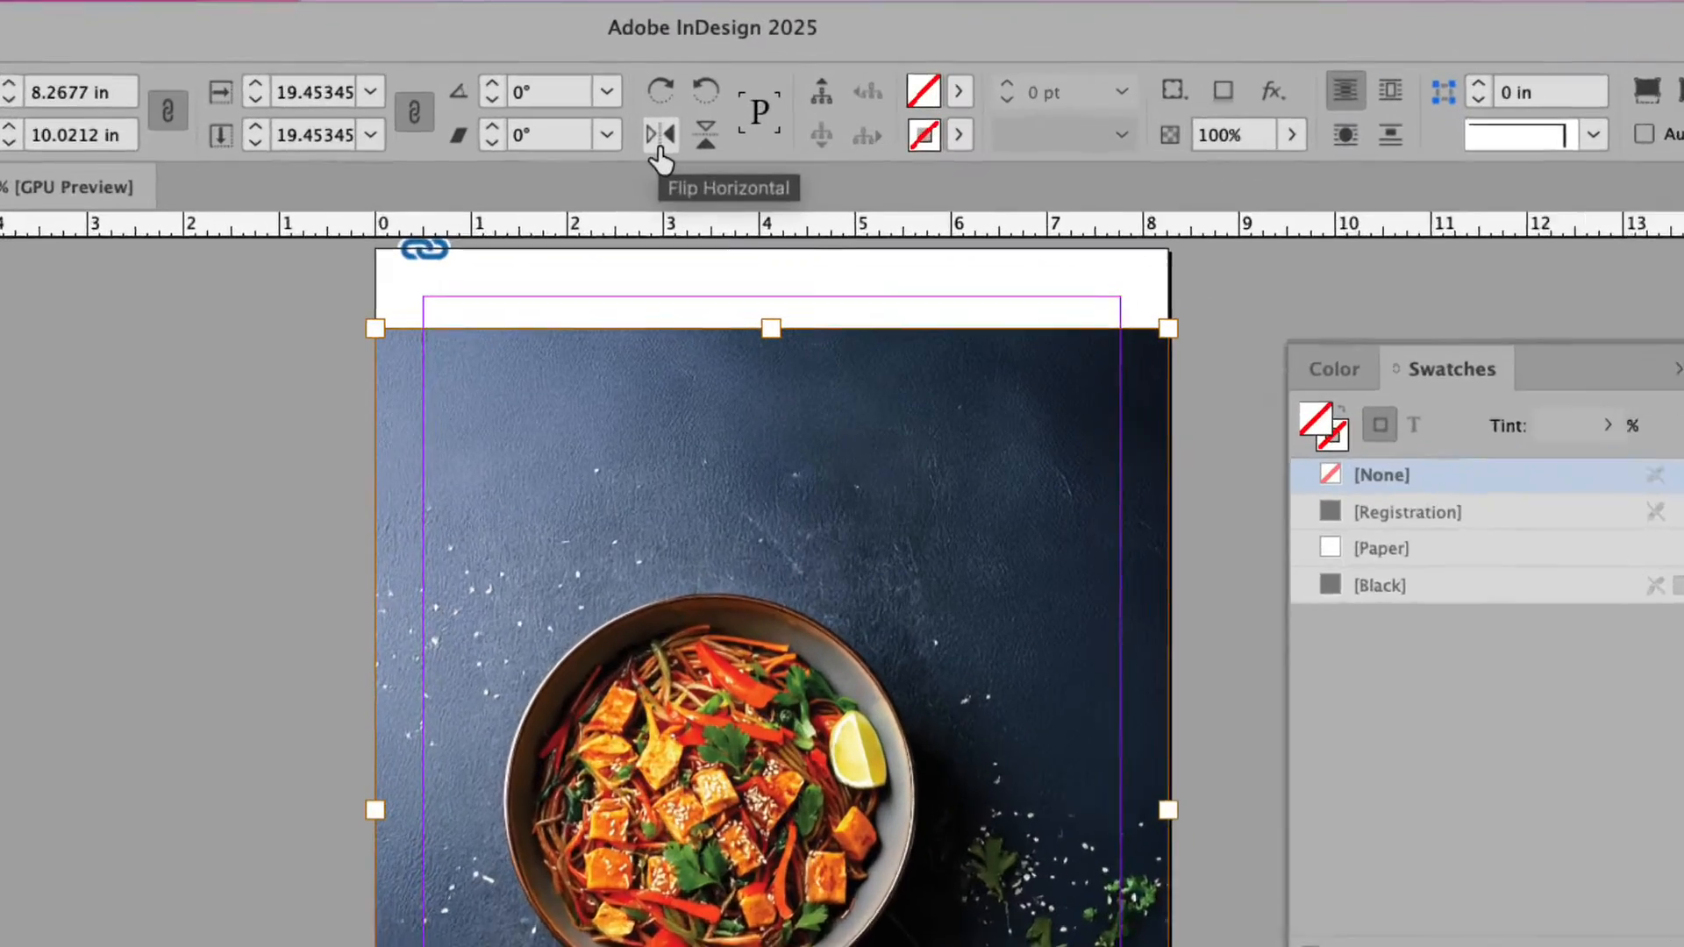
left_click(659, 144)
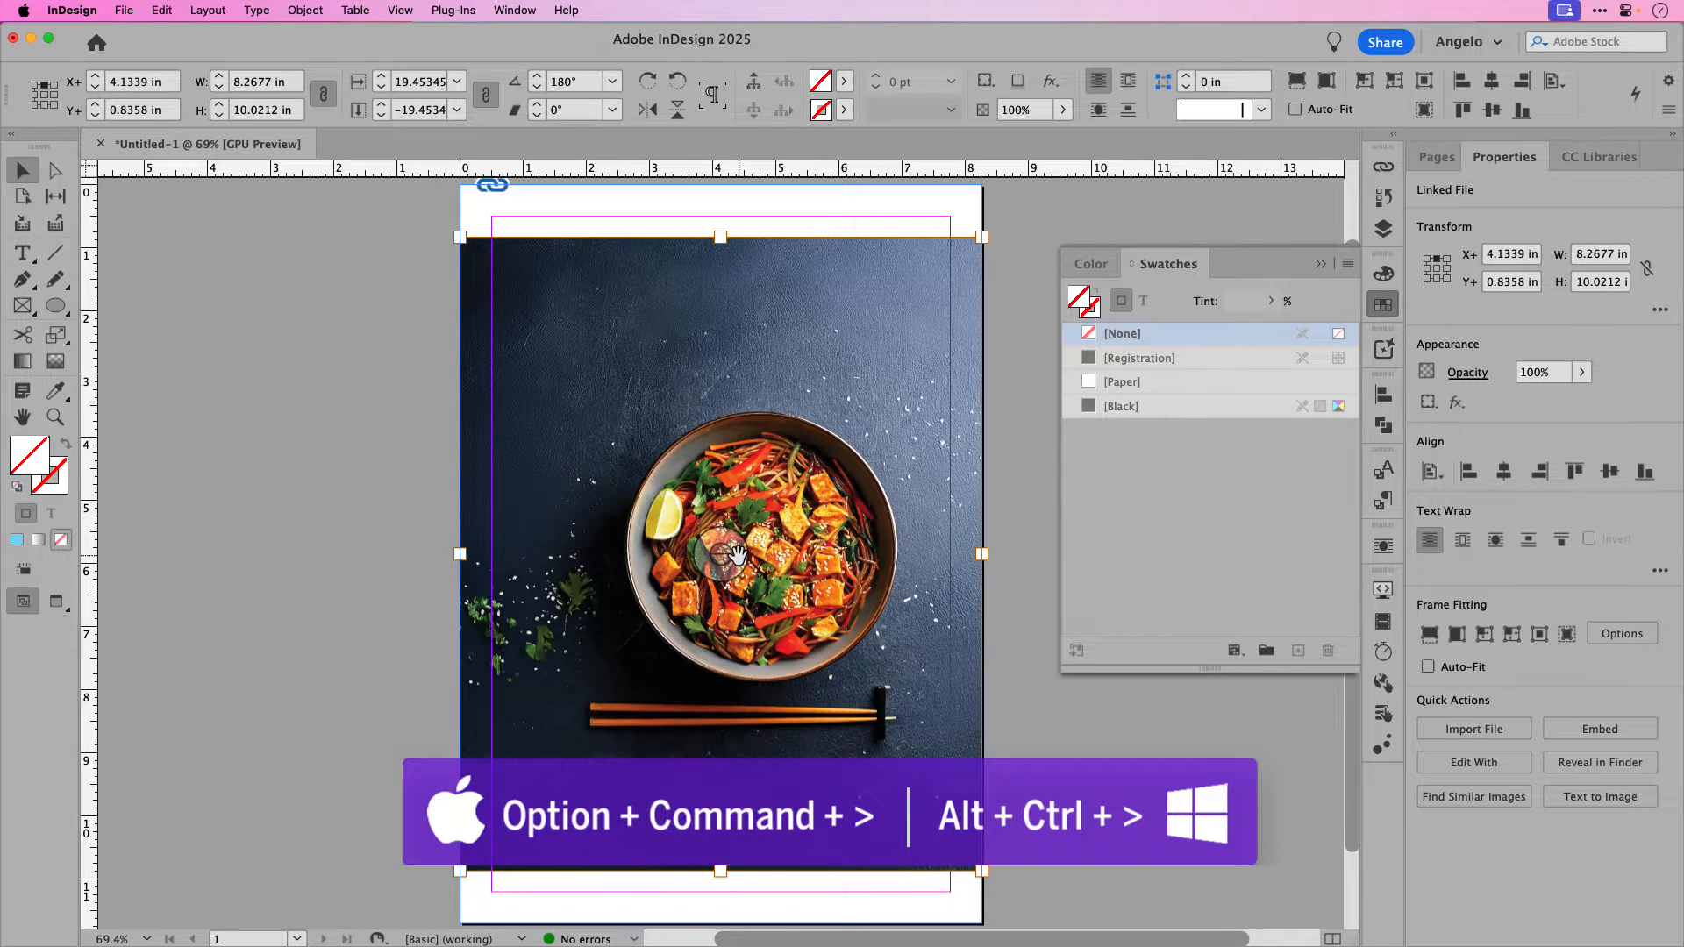
key("alt+super+period")
key("alt+super+period")
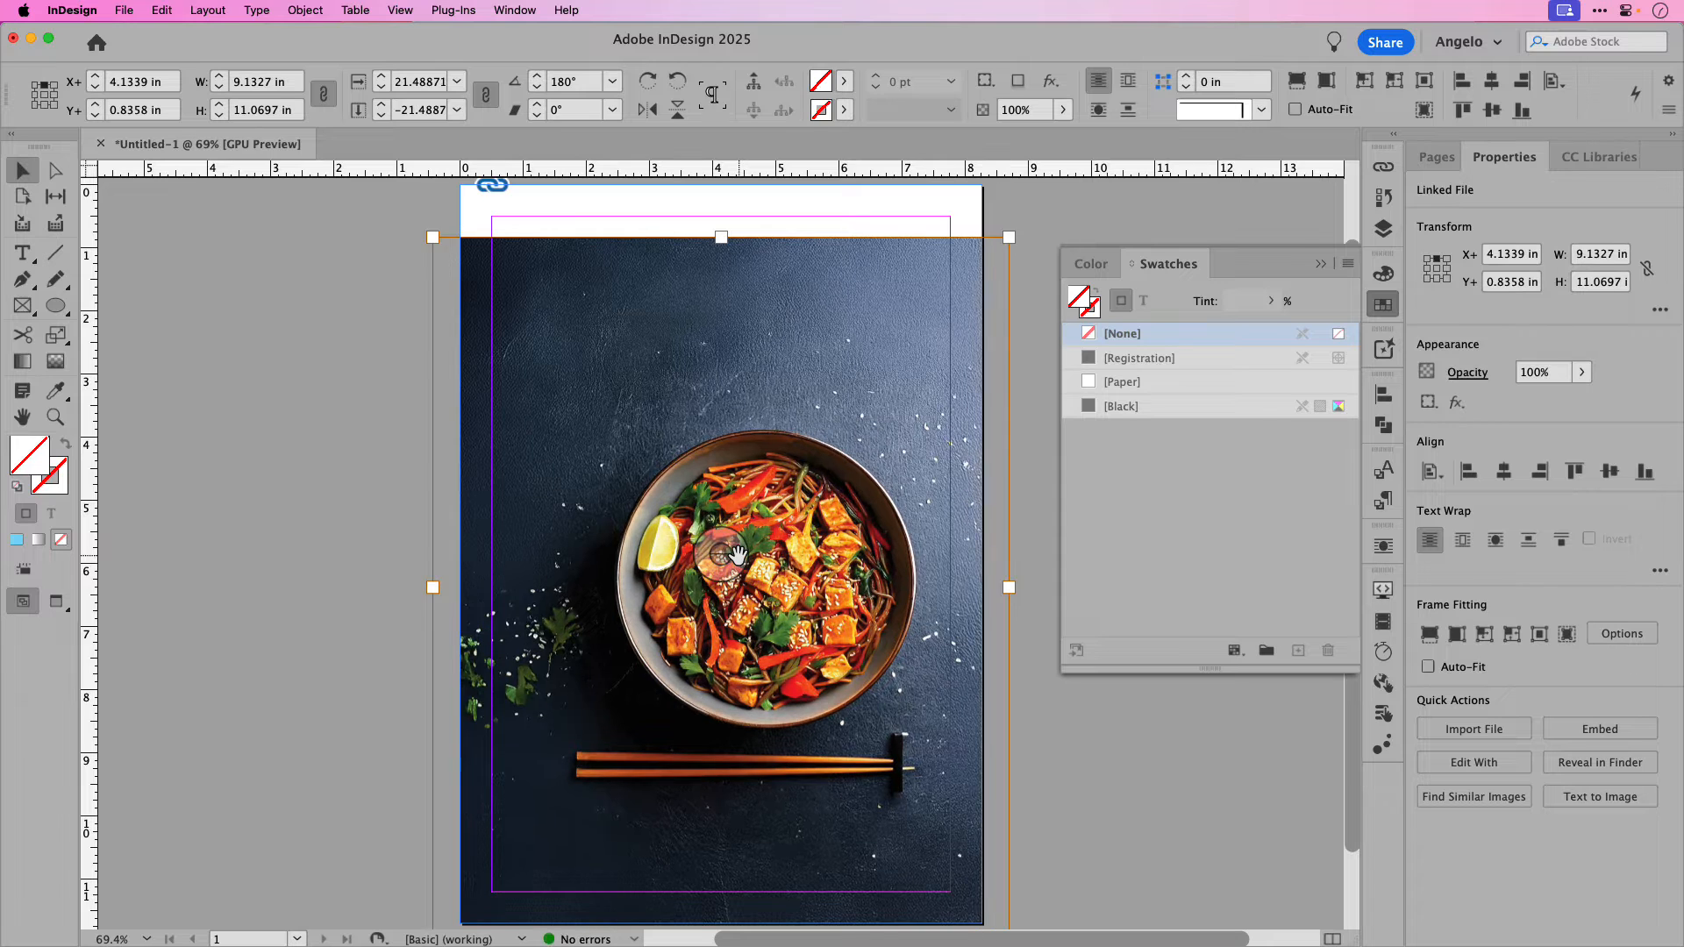
key("alt+super+period")
key("alt+super+period")
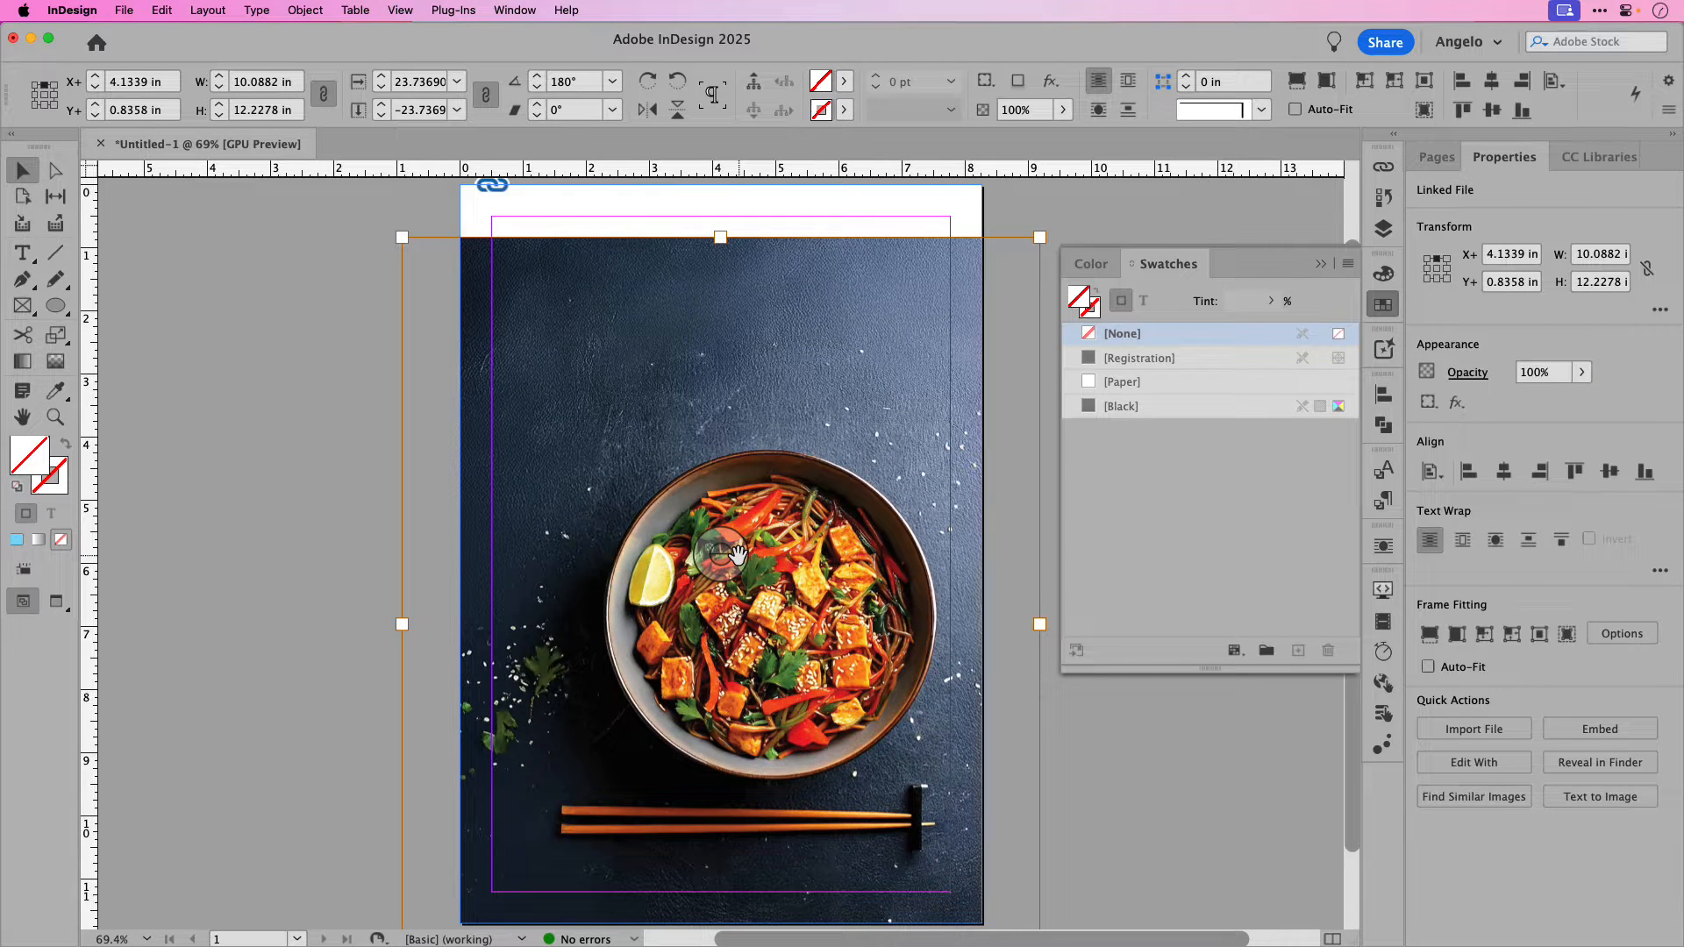
key("alt+super+period")
Step: Reposition the photo within its frame to about X 4.36 in, Y -1.16 in so it covers the page, and deselect it
left_click_drag(736, 553, 810, 570)
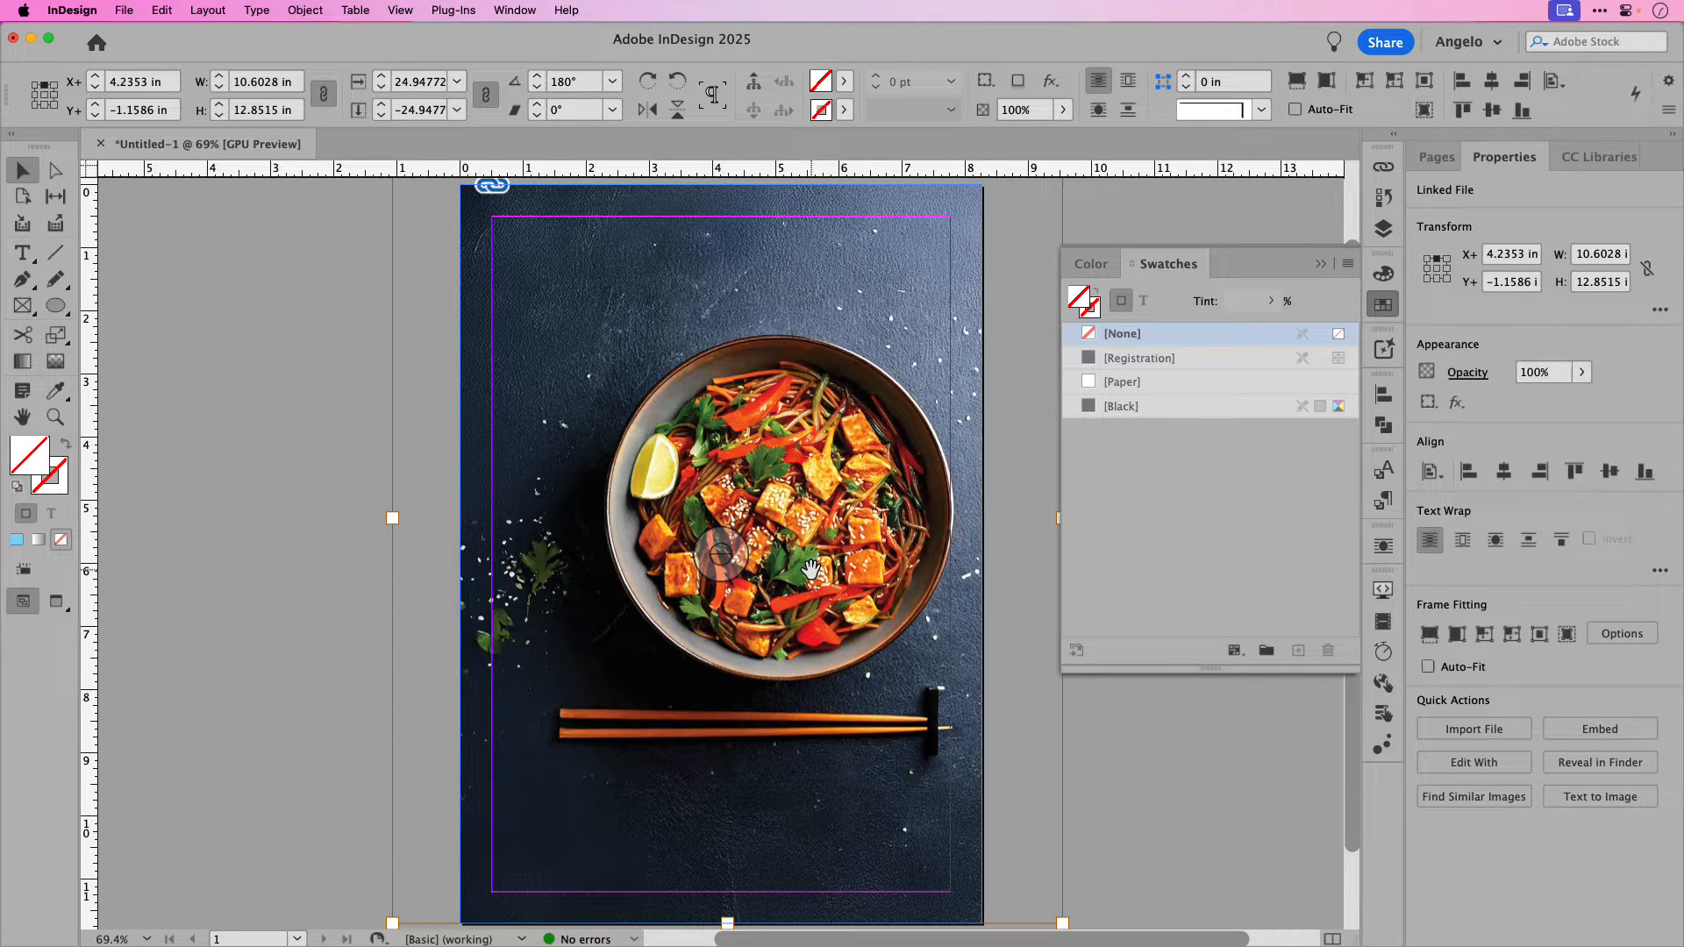
key("Right")
key("Right")
key("Right")
key("Right")
key("Right")
key("Right")
key("Right")
key("Right")
key("Right")
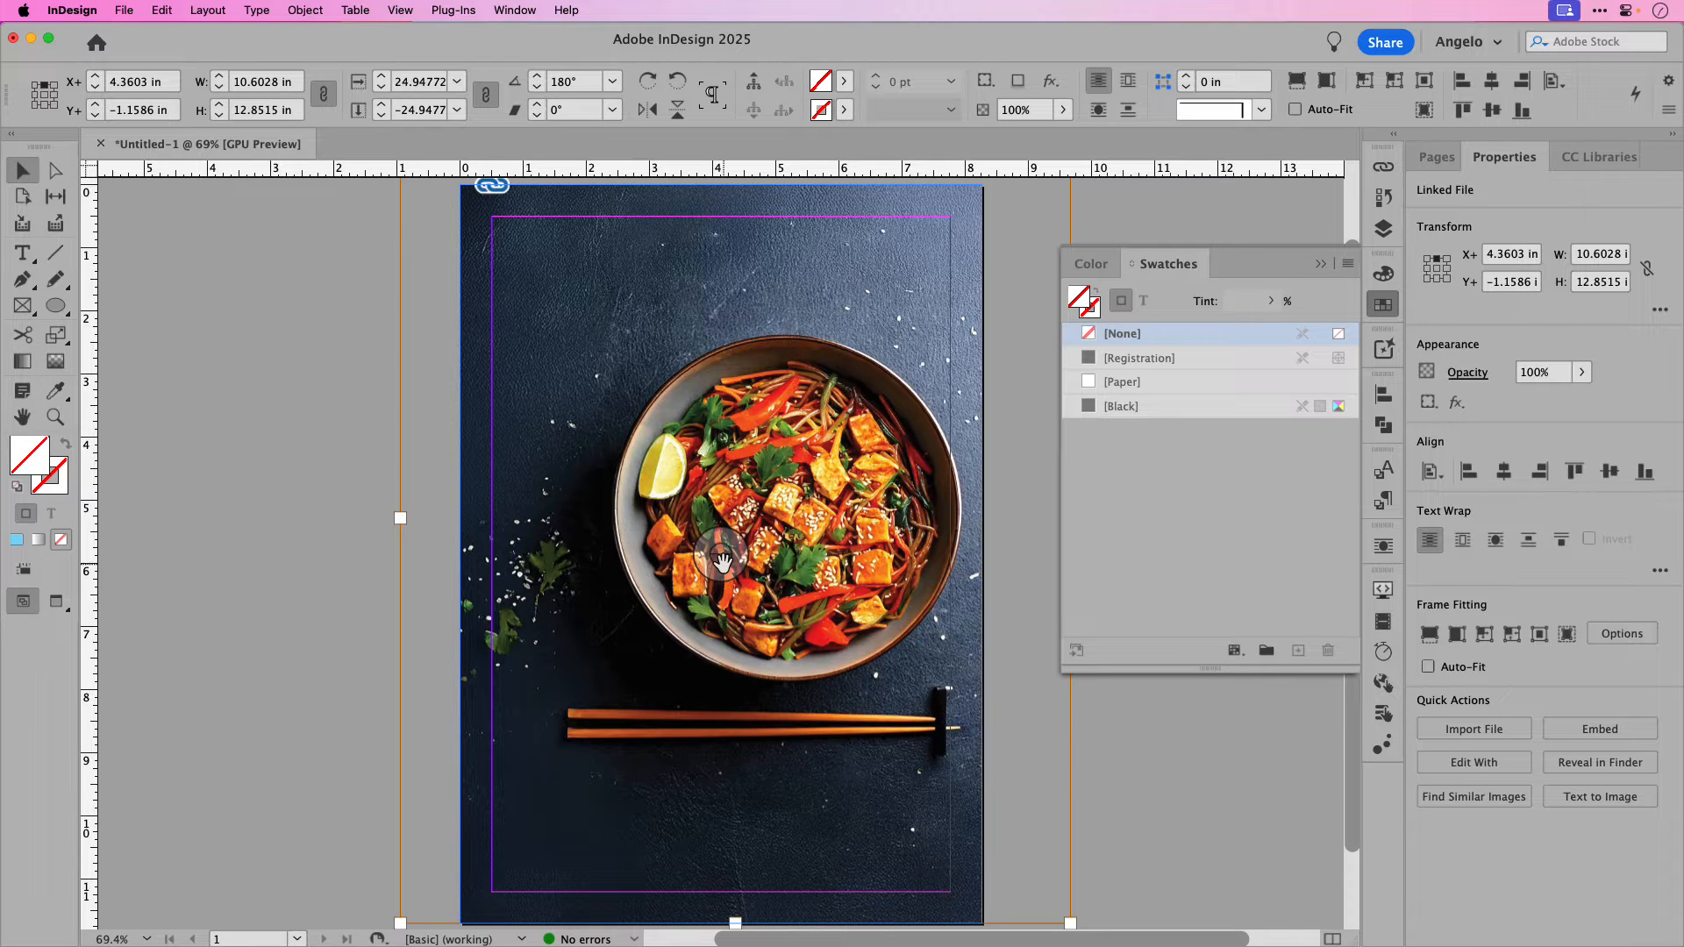
left_click(376, 480)
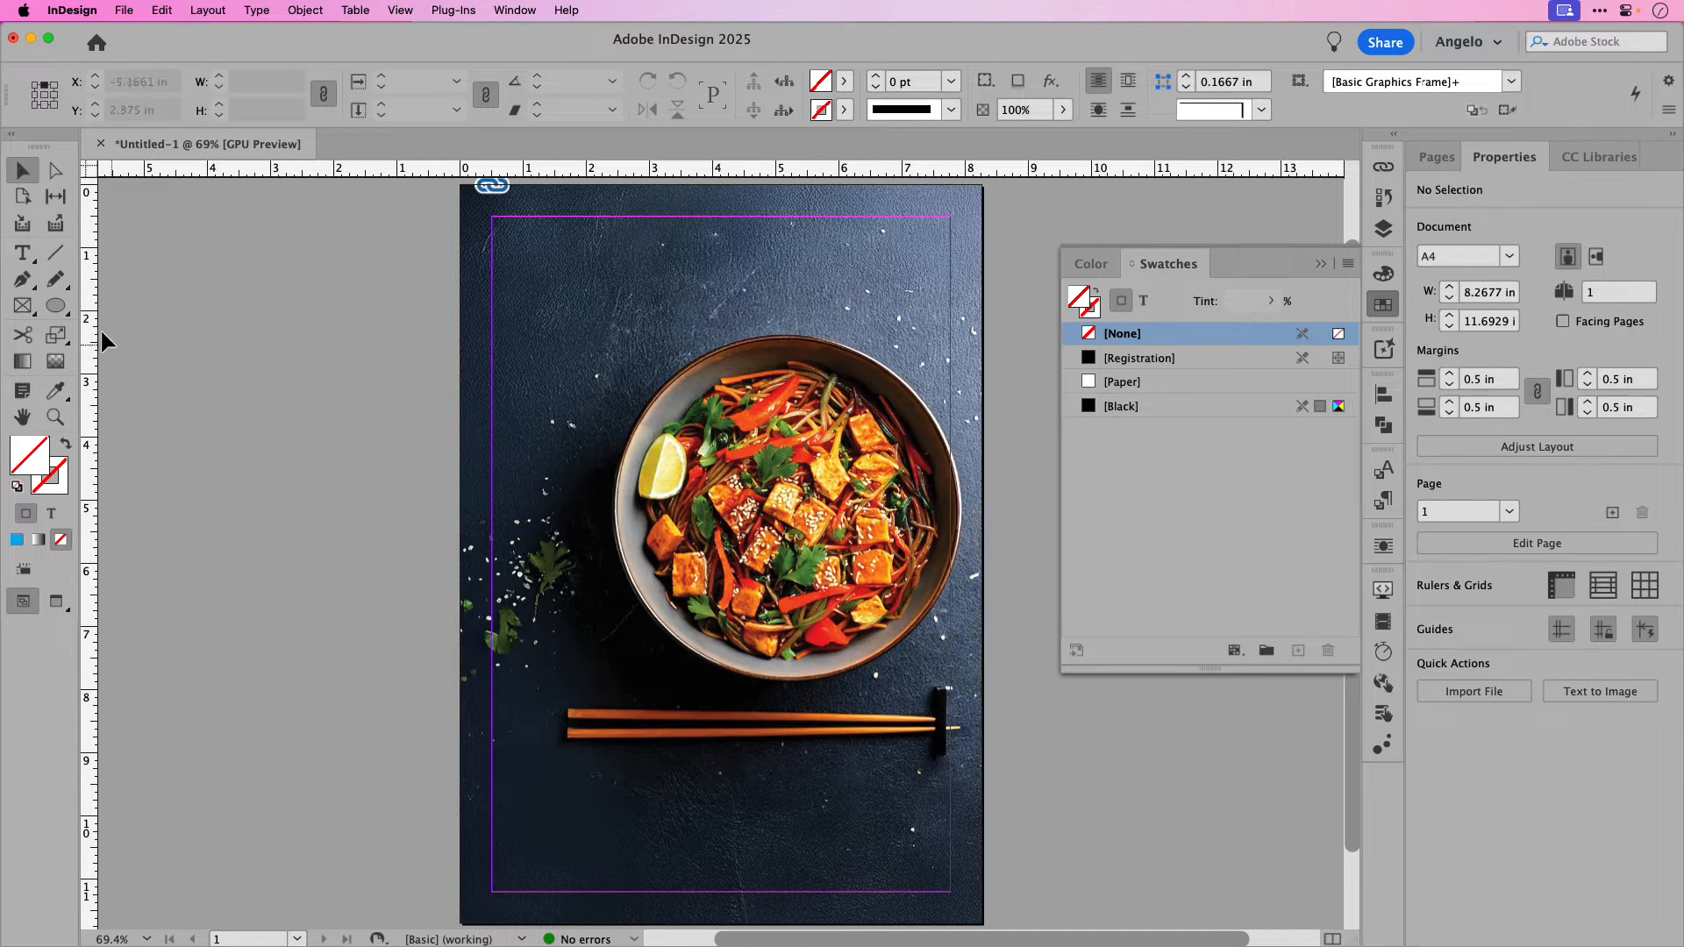
Step: Add a text frame about 7.27 by 1.4 in between the side margins, overlapping the bowl's upper rim, and enter "nourish"
key("t")
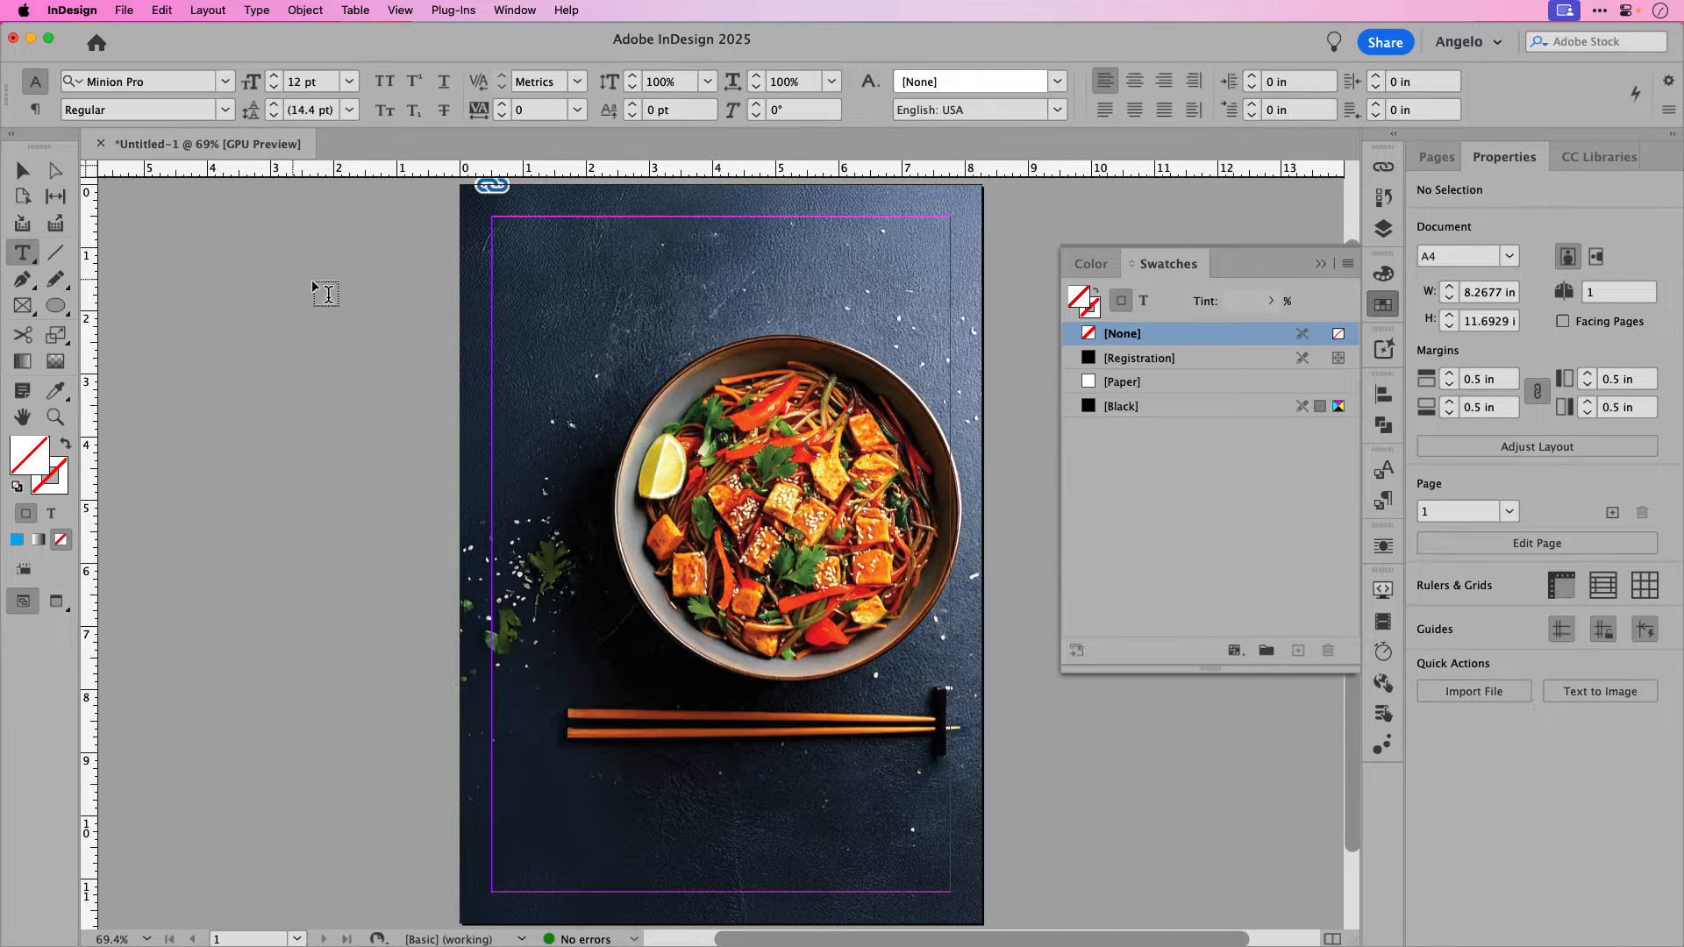
left_click_drag(492, 287, 950, 377)
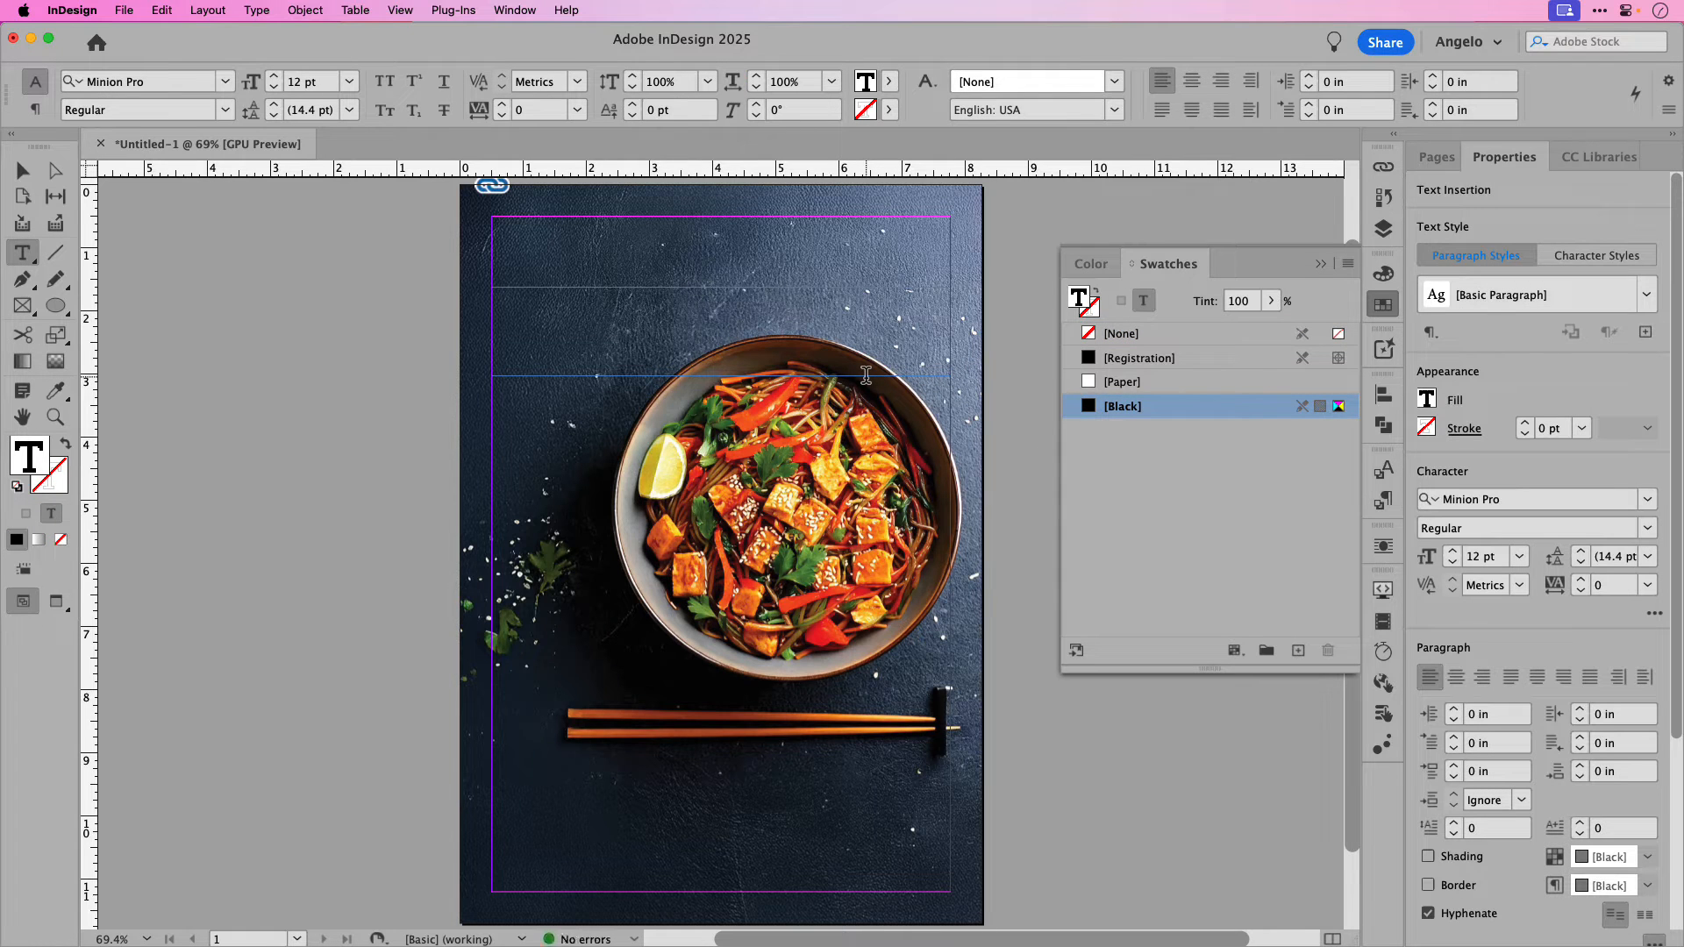
type("nourish")
Step: Enlarge the whole "nourish" title to 122 pt
key("super+a")
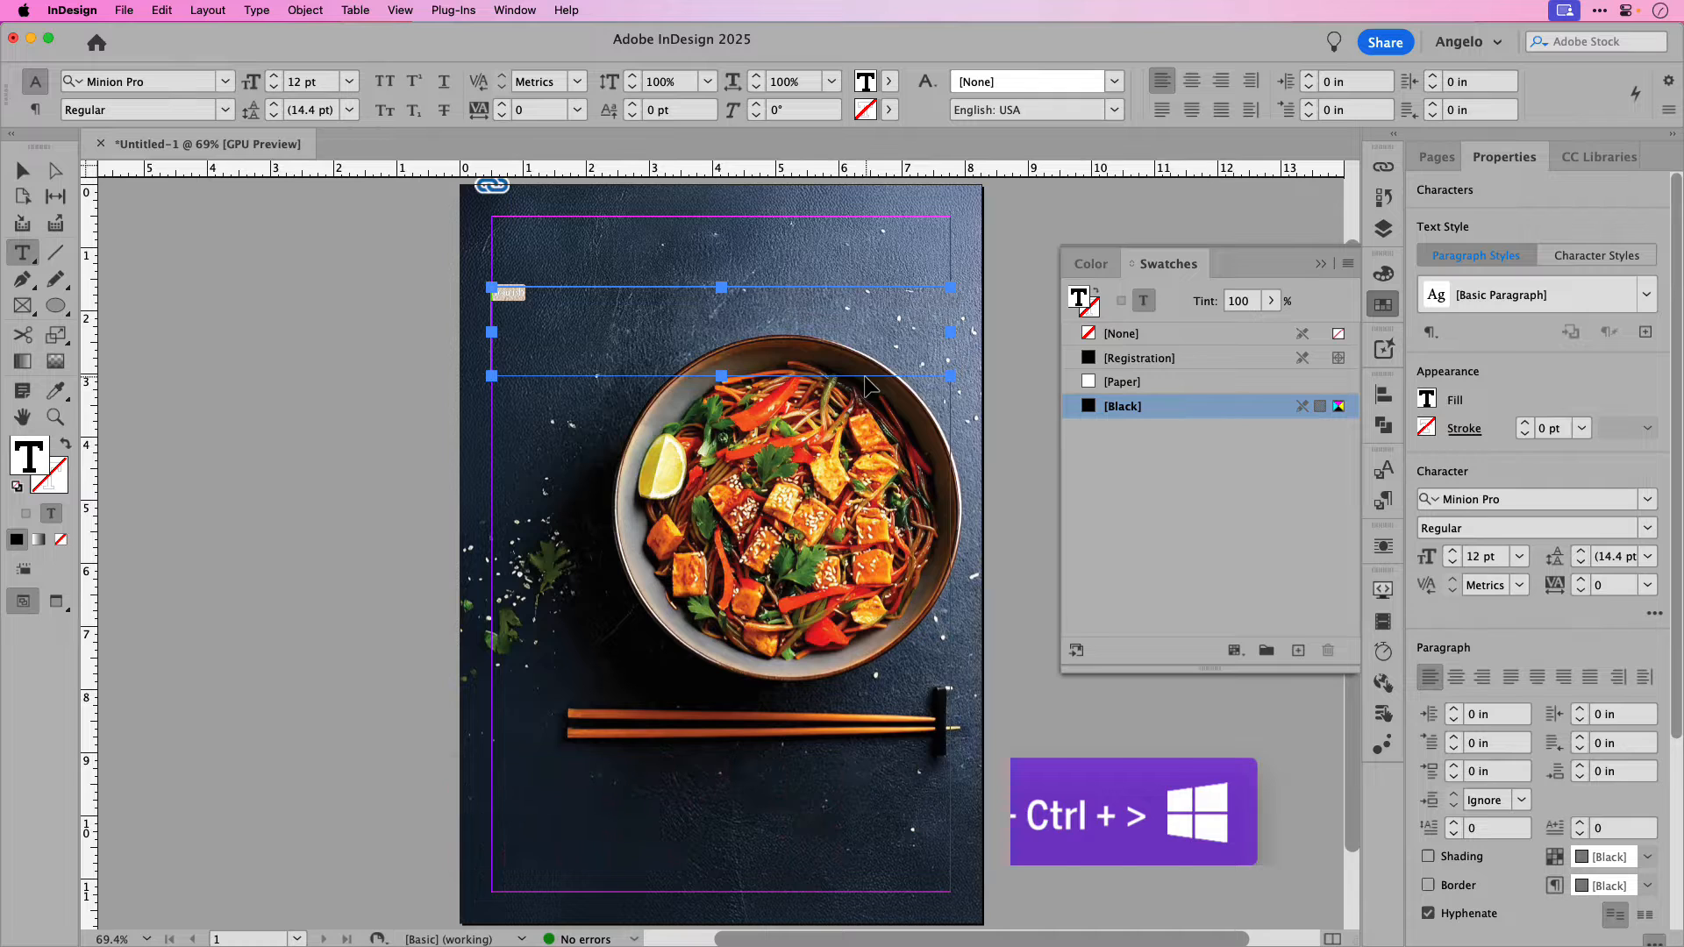
key("shift+super+period")
key("shift+super+period")
key("shift+super+period")
key("shift+super+period")
key("shift+super+period")
key("shift+super+period")
key("shift+super+period")
key("shift+super+period")
key("shift+super+period")
key("shift+super+period")
key("shift+super+period")
key("shift+super+period")
key("shift+super+period")
key("shift+super+period")
key("shift+super+period")
key("shift+super+period")
key("shift+super+period")
key("shift+super+period")
key("shift+super+period")
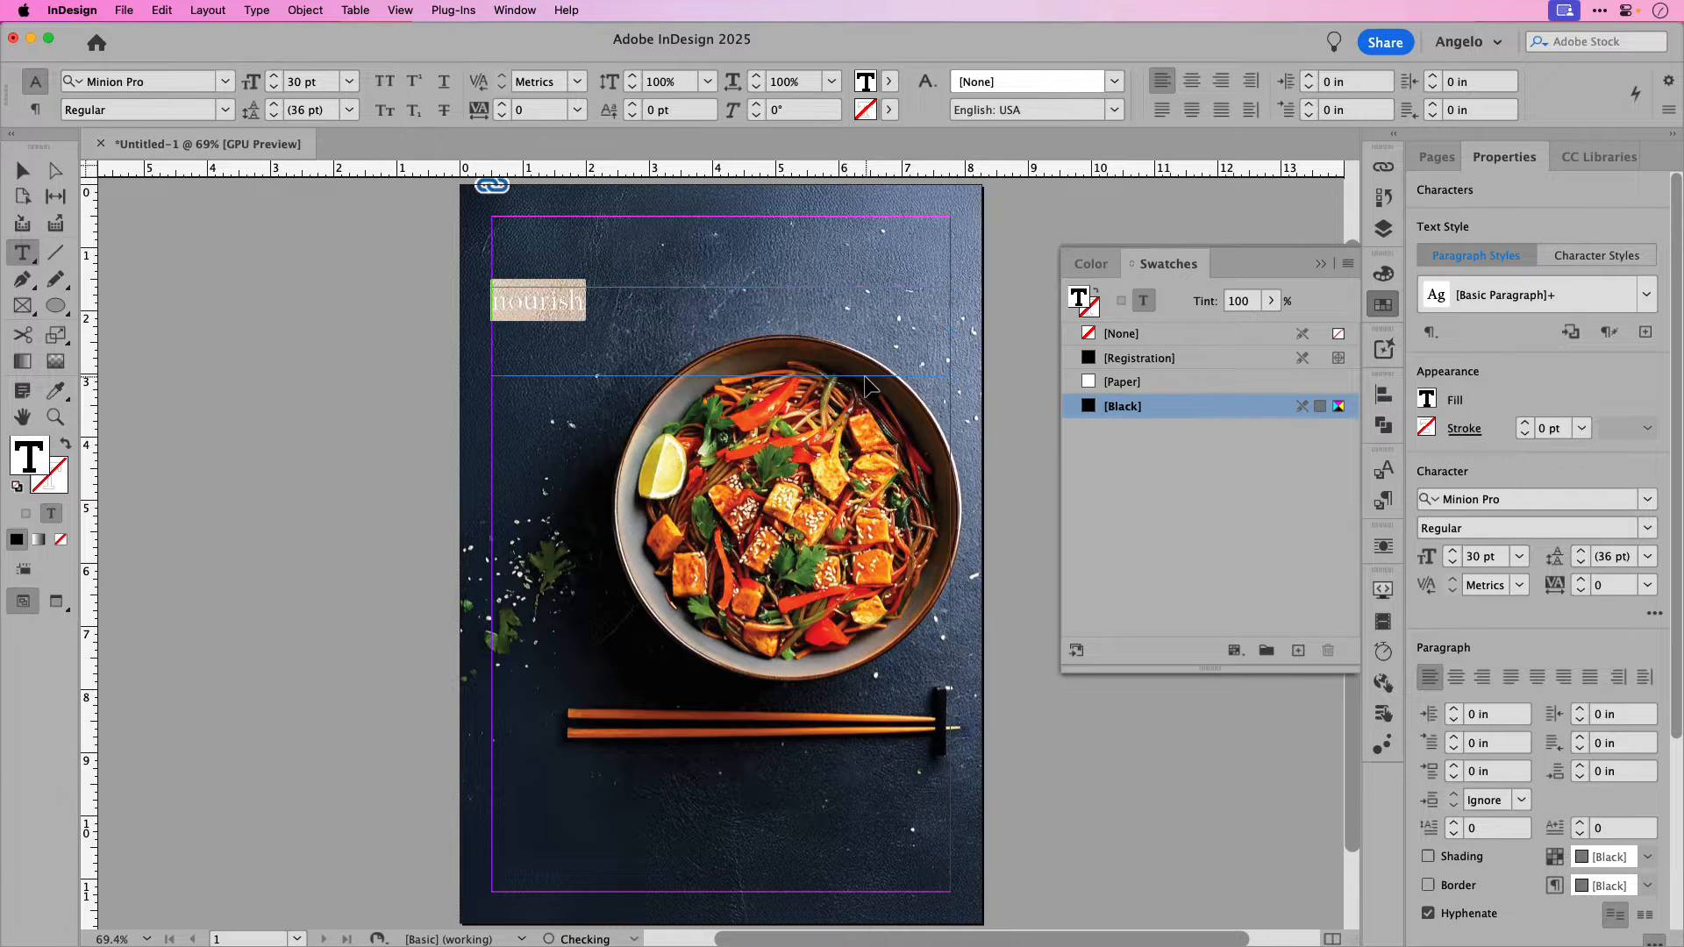
key("shift+super+period")
key("shift+super+period")
key("shift+super+period")
key("shift+super+period")
key("shift+super+period")
key("shift+super+period")
key("shift+super+period")
key("shift+super+period")
key("shift+super+period")
key("shift+super+period")
key("shift+super+period")
key("shift+super+period")
key("shift+super+period")
key("shift+super+period")
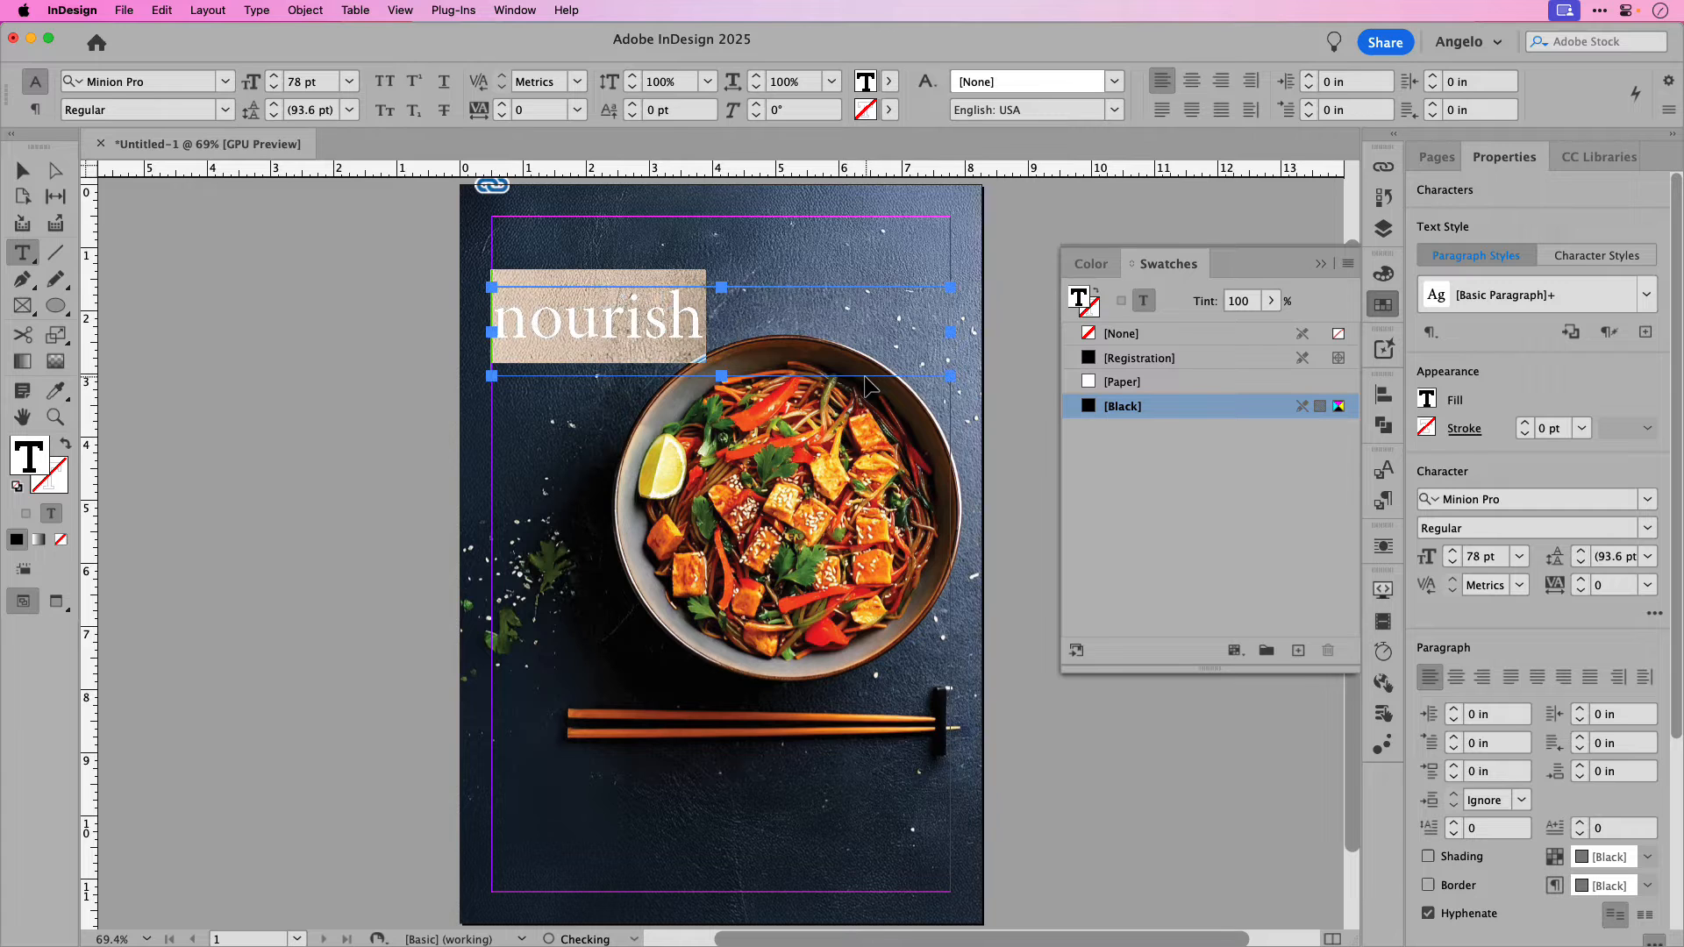
key("super+shift+period")
key("super+shift+period")
key("super+shift+period")
key("super+shift+period")
key("super+shift+period")
key("super+shift+period")
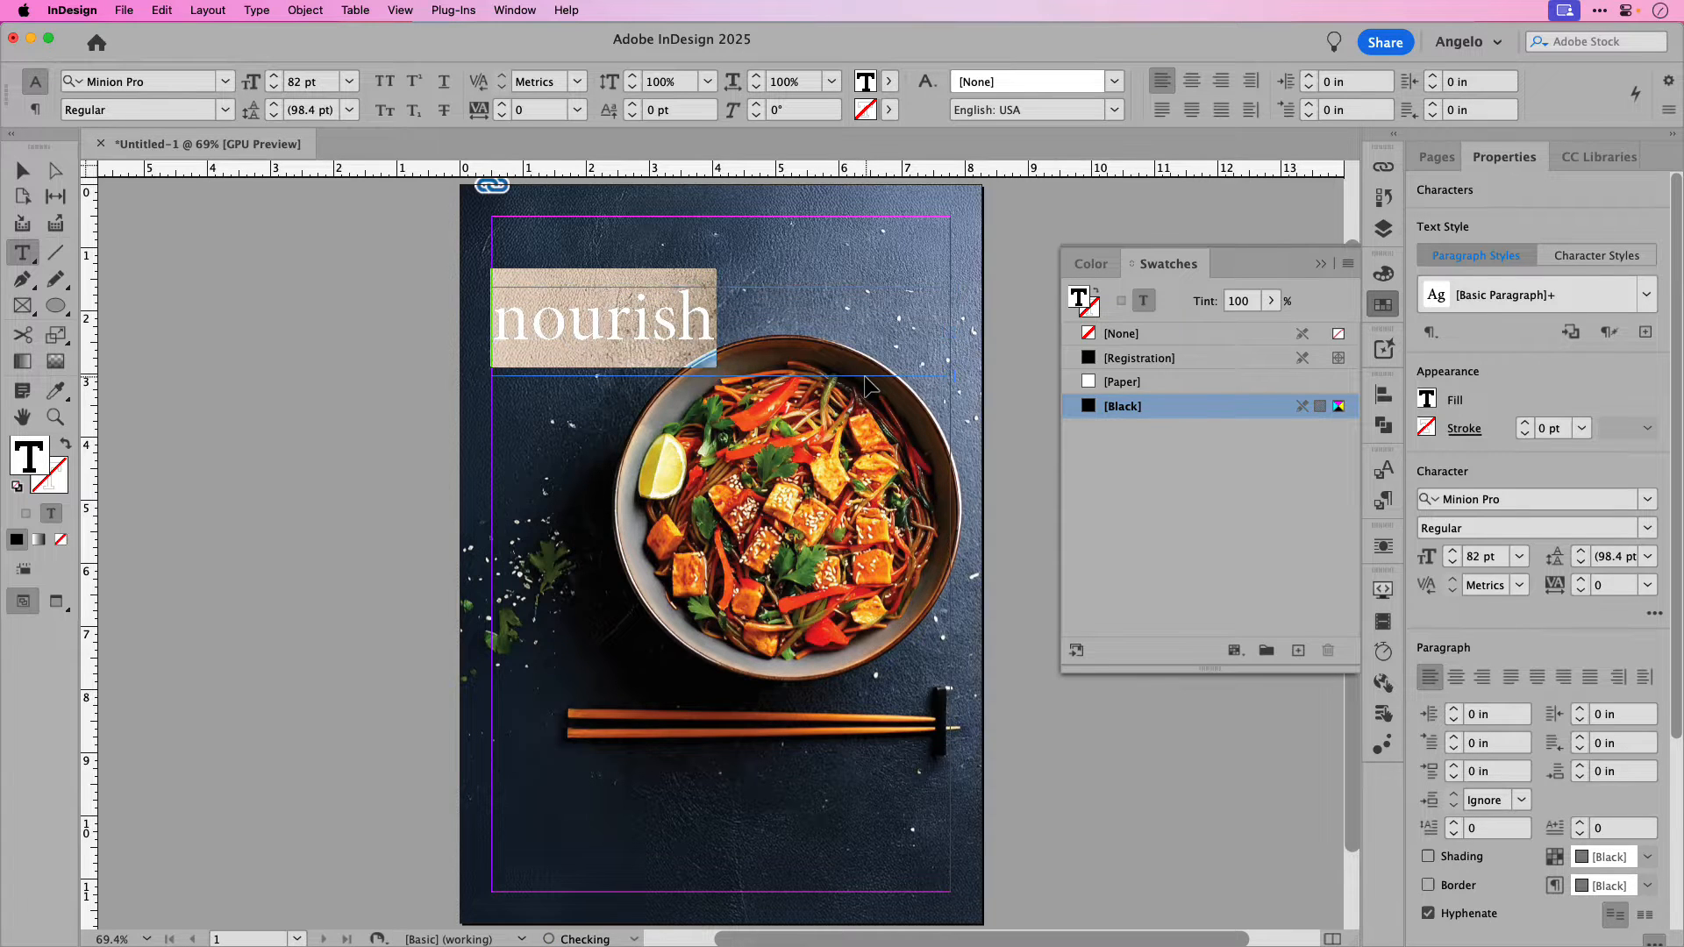
key("super+shift+period")
key("super+shift+period")
key("super+shift+period")
key("super+shift+period")
key("super+shift+period")
key("super+shift+period")
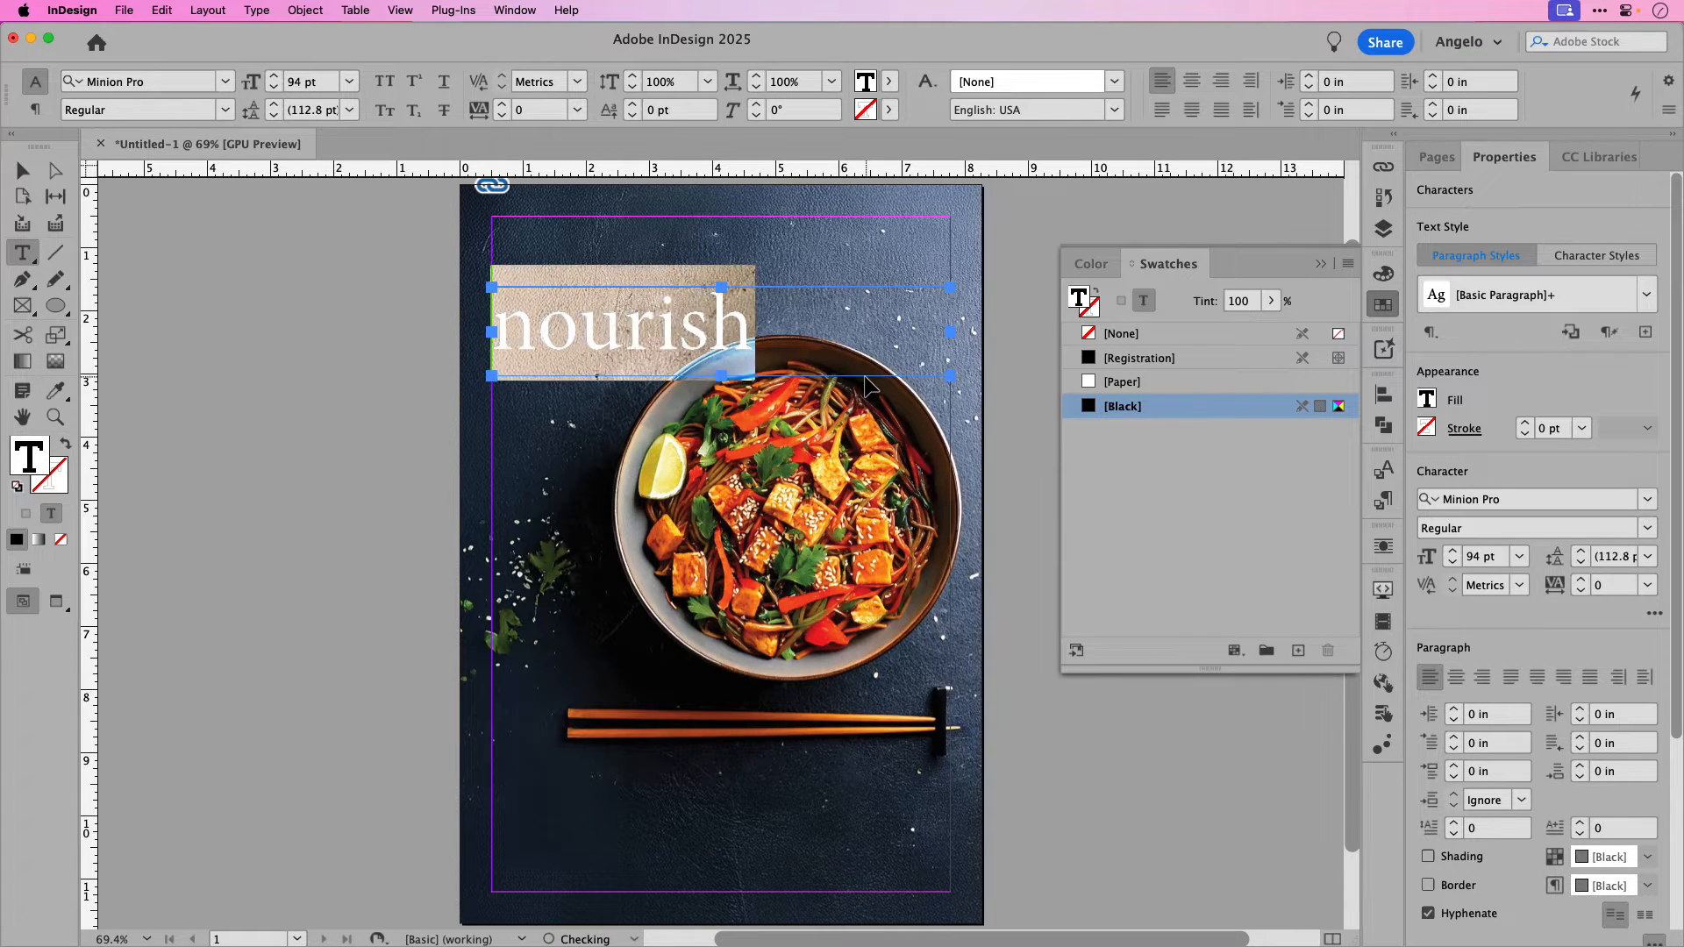
key("super+shift+period")
key("super+shift+period")
key("super+shift+period")
key("super+shift+period")
key("super+shift+period")
key("super+shift+period")
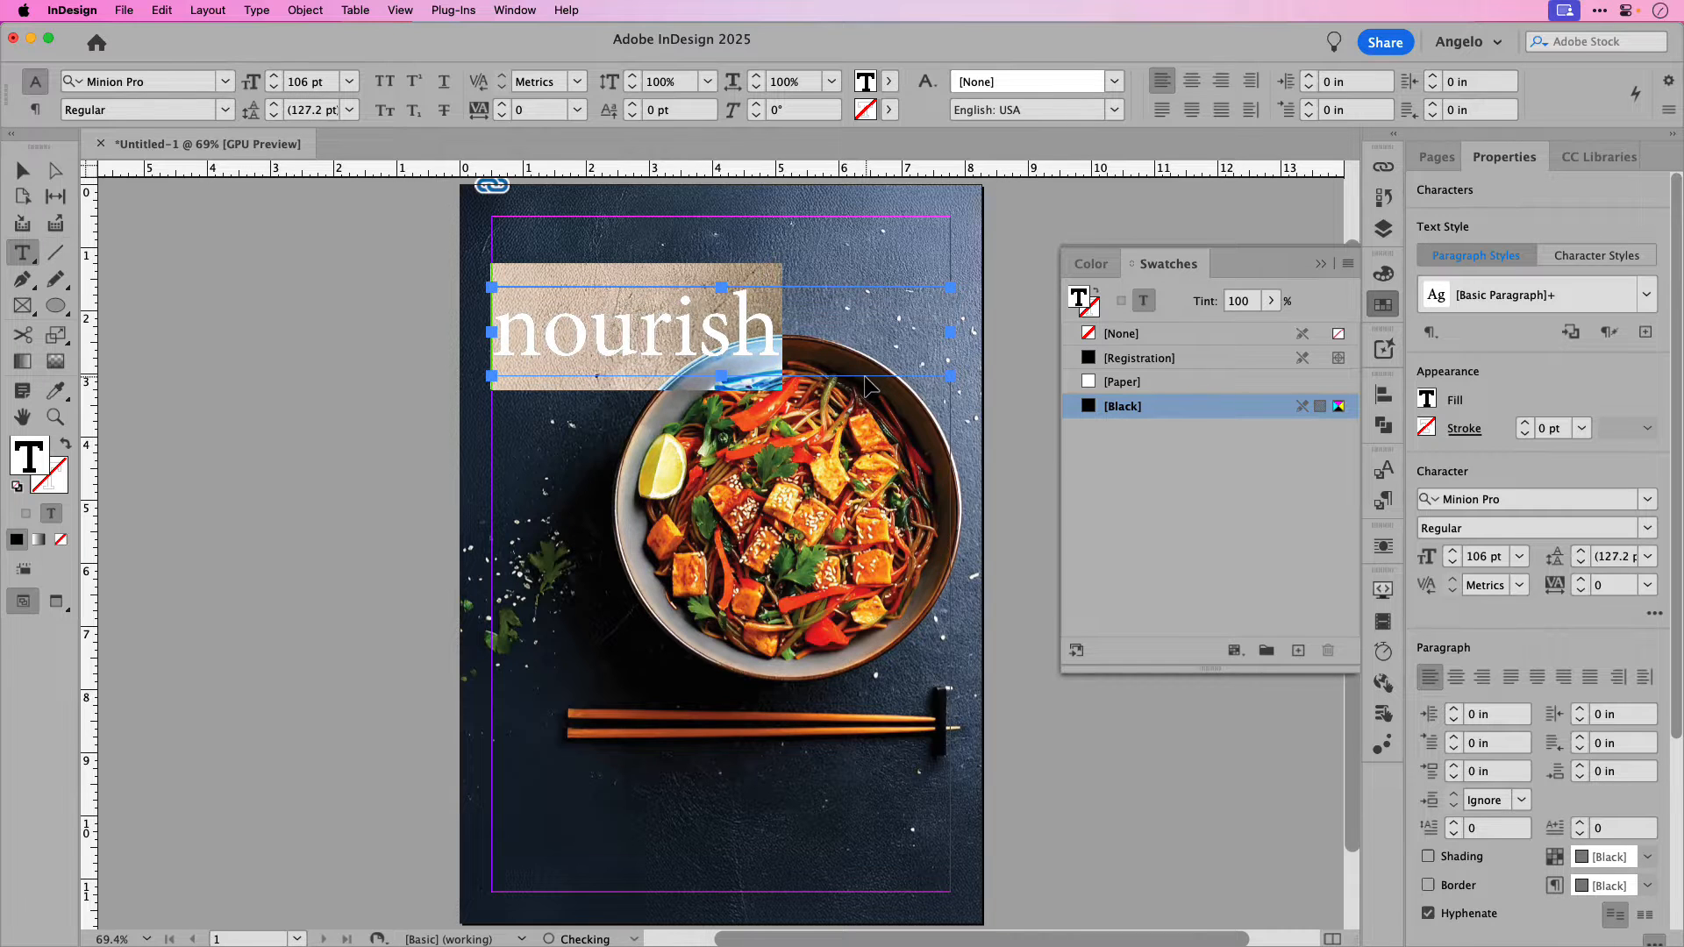
key("super+shift+period")
key("super+shift+period")
key("super+shift+period")
key("super+shift+period")
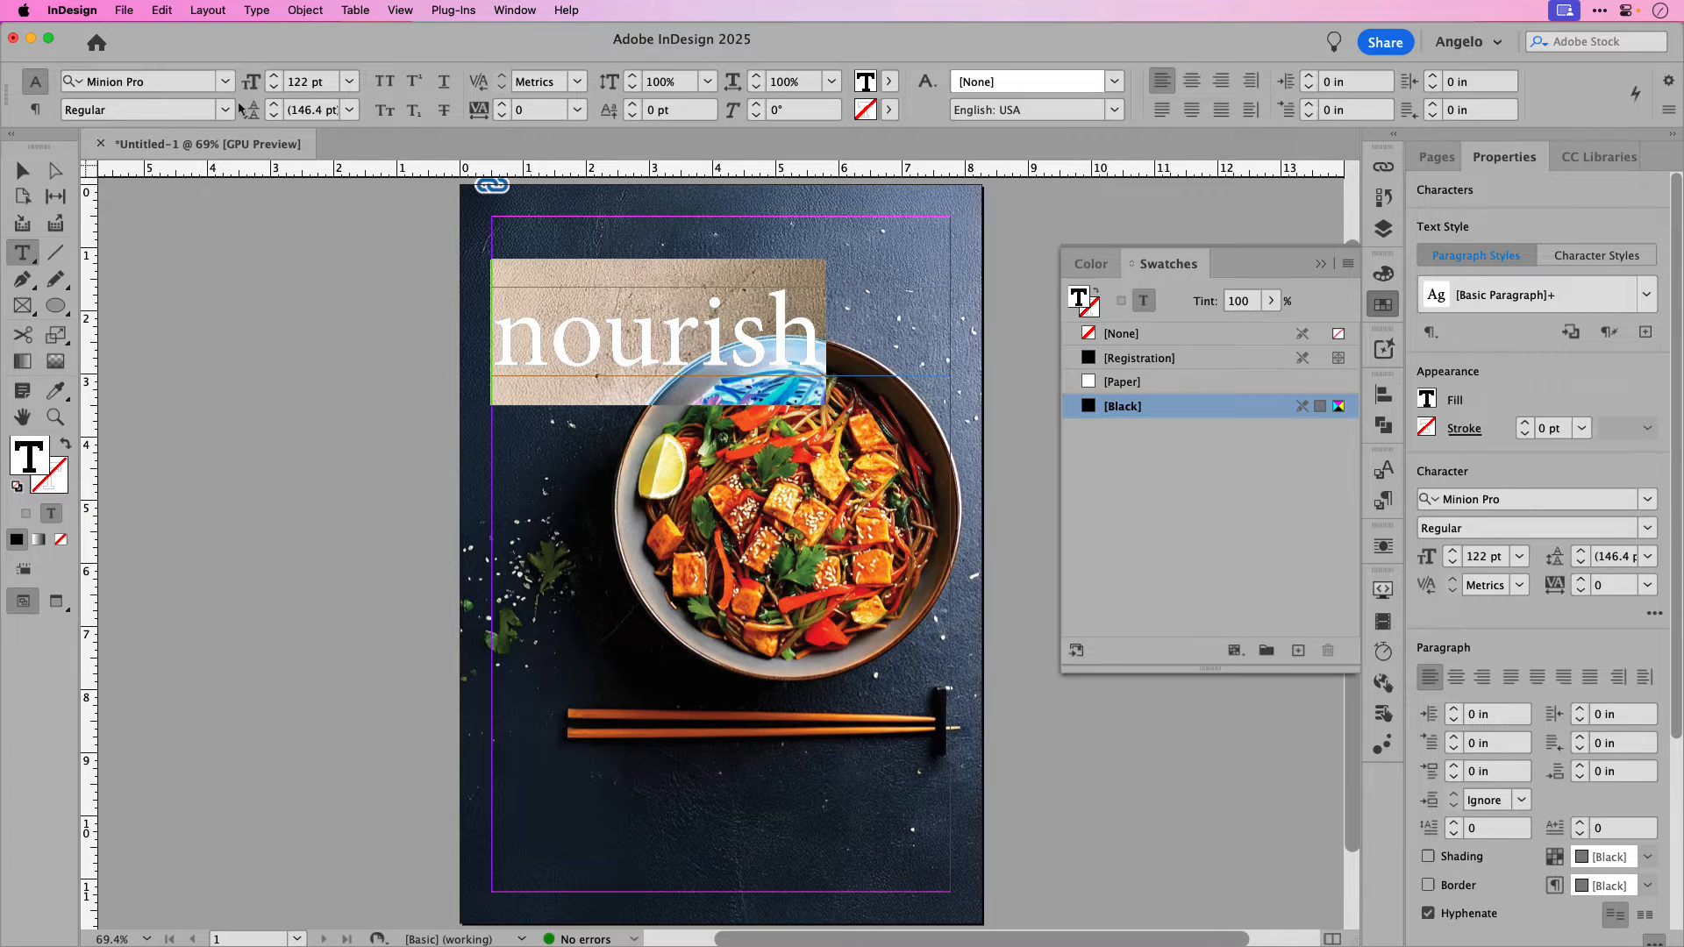
Step: Set the title's font to Moret Variable Extrabold and extend its text frame upward to about 1.58 in high
left_click(155, 81)
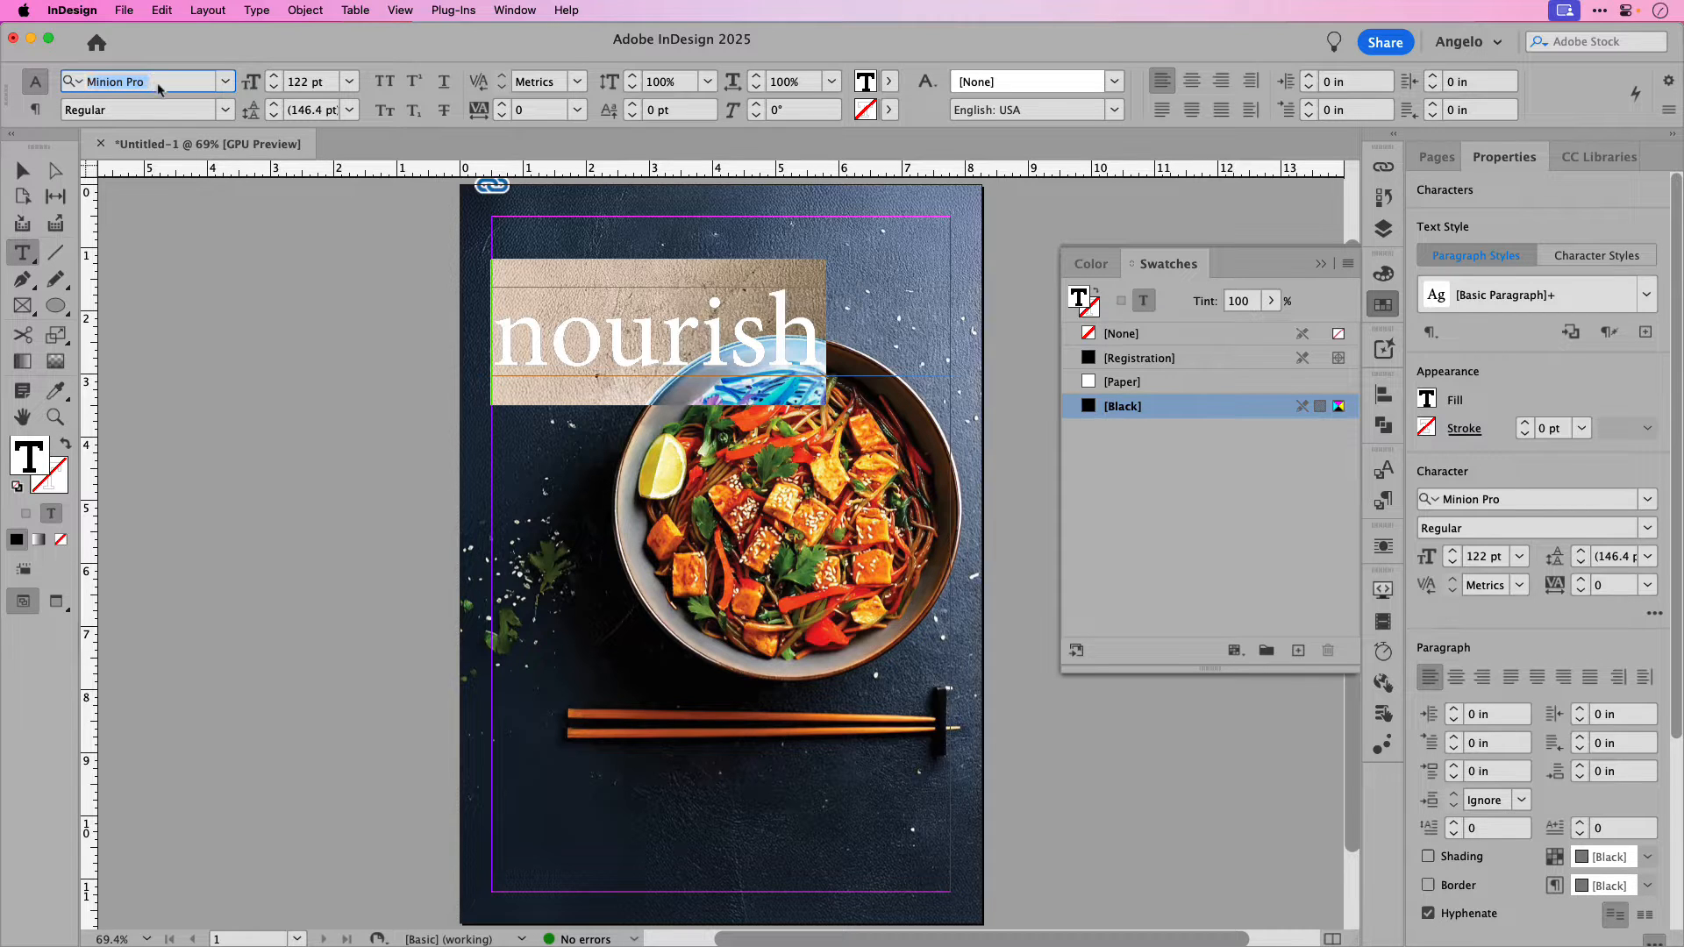
type("Moret Variable")
key("Return")
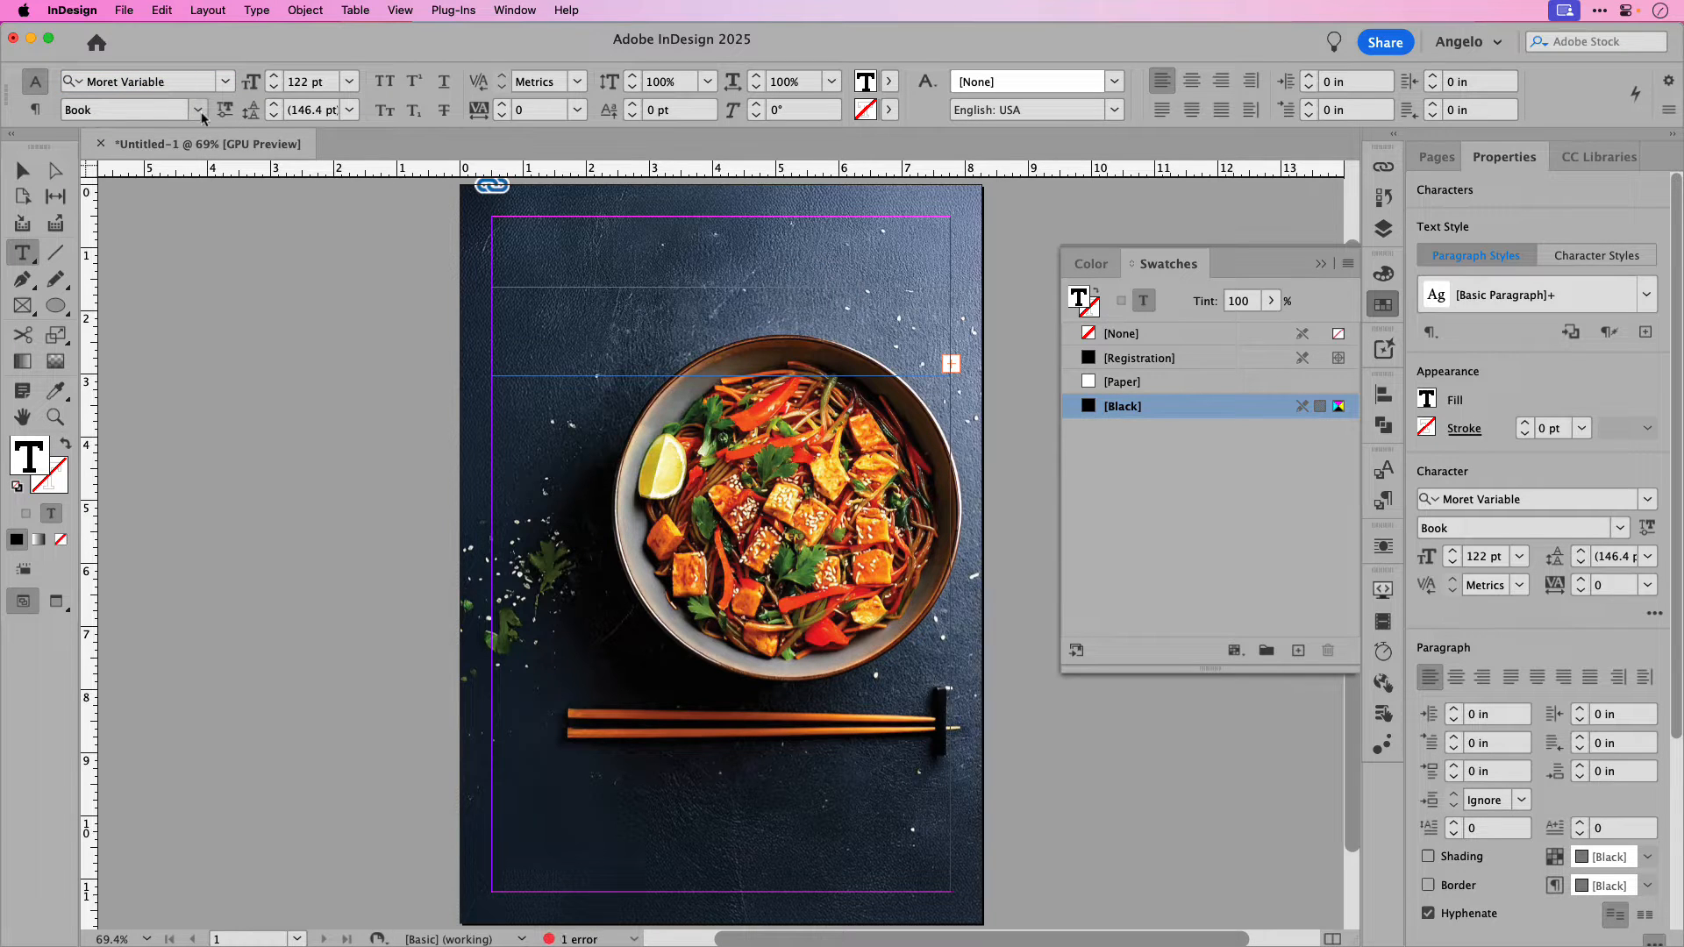
left_click(199, 112)
left_click(159, 316)
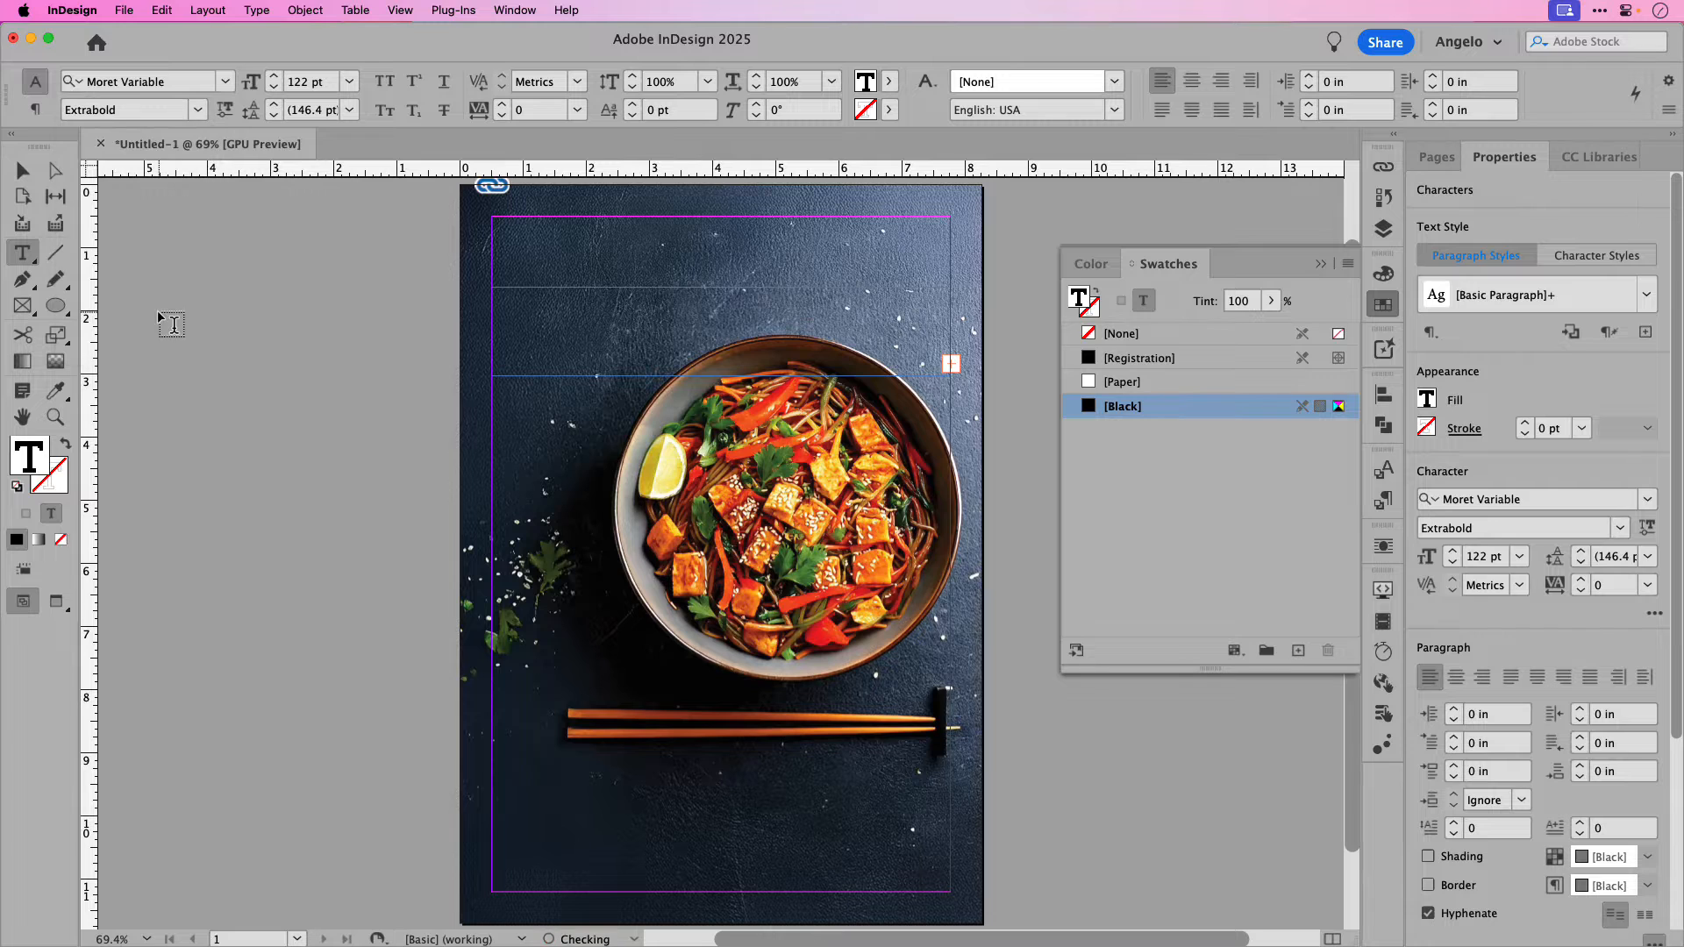
left_click(23, 171)
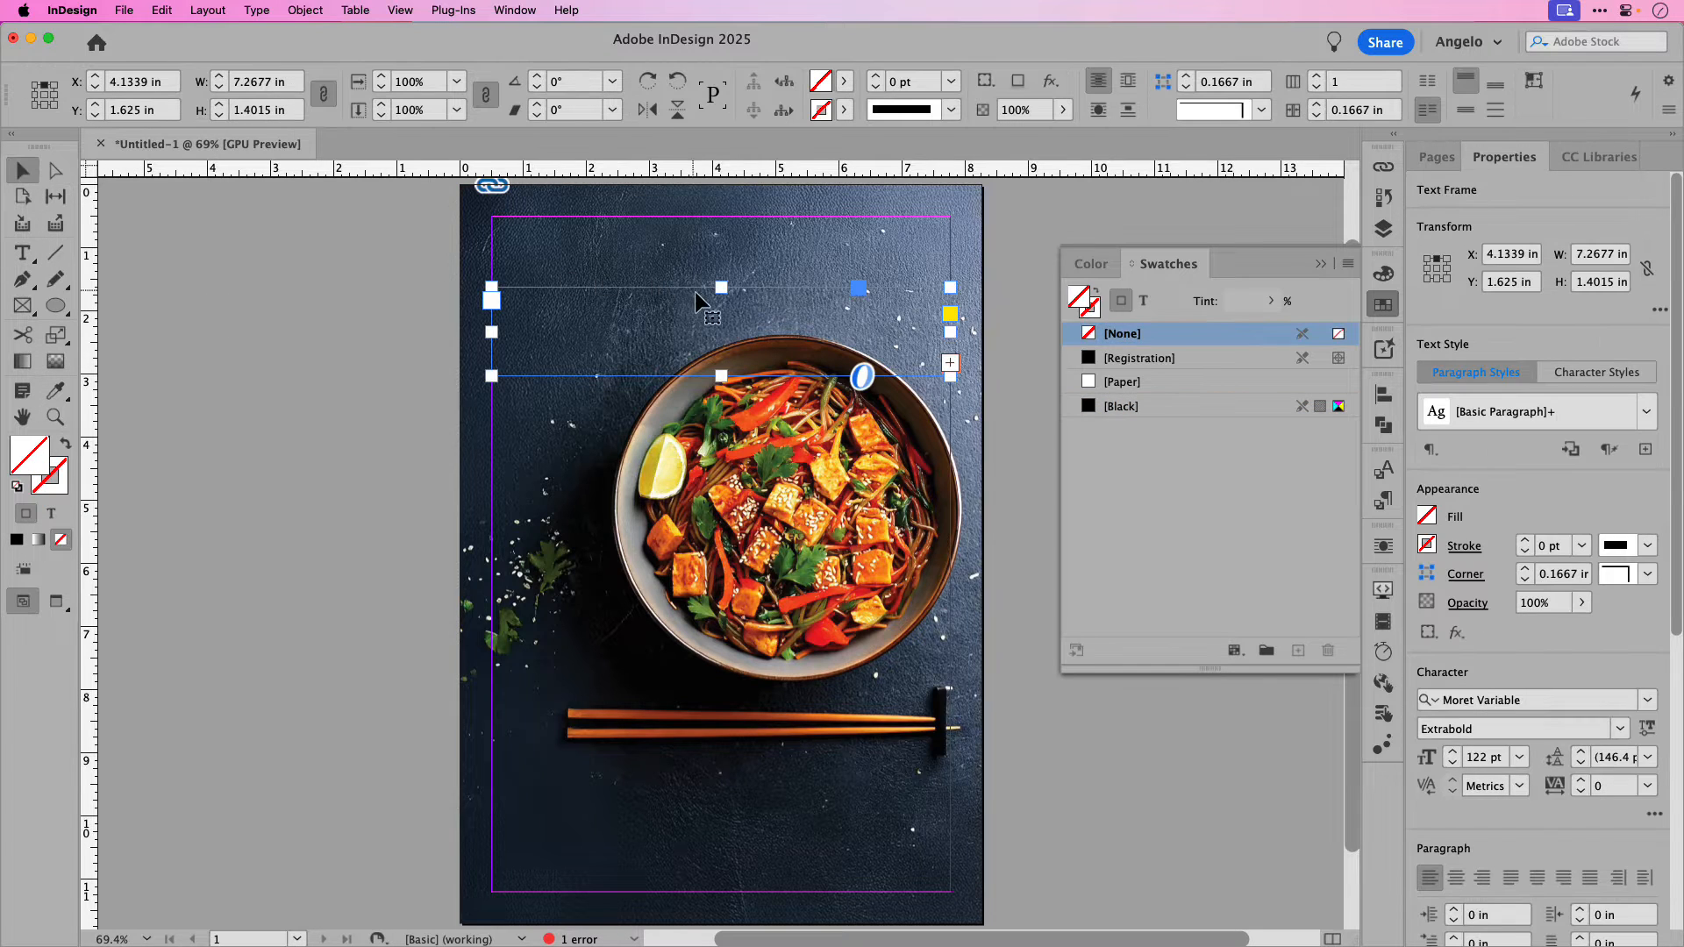
left_click_drag(721, 287, 721, 277)
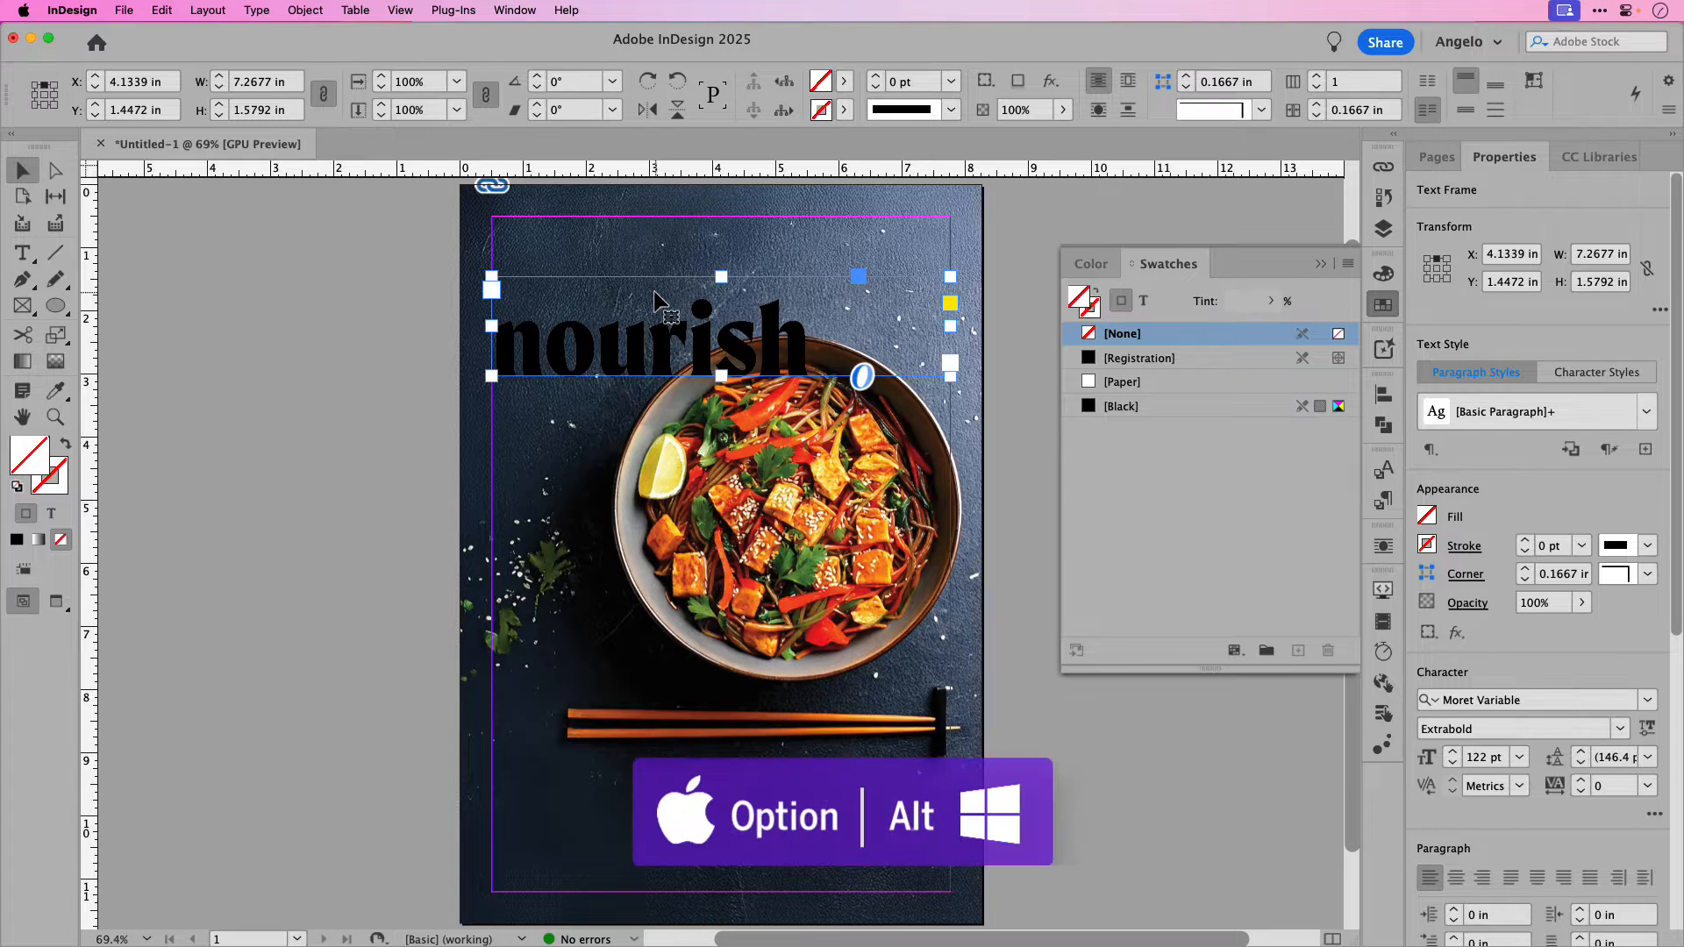
Step: Set the first baseline offset of the "nourish" text frame to Cap Height
double_click(708, 314, "alt")
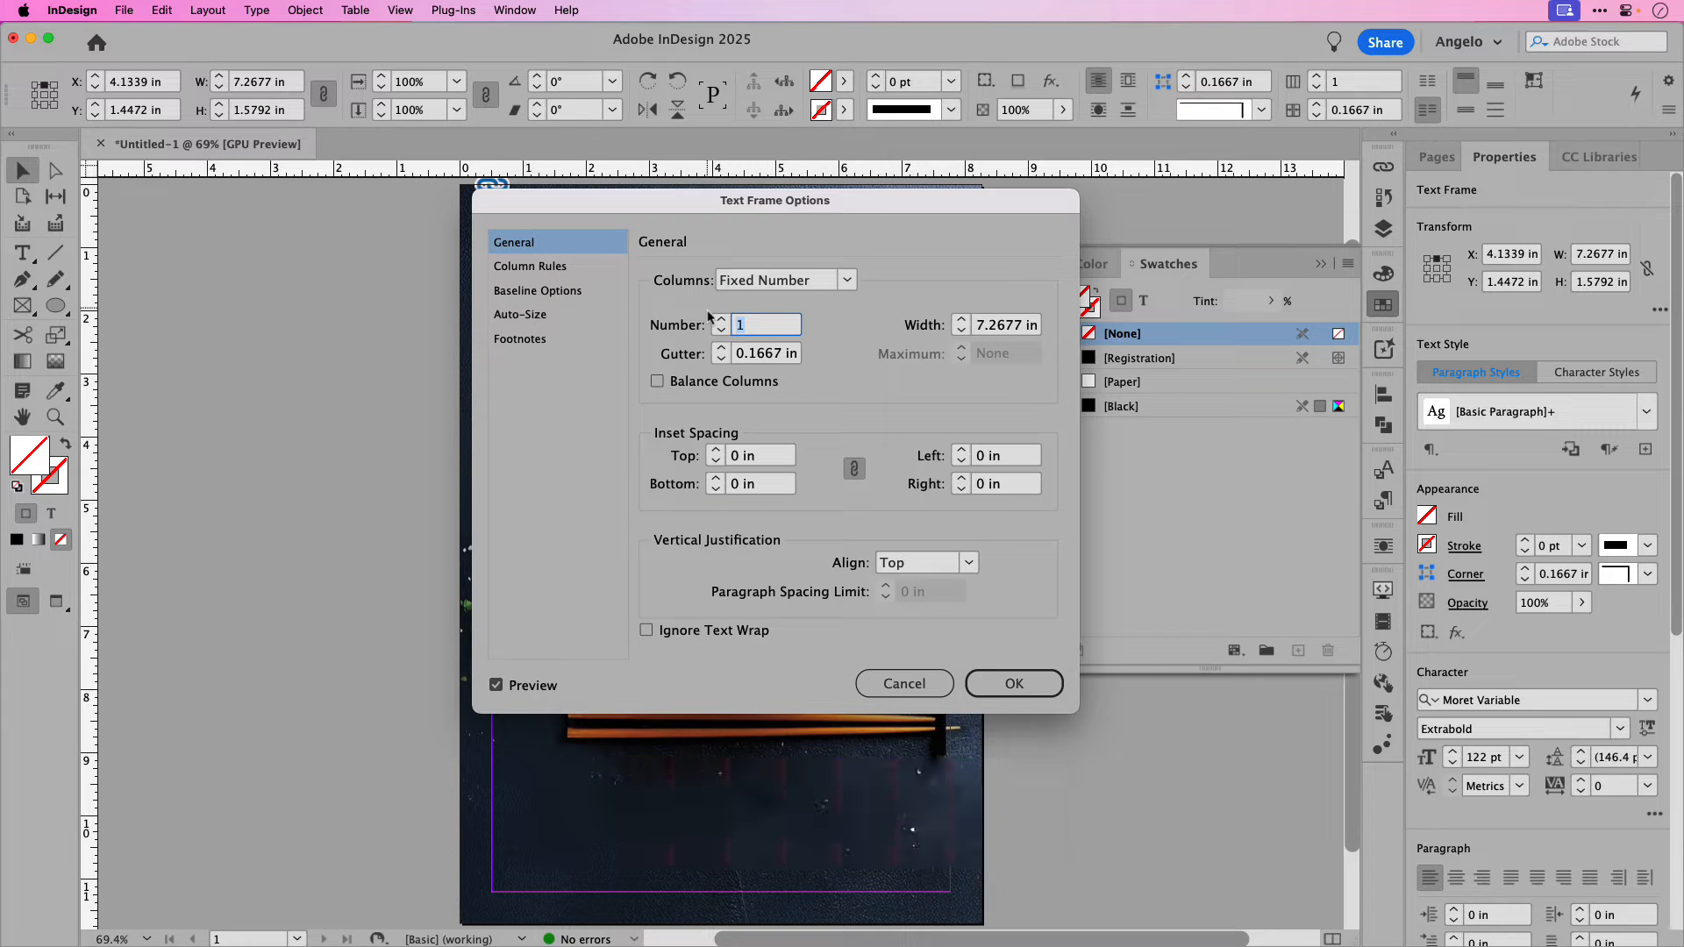
left_click(568, 293)
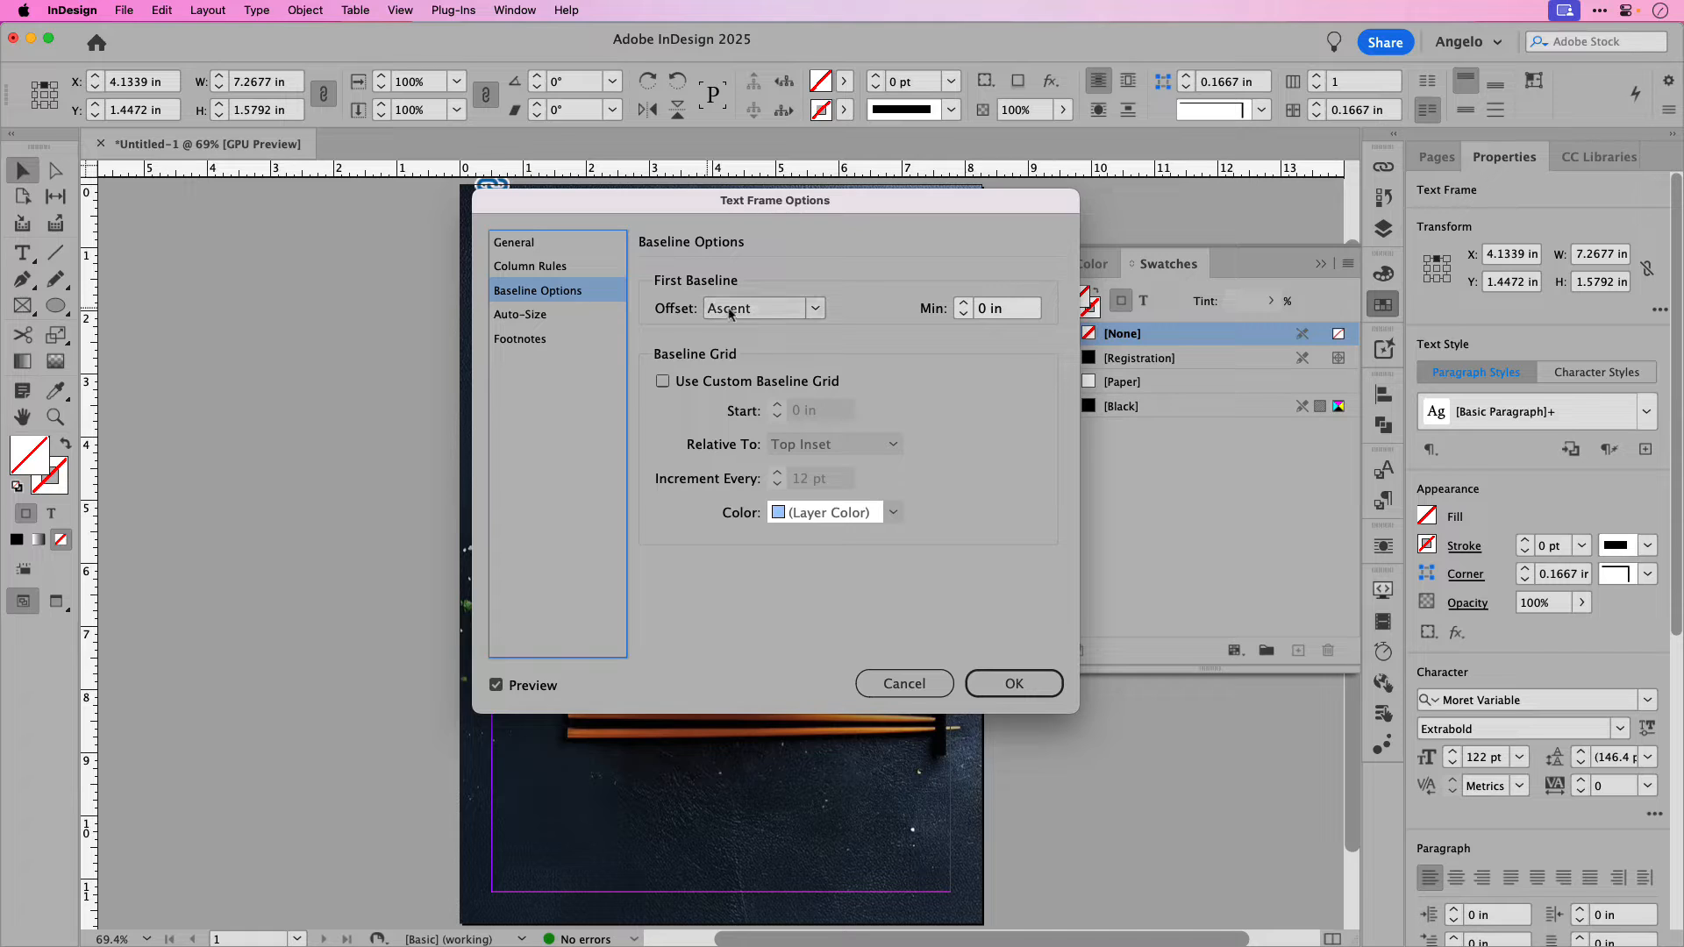
left_click(813, 314)
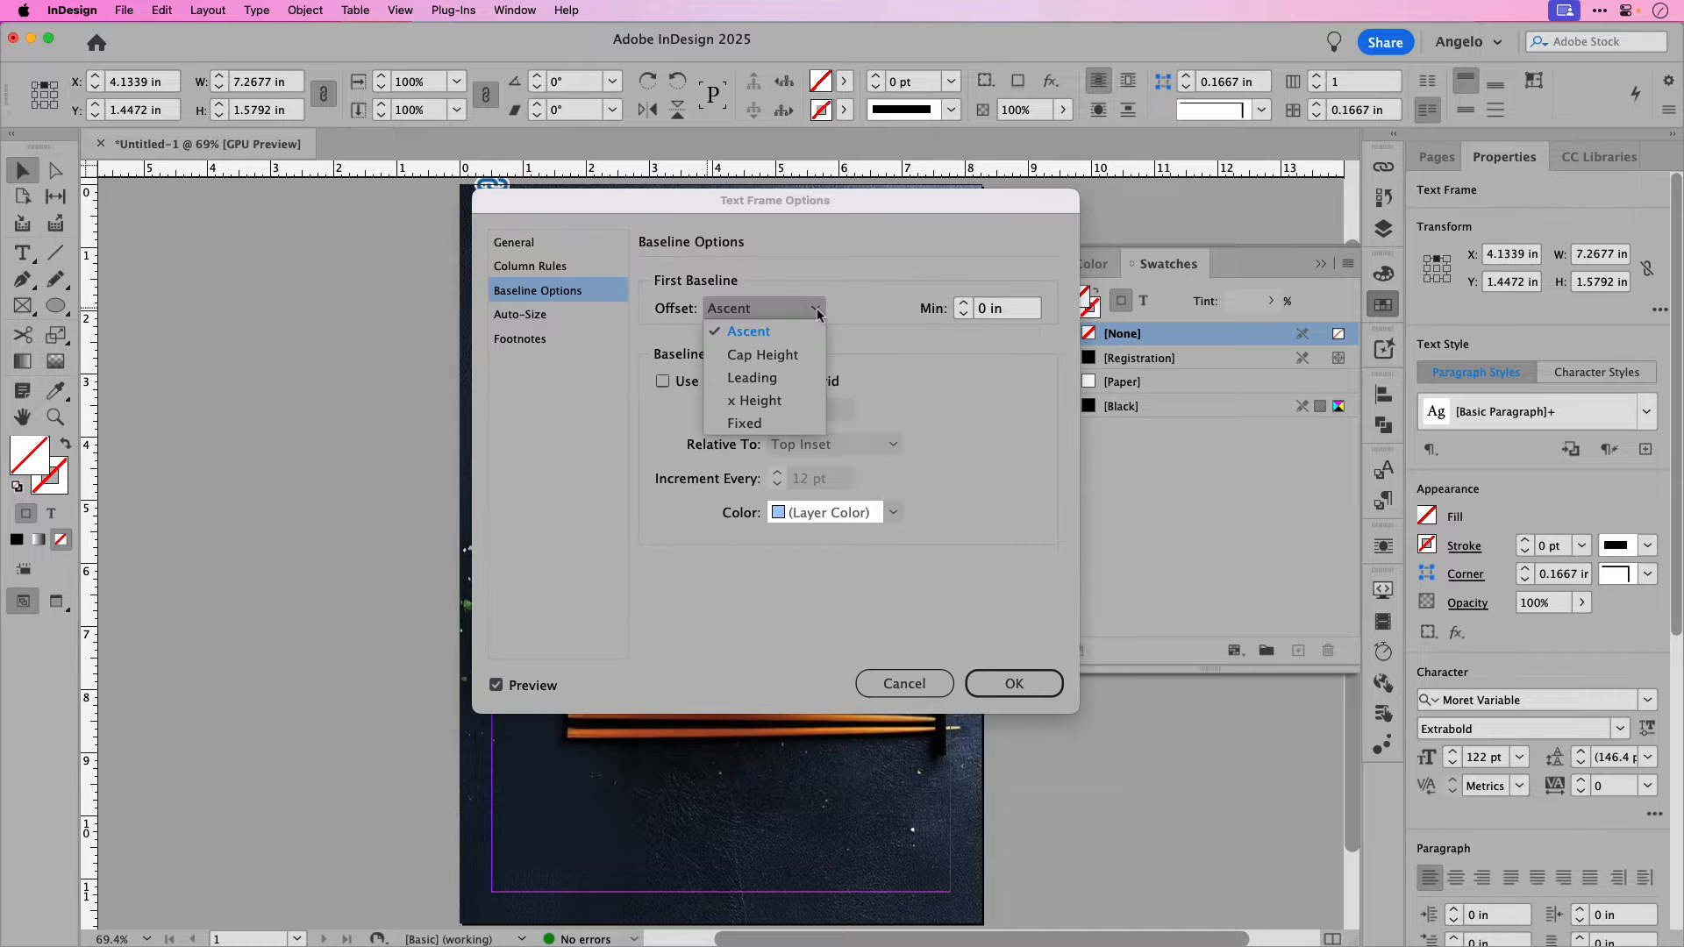
left_click(794, 356)
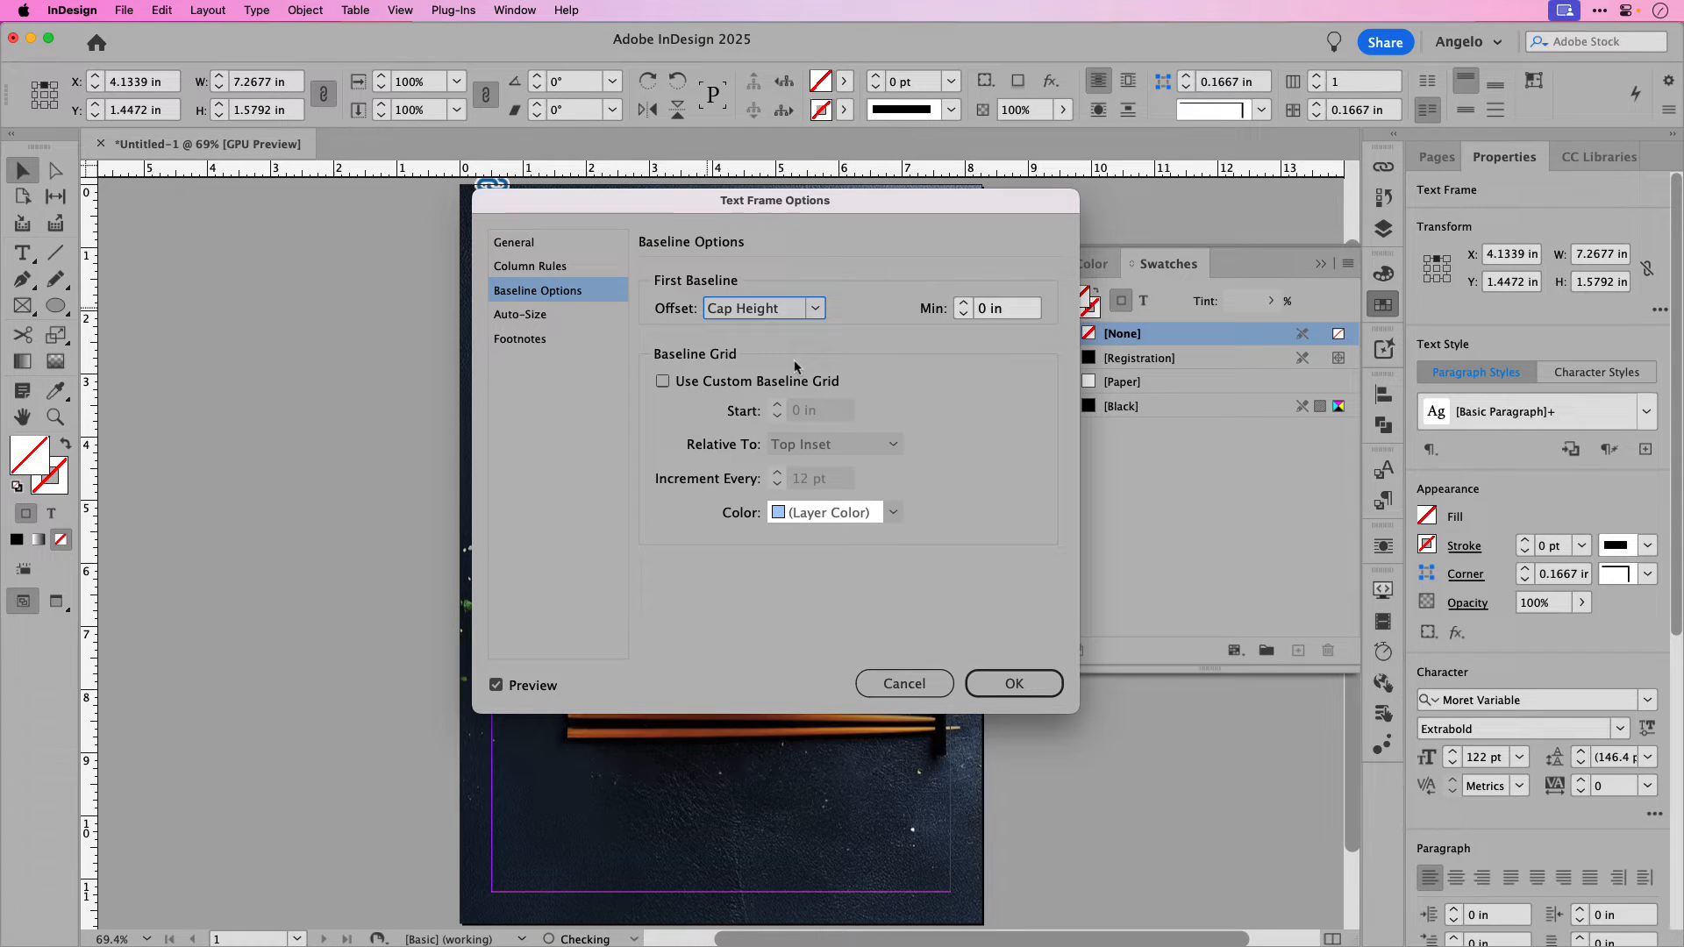
left_click(1008, 685)
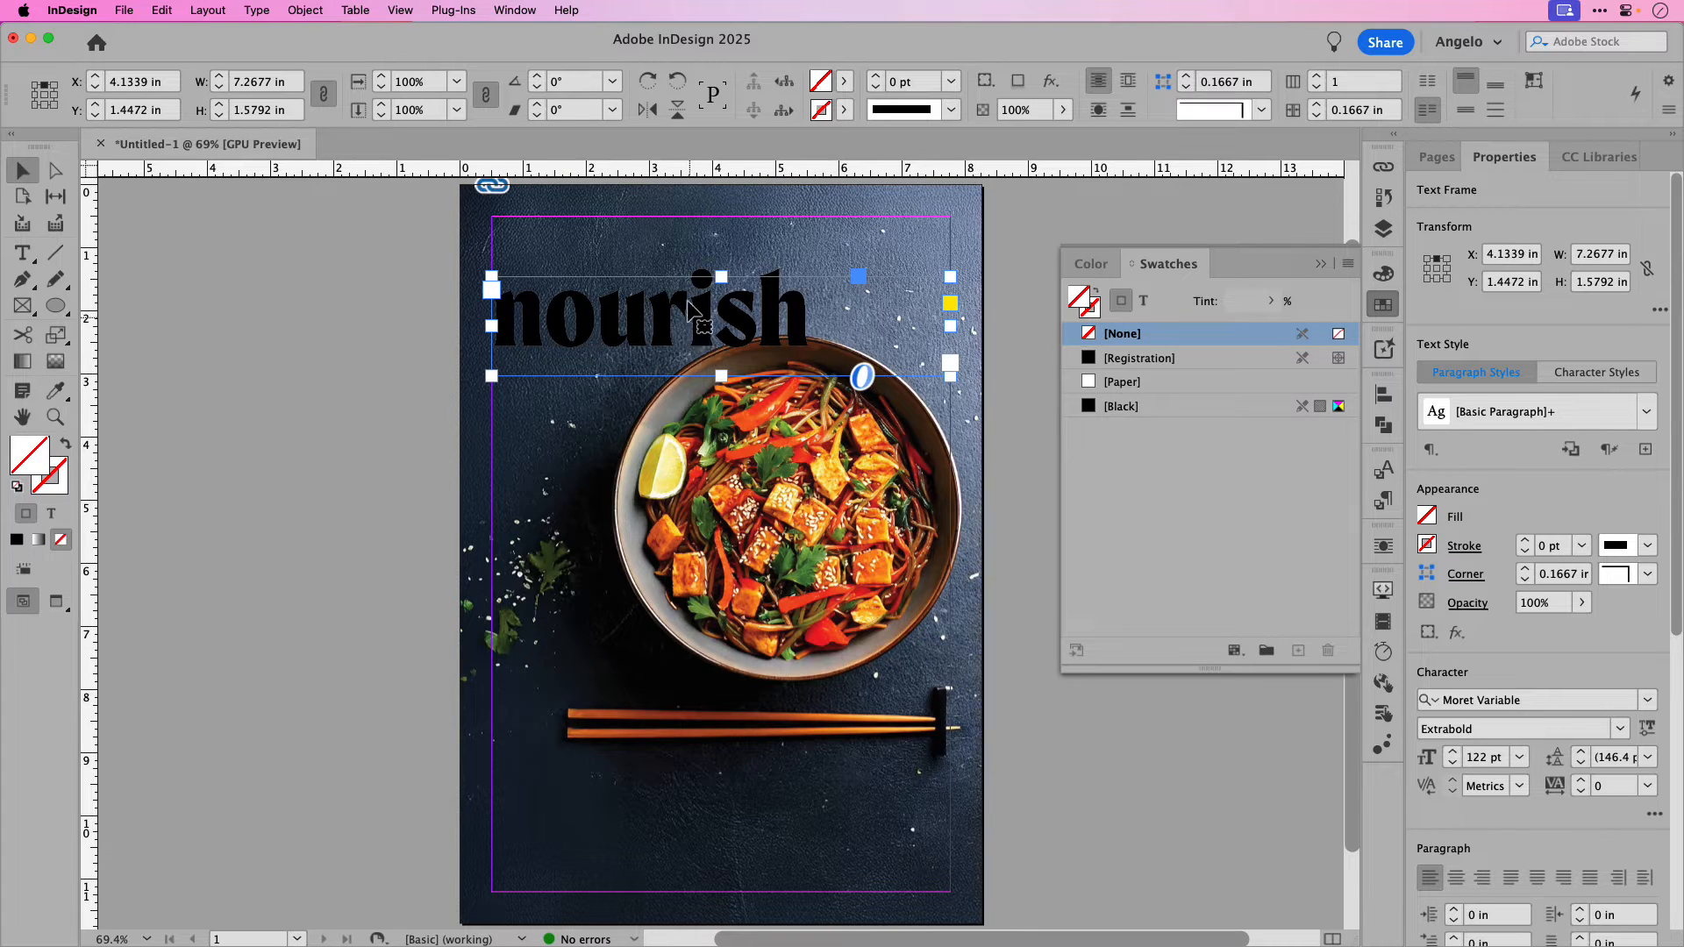
Step: Fit the title's frame to its text, resize it to about 1.44 in high, and set the title's size to 182 pt
double_click(719, 376)
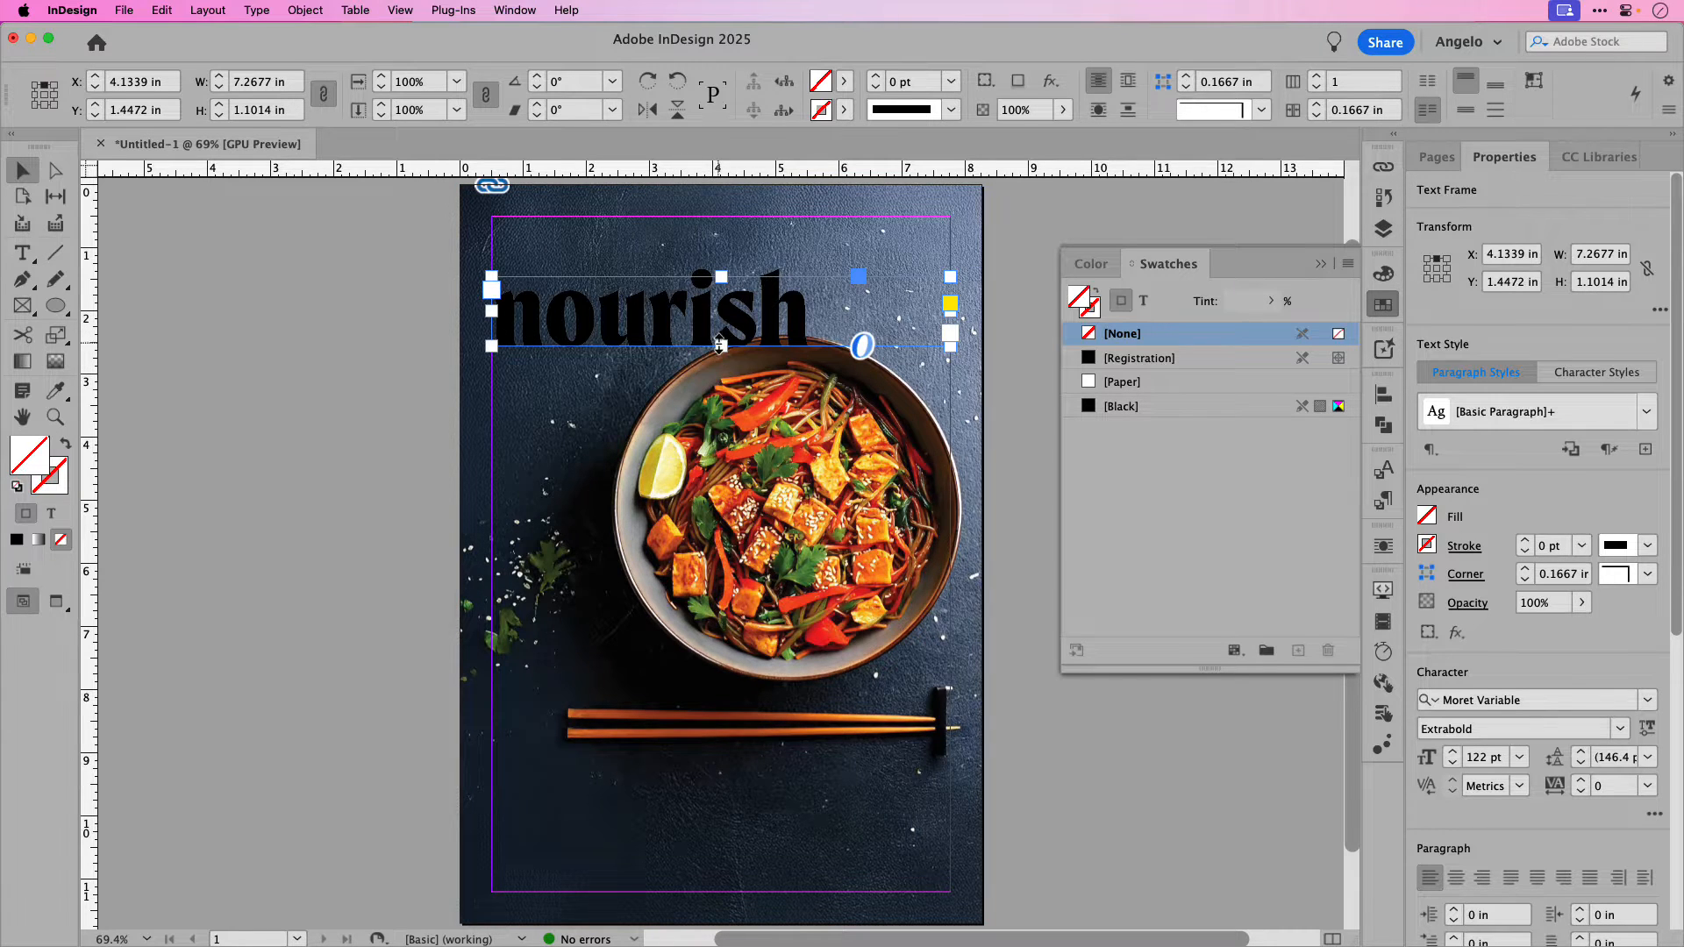
left_click_drag(721, 347, 491, 316)
double_click(790, 331)
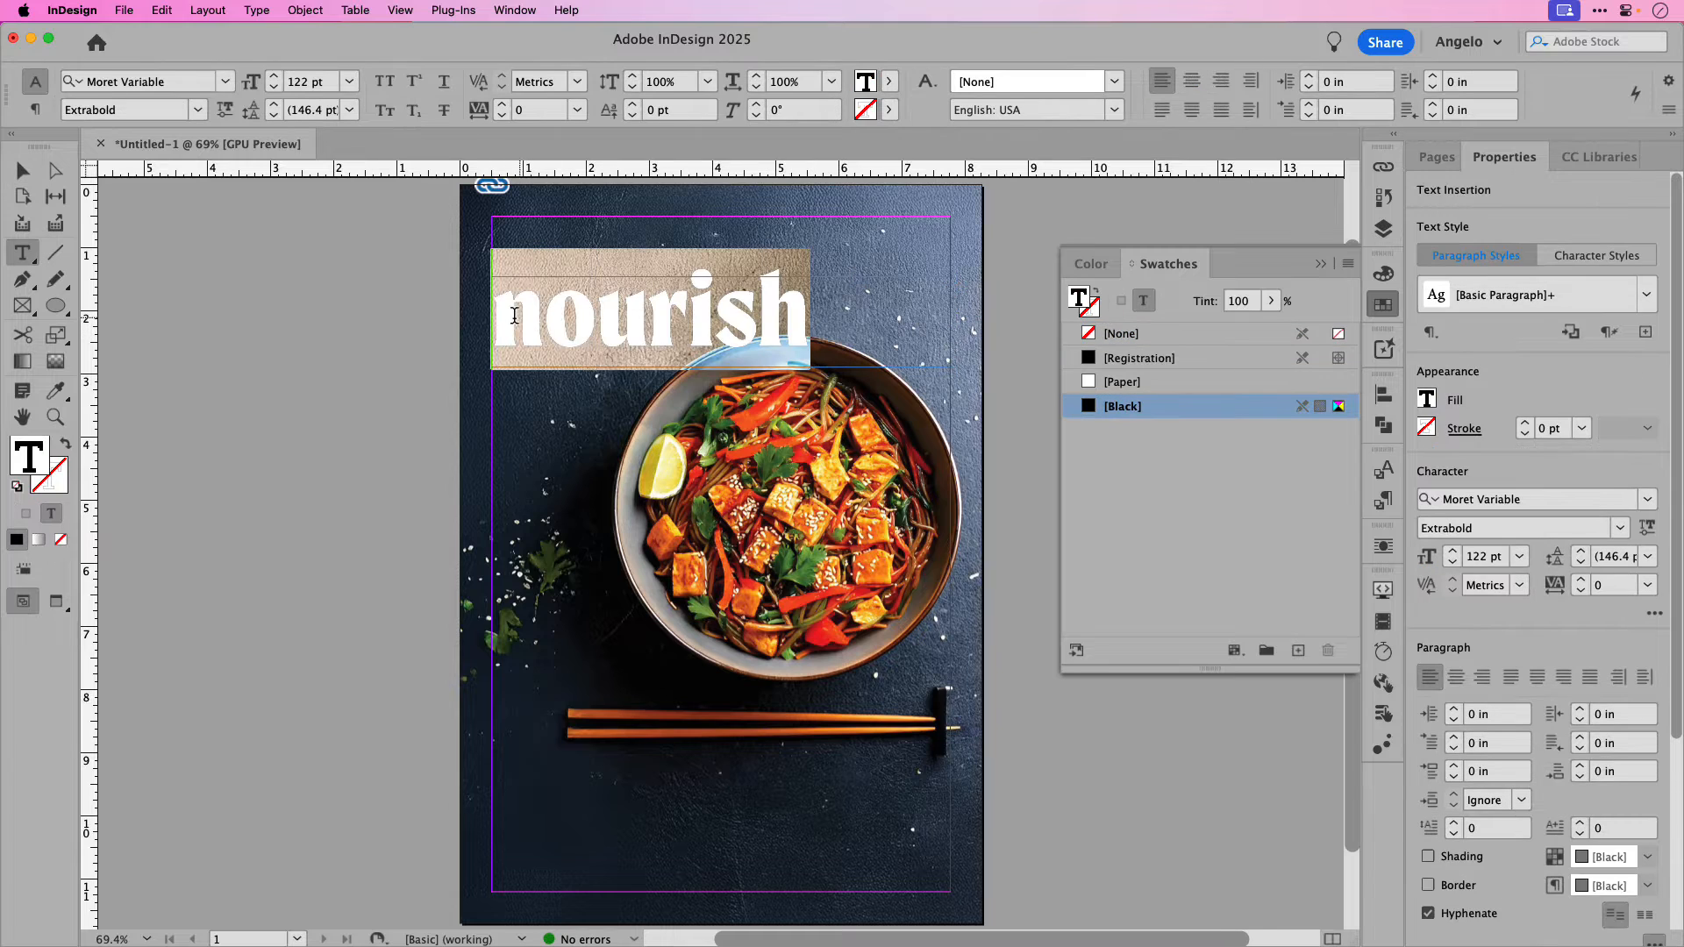
left_click(324, 85)
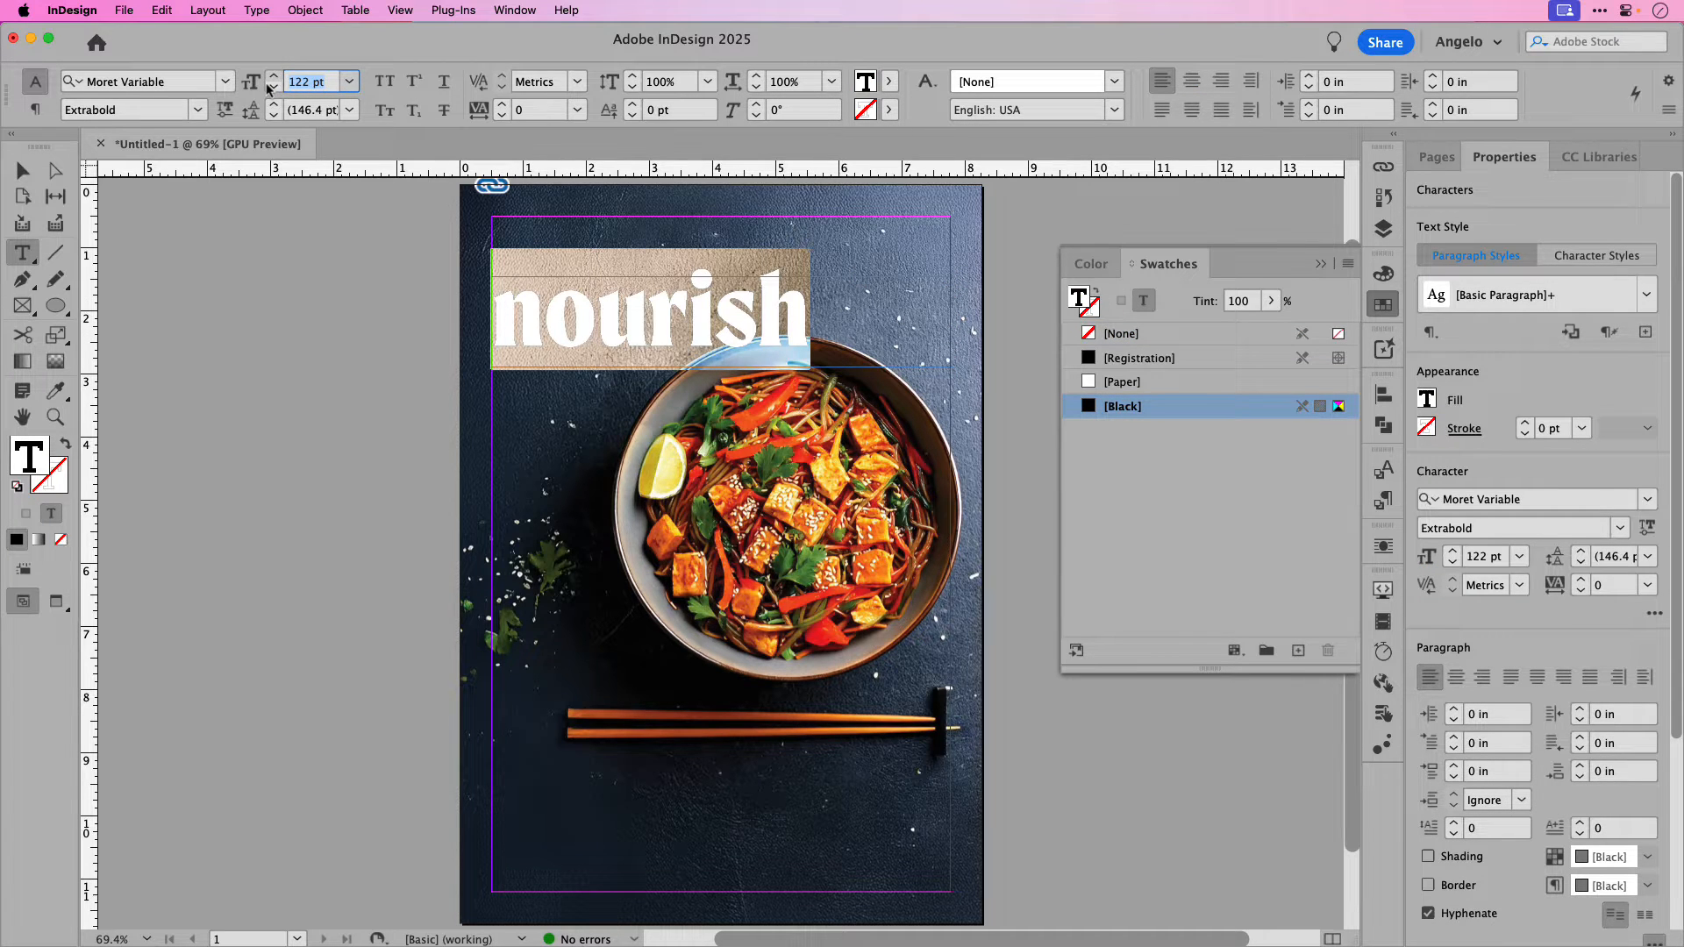
type("182")
key("Return")
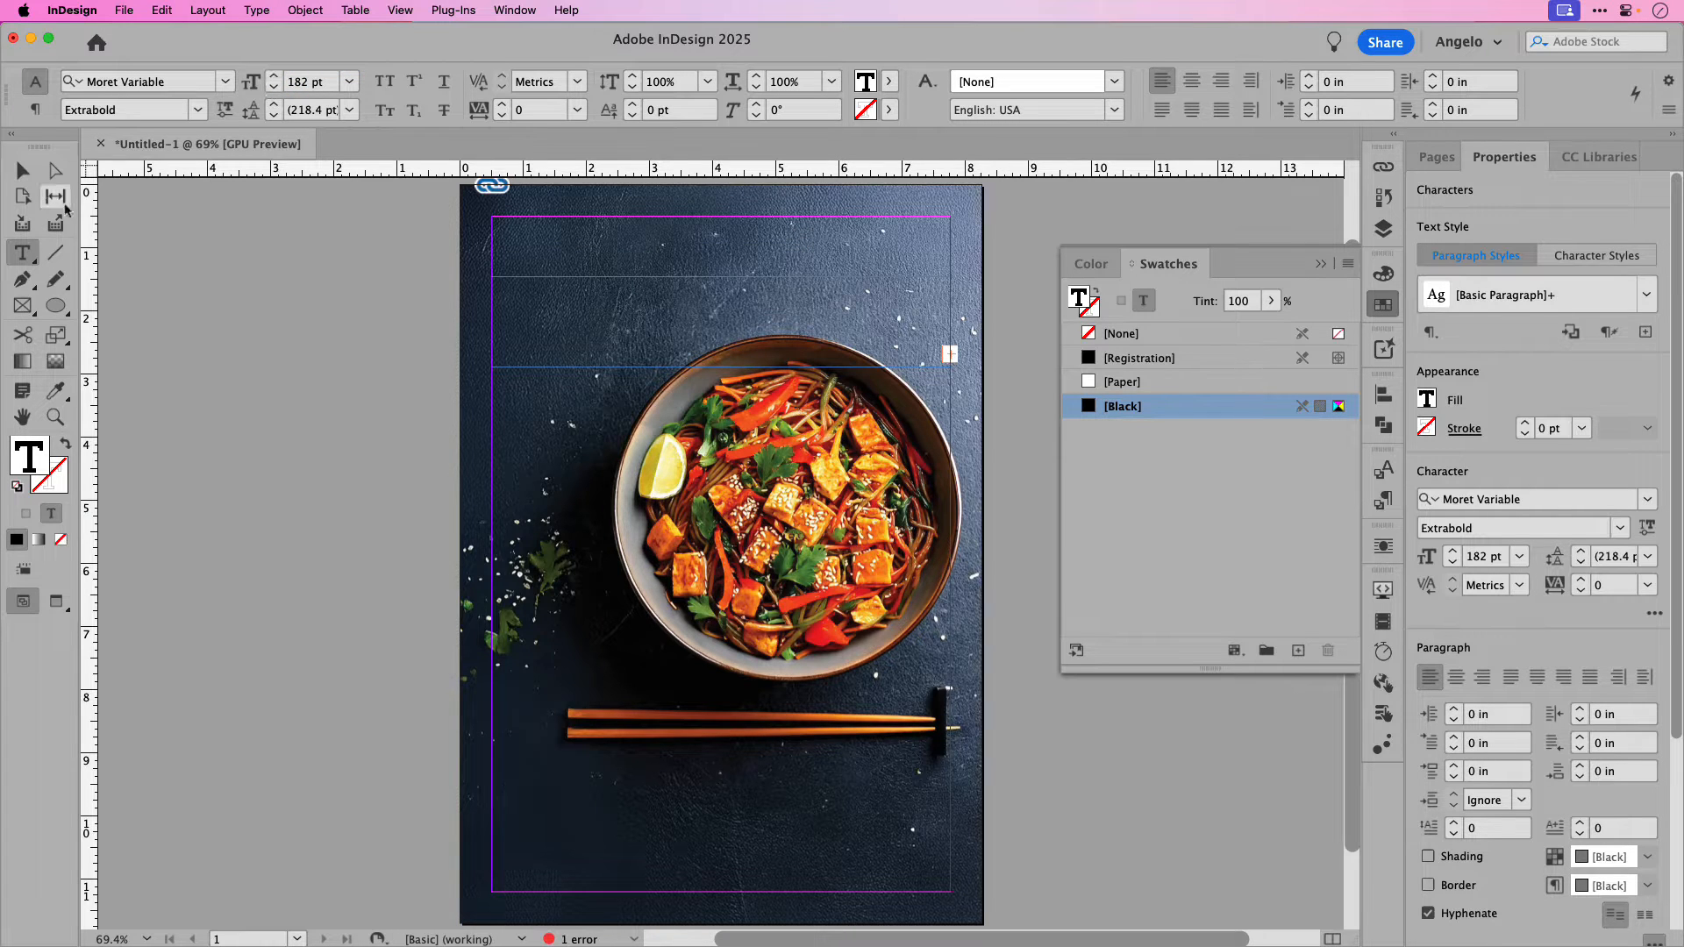
Step: Extend the title's frame upward and reduce the type size until "nourish" fits on one line between the side margins
left_click(22, 170)
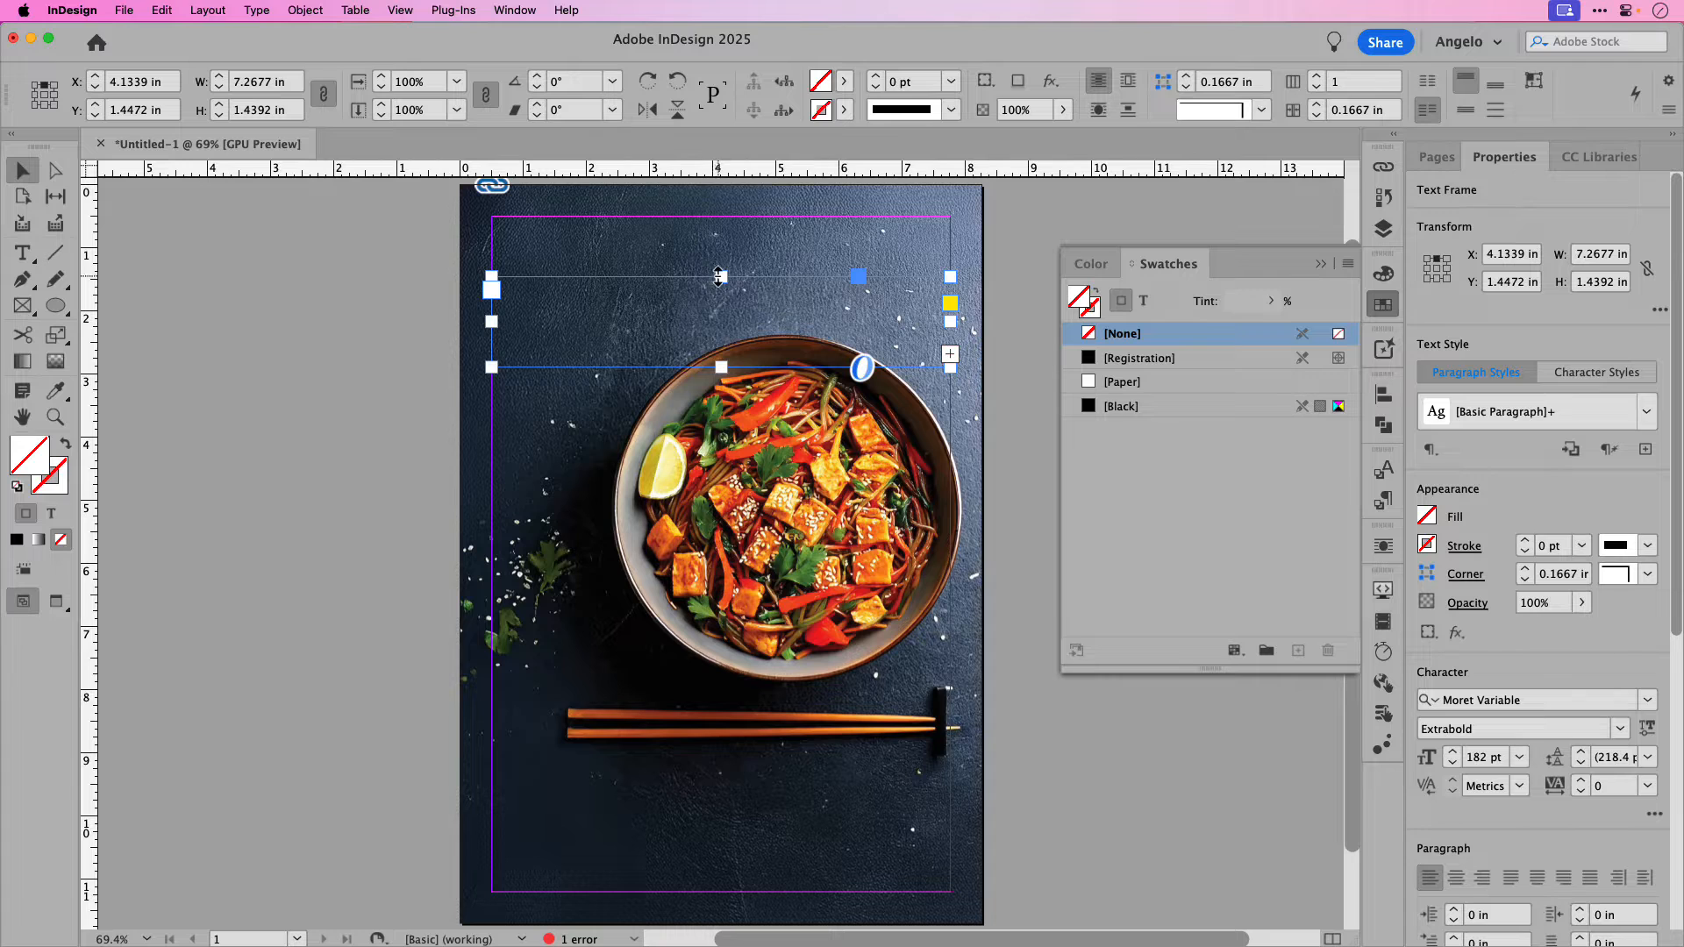
left_click_drag(718, 277, 718, 263)
double_click(754, 307)
key("super+a")
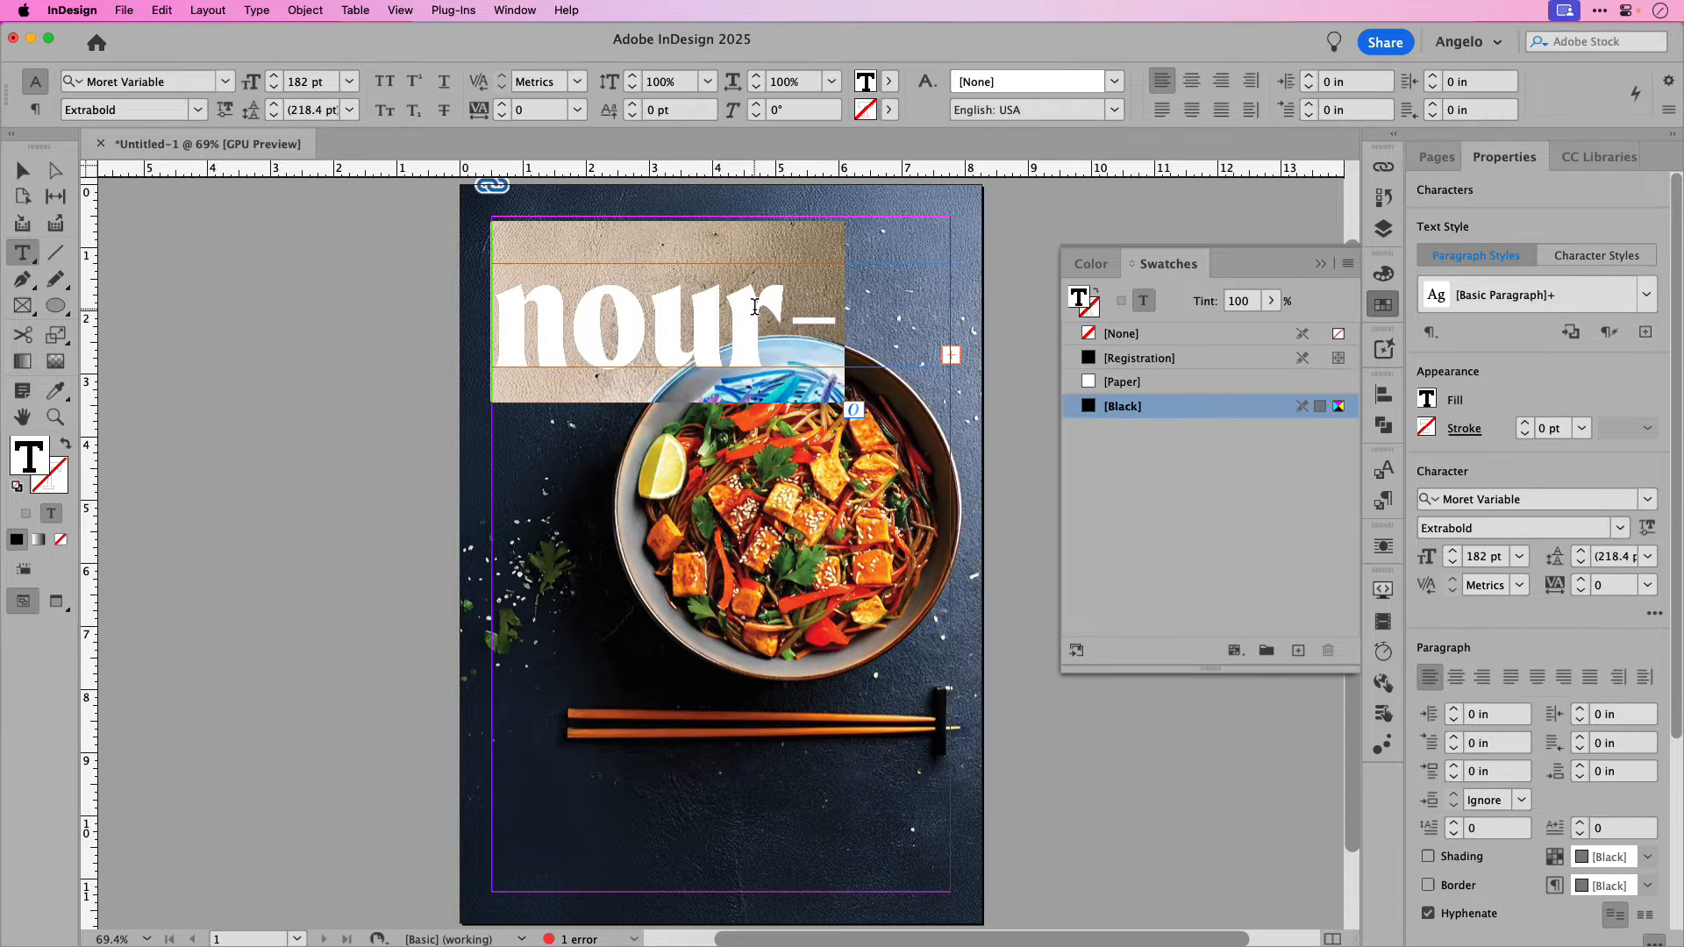
key("super+alt+shift+comma")
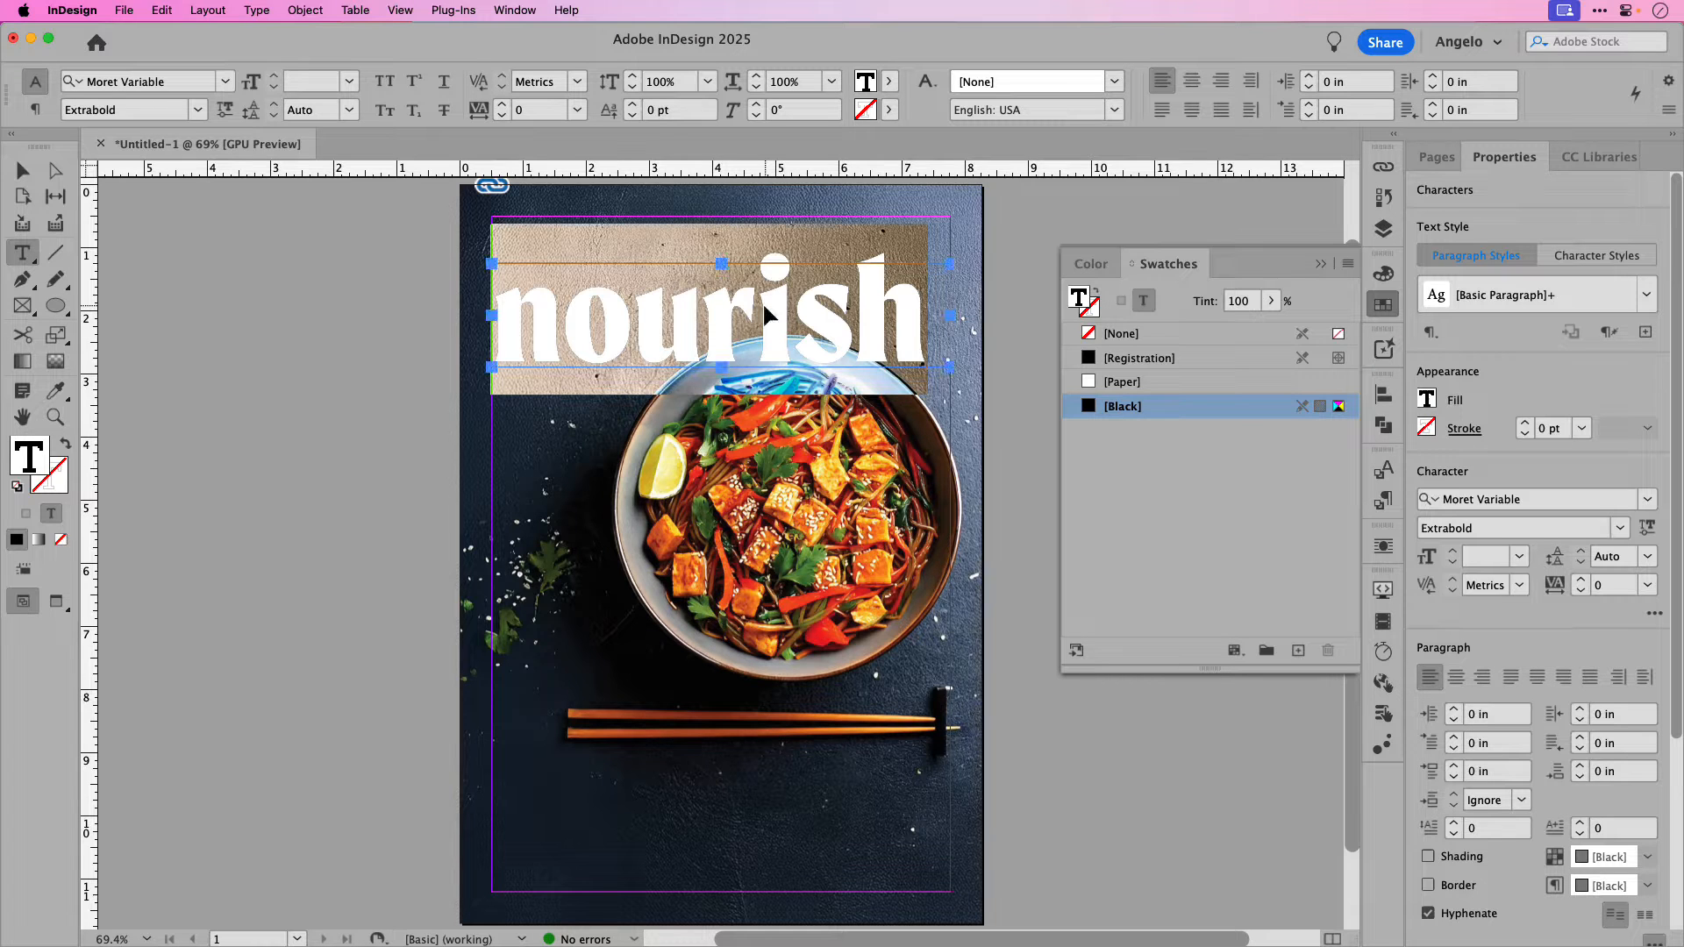
Step: Center the "nourish" title in its frame and color its text with the Paper swatch
key("shift+super+c")
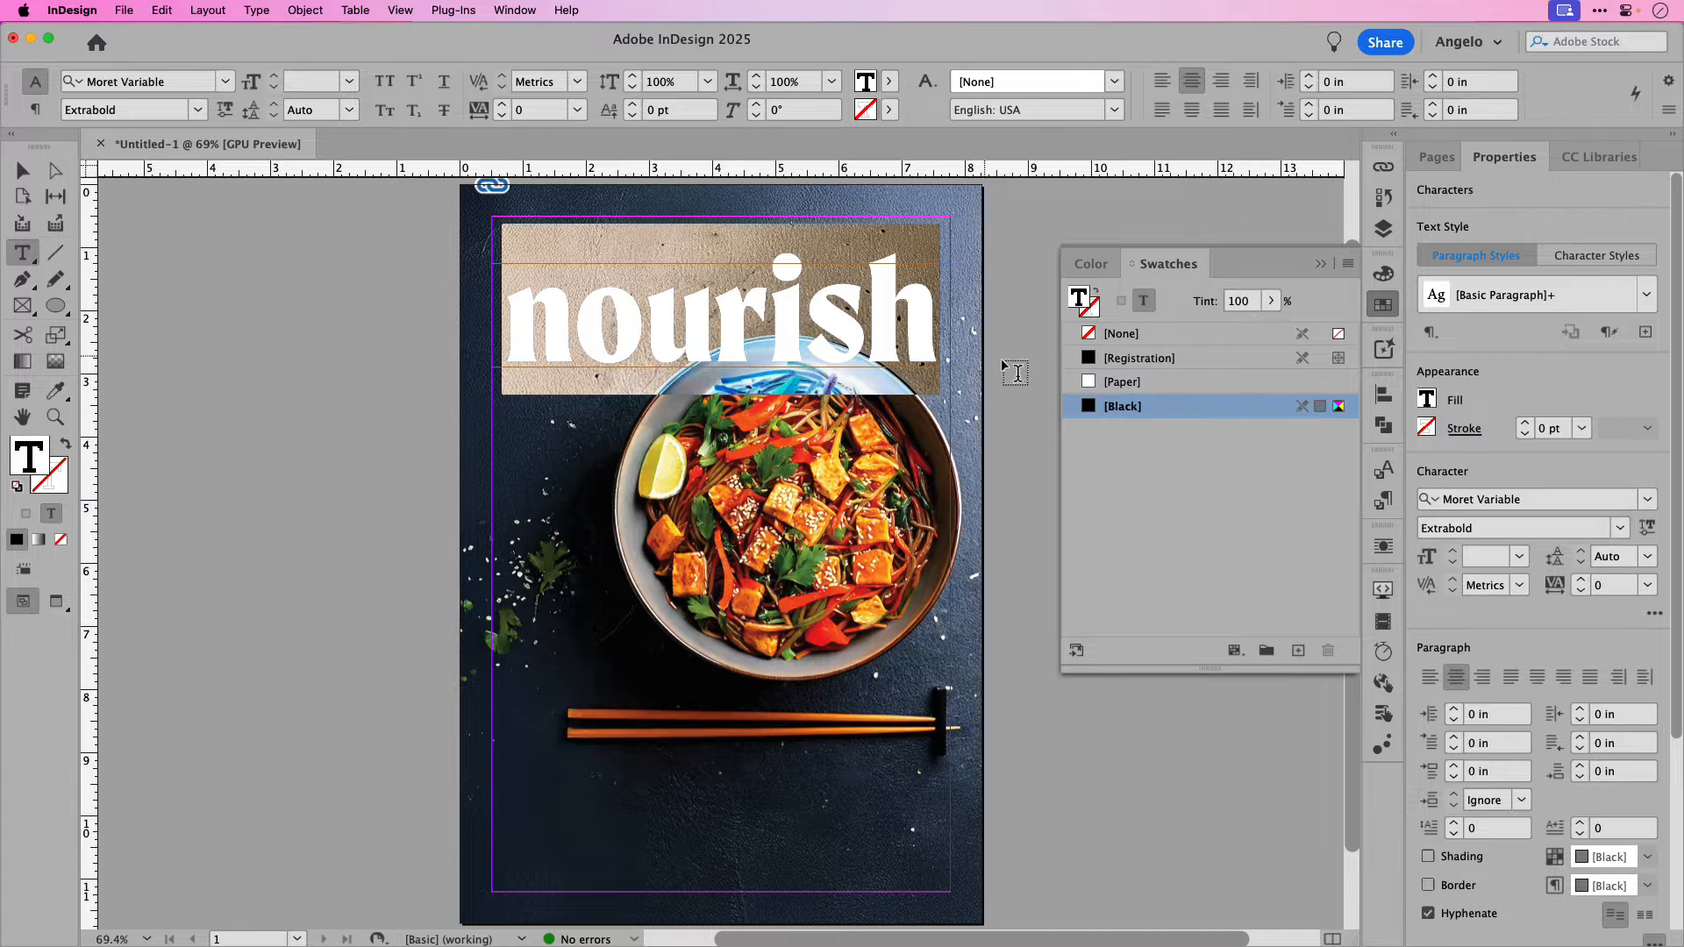
left_click(1092, 386)
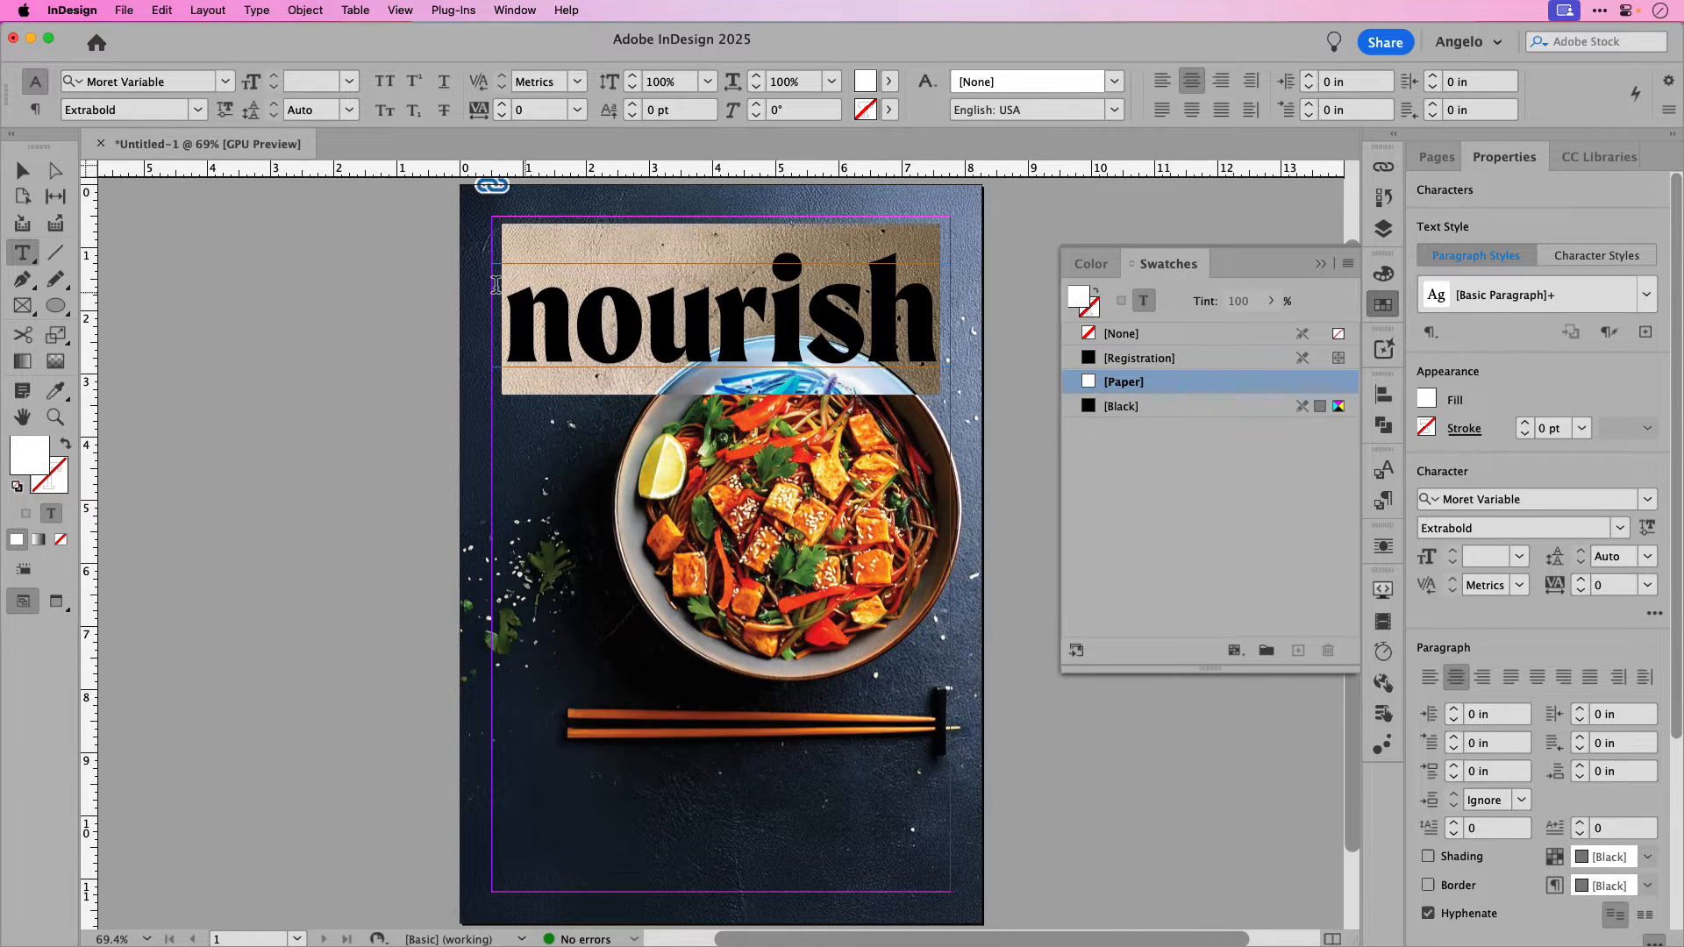
left_click(32, 177)
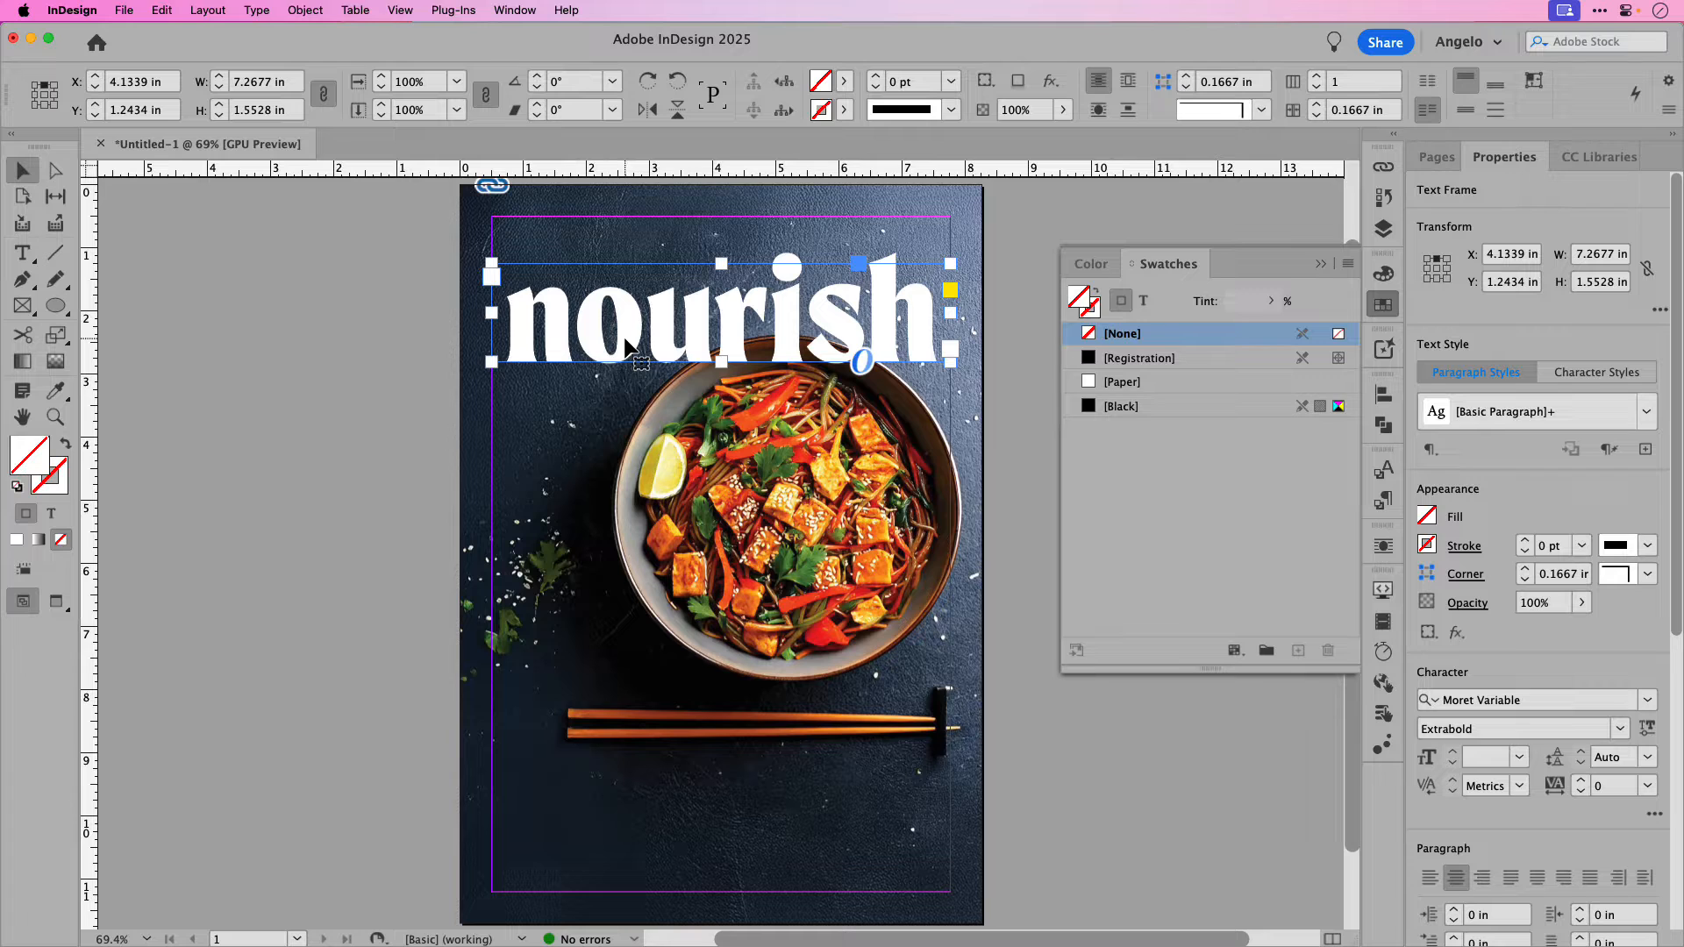
Step: Move the title up to about Y 0.96 in so its baseline sits at the bowl's upper rim
left_click_drag(626, 340, 626, 330)
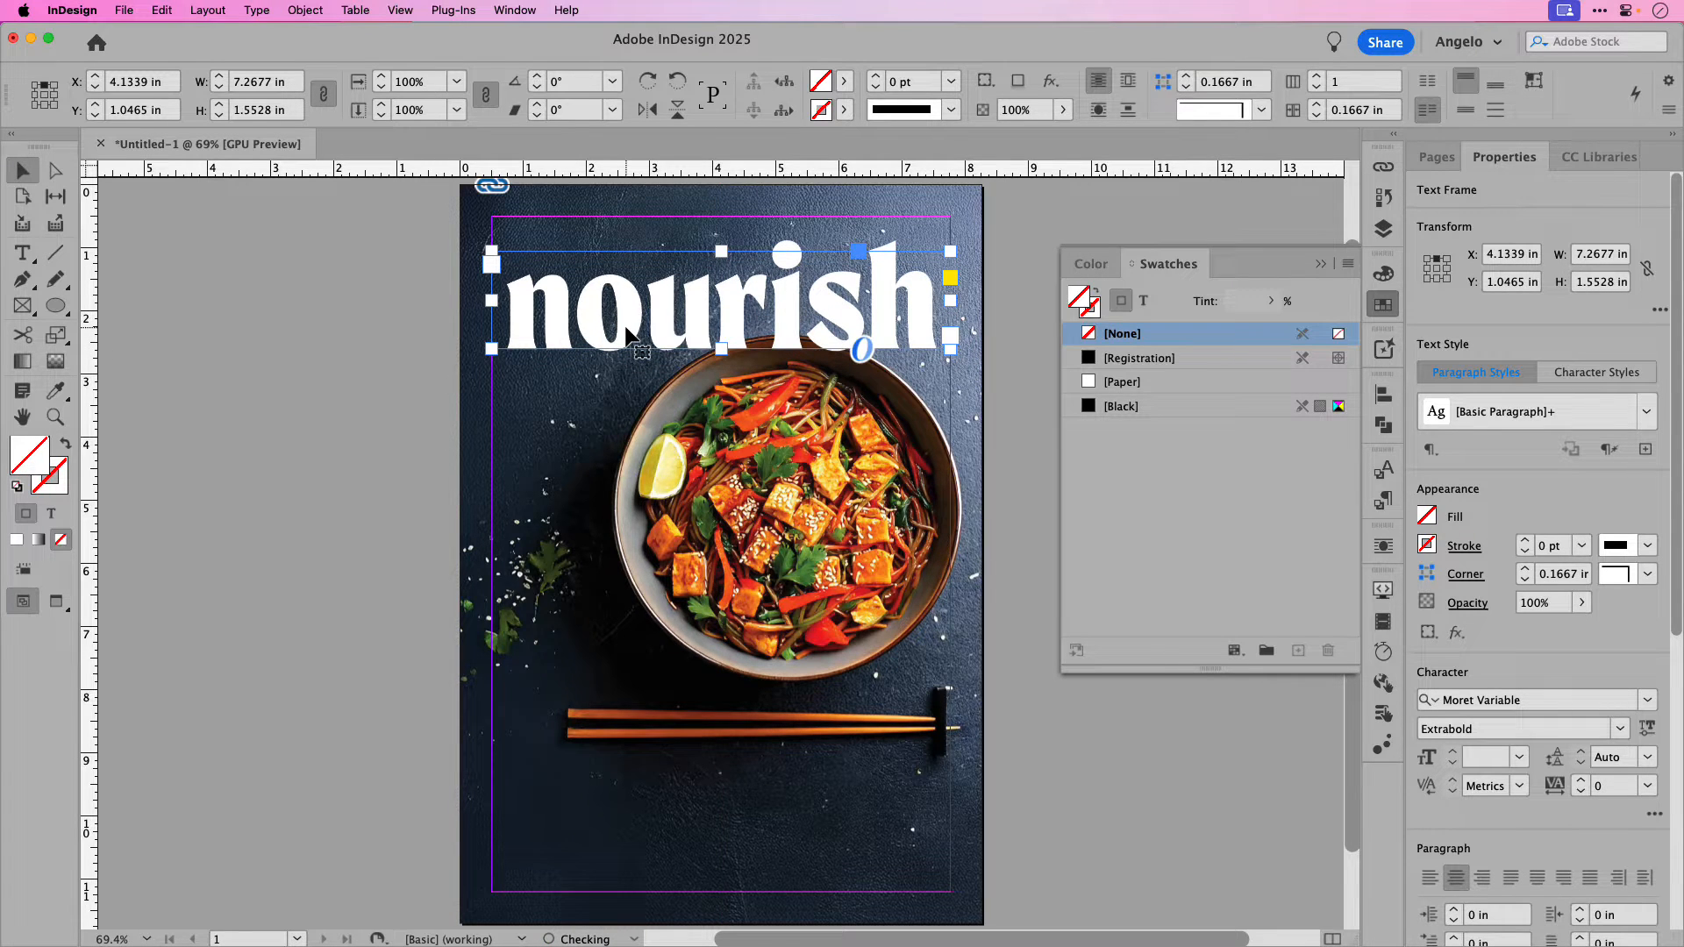
key("shift+Up")
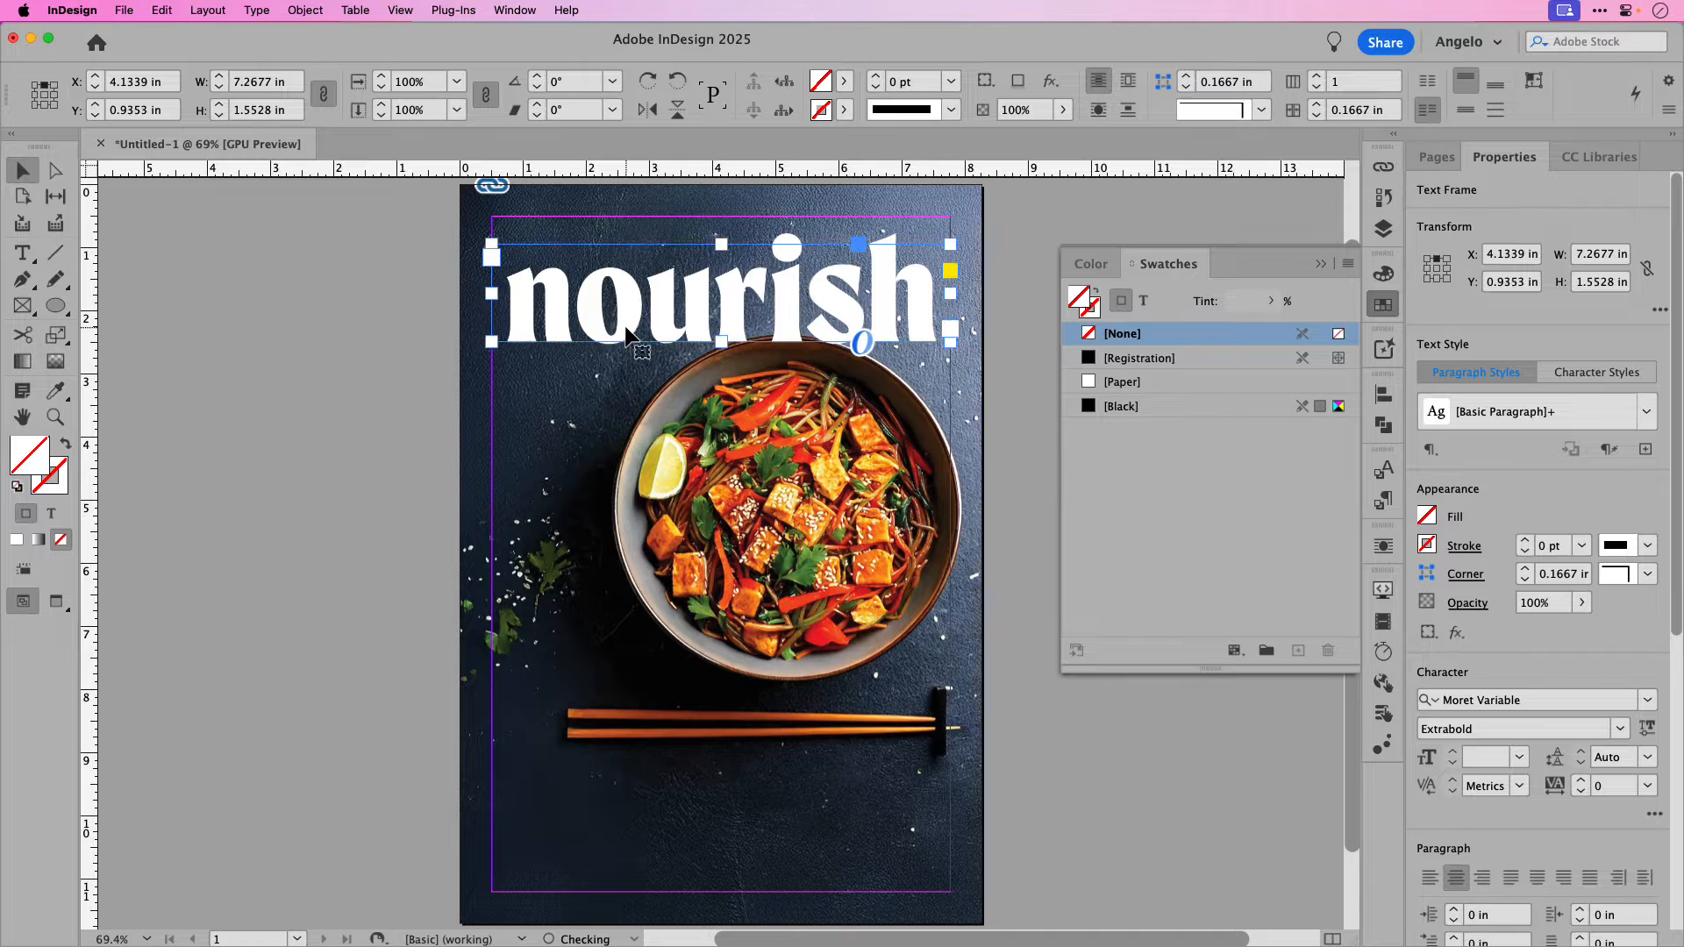
key("Down")
key("Down")
key("Down")
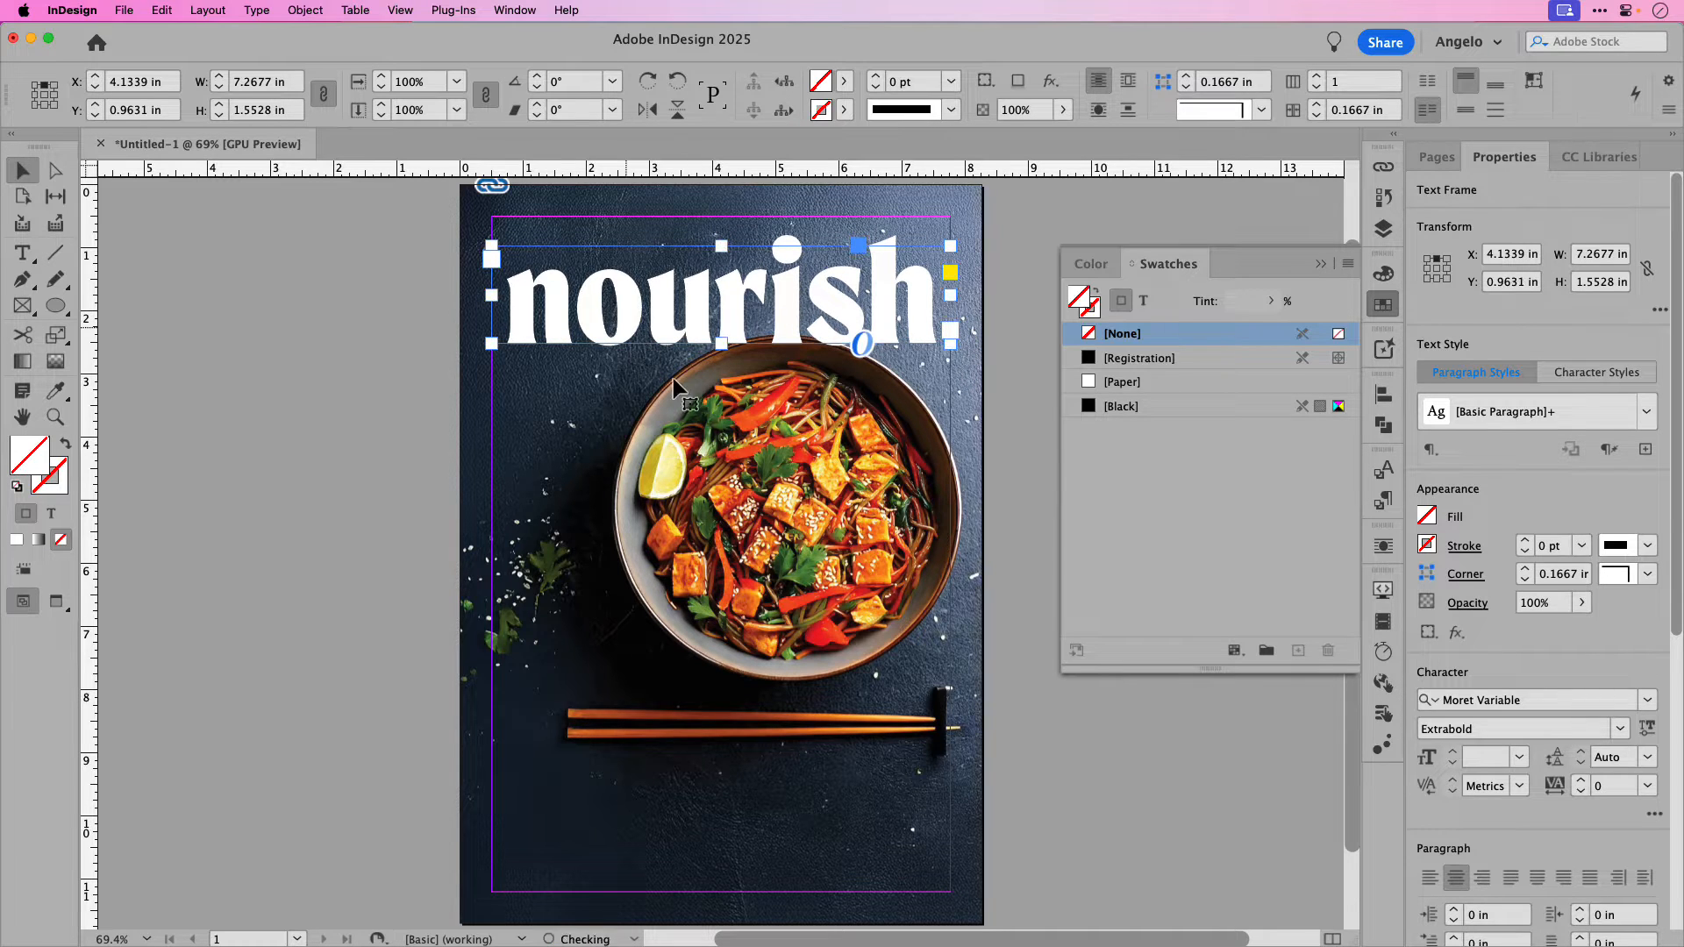
Step: Enlarge the noodle bowl photo within its frame to about 11.14 by 13.51 in
left_click(787, 507)
left_click(733, 546)
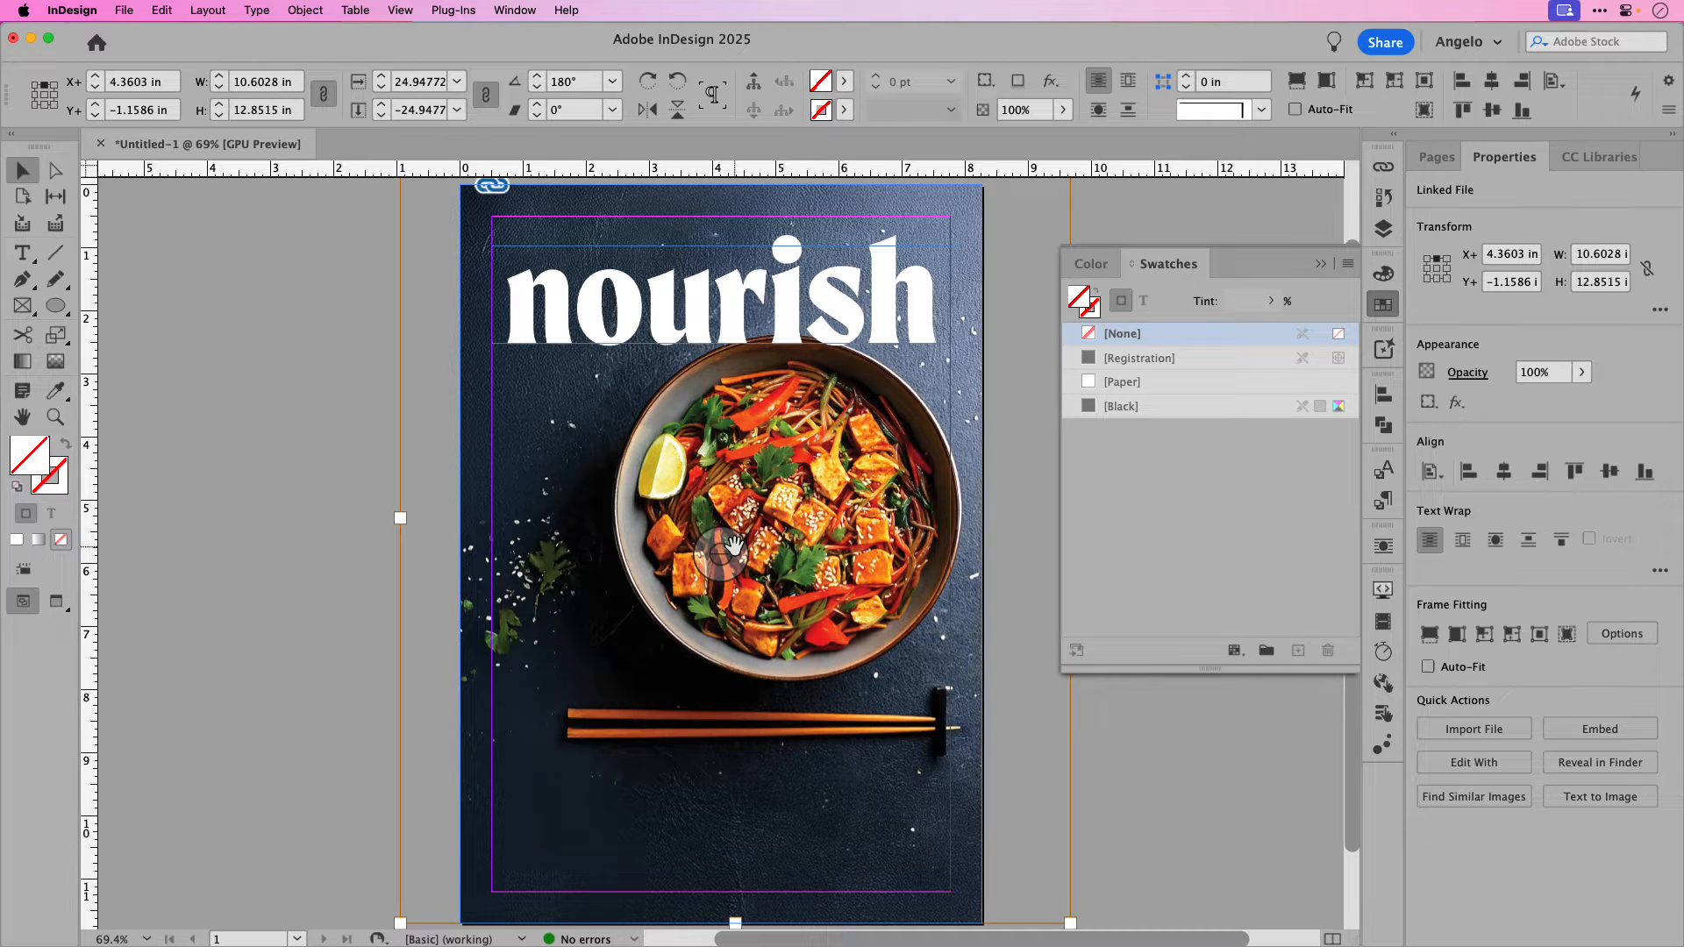
key("super+period")
key("super+period")
key("super+period")
key("super+period")
key("super+period")
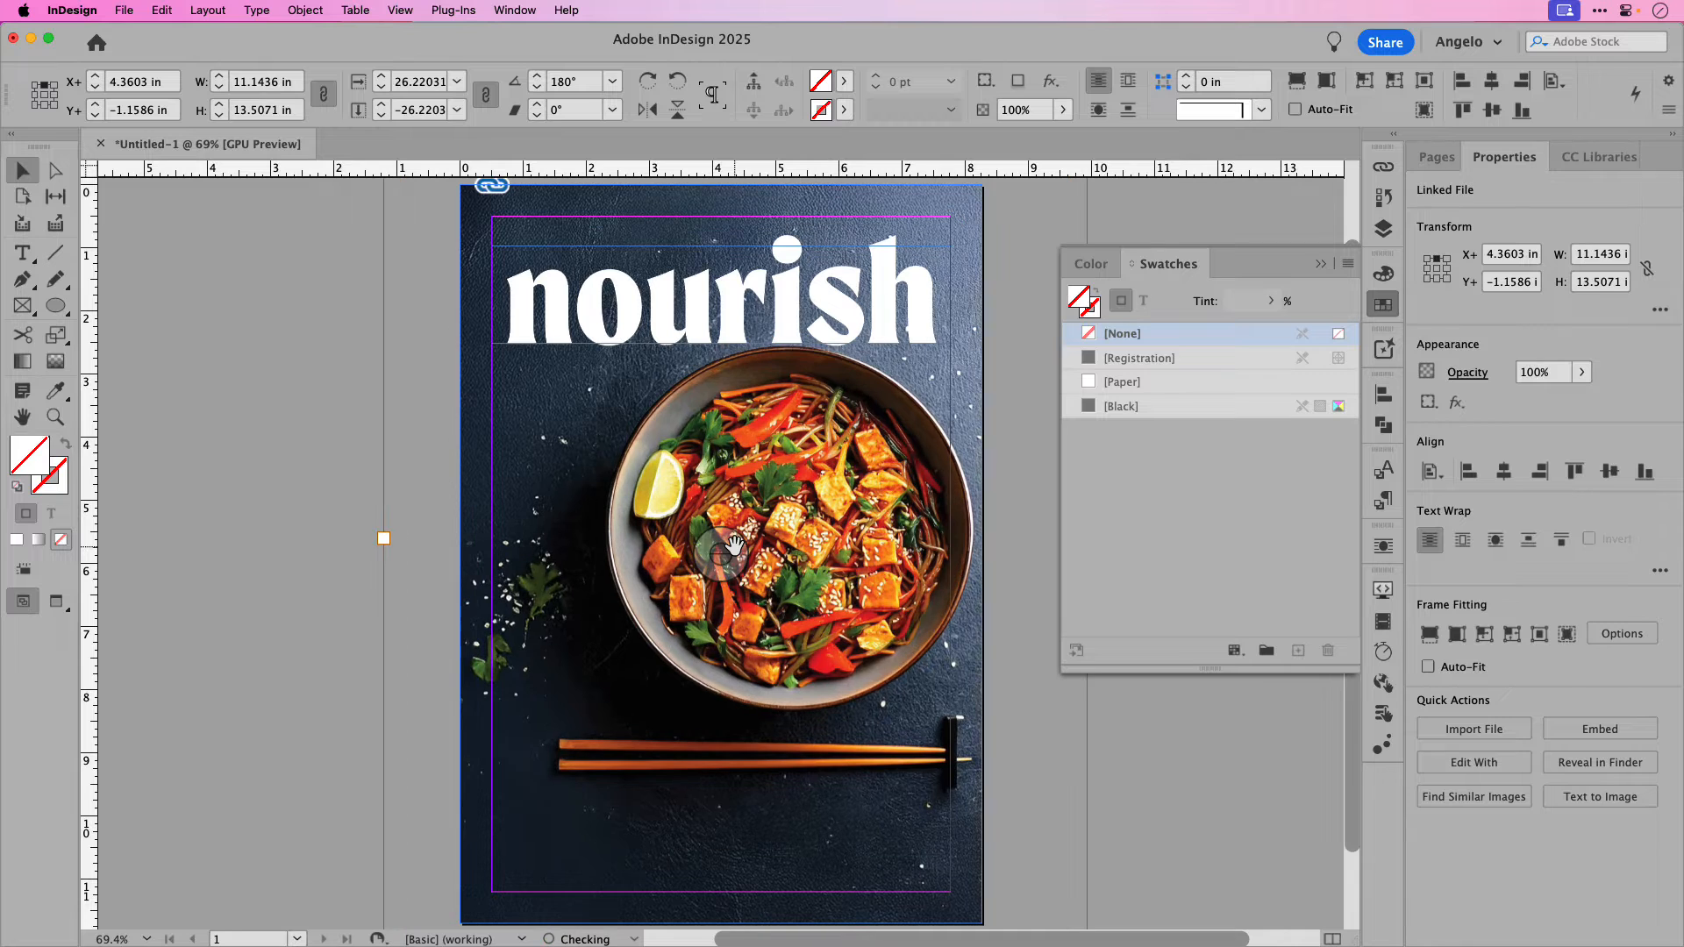
Step: Shift the photo up within its frame to about Y -1.51 in so the bowl's rim overlaps the title, and deselect it
key("Up")
key("Up")
key("Up")
key("Up")
key("Up")
key("Up")
key("Up")
key("Up")
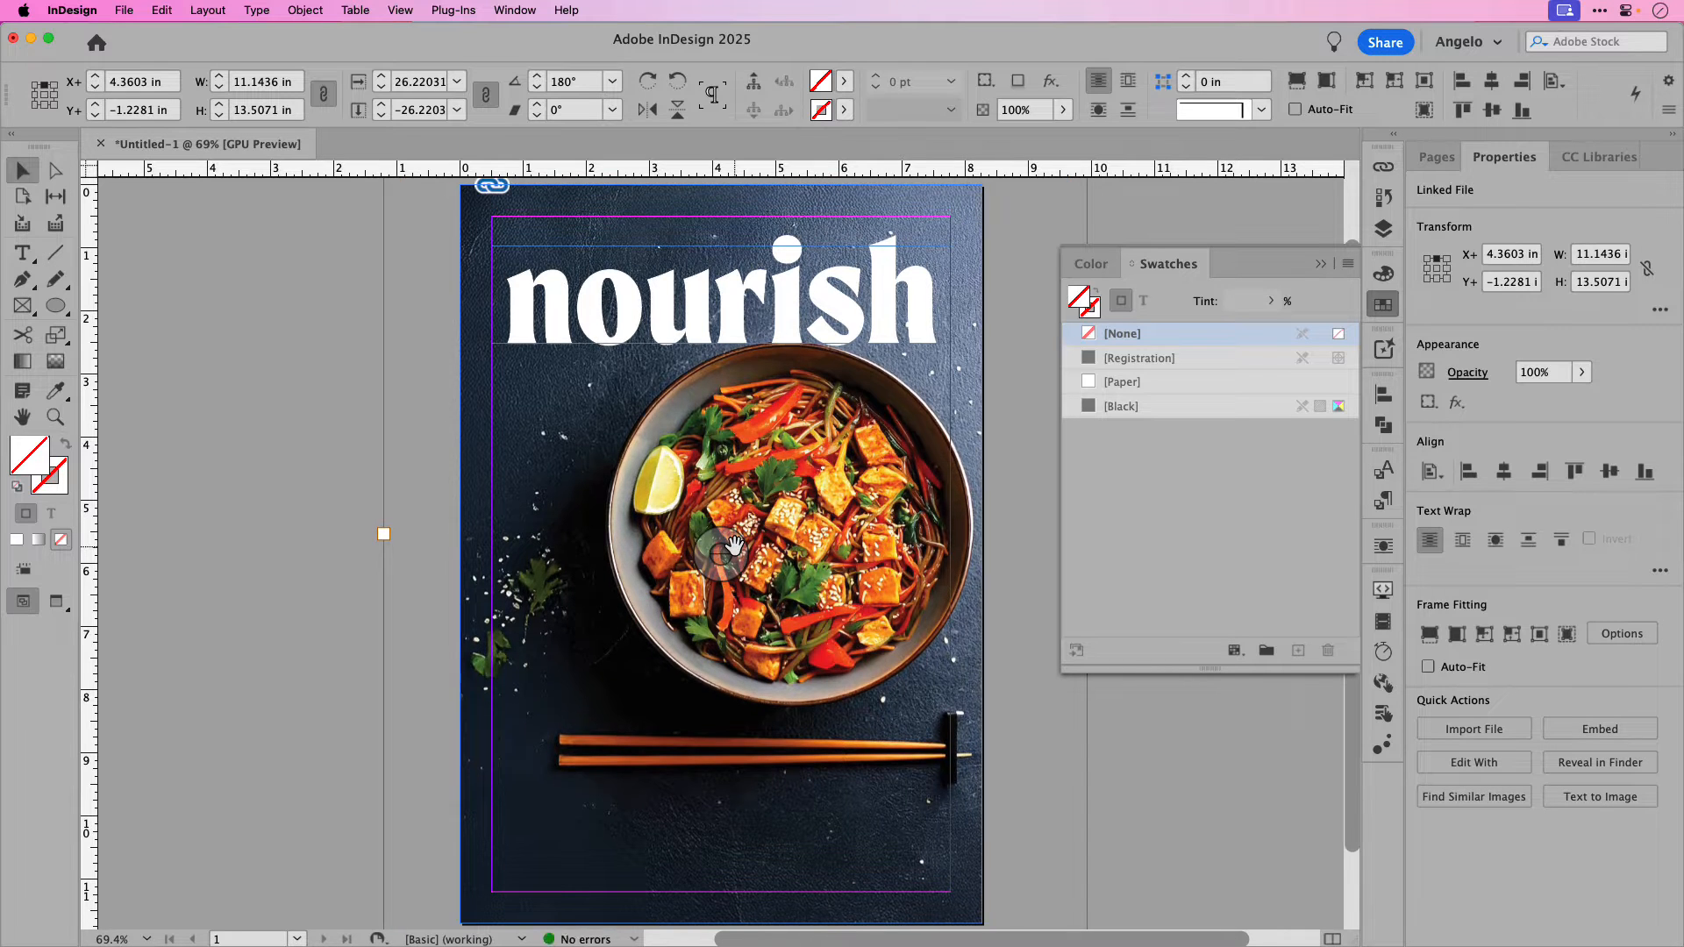
key("Up")
key("Up")
key("Up")
key("Up")
key("Up")
key("Up")
key("Up")
key("Up")
key("Up")
key("Up")
key("Up")
key("Up")
key("Up")
key("Up")
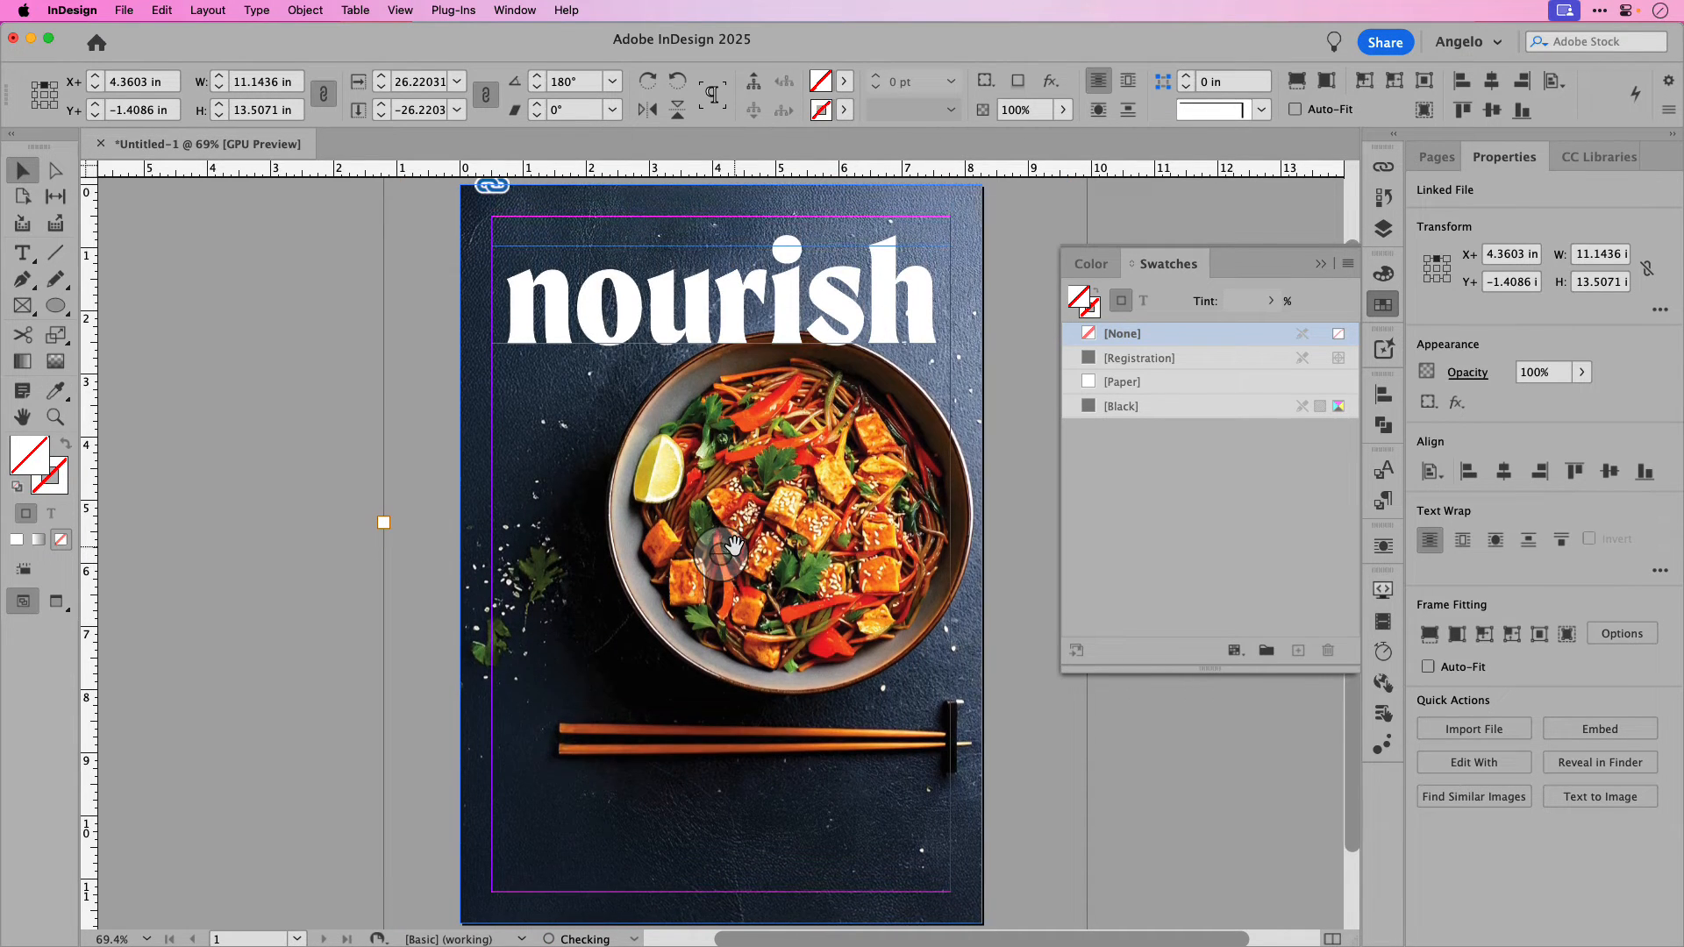
key("Up")
key("Up")
key("Up")
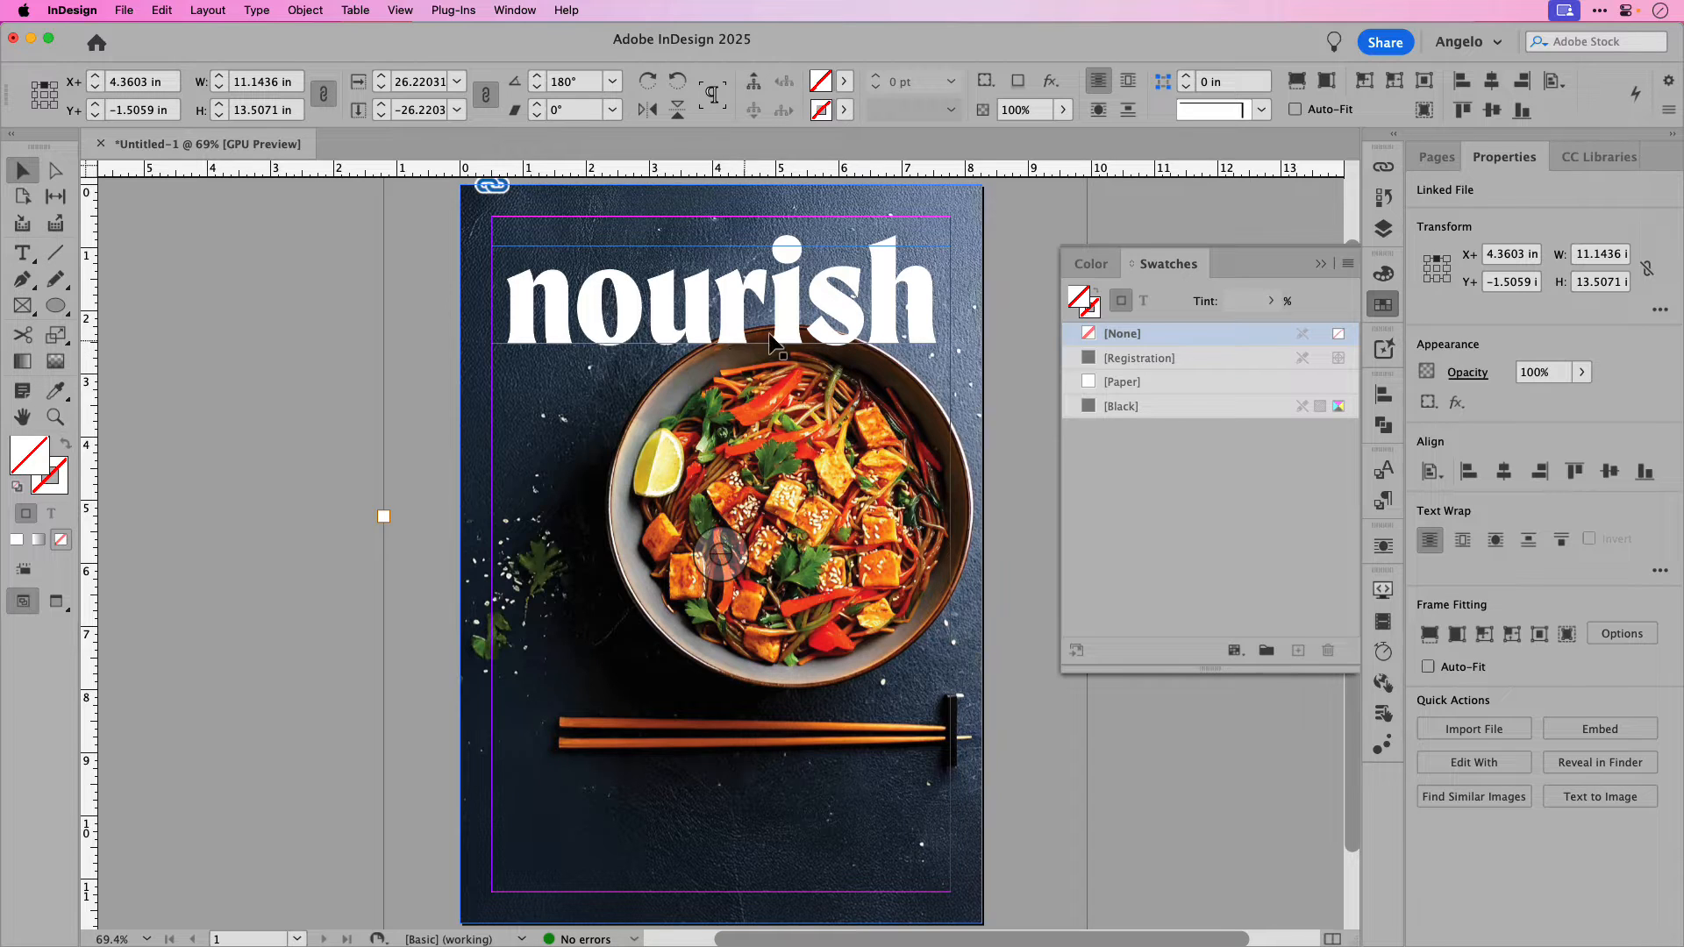
left_click(331, 344)
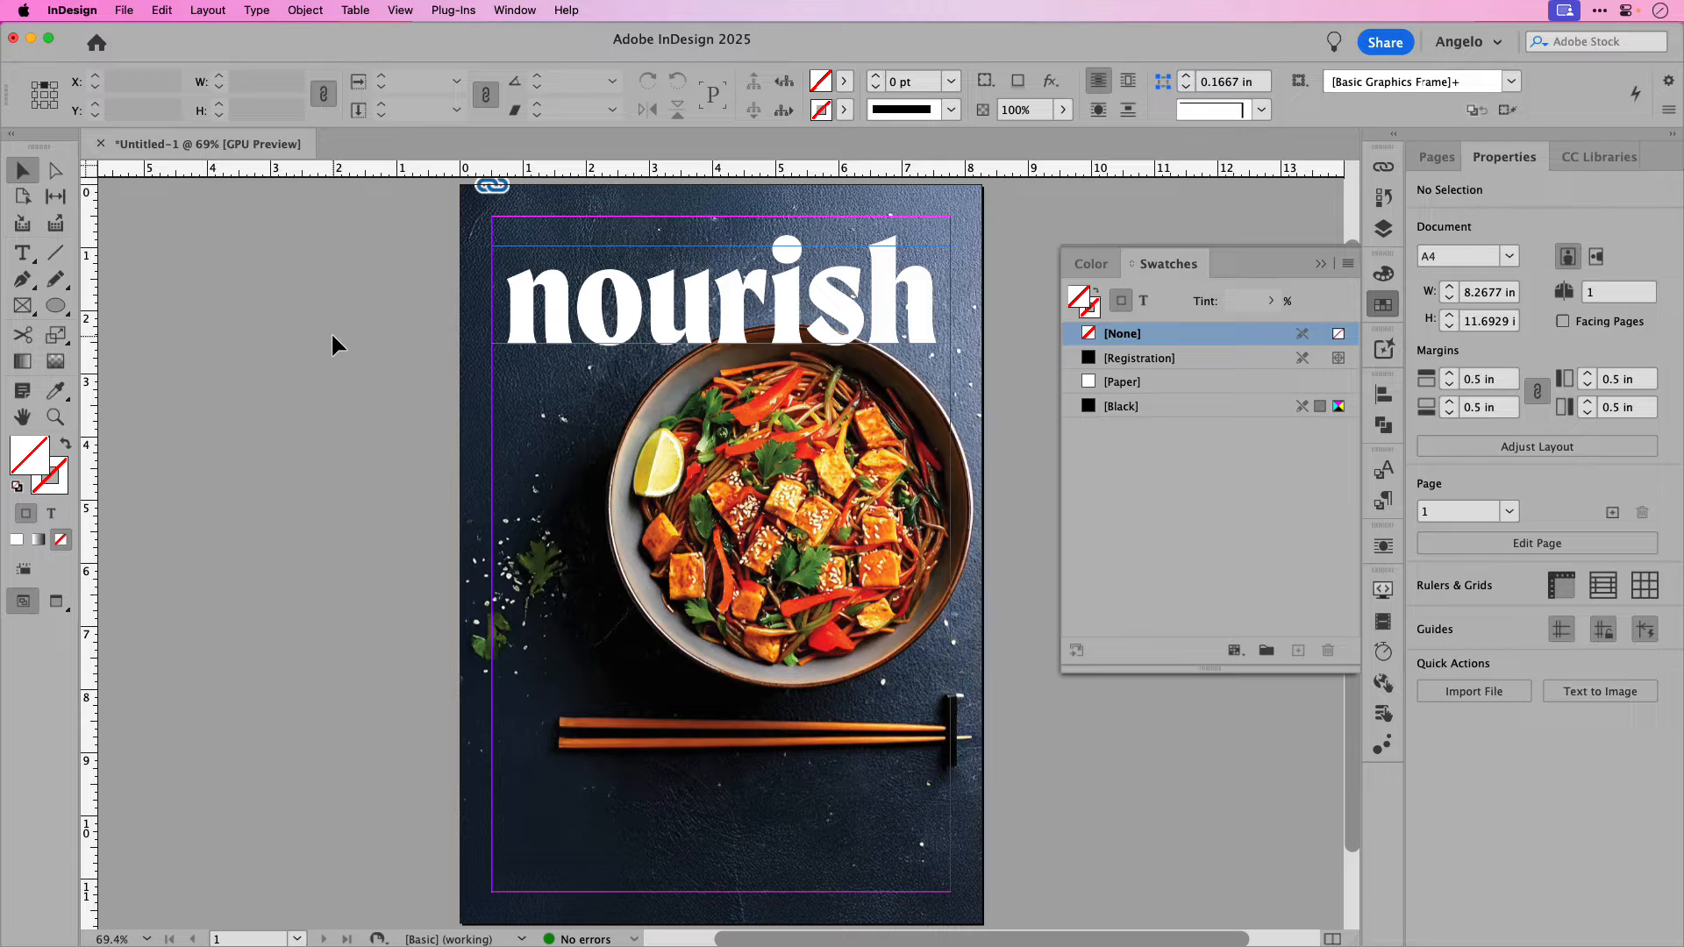
Step: Add a narrow text frame above "nourish", starting at the page's left margin, and enter "CANADIAN COOKINNG MAGAZINE"
left_click(22, 253)
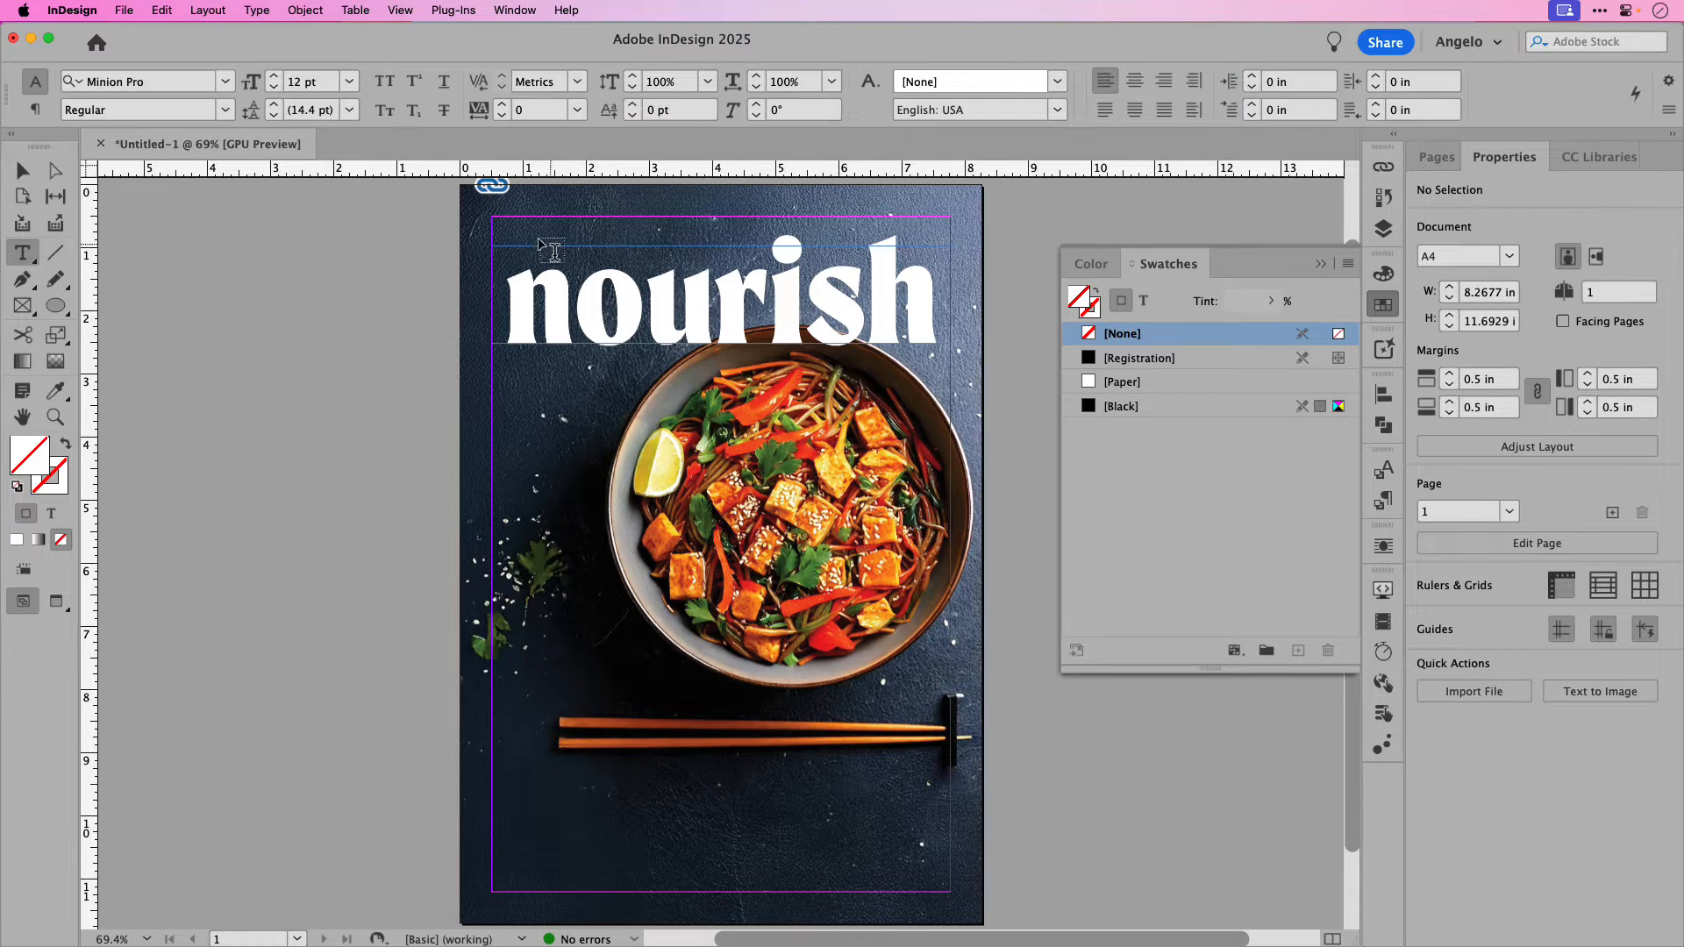
left_click_drag(492, 229, 747, 250)
type("CANADIAN COOKING")
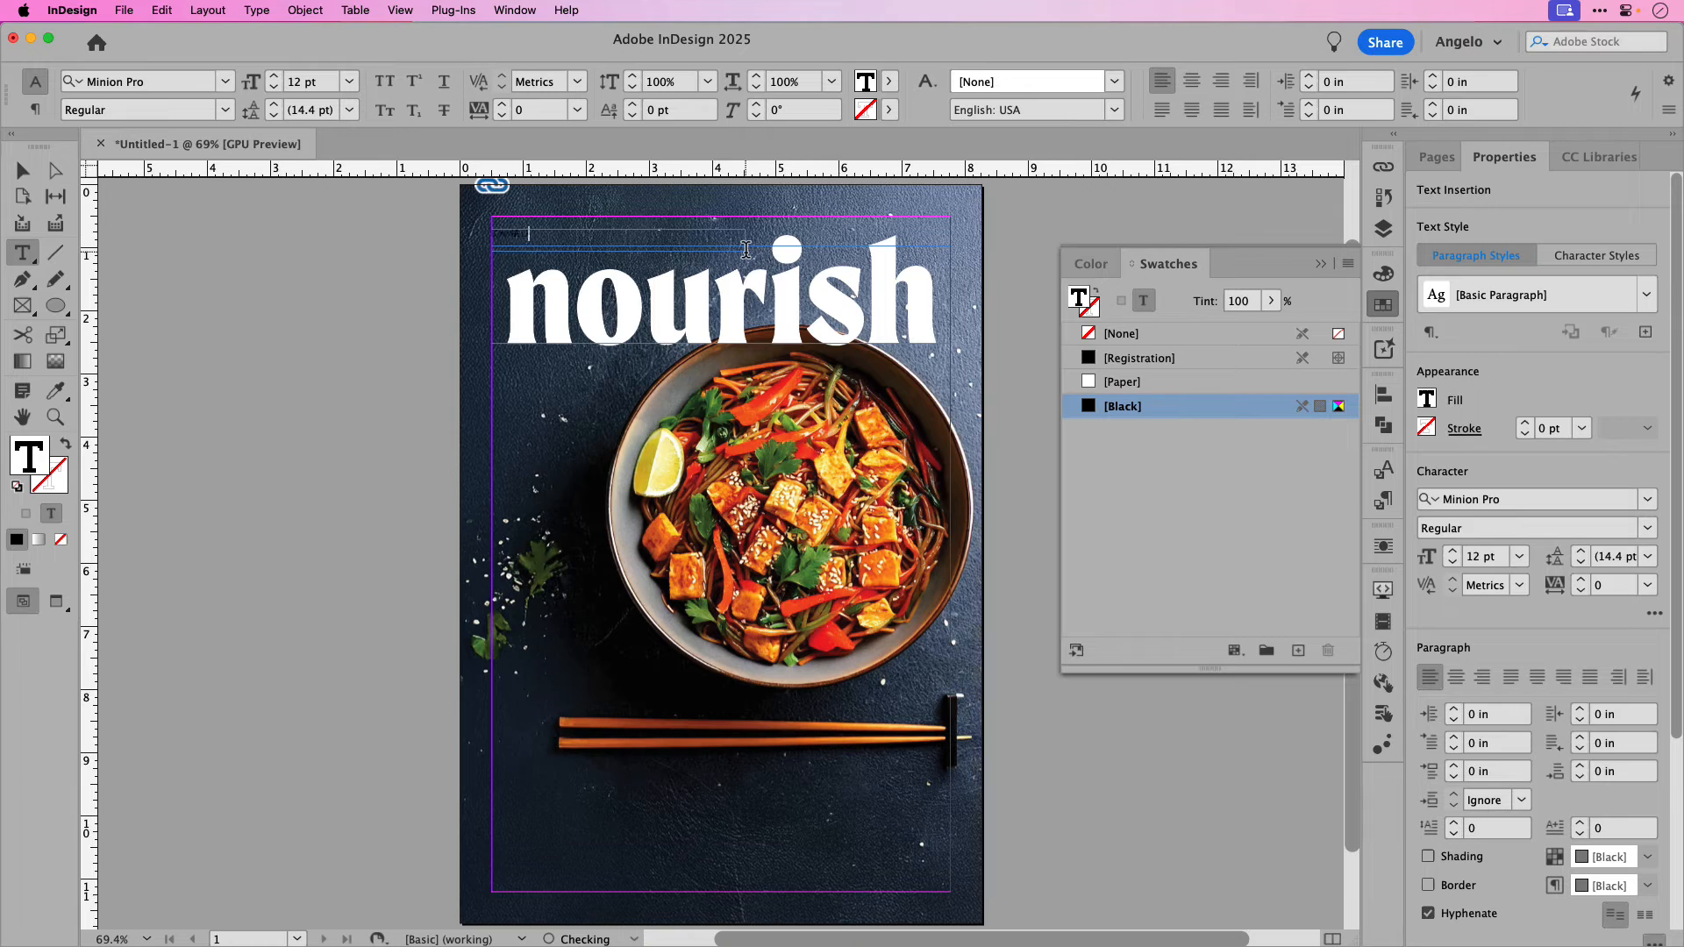
type(" MAGAZINE")
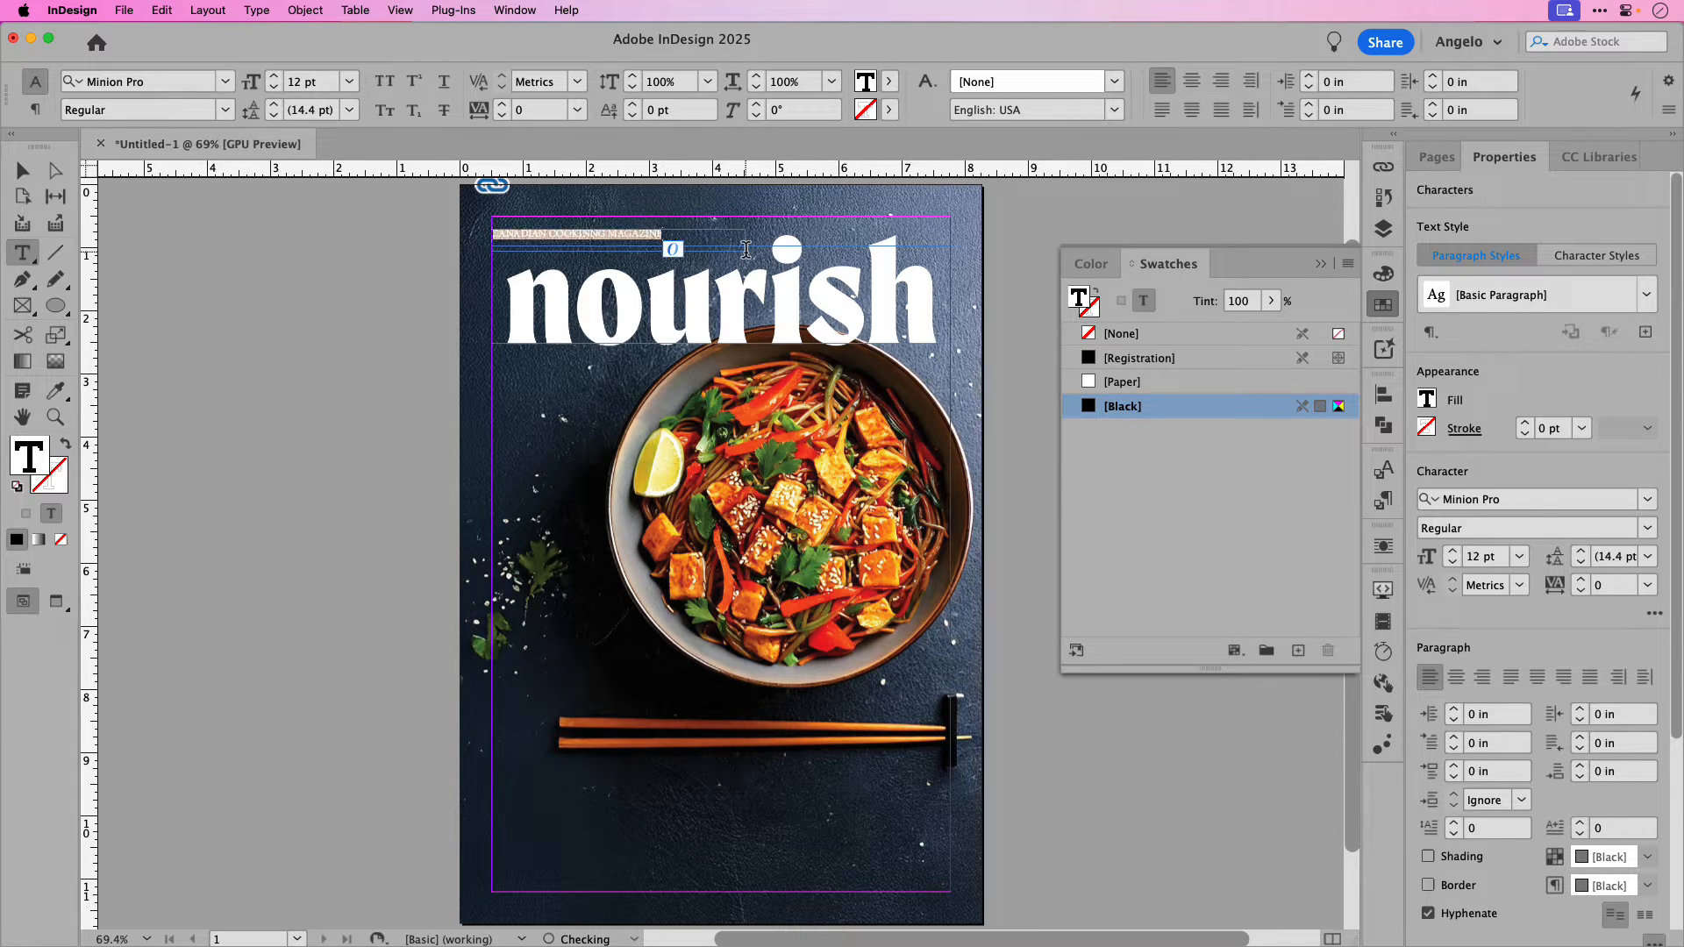
Step: Set the tagline's font to Articulat CF Medium and color its text with the Paper swatch
key("super+a")
left_click(140, 88)
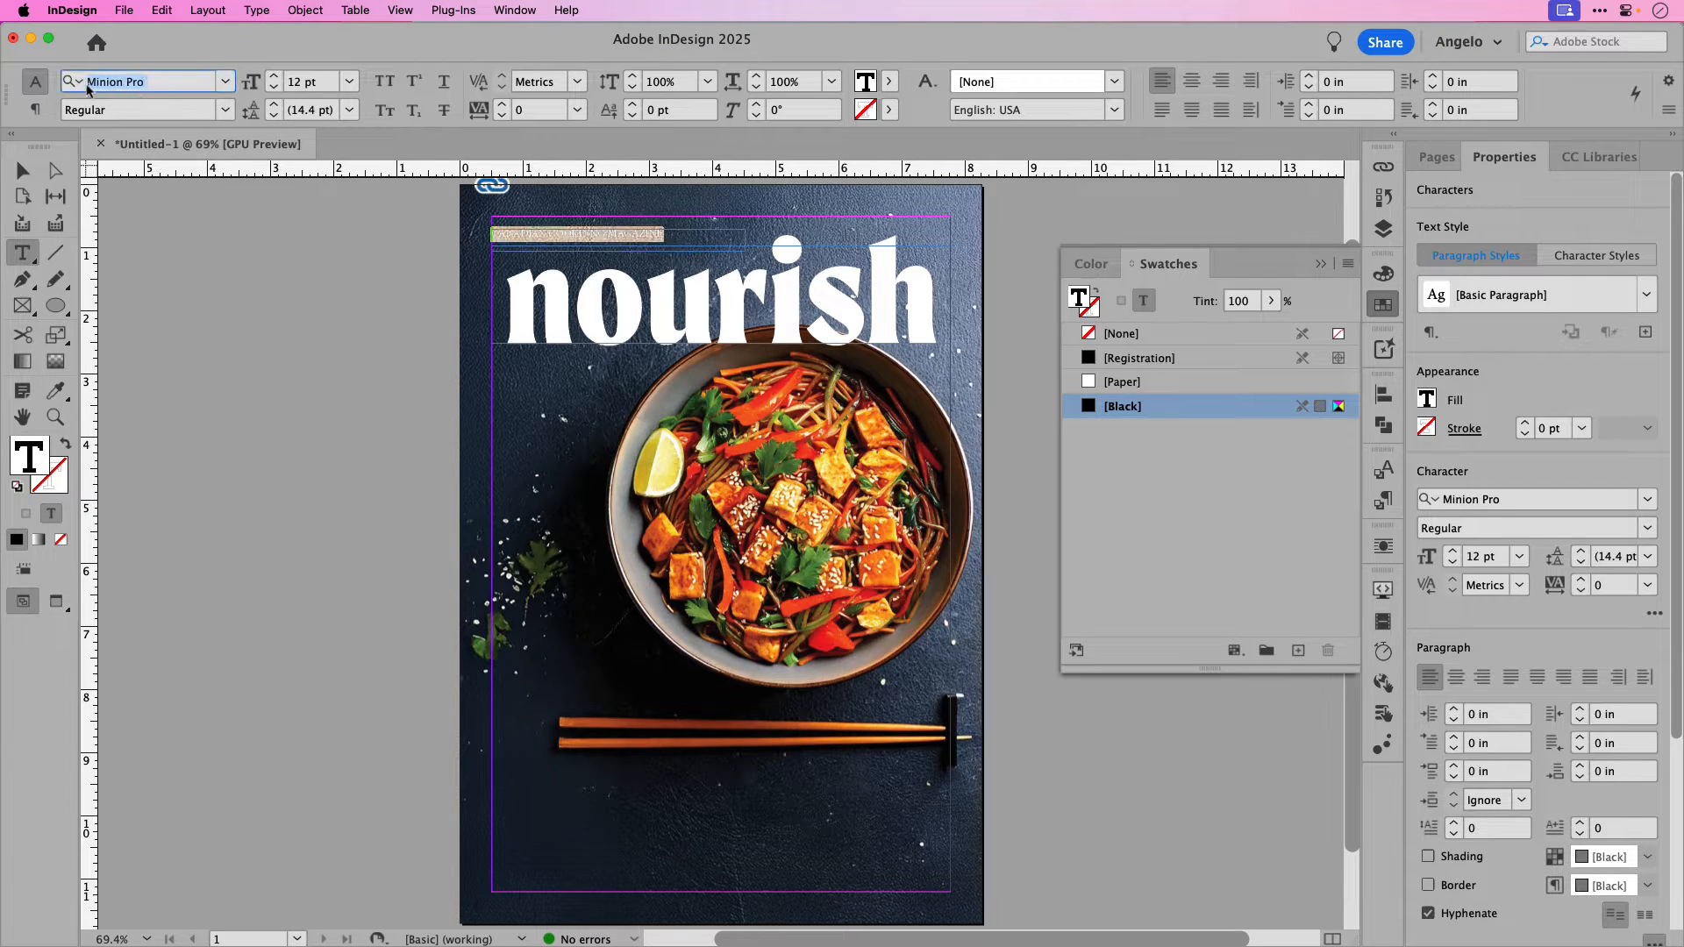
type("Articulat CF")
key("Return")
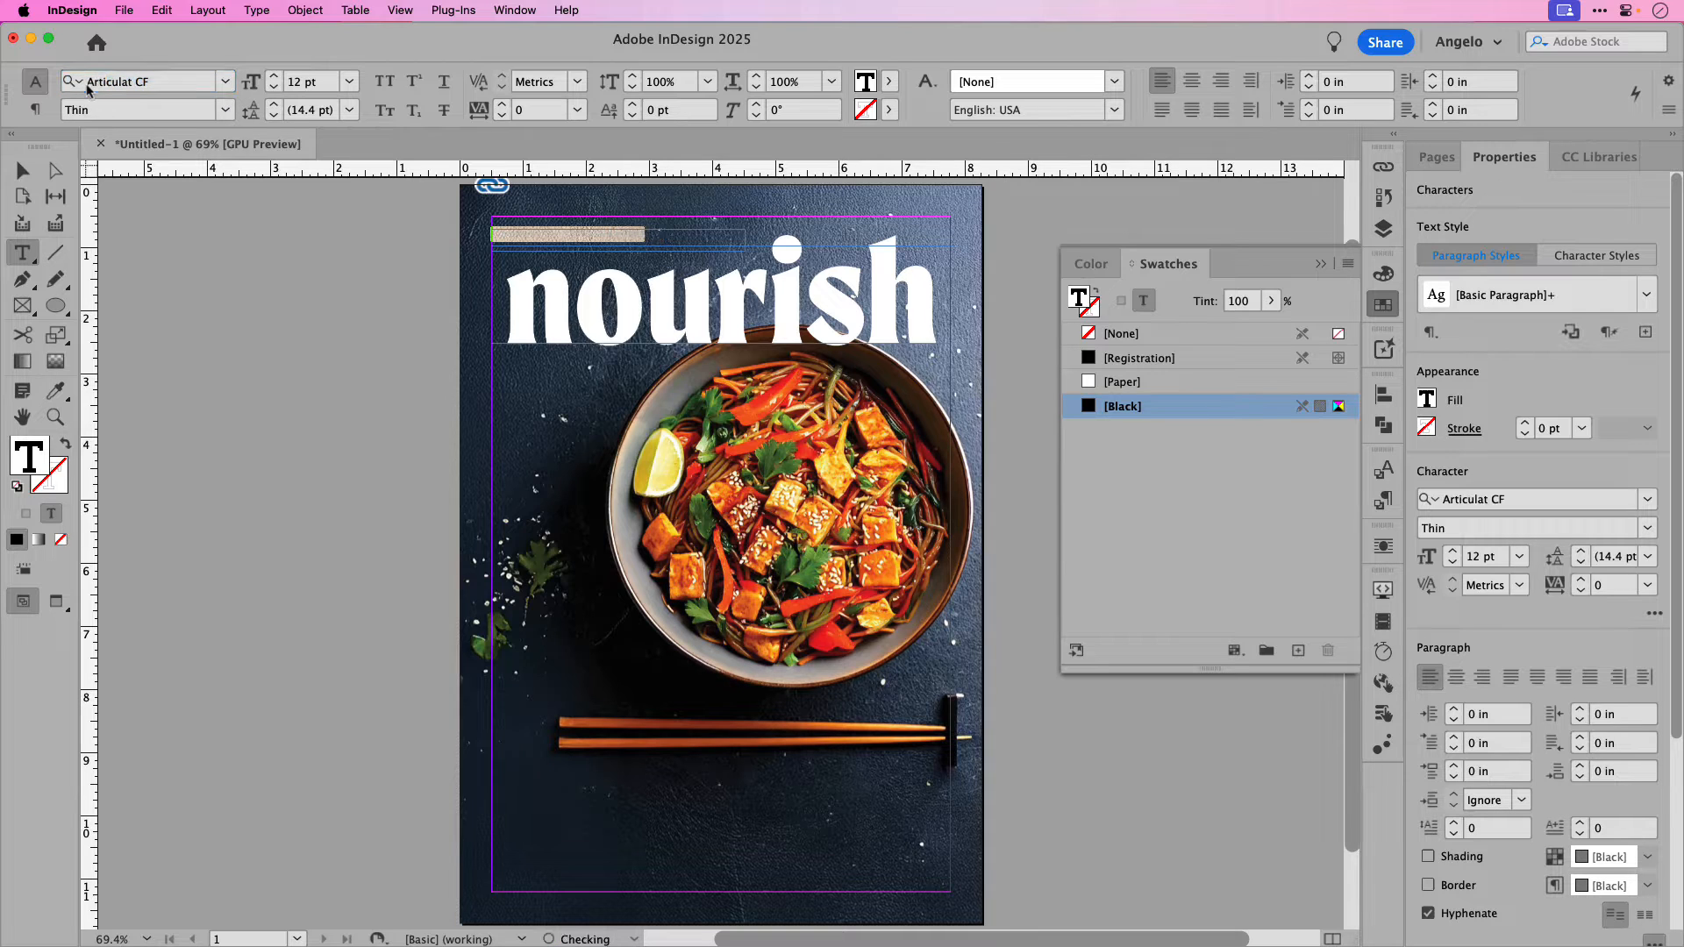
left_click(224, 109)
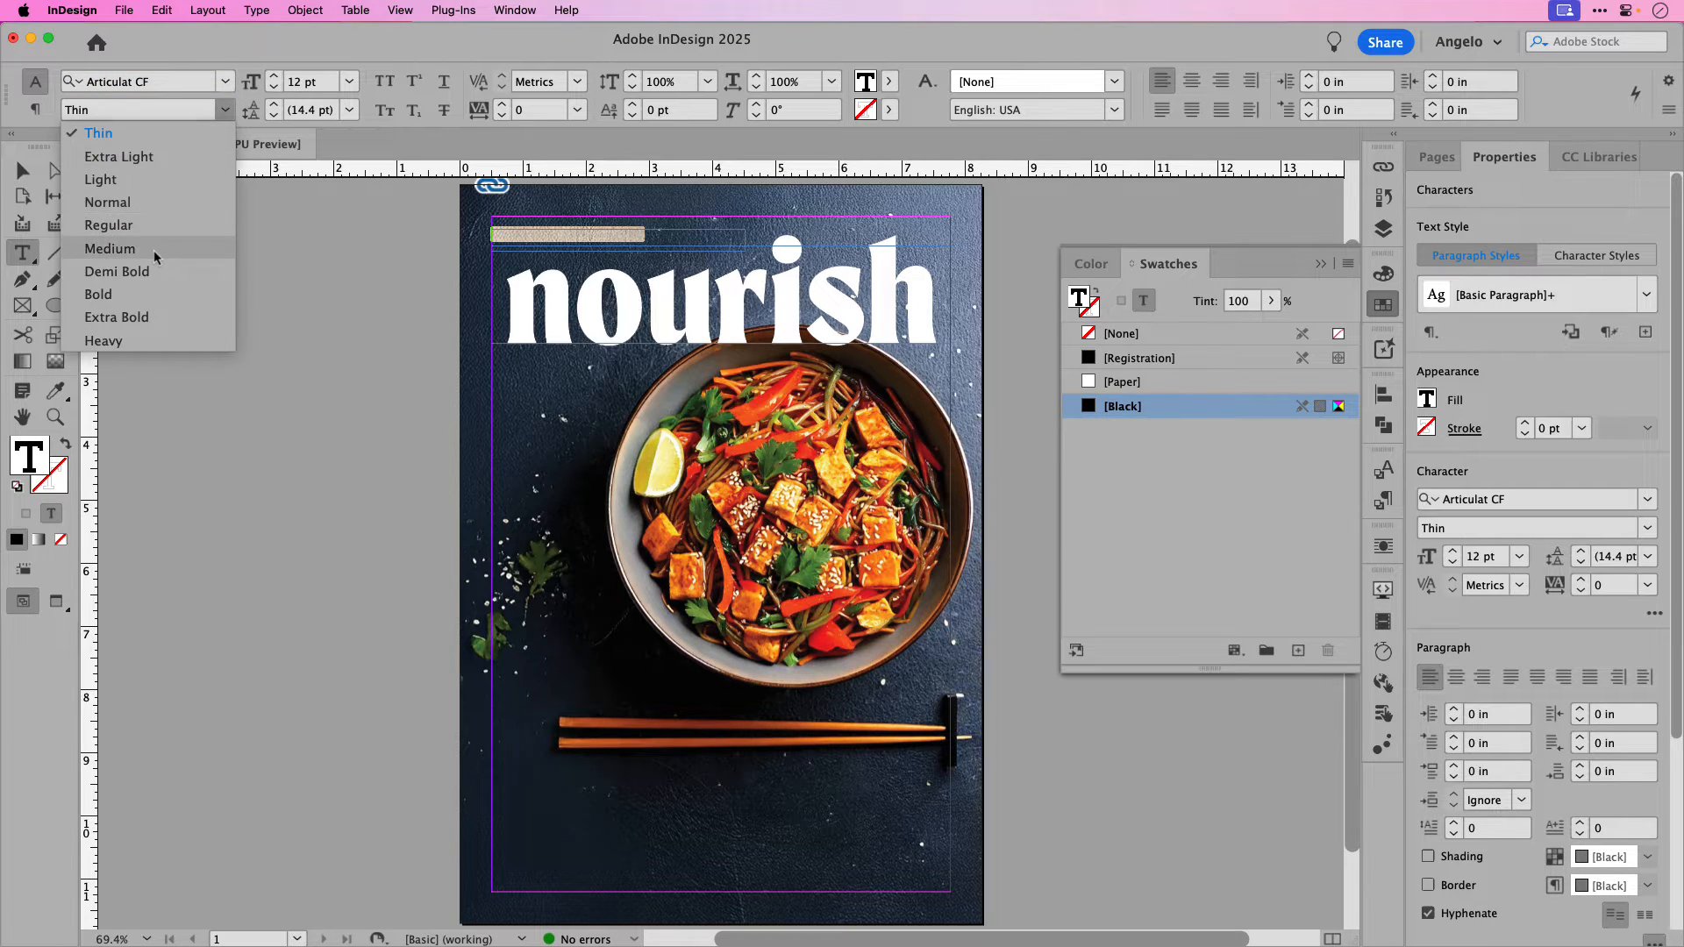
left_click(154, 250)
left_click(1093, 389)
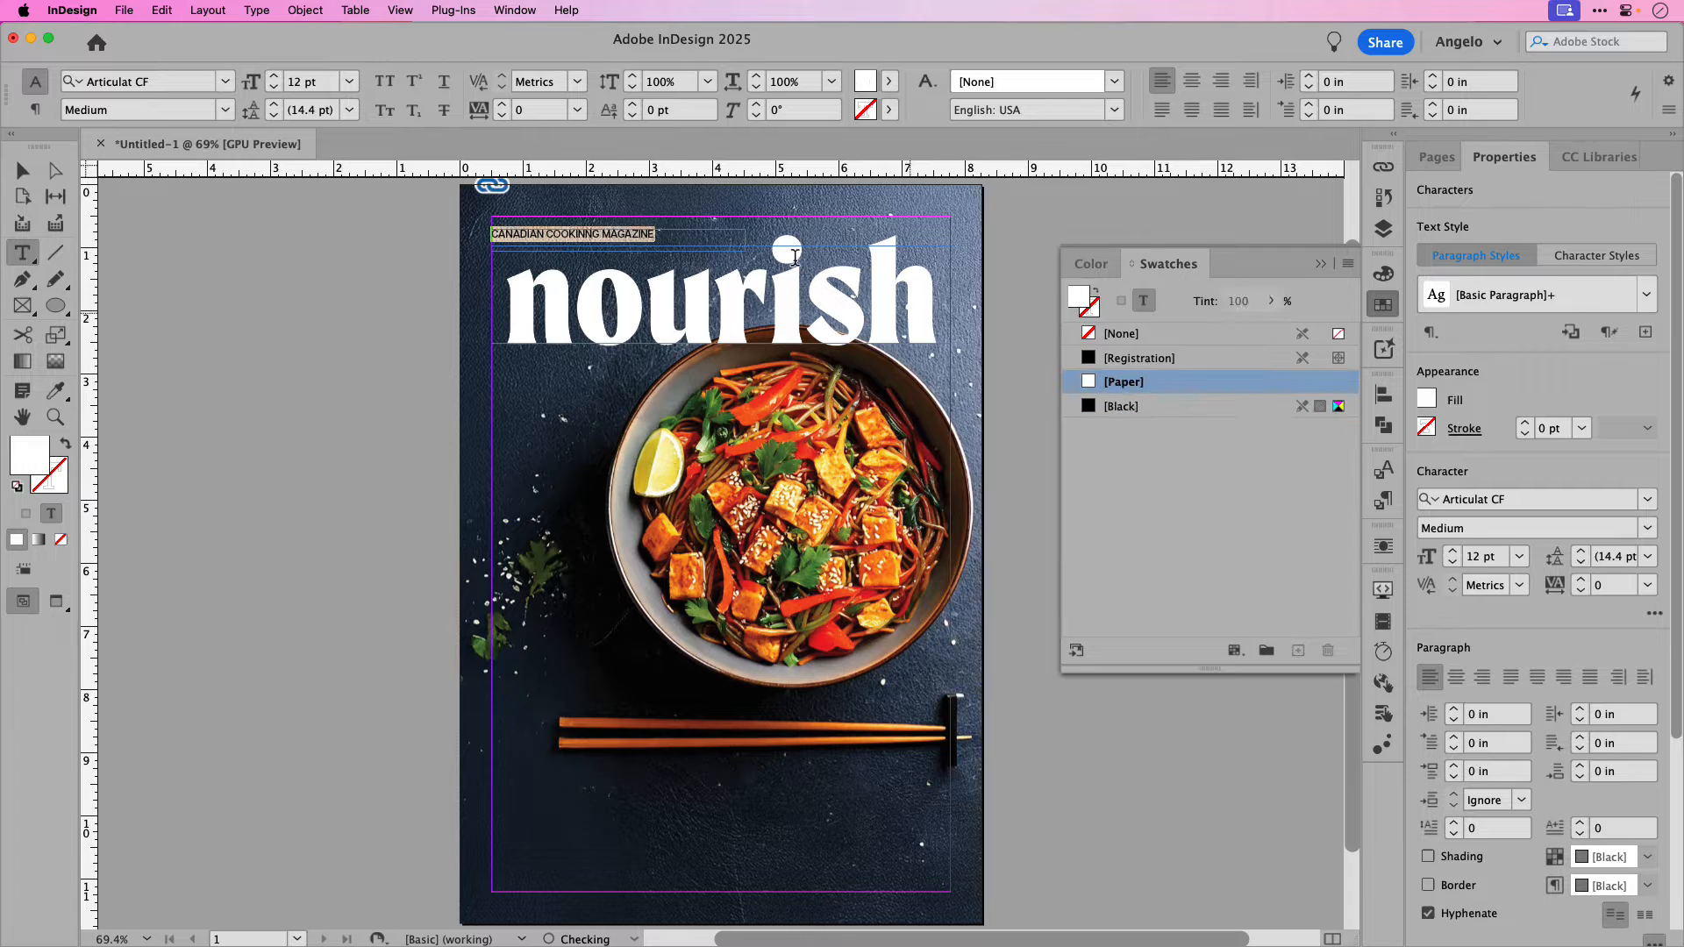
Step: Enlarge the tagline to 14 pt and increase its tracking to 160
left_click(275, 77)
left_click(275, 77)
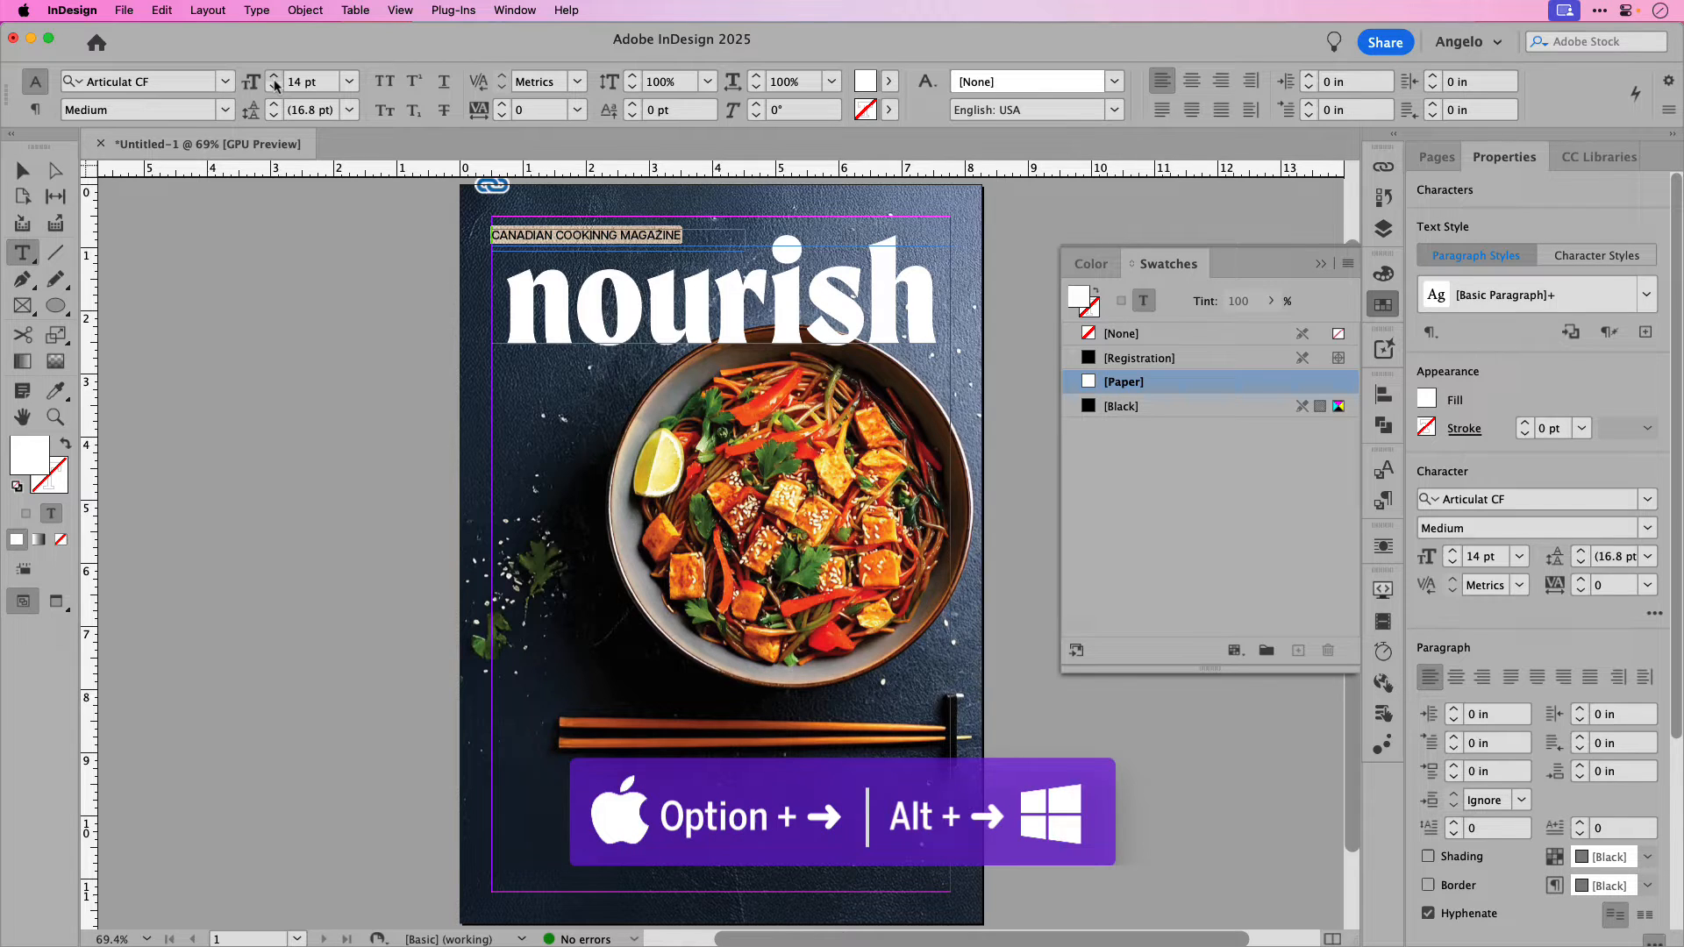
key("alt+Right")
key("alt+Right")
key("alt+Right")
key("alt+Right")
key("alt+Right")
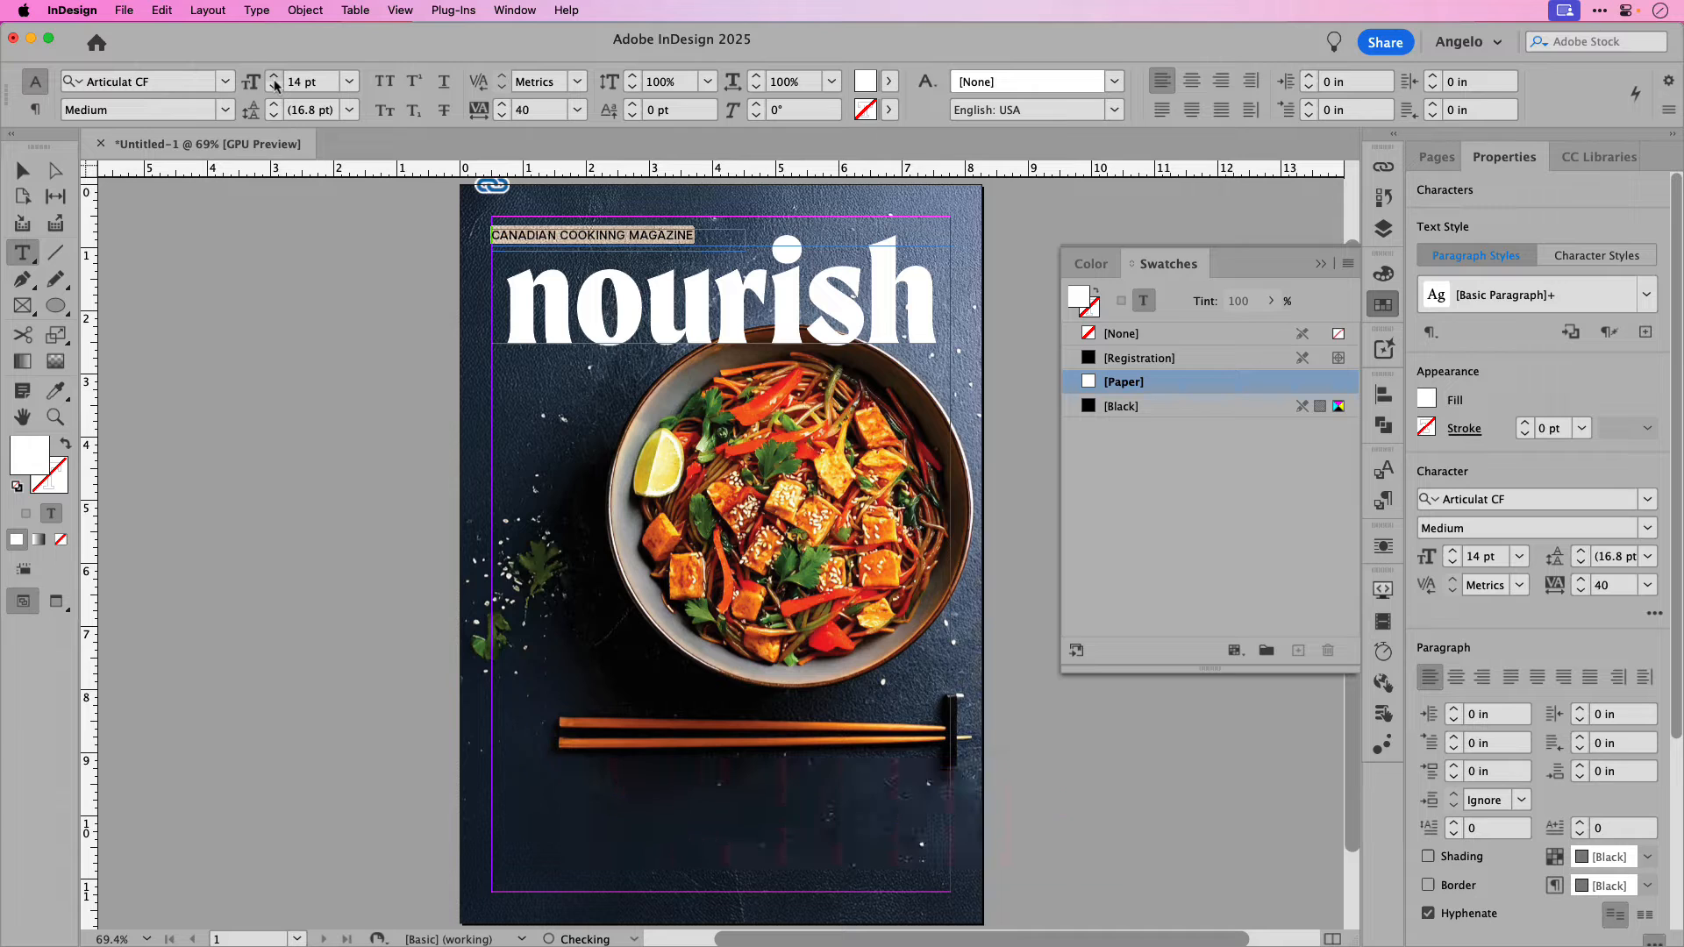
key("alt+Right")
key("alt+Right")
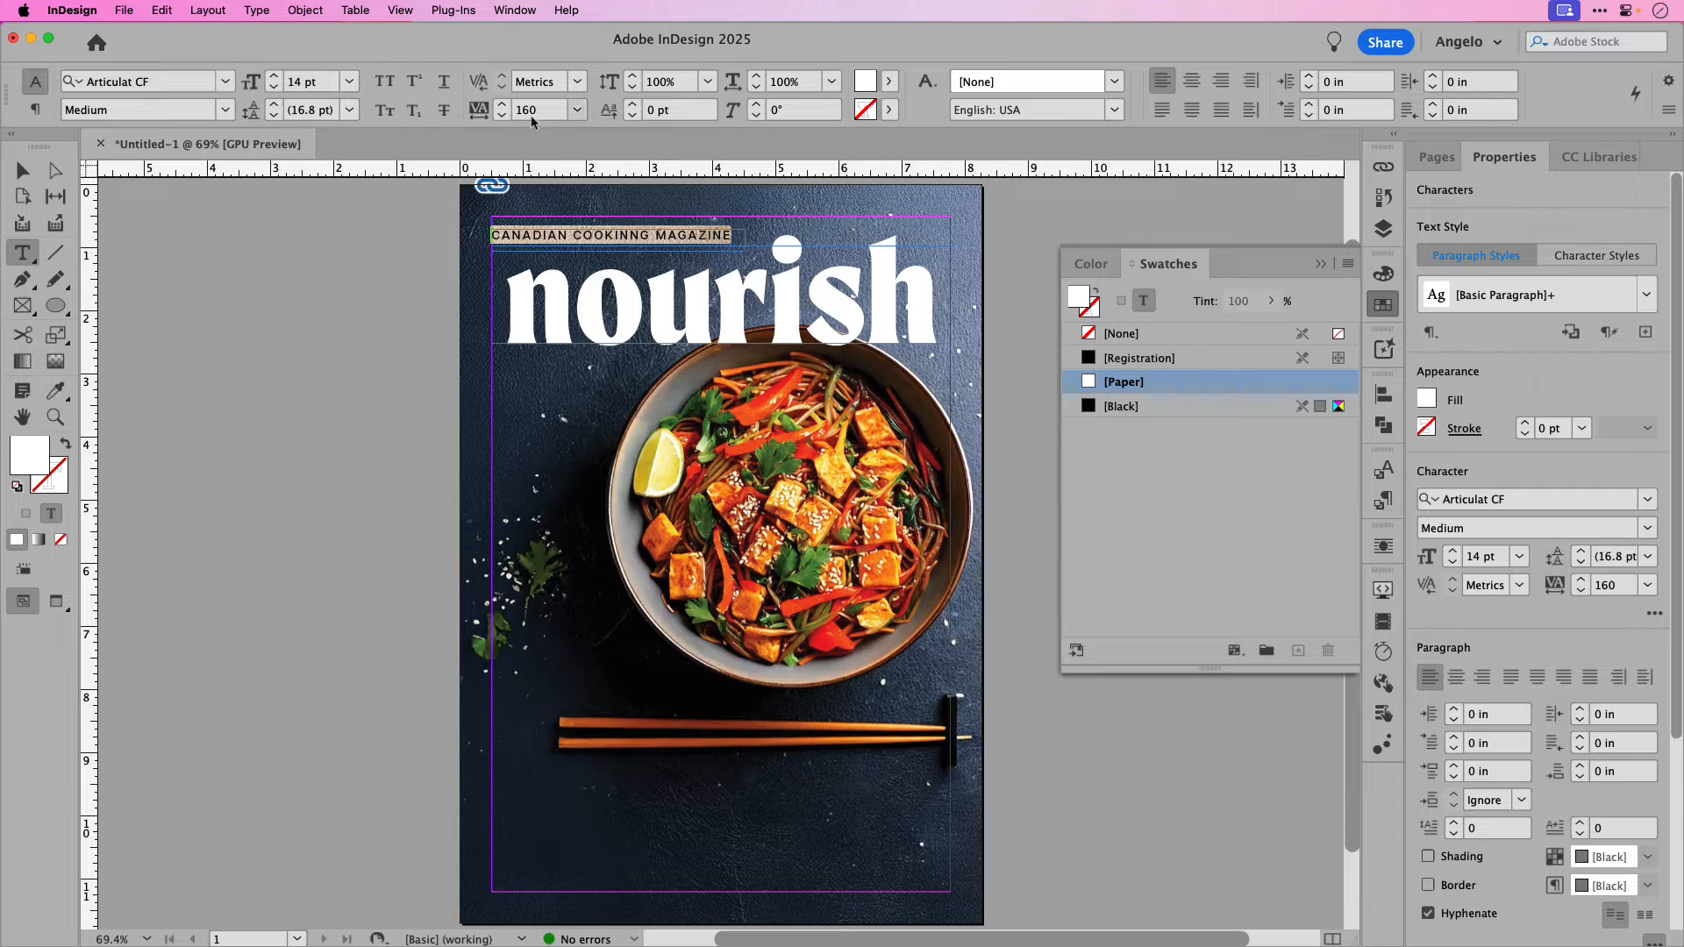
left_click(23, 171)
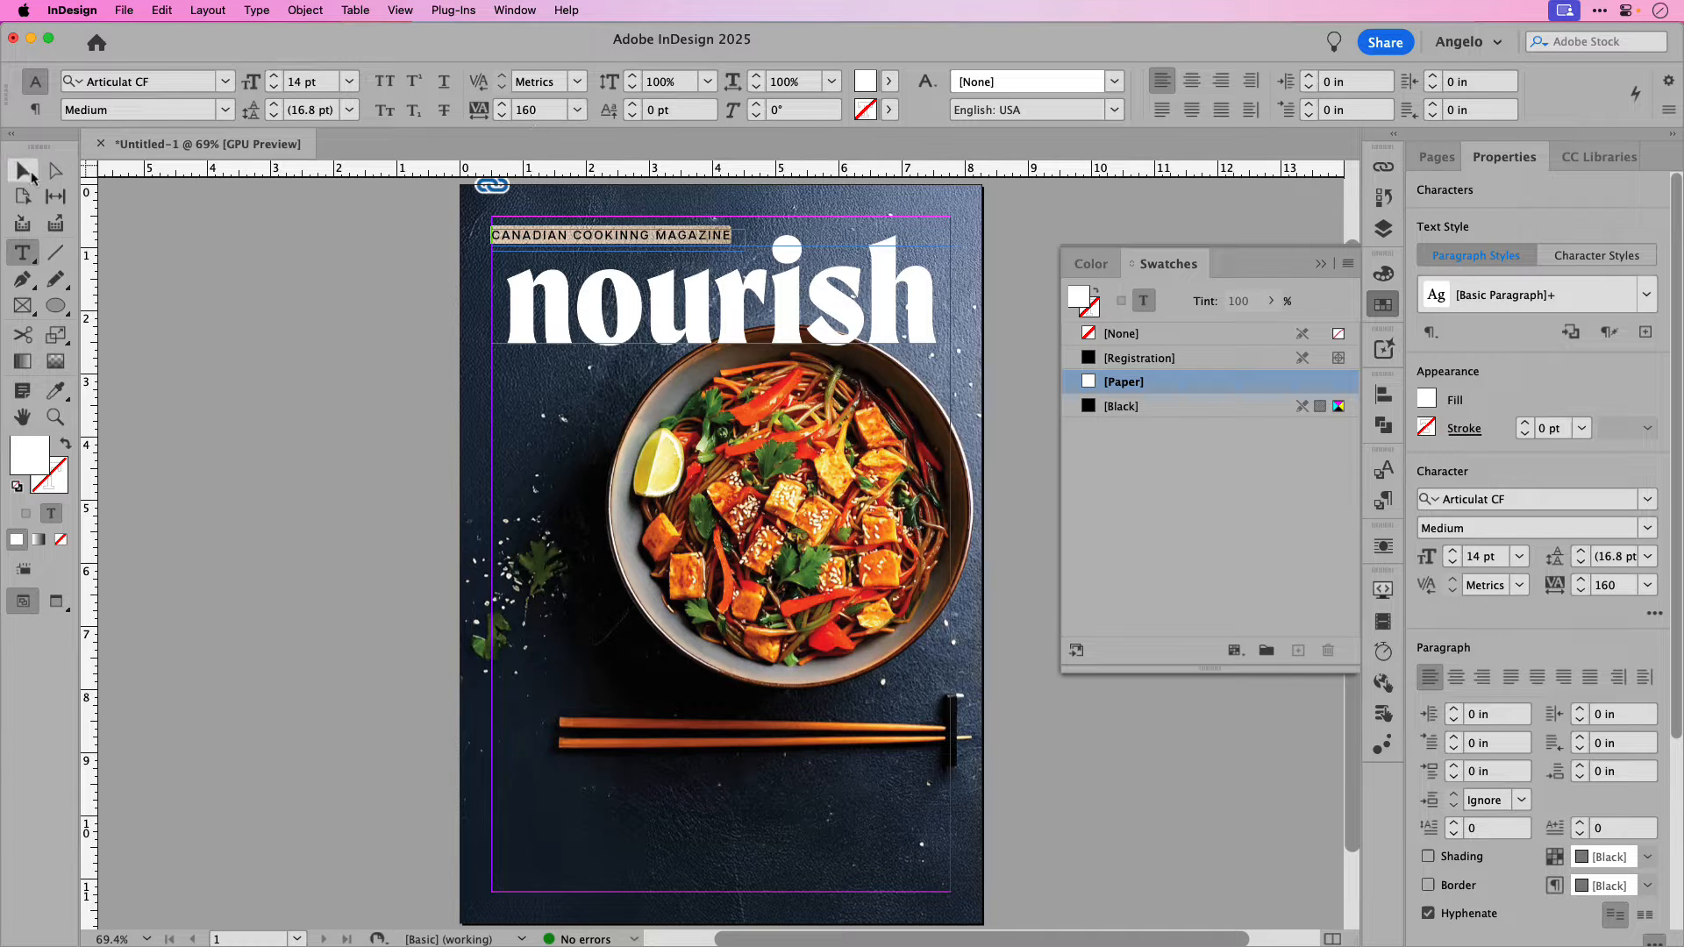
Step: Fit the tagline's frame to its text, nudge it down to Y 0.8176 in, and preview the cover without guides
double_click(618, 253)
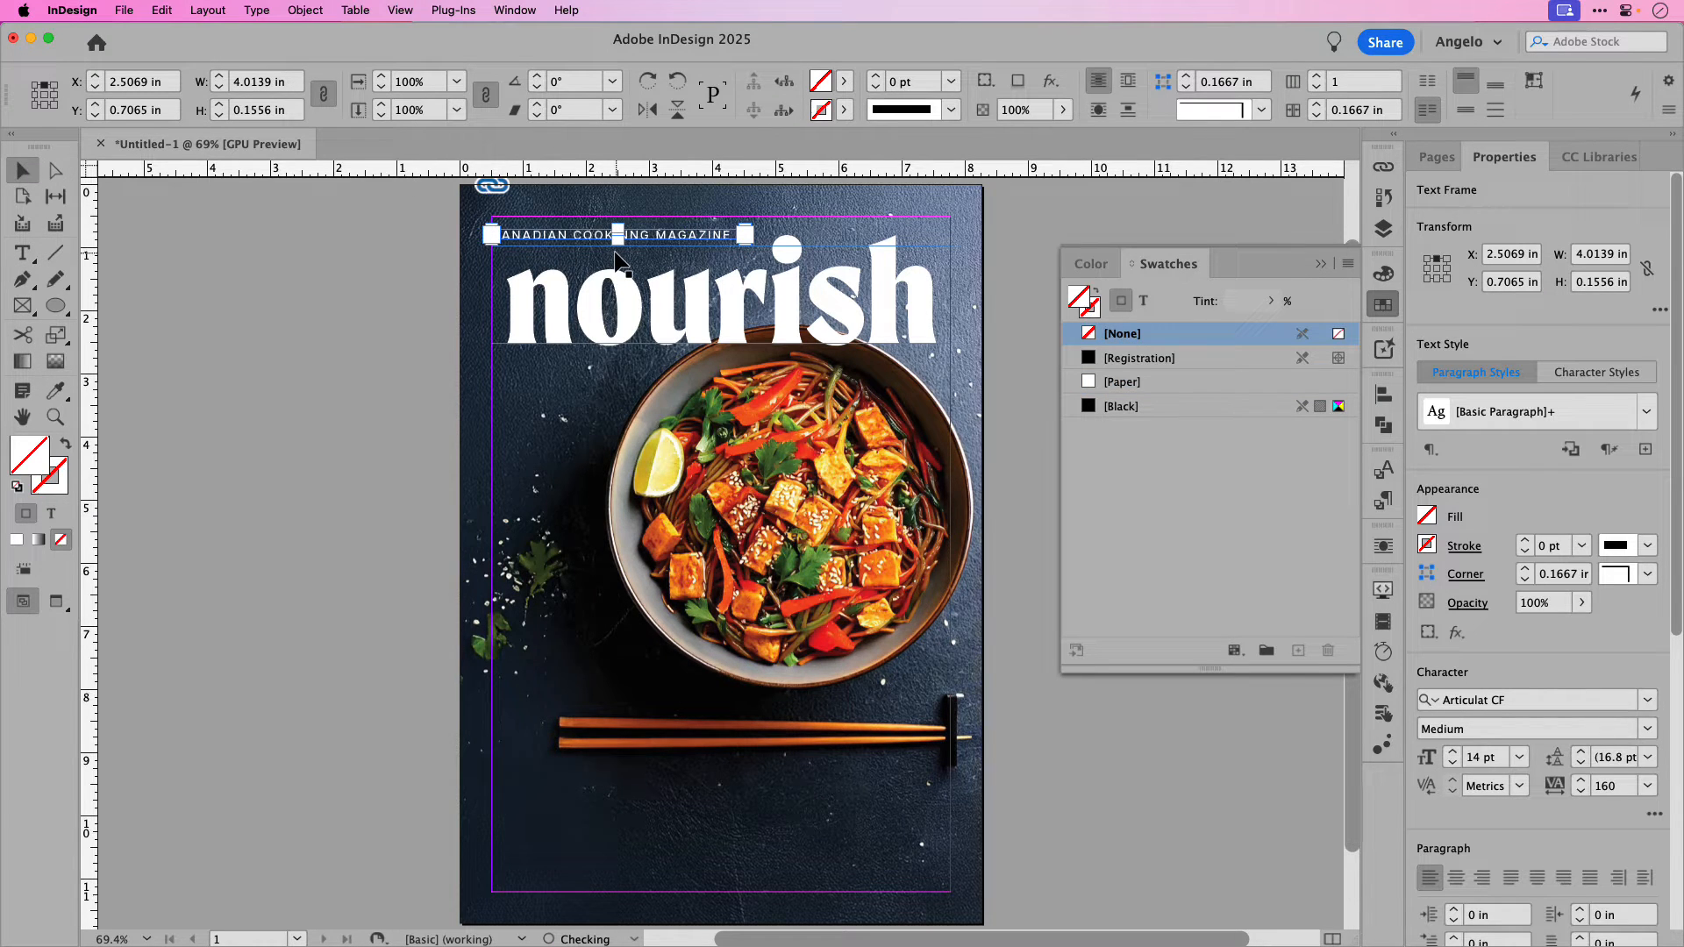
key("Down")
key("Down")
key("Down")
key("Down")
key("Down")
key("Down")
key("Down")
key("Down")
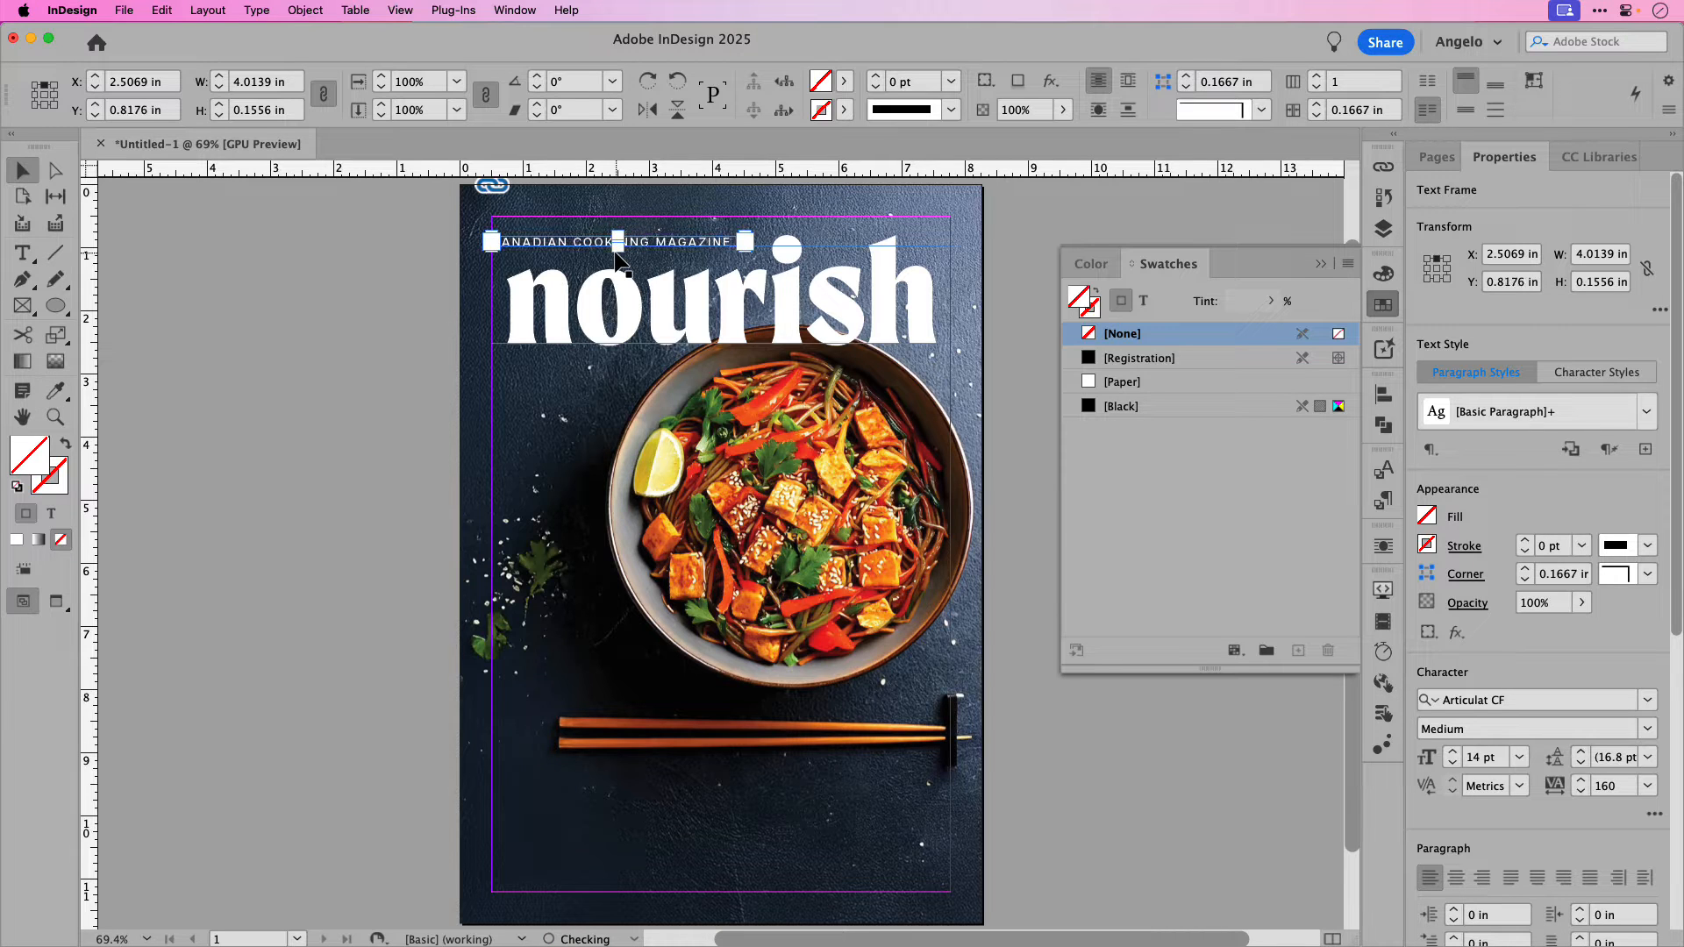
left_click(424, 288)
key("w")
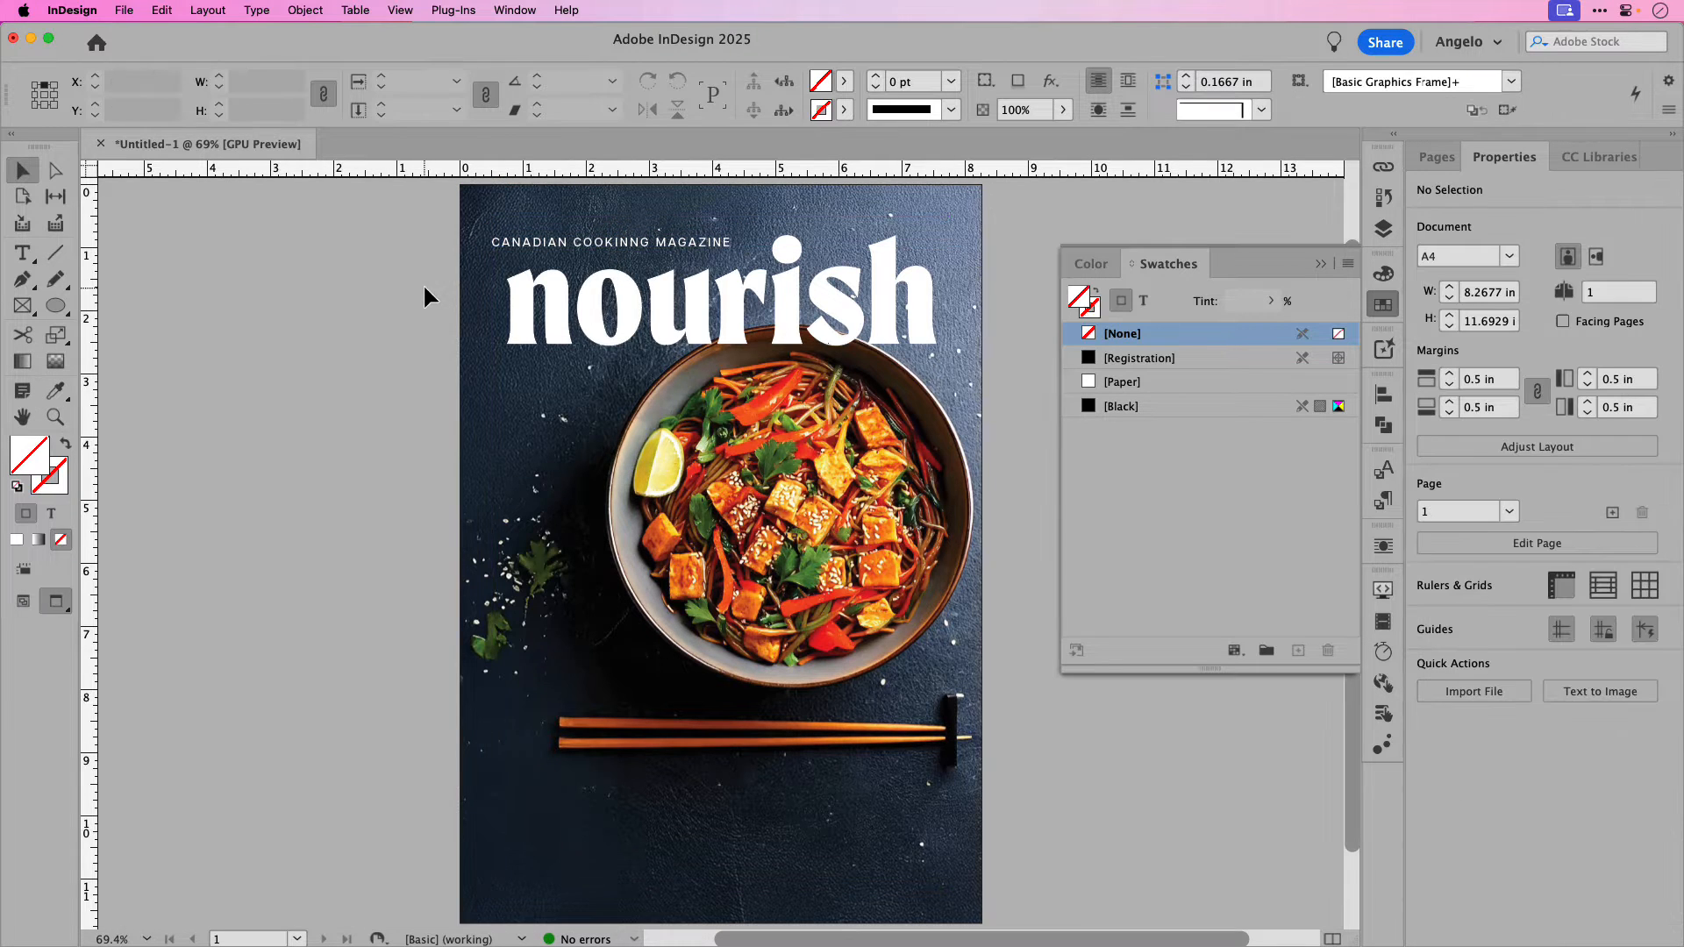
Step: Nudge the tagline closer to the "nourish" title, down to Y 0.8731 in, and deselect it
left_click(550, 244)
key("Down")
key("Down")
key("Down")
key("Down")
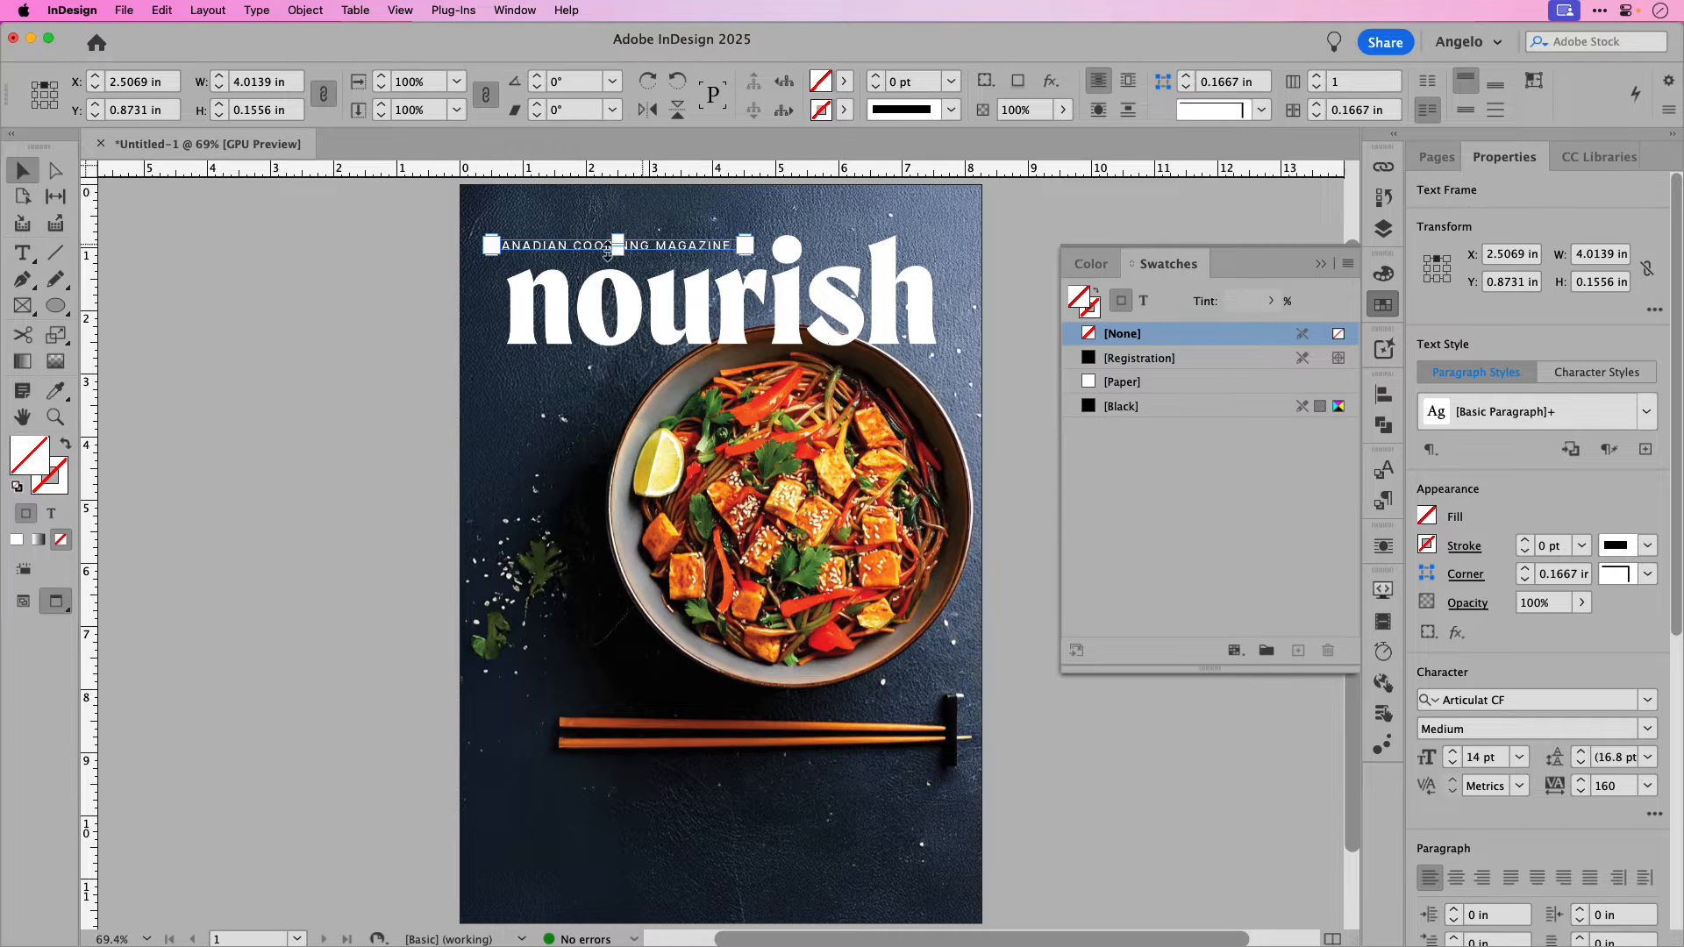
left_click(424, 282)
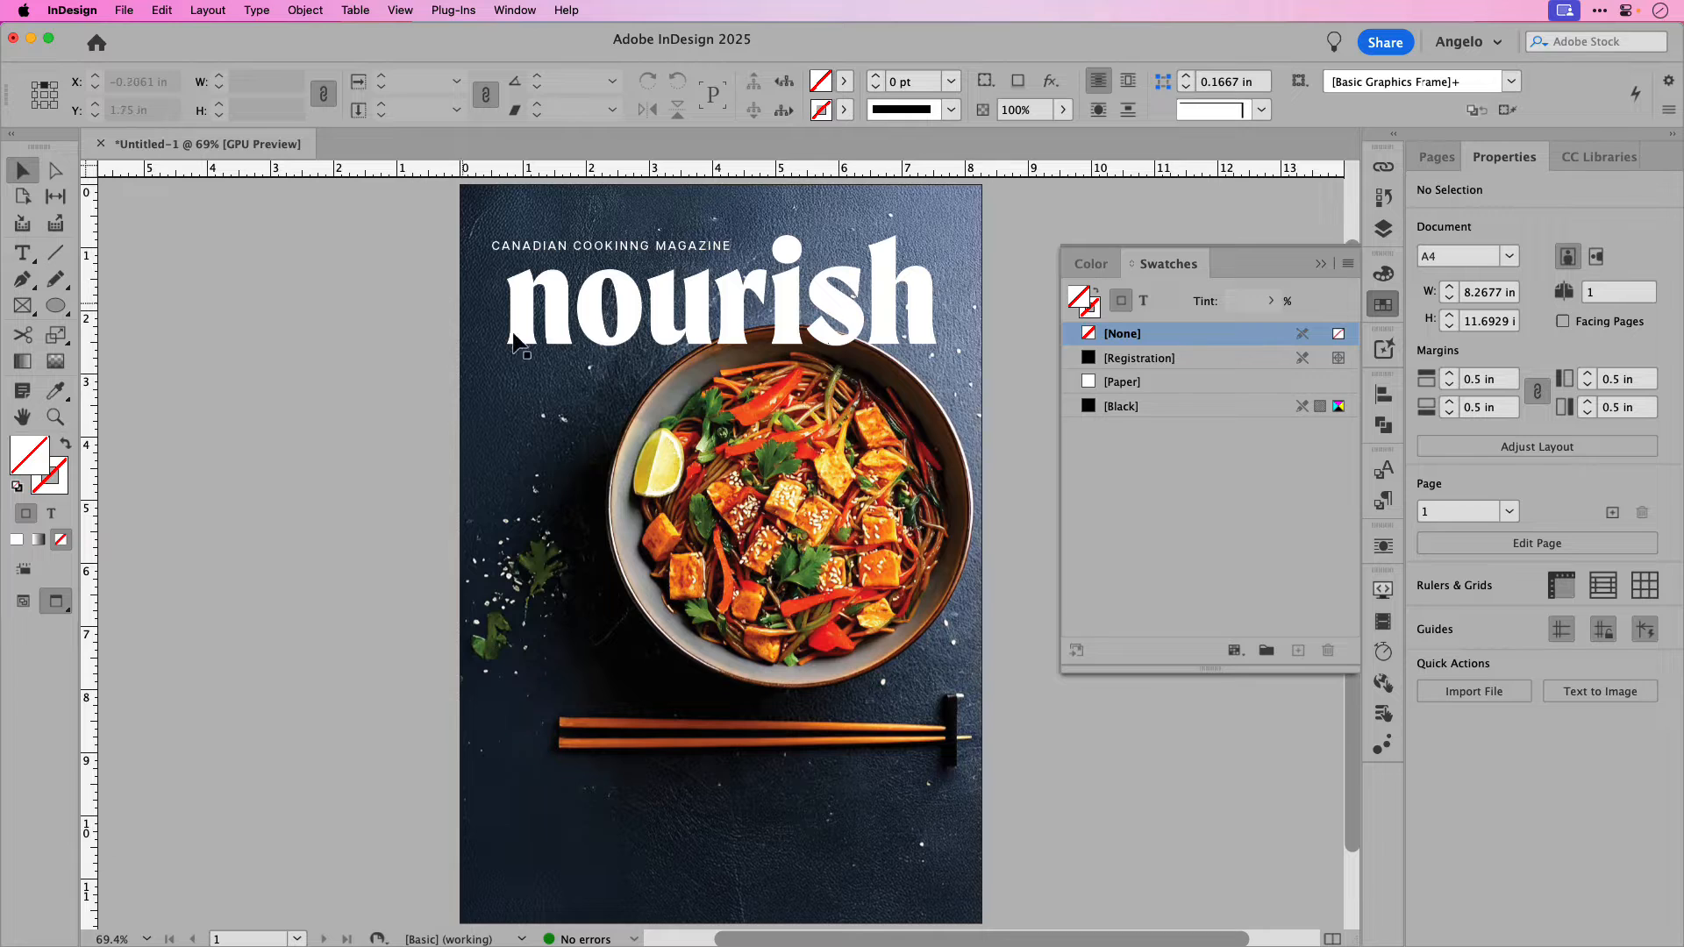
Step: Copy the full-page bowl photo and paste the duplicate in place above the title and tagline
left_click(707, 424)
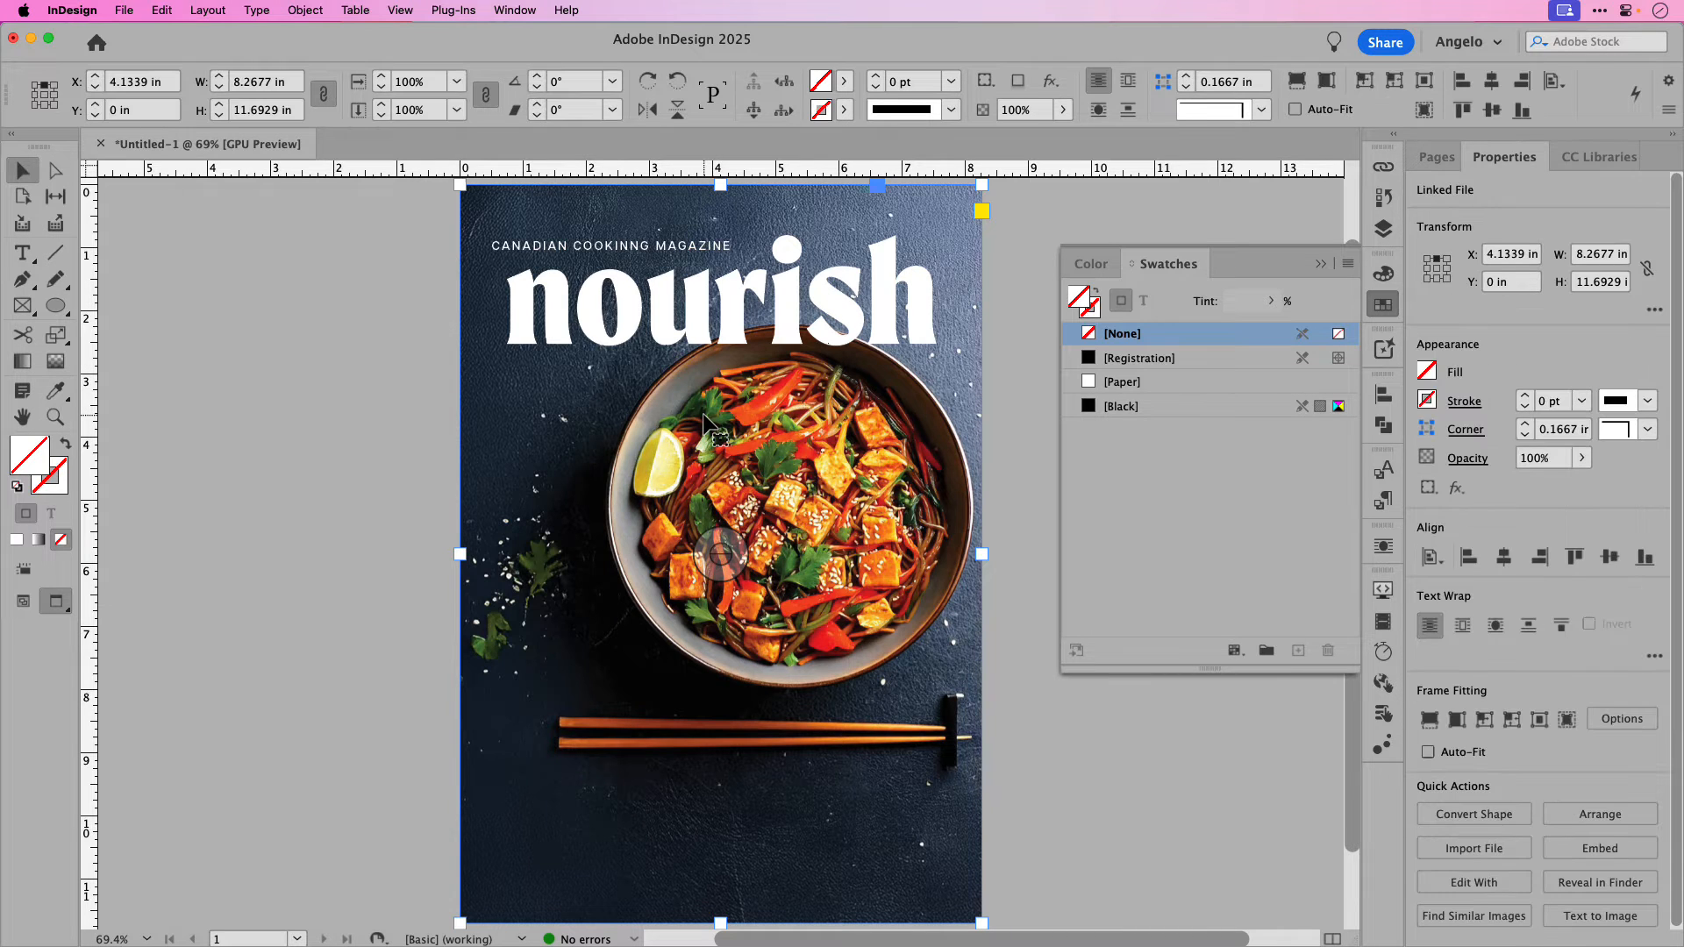
left_click(175, 9)
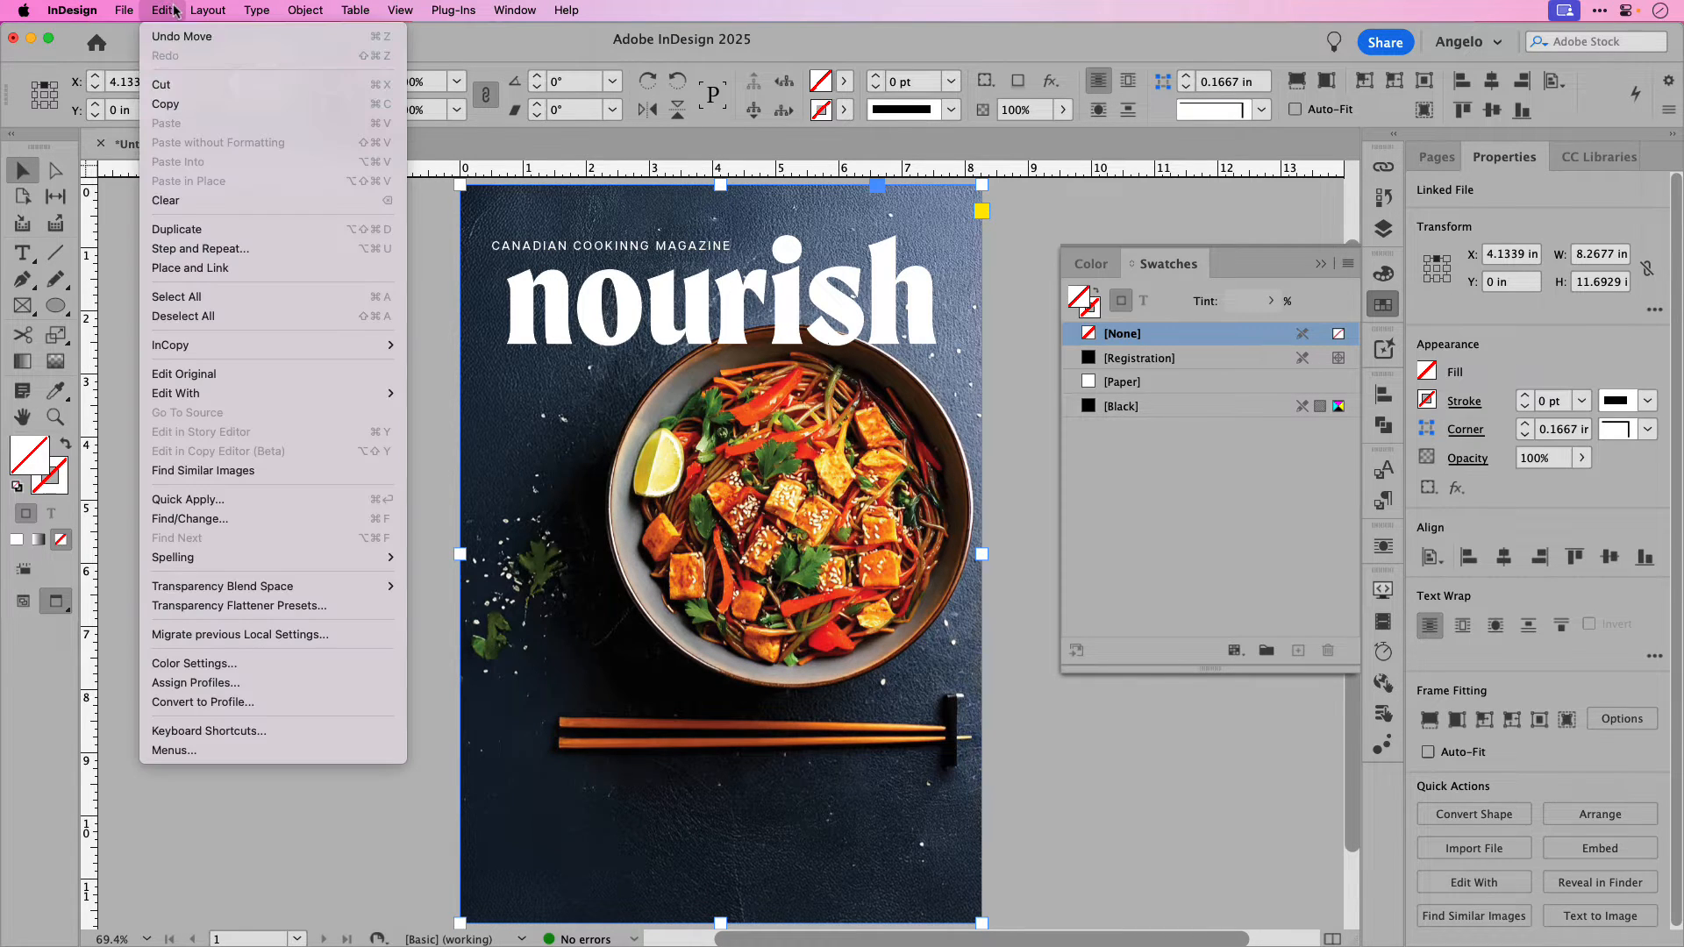
left_click(166, 103)
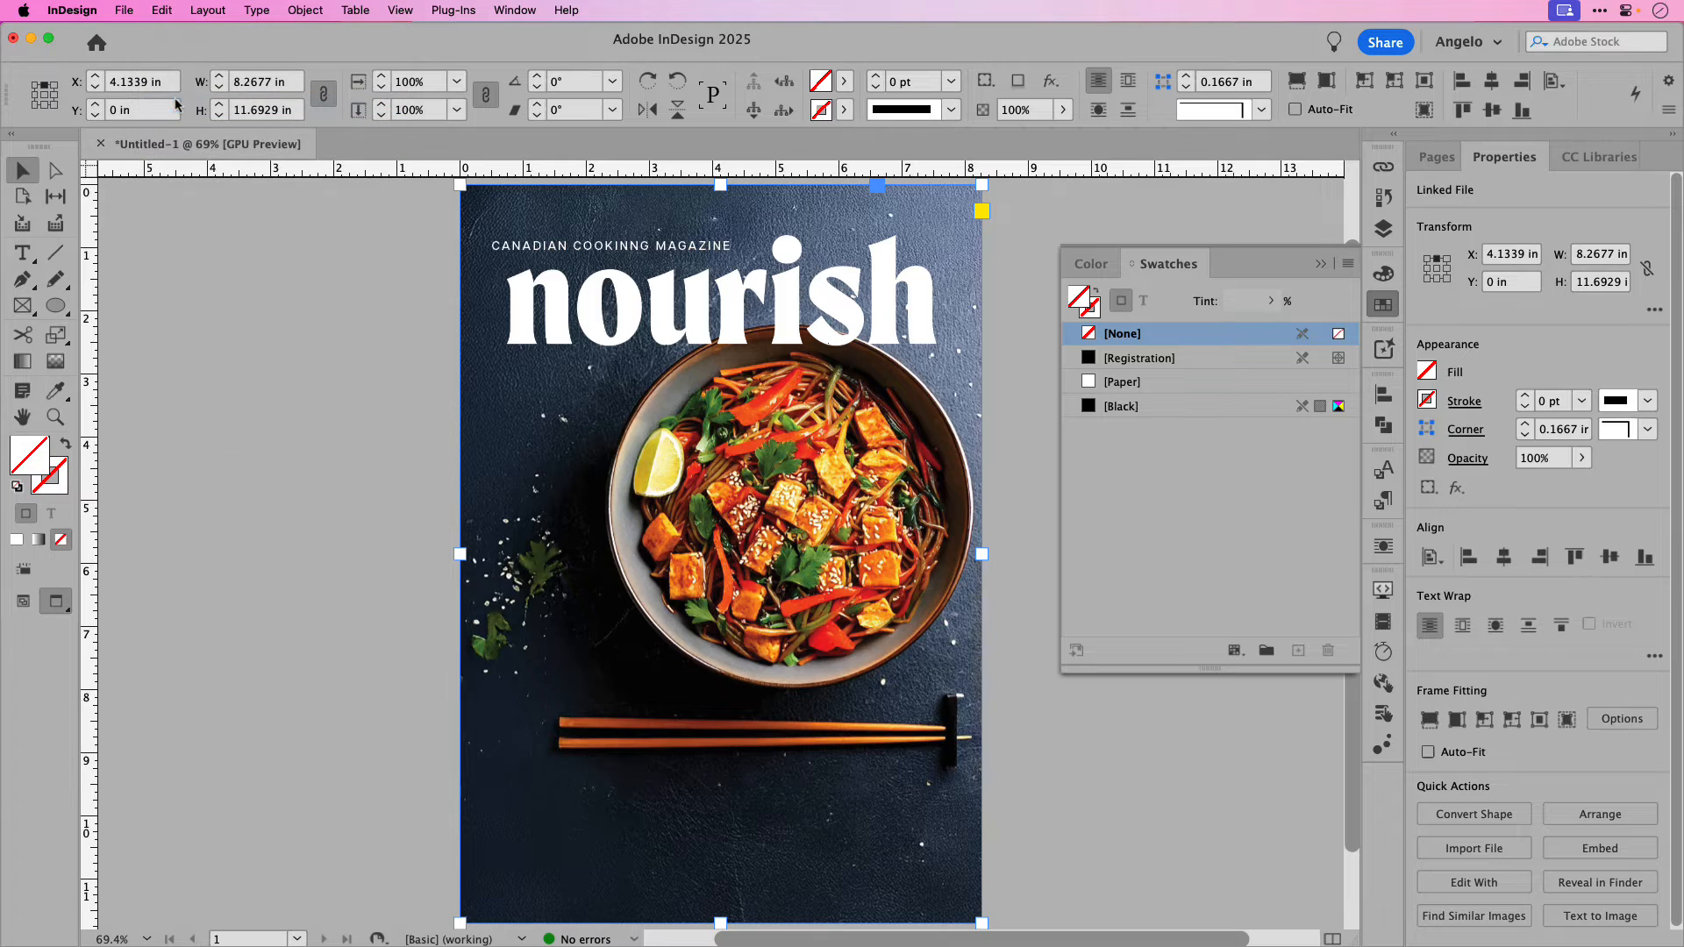
left_click(163, 10)
left_click(183, 181)
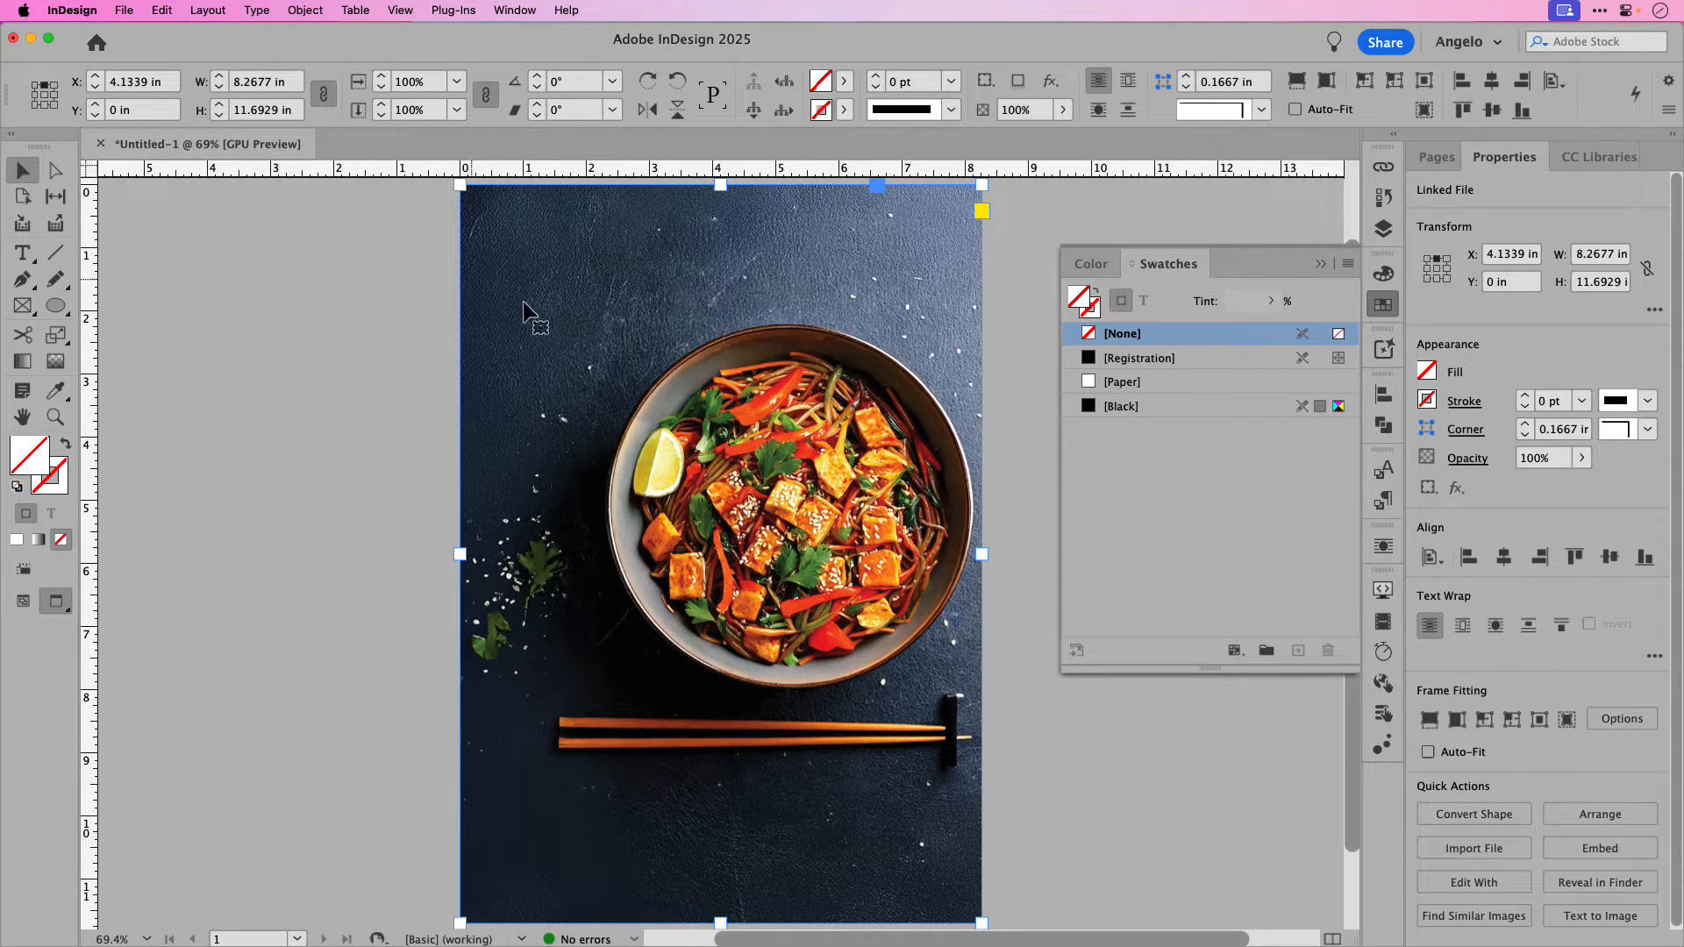
Step: In the duplicate photo's Object Layer Options, hide the Group Expand and Background layers and keep only Cutout shown
right_click(687, 391)
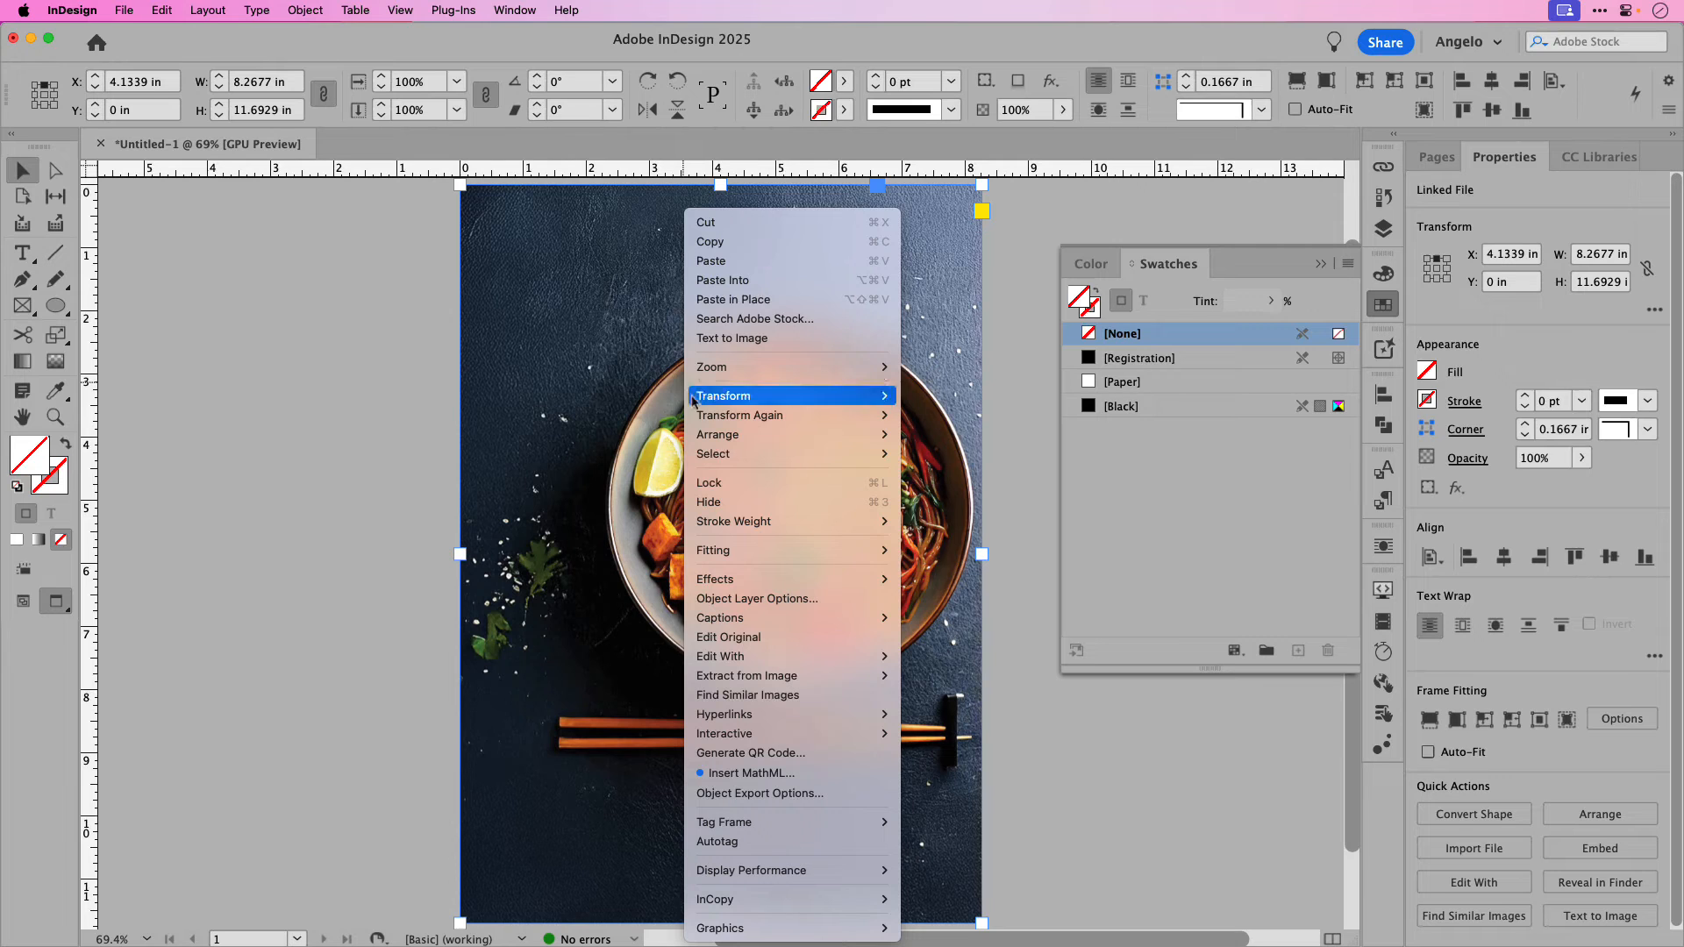
left_click(820, 600)
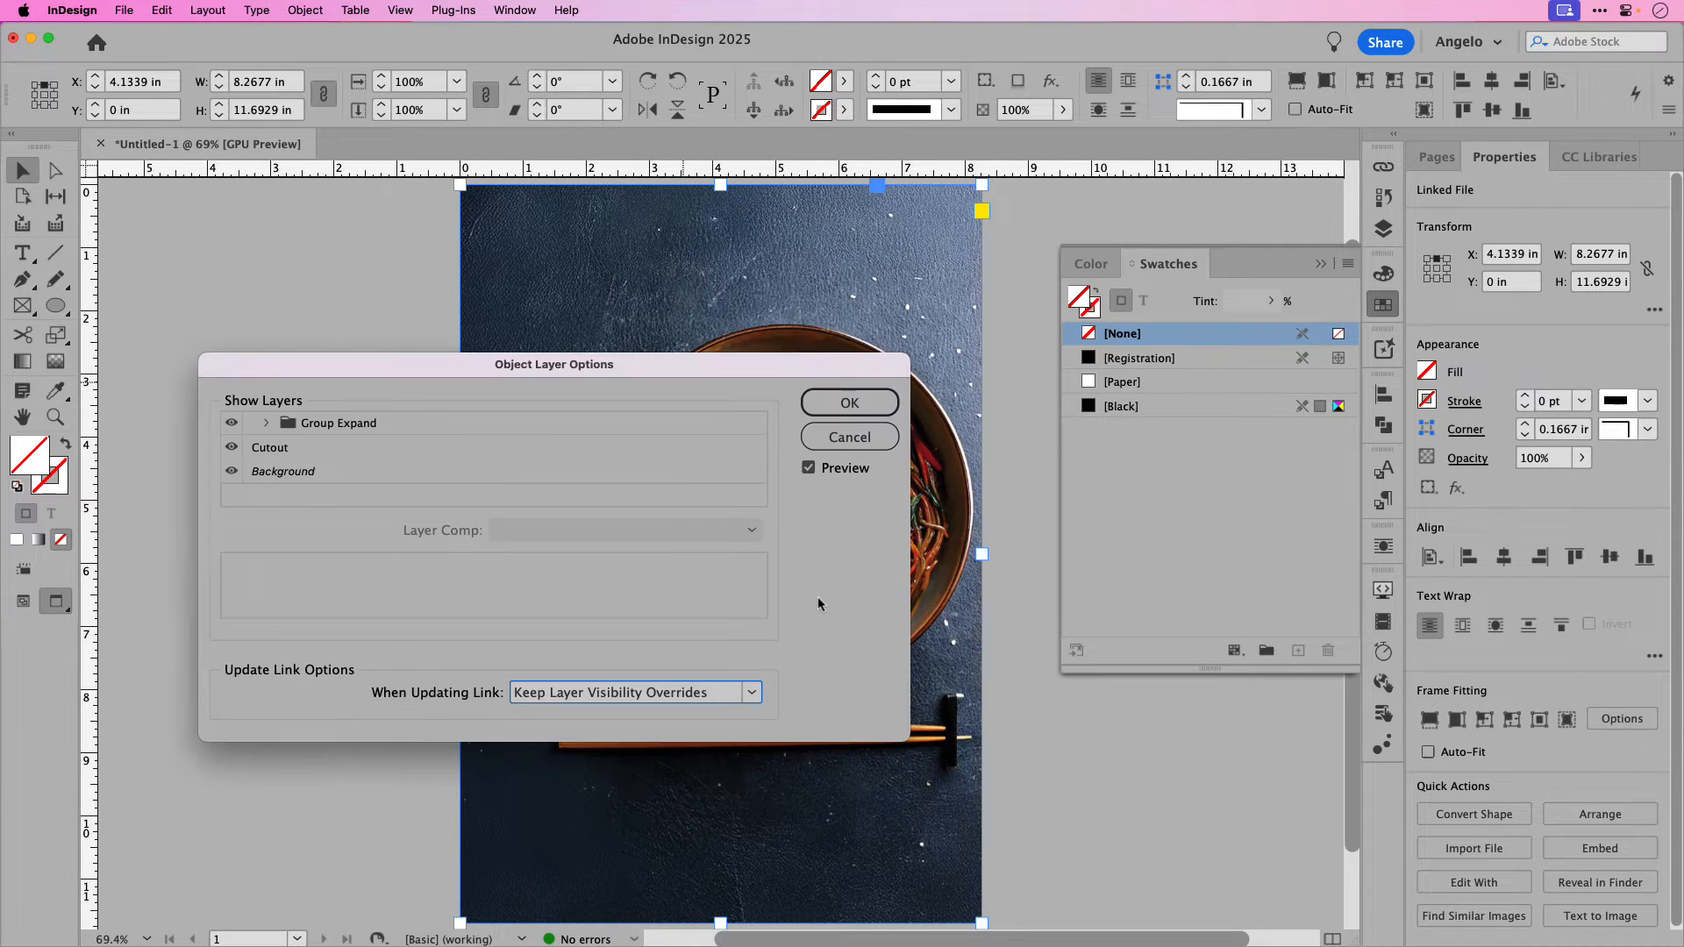
left_click_drag(530, 377, 828, 320)
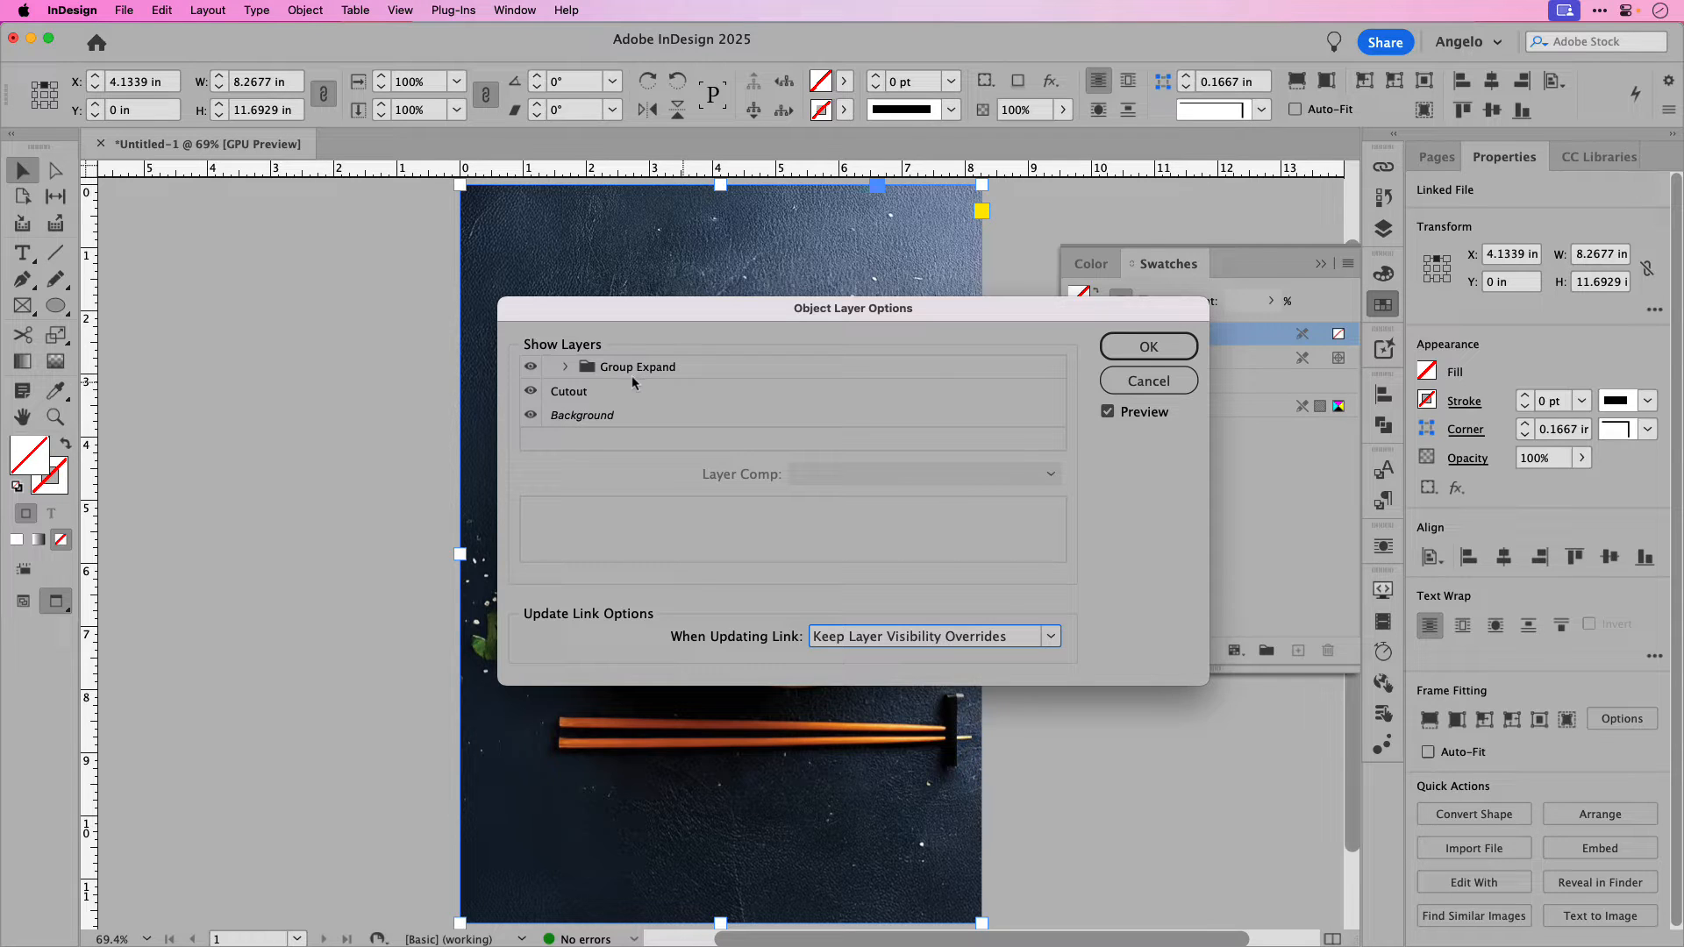
left_click(531, 366)
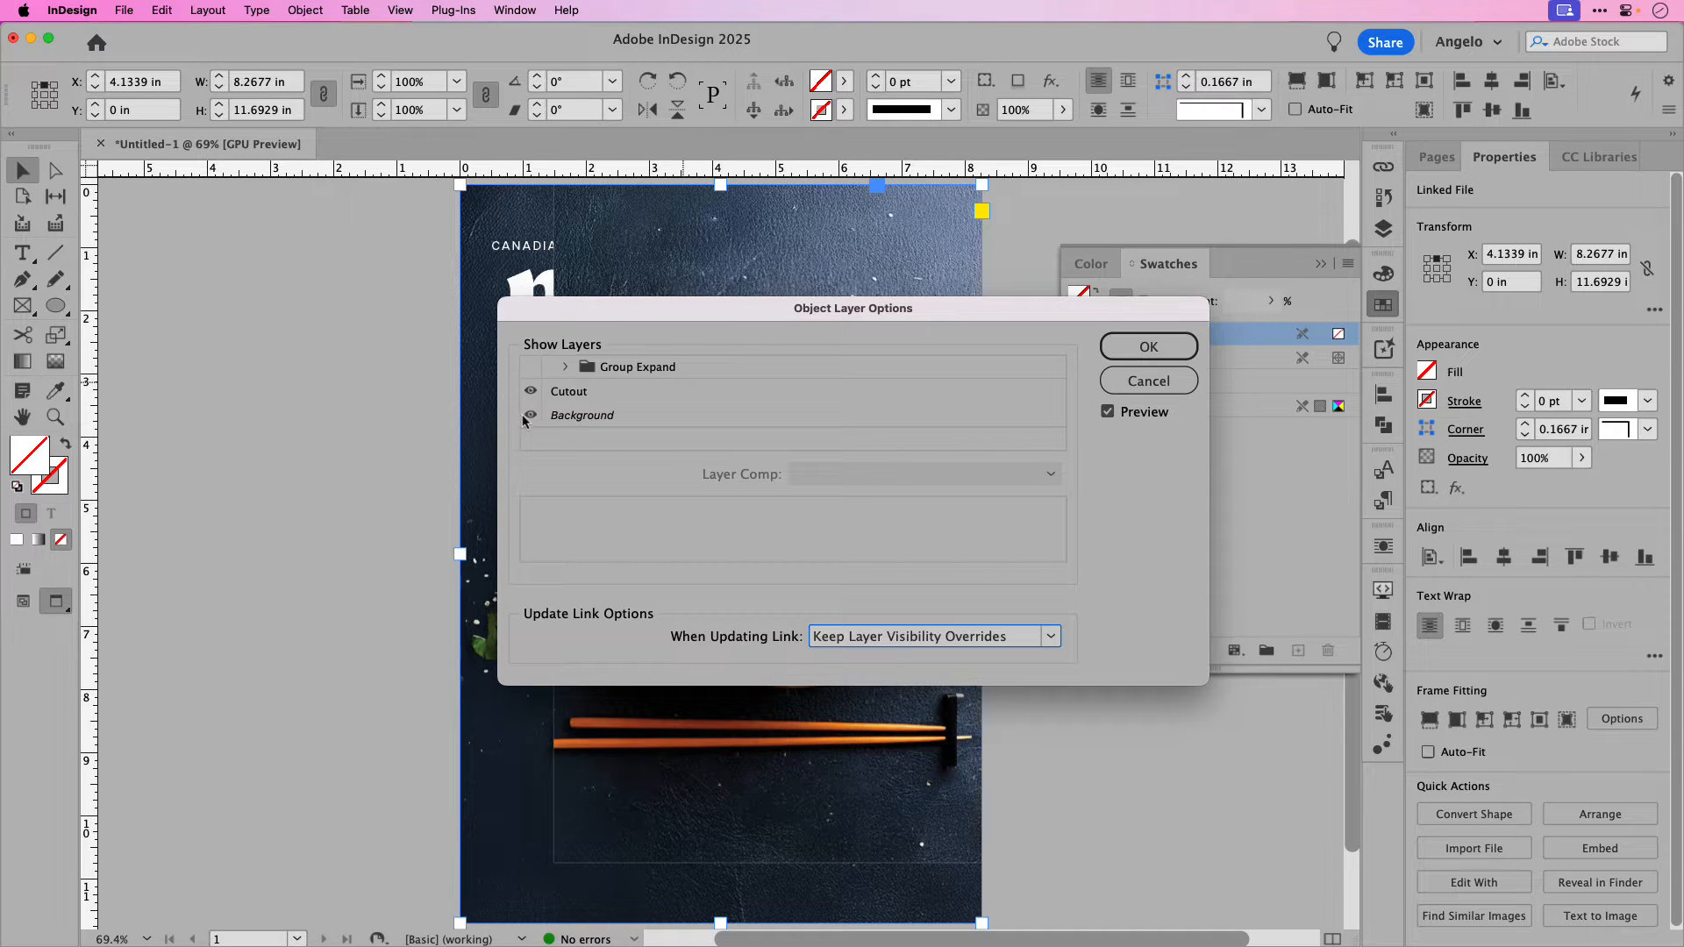
left_click(532, 417)
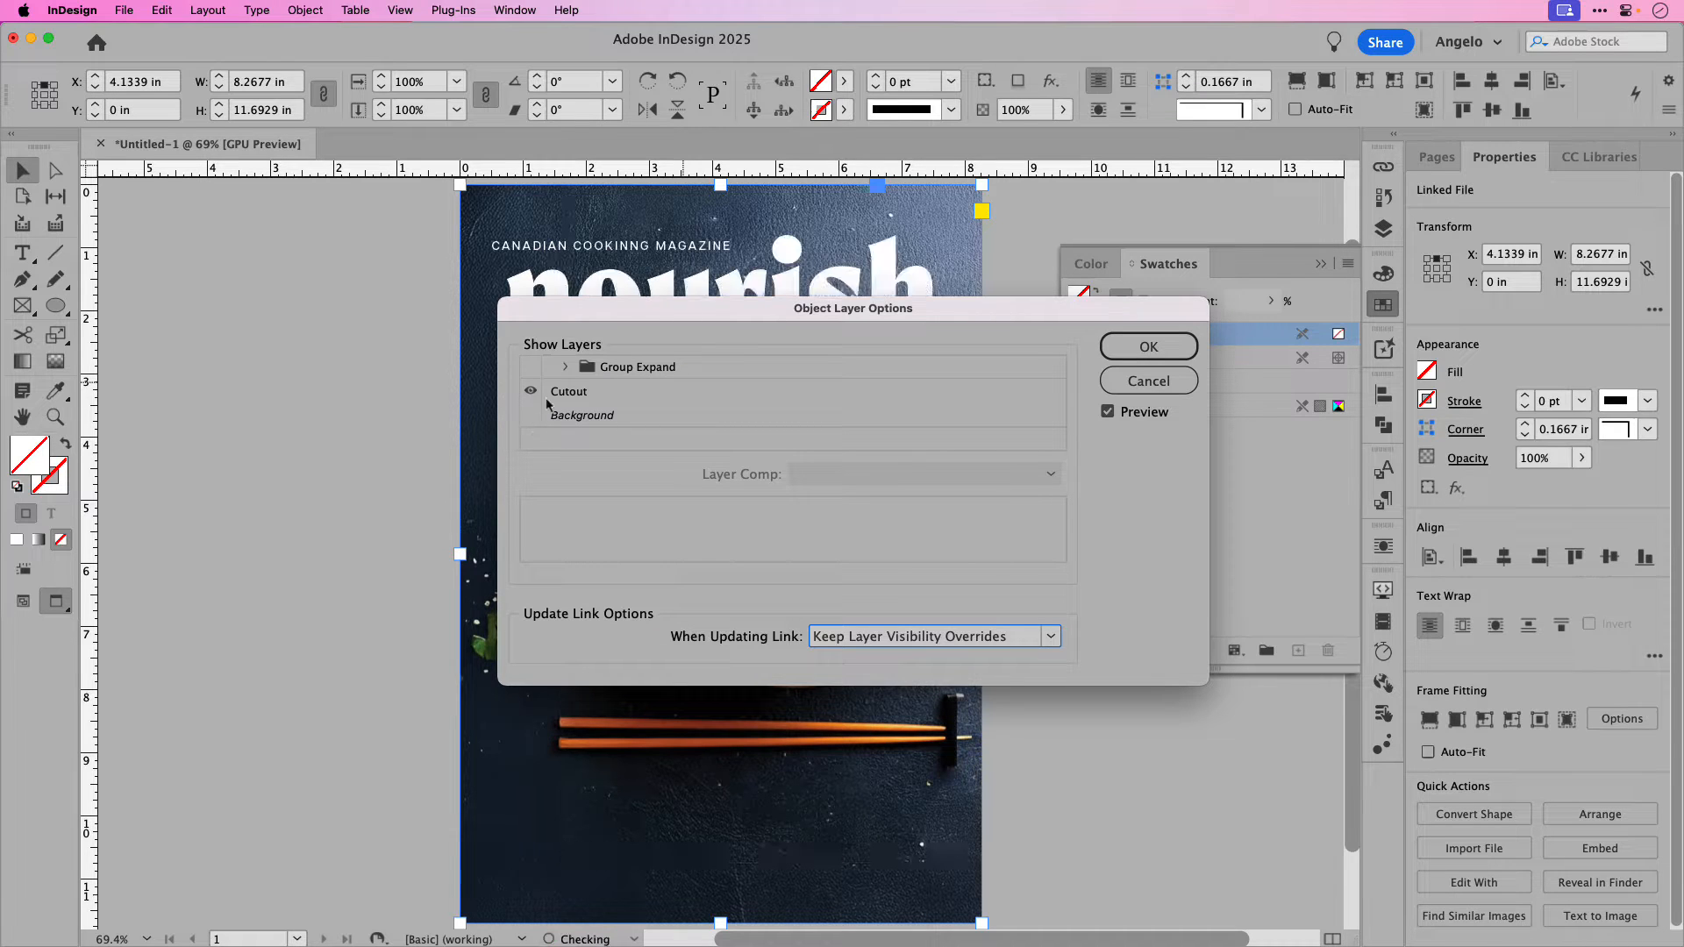
left_click_drag(576, 335, 534, 467)
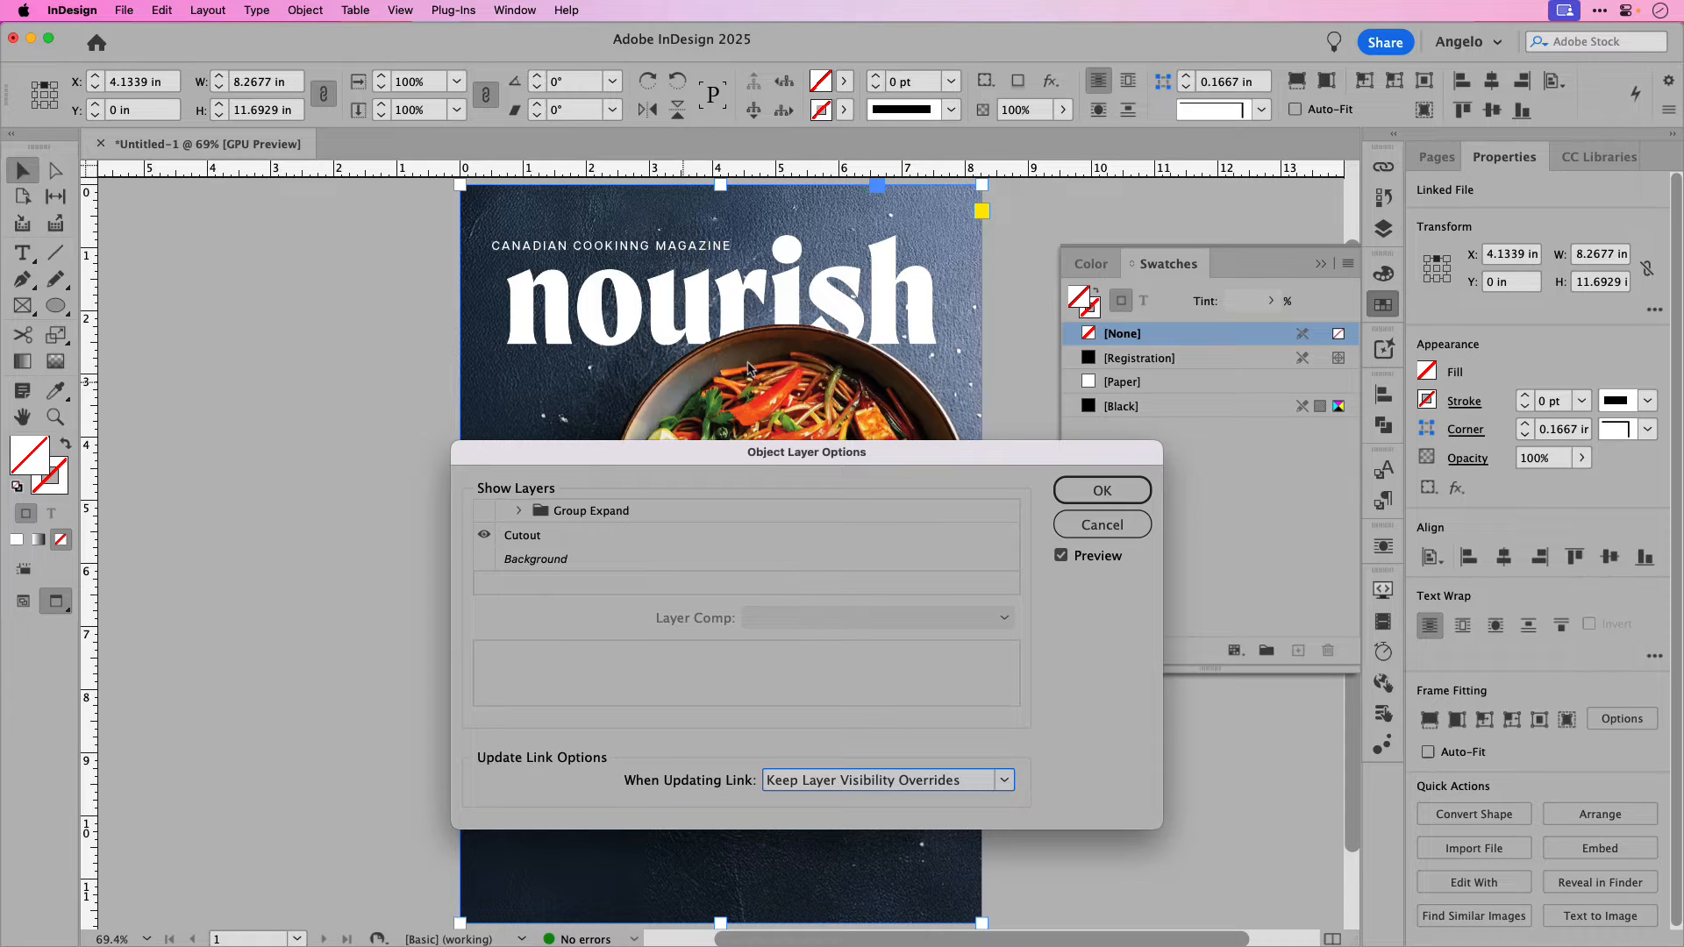
key("Return")
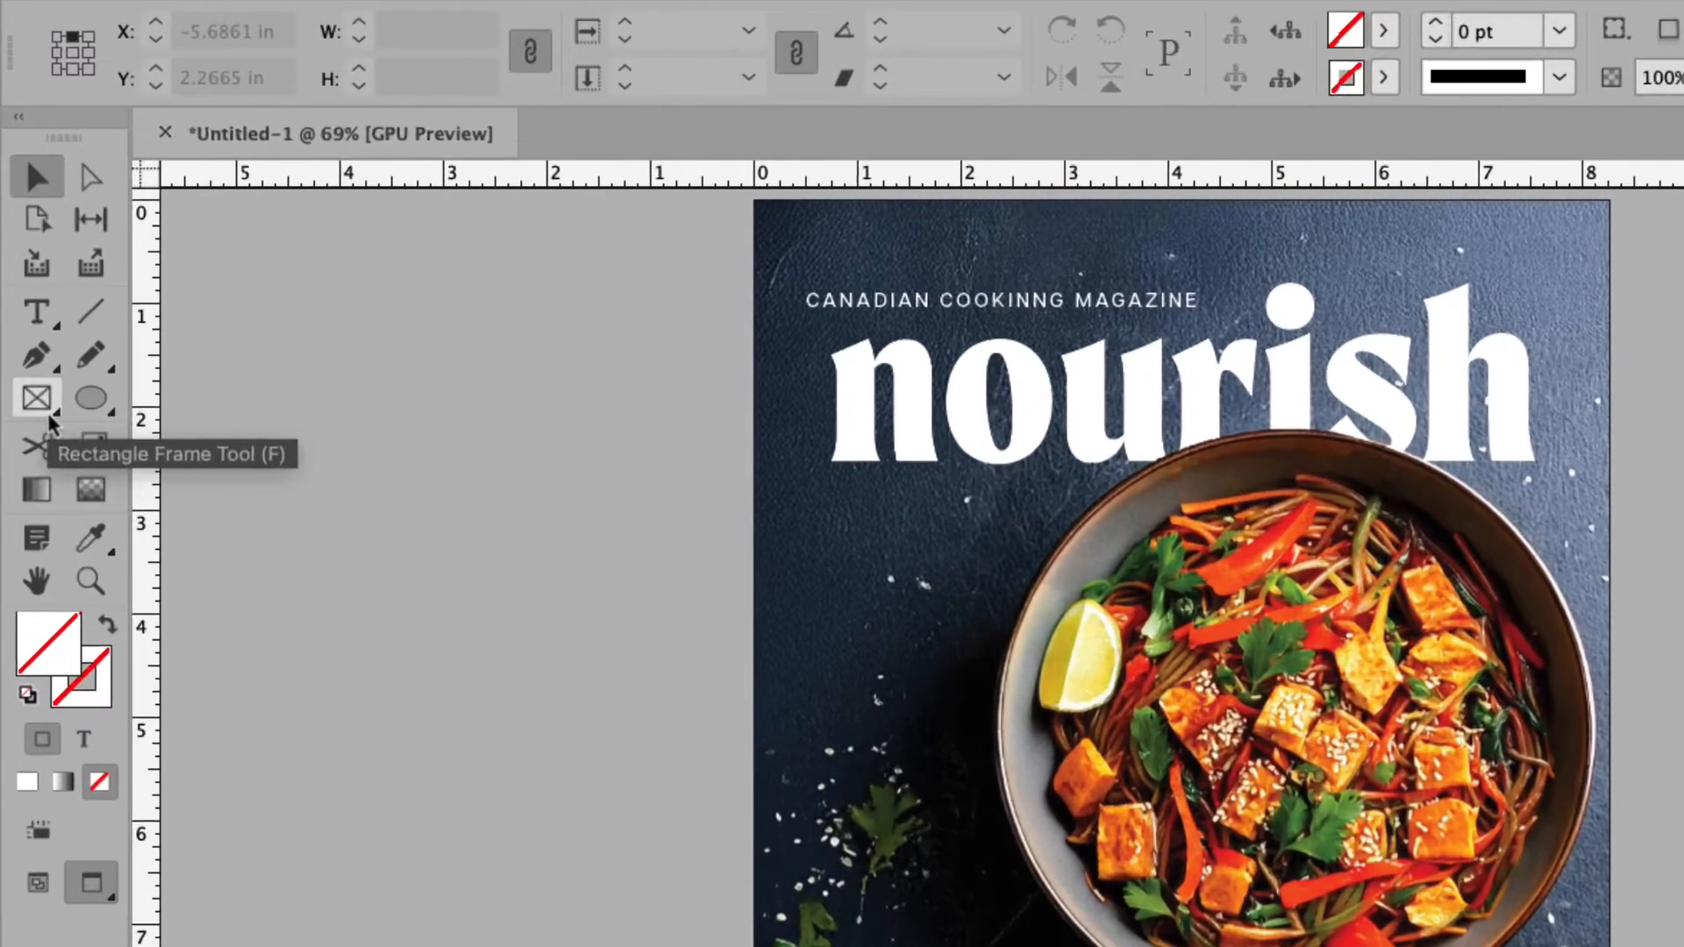
Step: Draw a circular ellipse frame about 5.98 in wide around the bowl and give it a 1 pt Paper stroke
left_click(29, 326)
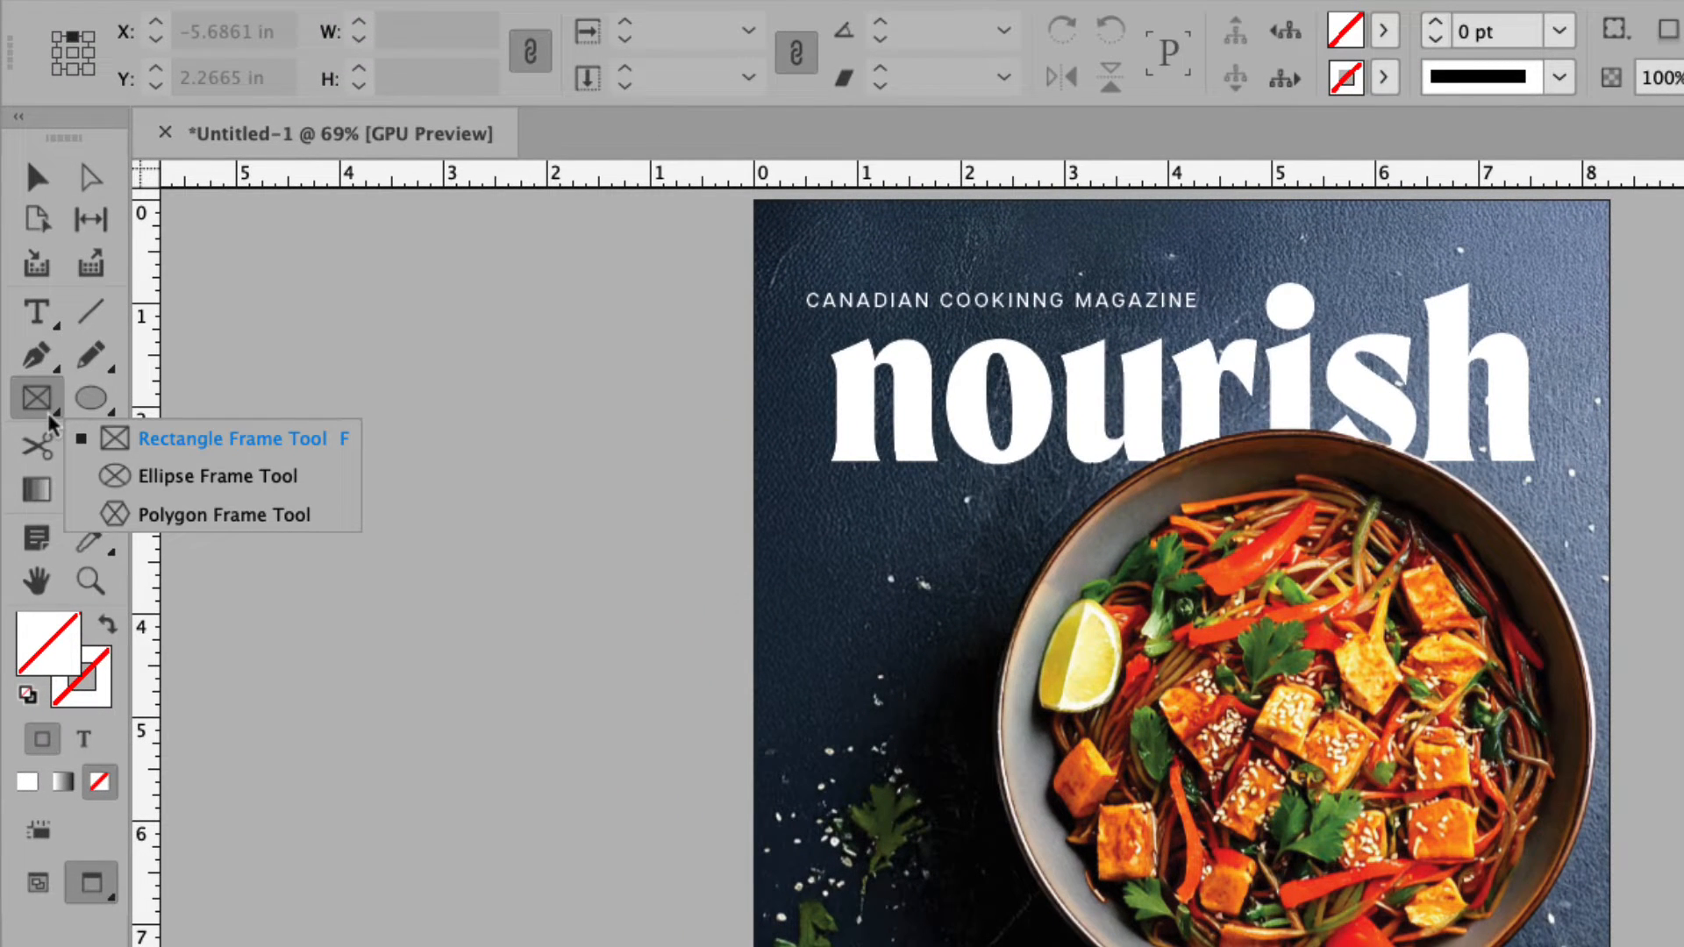
left_click(269, 488)
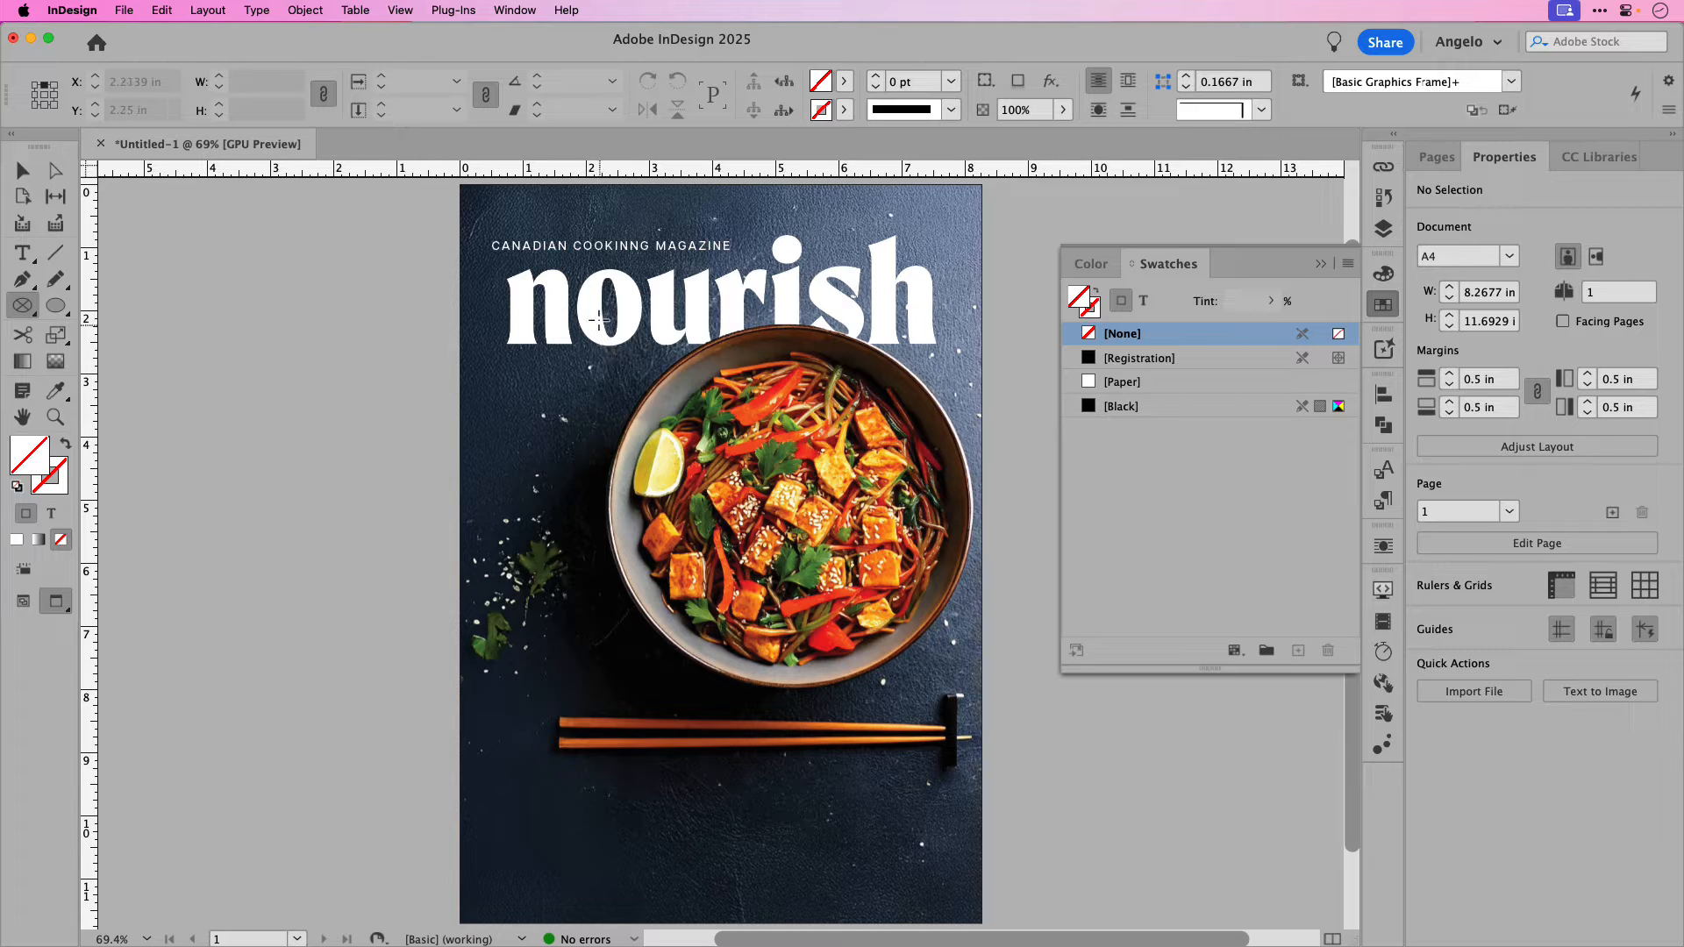
left_click_drag(598, 317, 975, 795)
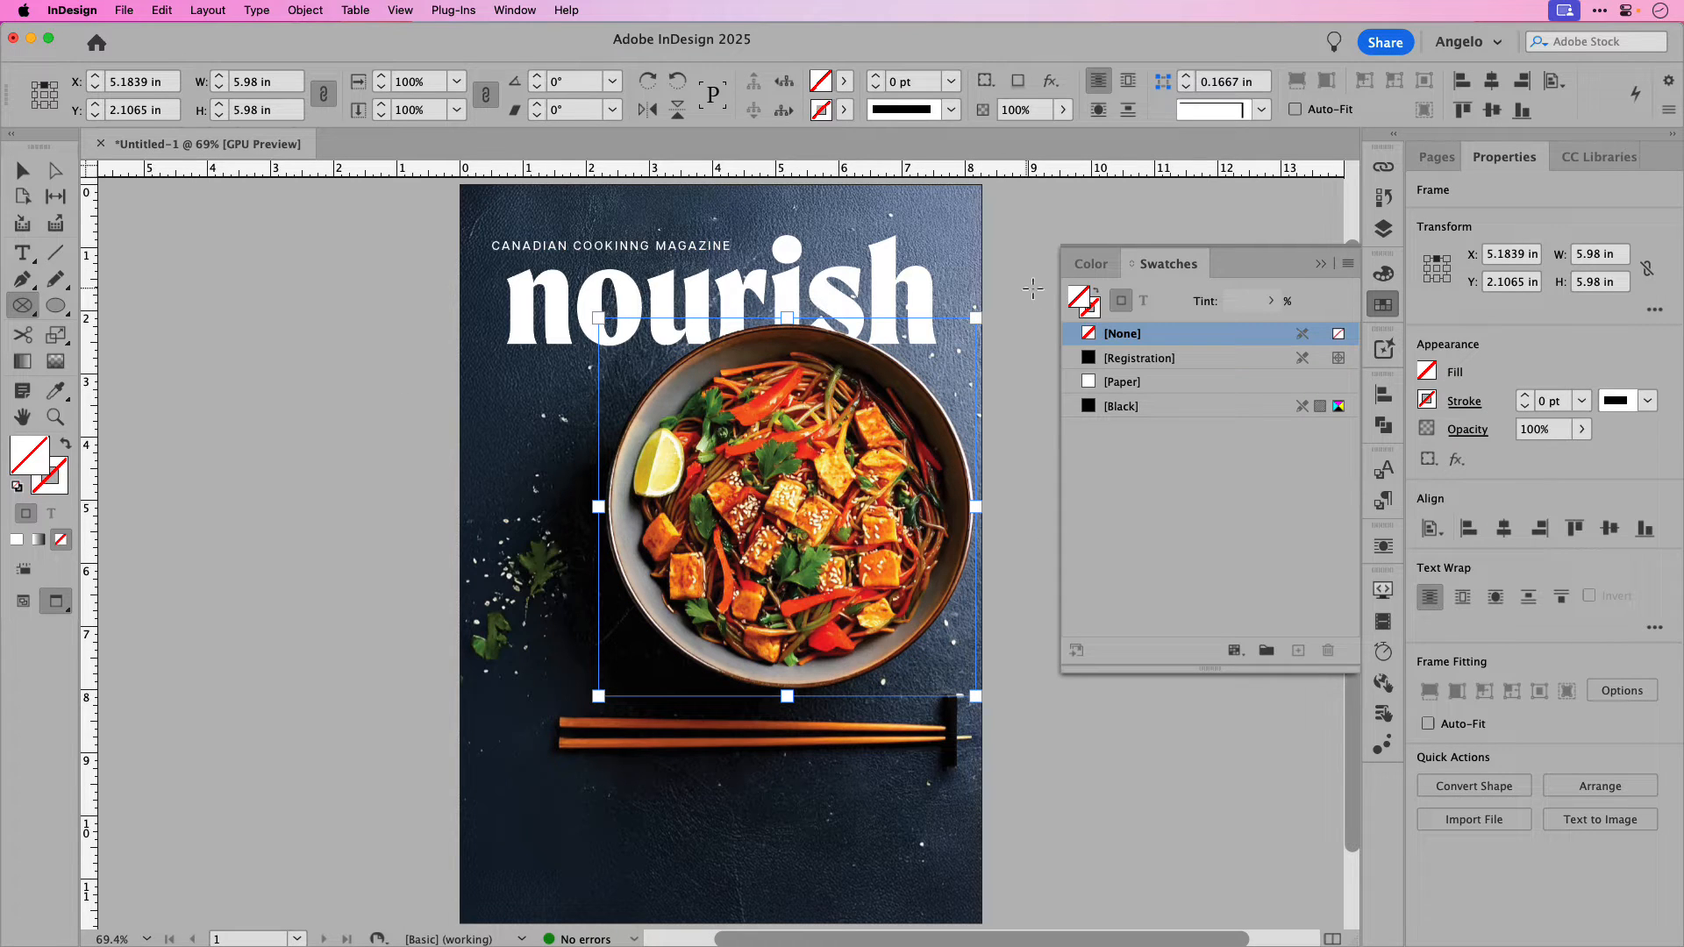
left_click(1091, 313)
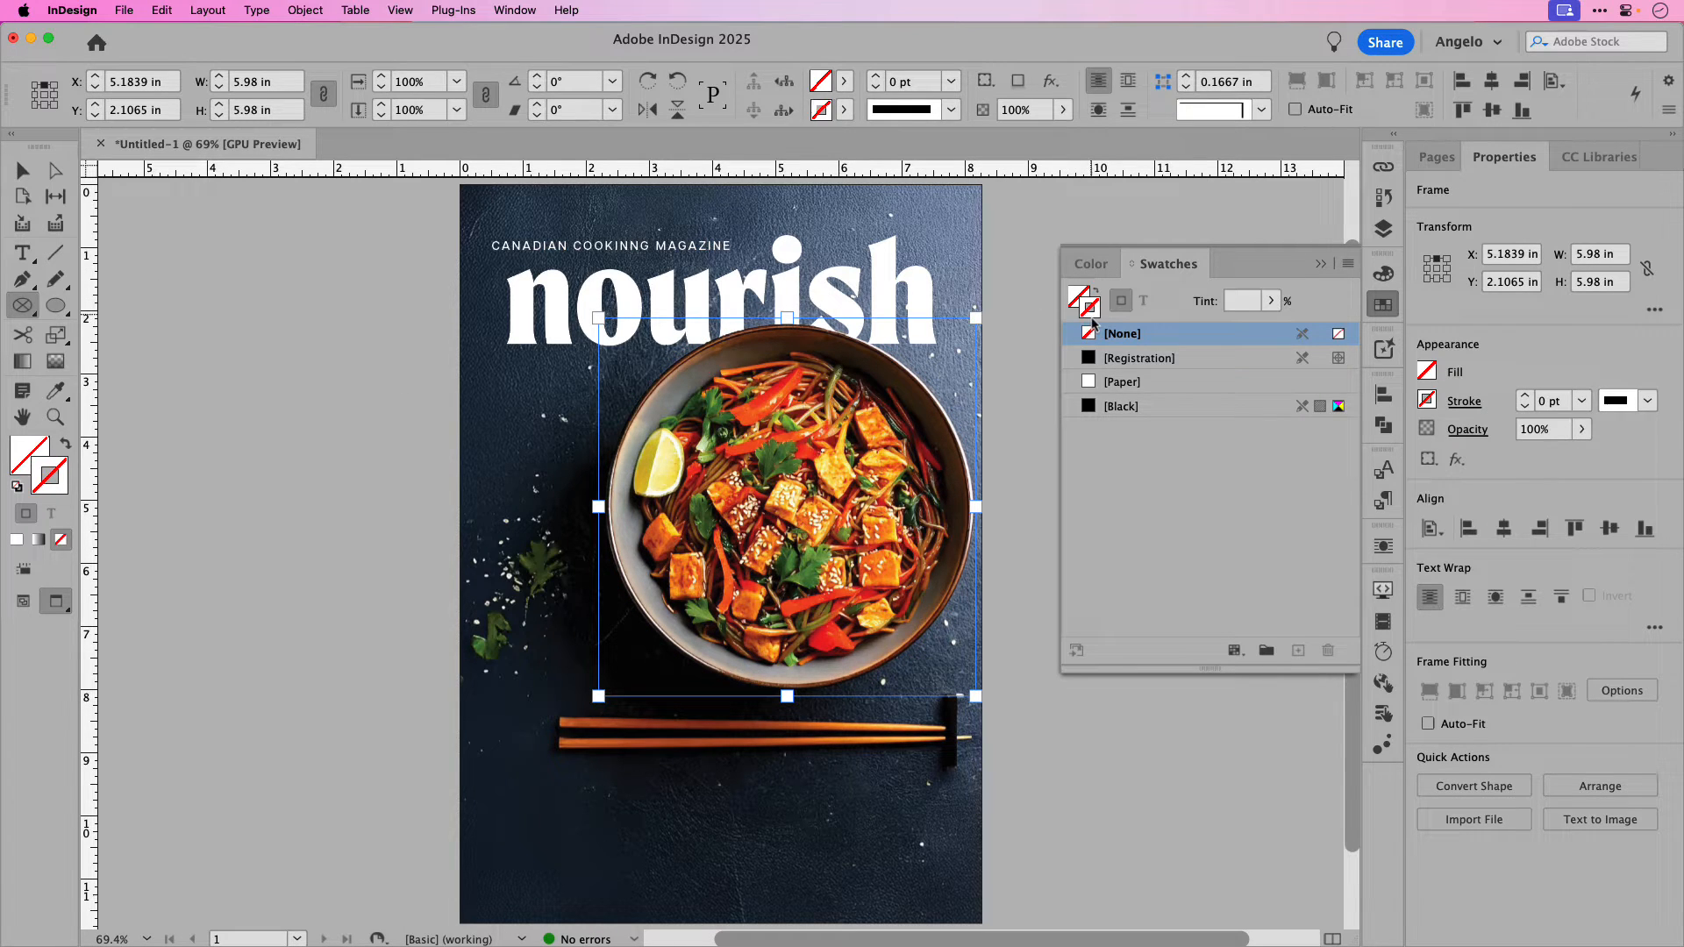
left_click(1106, 407)
left_click(1107, 383)
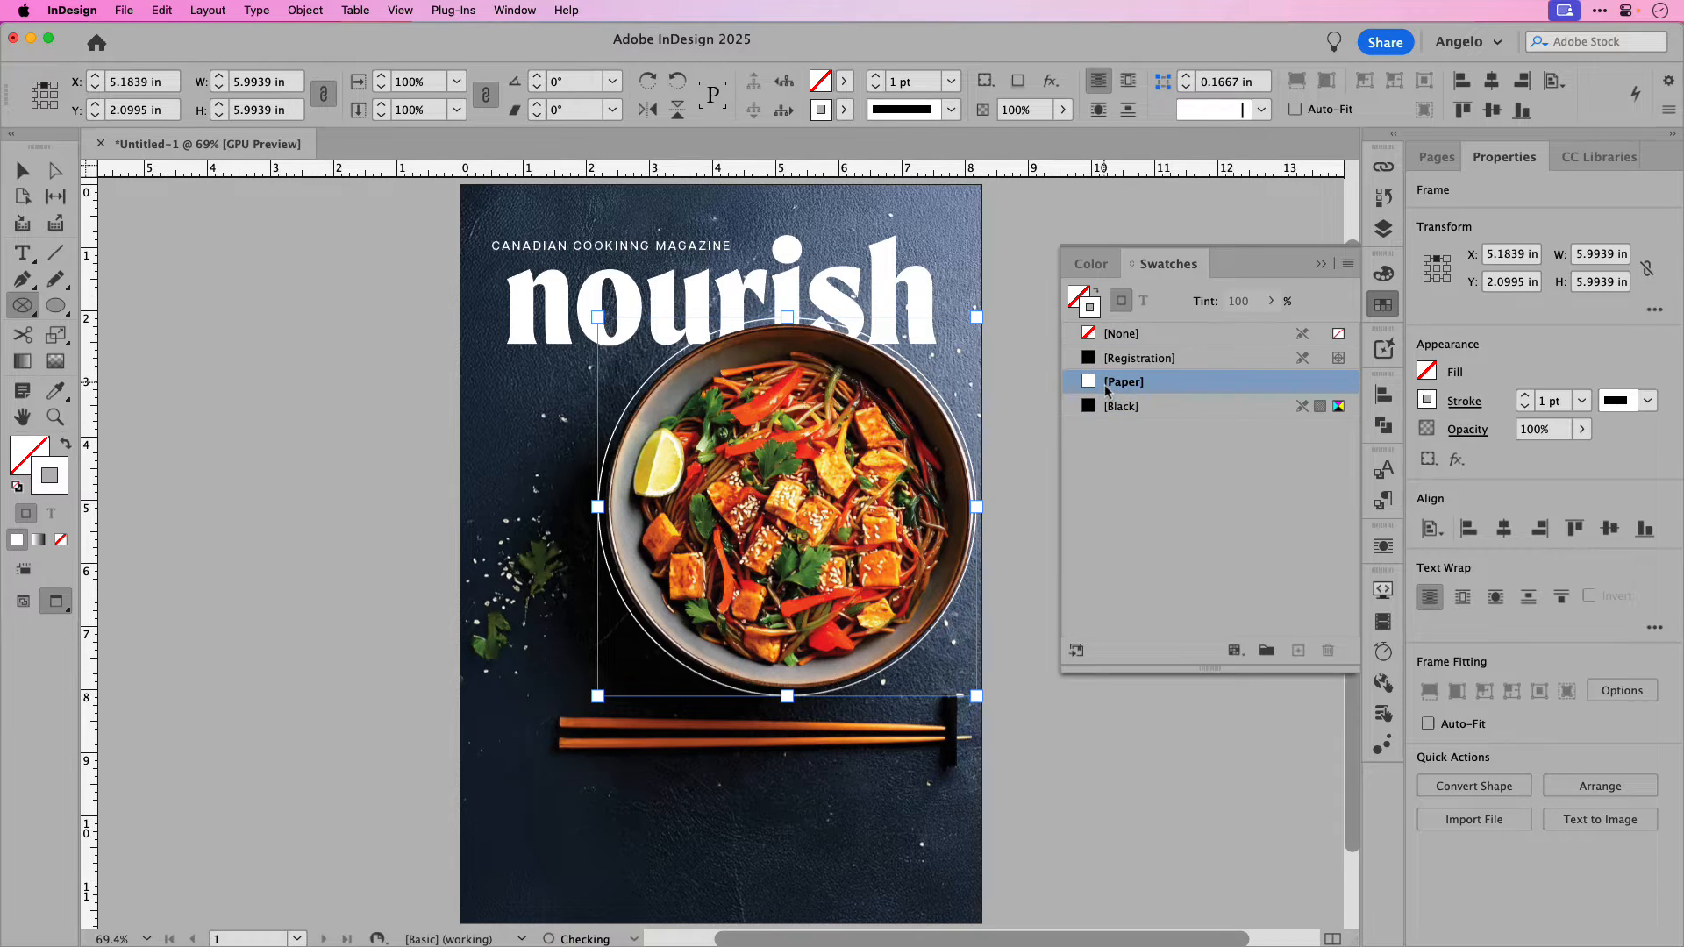
Step: Nudge the circle into even spacing around the bowl, at about X 5.23 in and Y 2.13 in, and remove its stroke
left_click(23, 171)
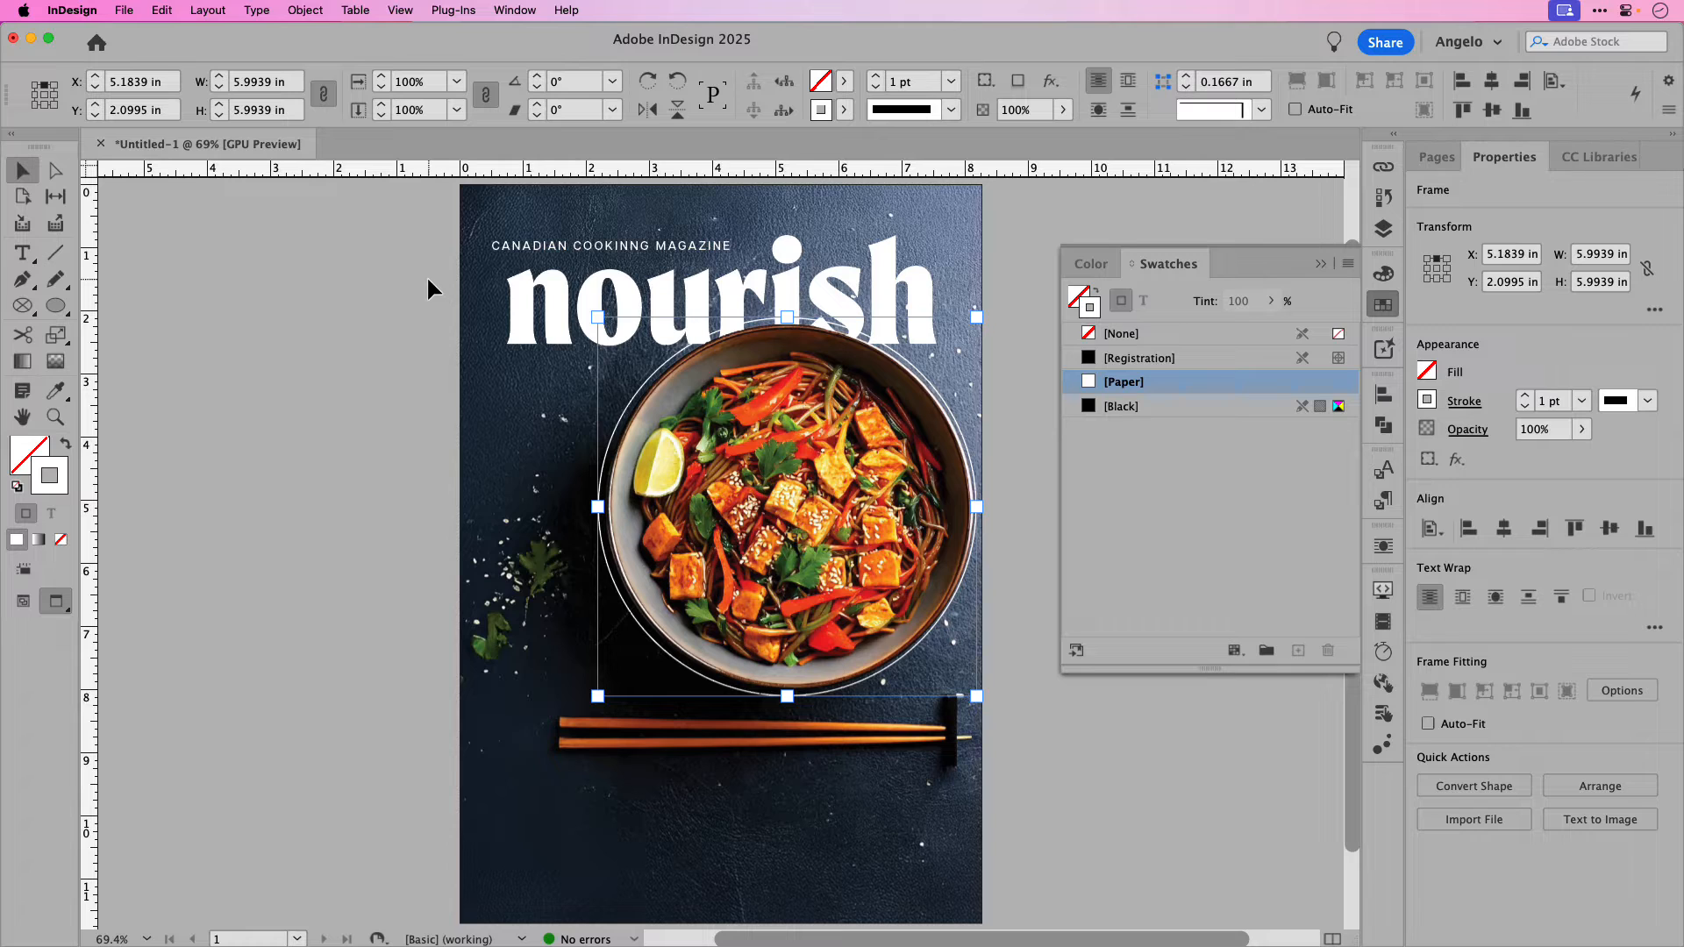
key("Down")
key("Down")
key("Down")
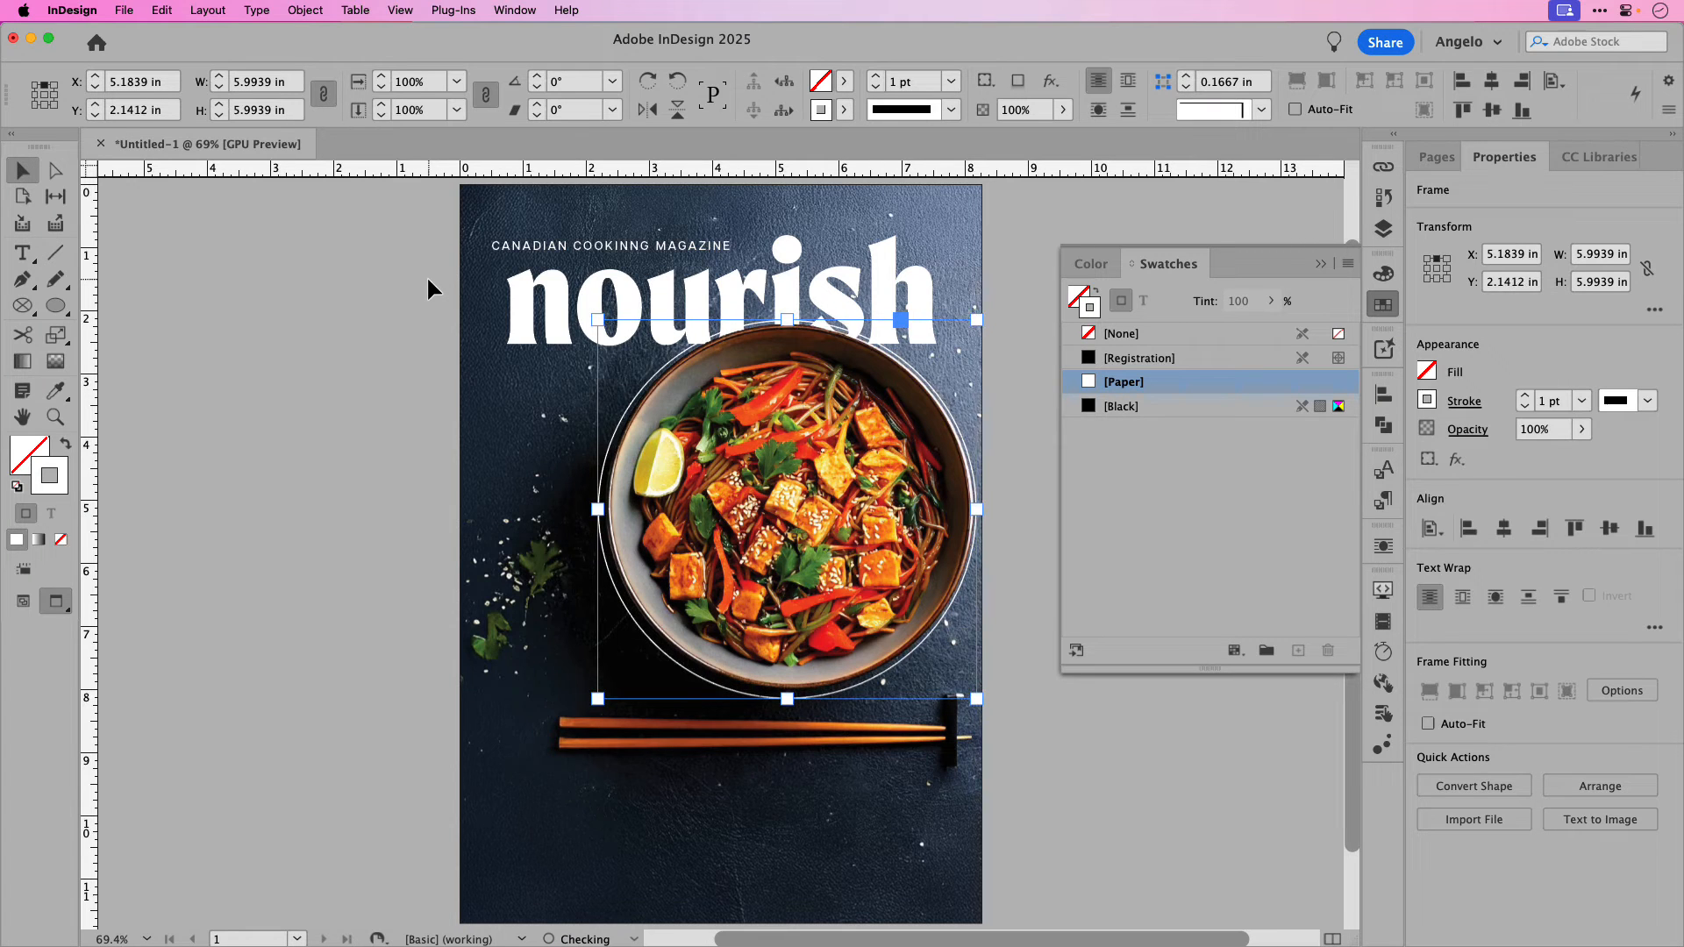
key("Right")
key("Right")
key("Right")
key("Up")
key("Up")
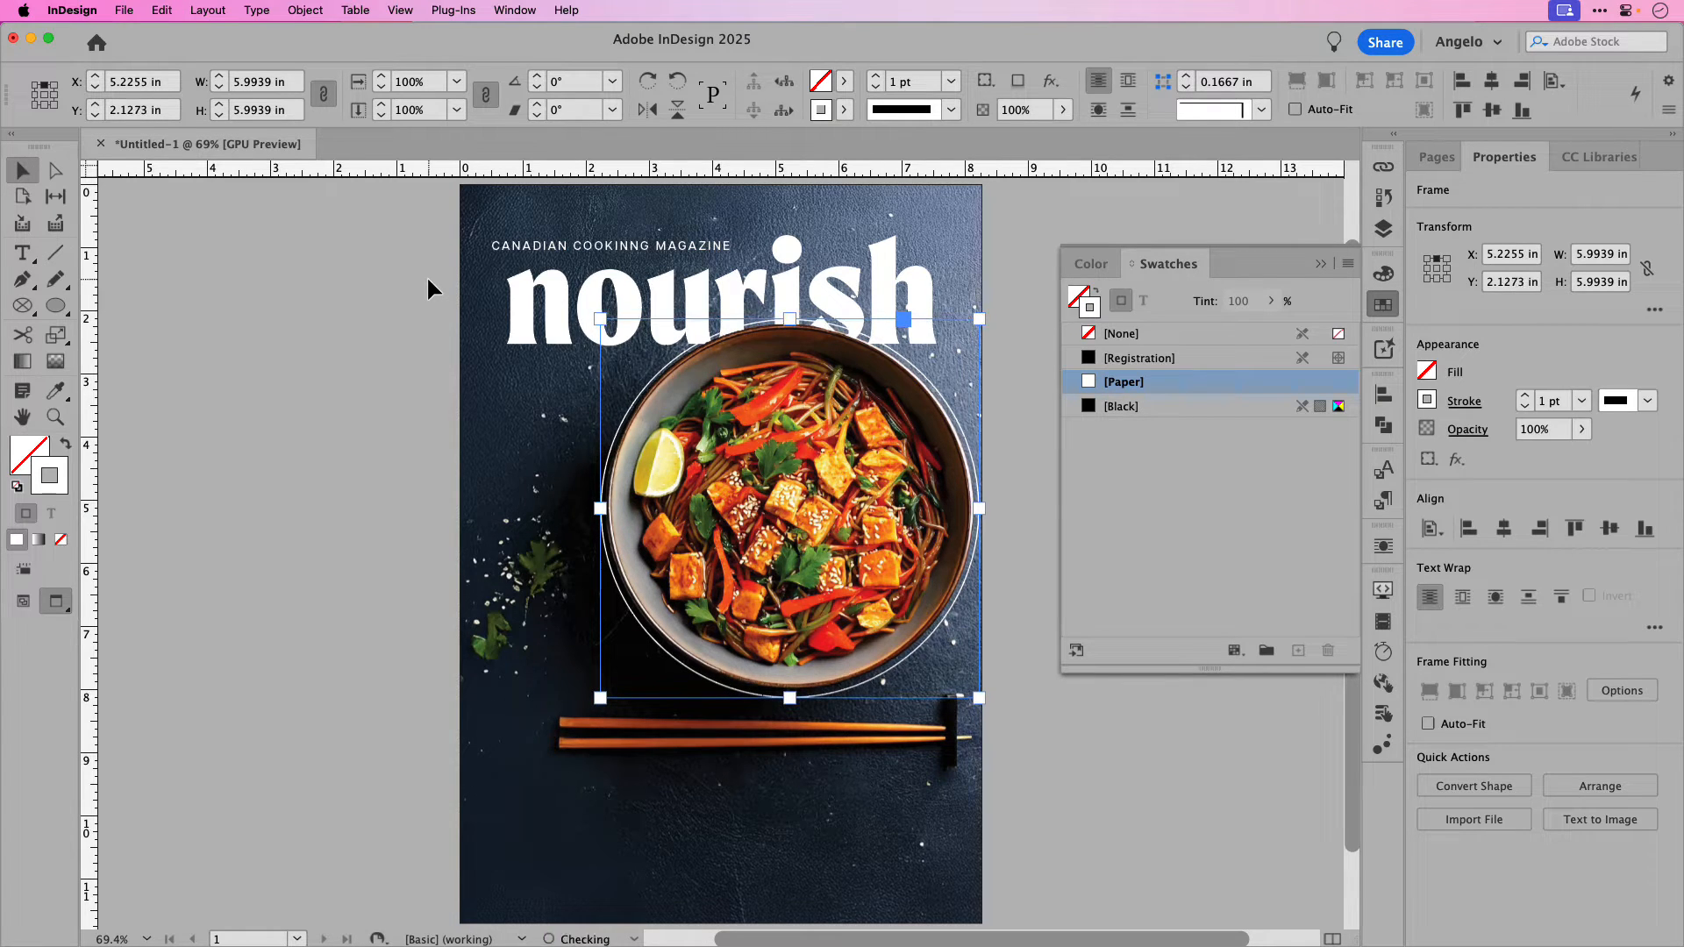
key("Left")
key("Up")
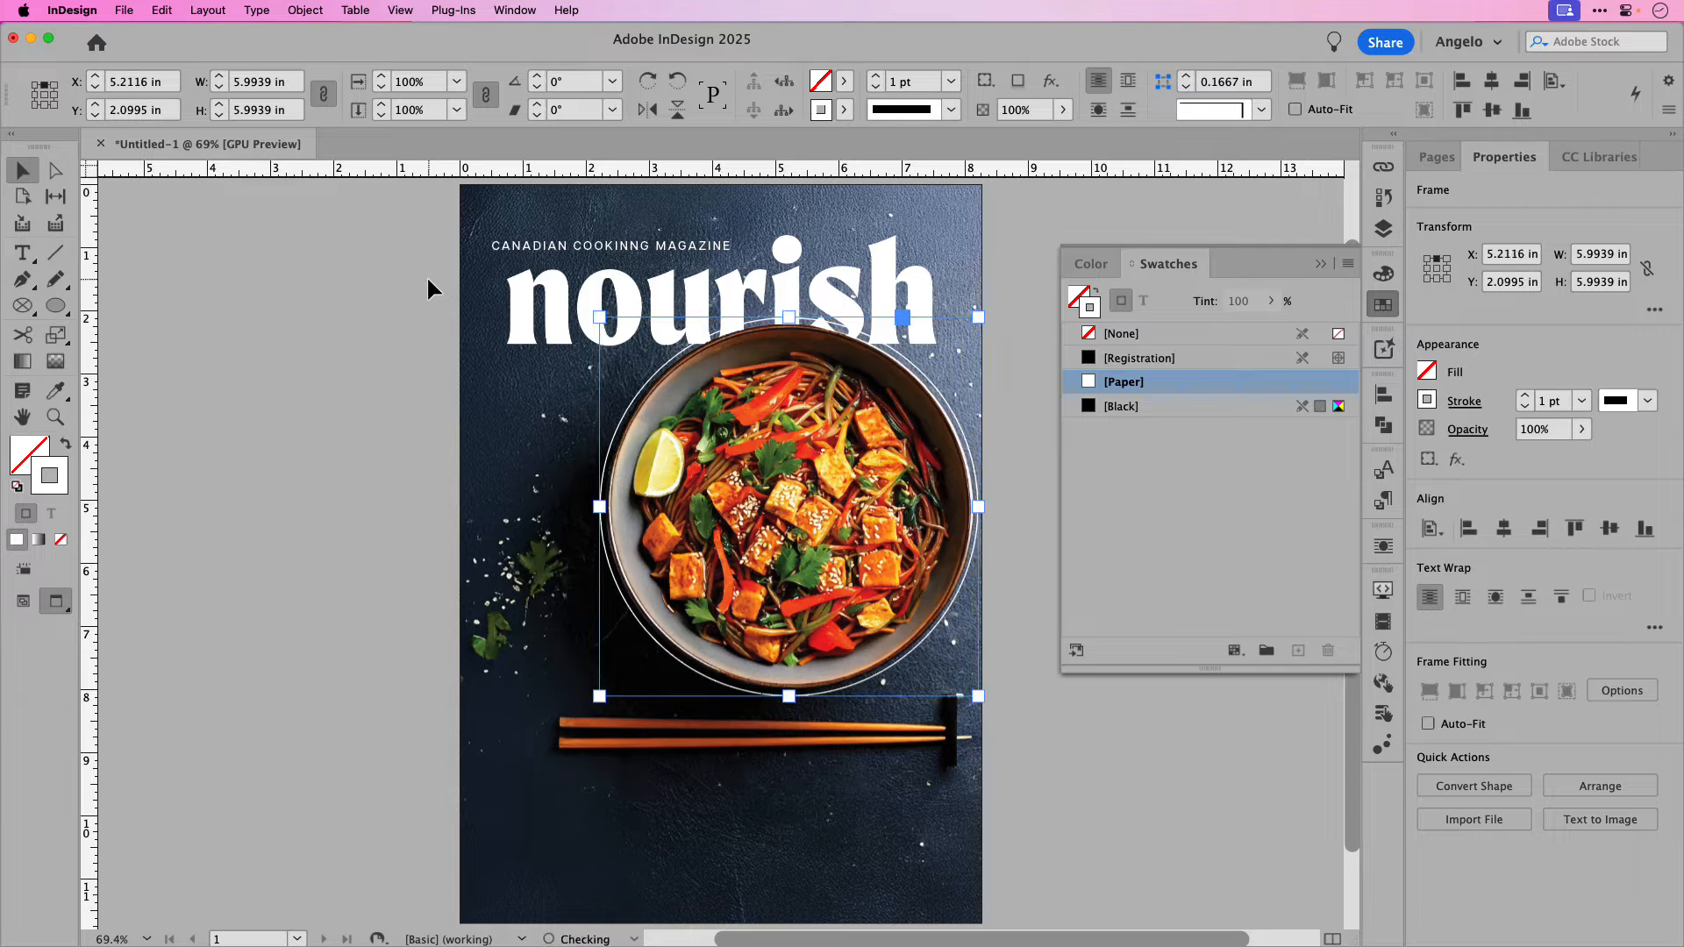
key("Down")
key("Down")
key("Right")
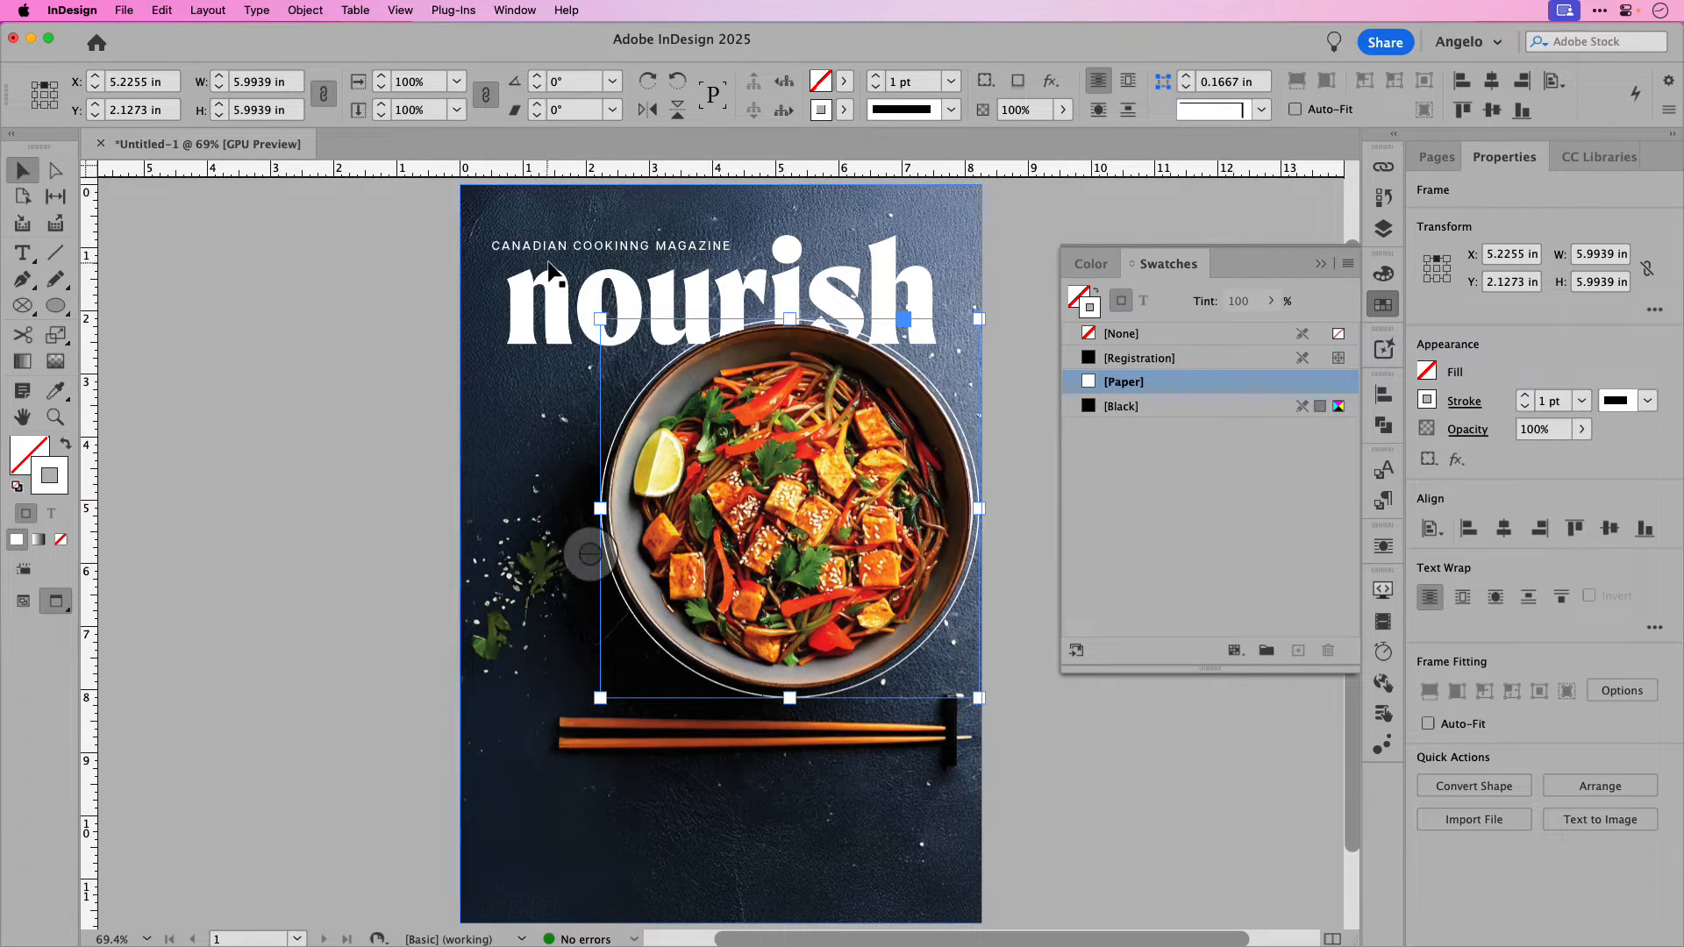
left_click(1109, 342)
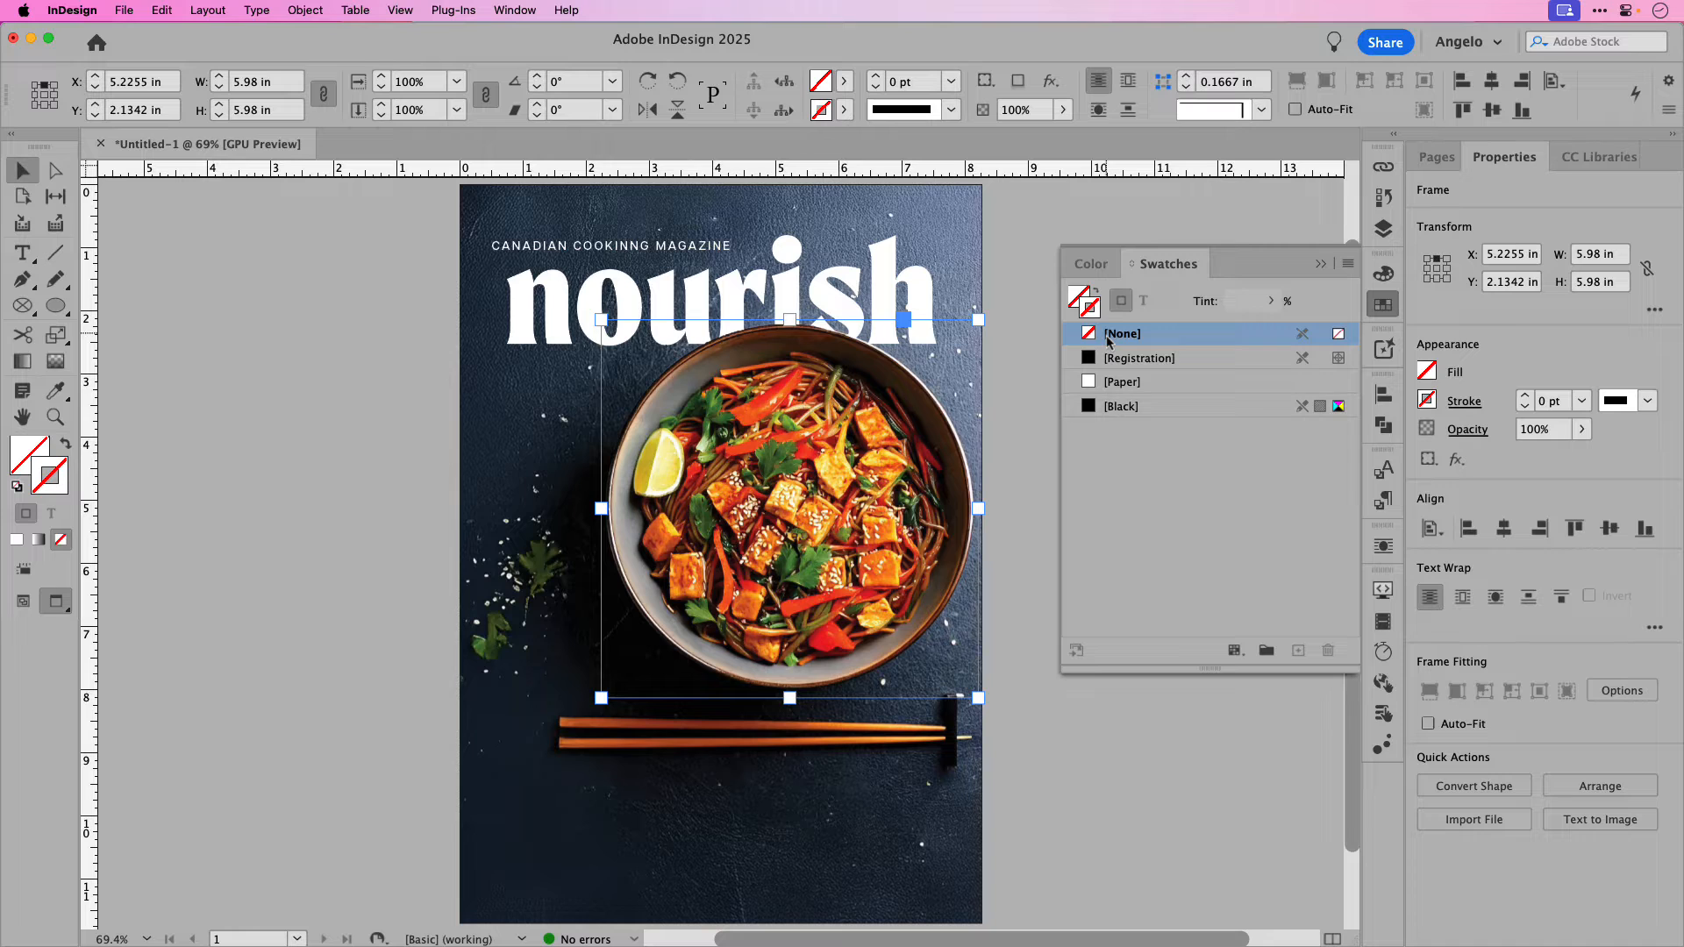
Step: Leave preview mode and add the type-on-path text "QUICK AND DELICIOUS" along the circle, starting below the bowl's lower-right rim
key("w")
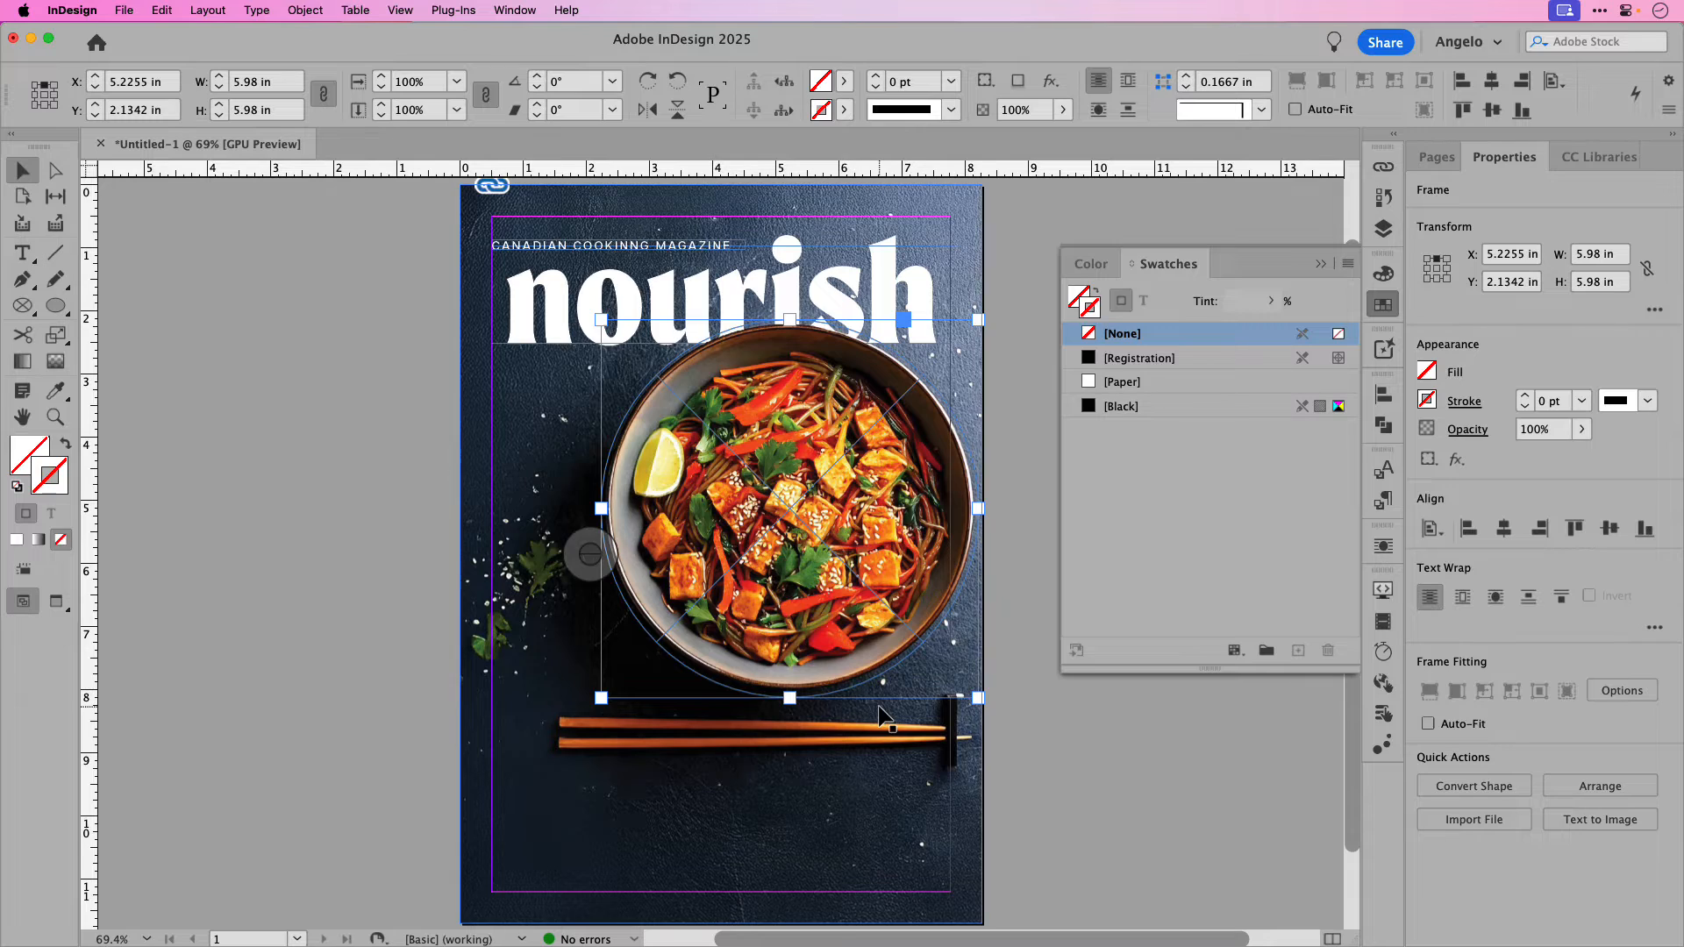
scroll(880, 707, "up", 5)
left_click_drag(876, 659, 731, 725)
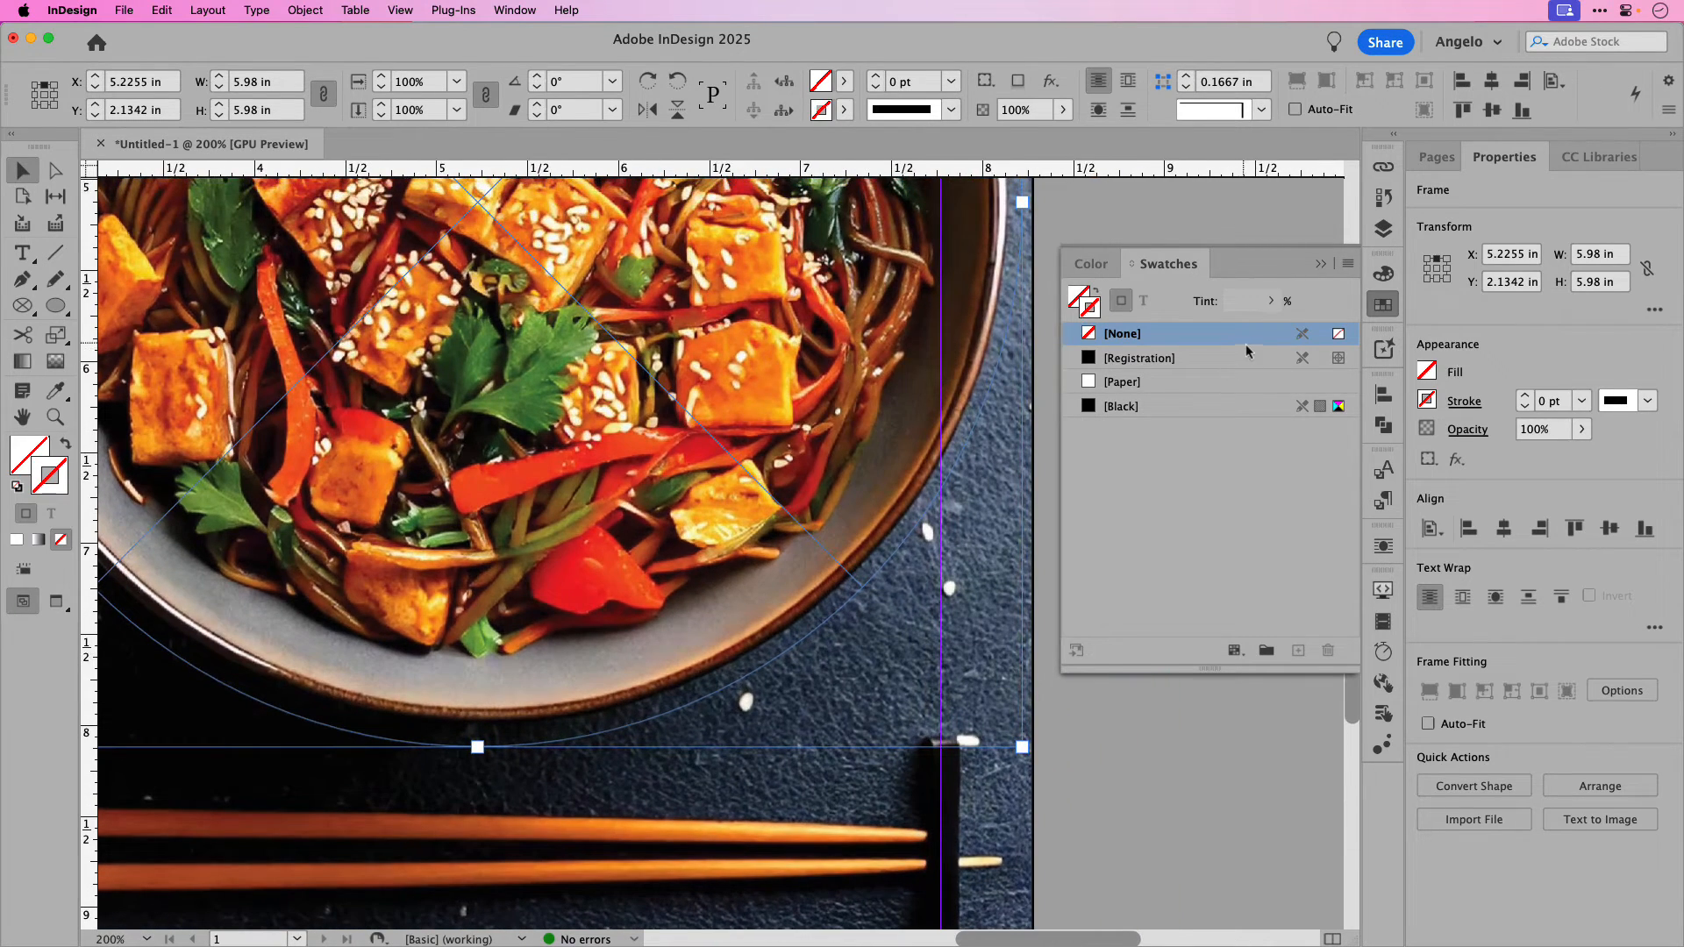
left_click(1324, 266)
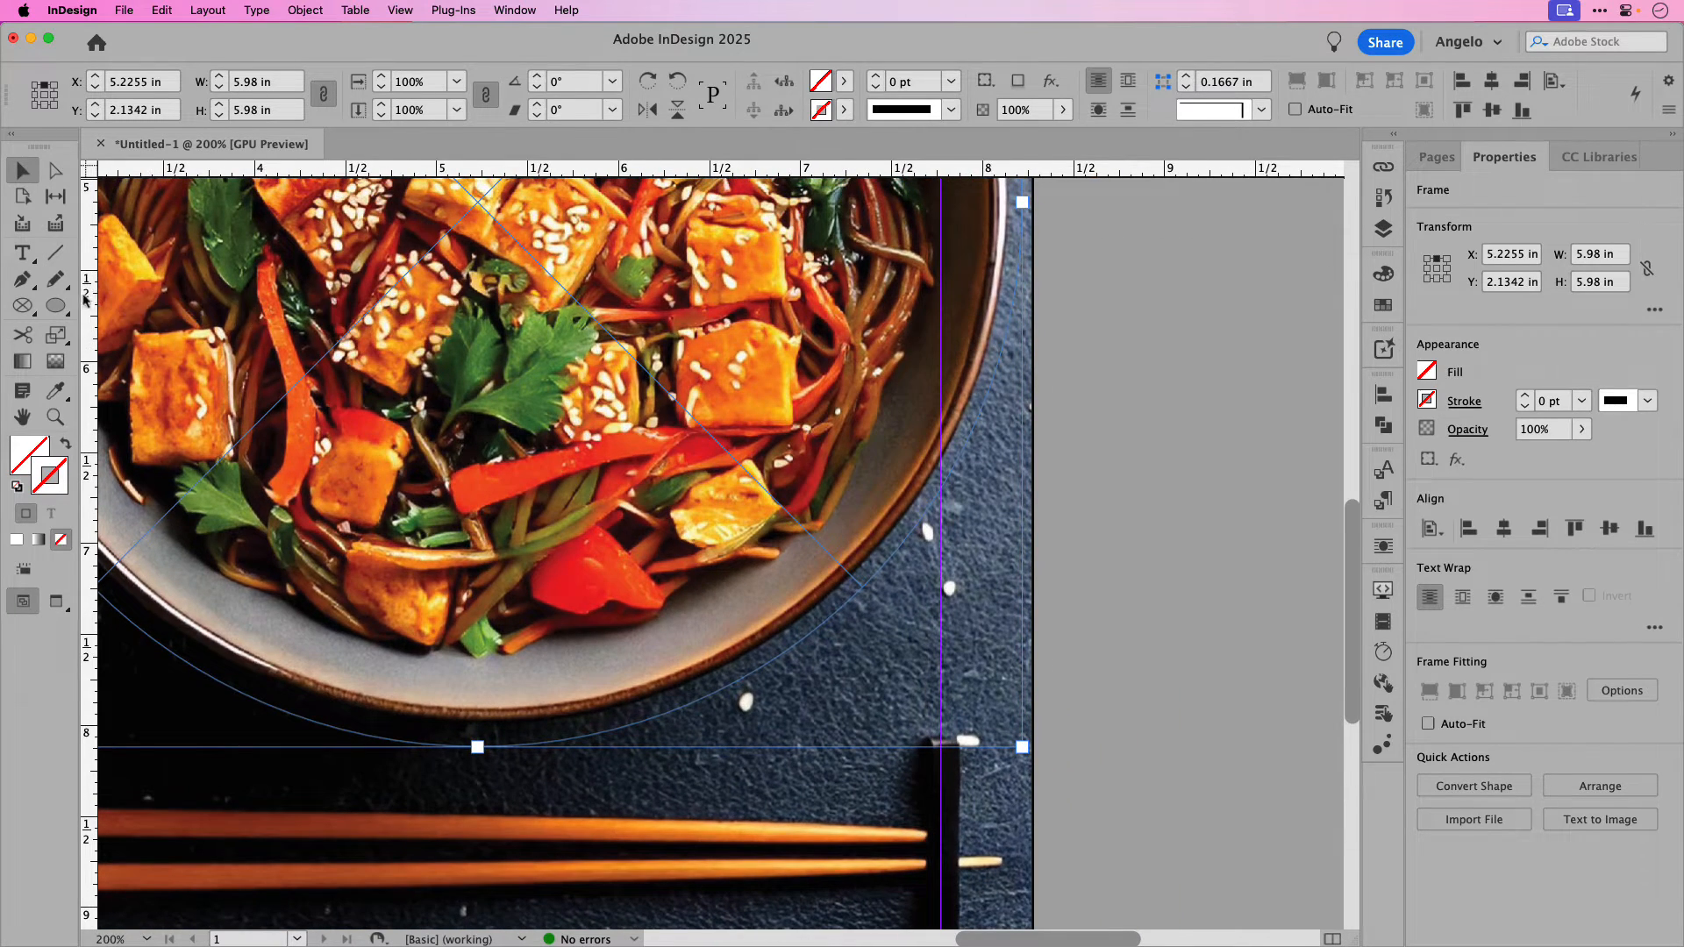
left_click(32, 262)
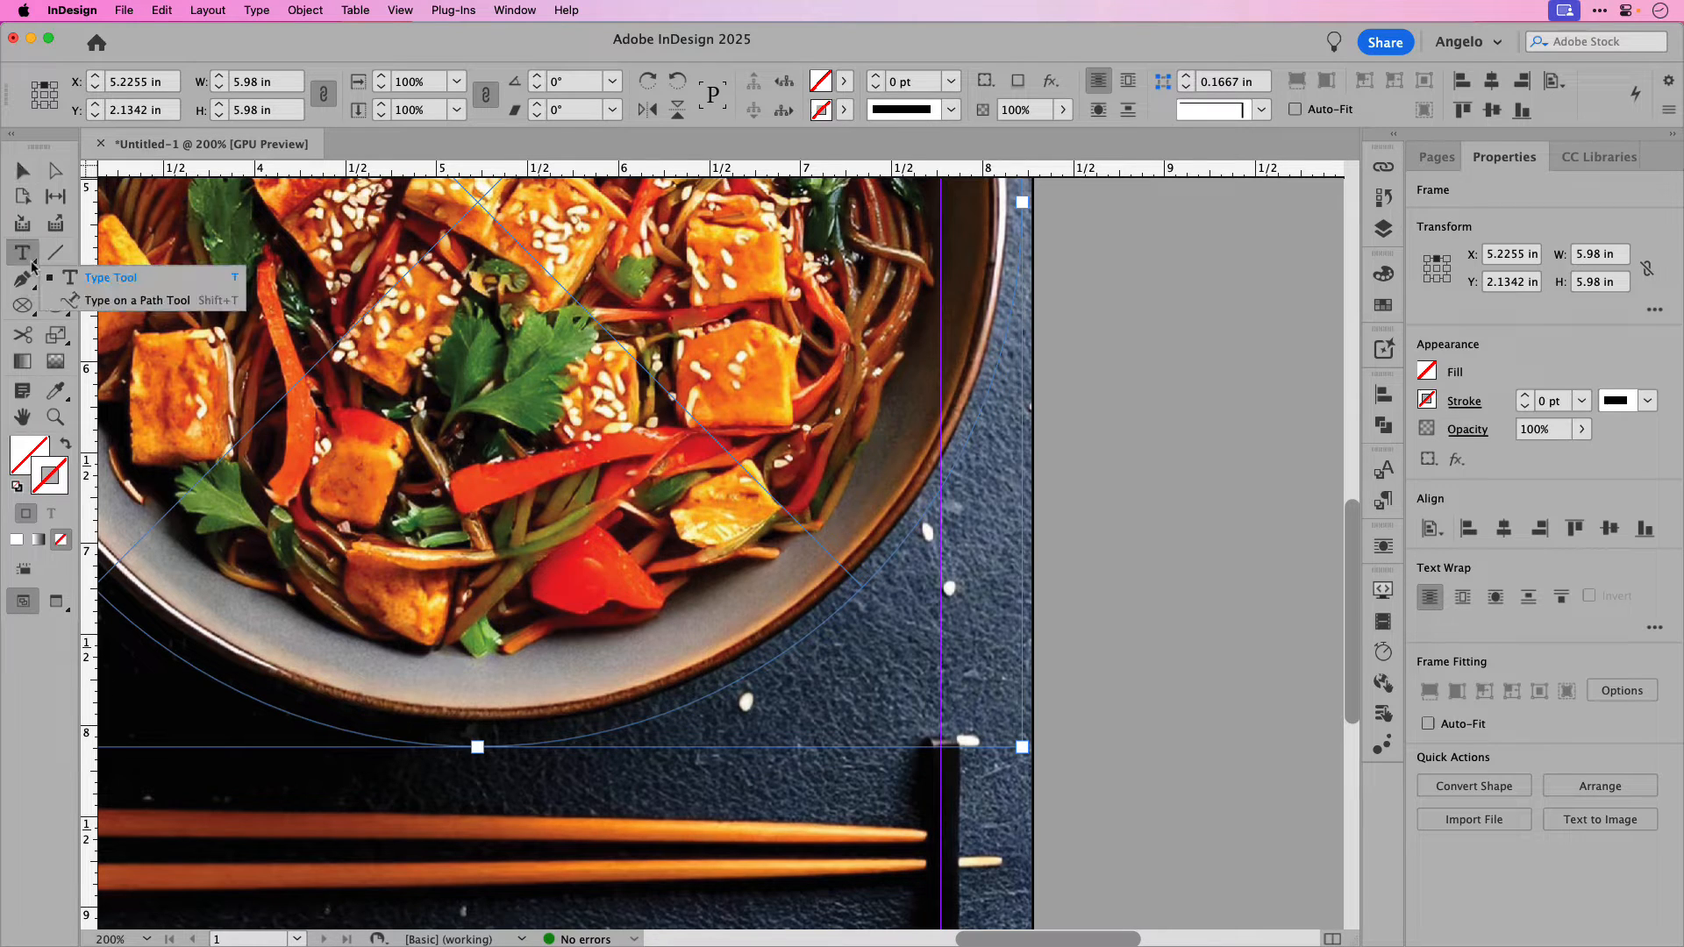
left_click(123, 305)
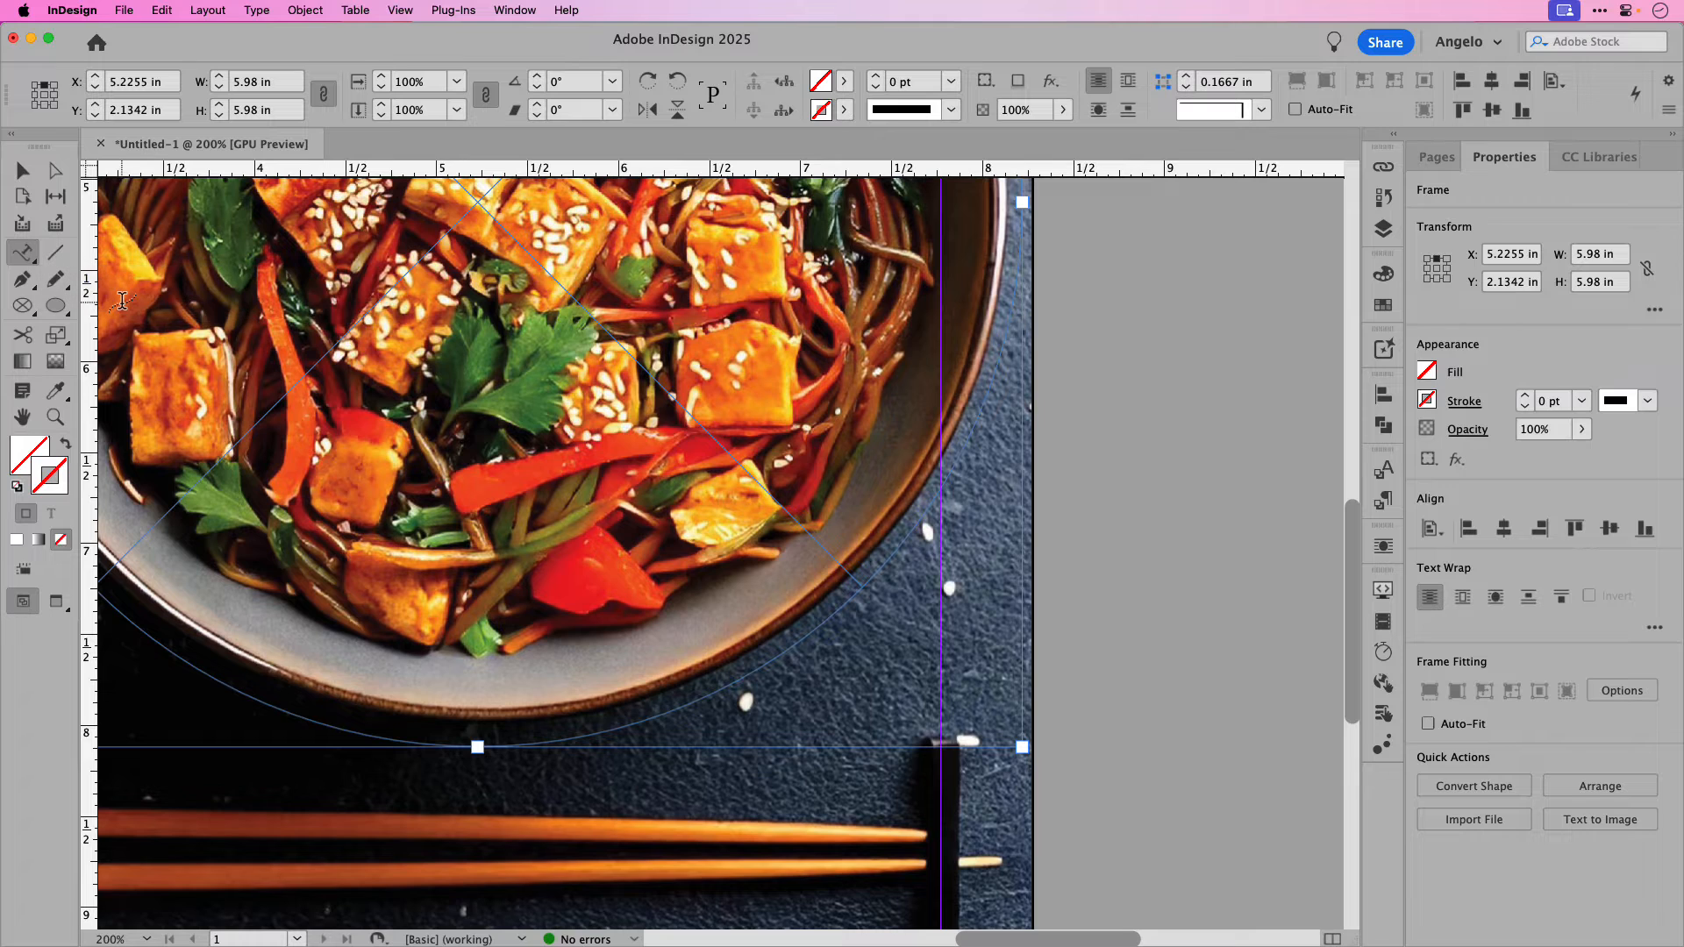
left_click(707, 697)
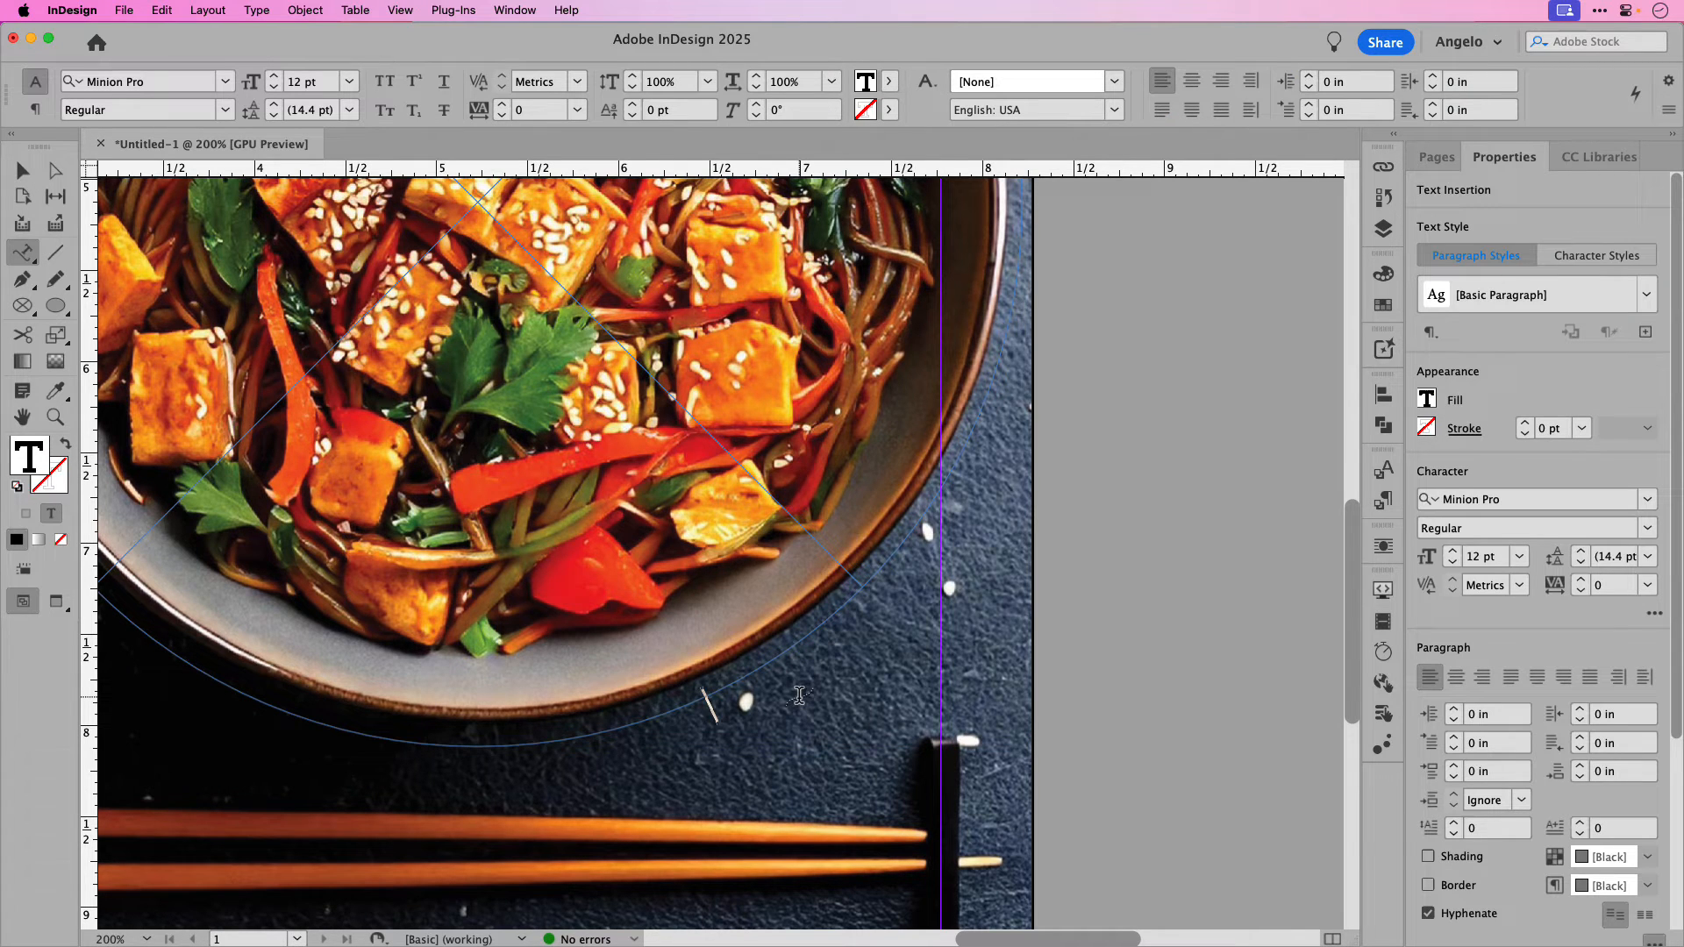
type("QUICK AND DELICIU")
key("BackSpace")
type("OUS")
Step: Color all of the curved text with the Paper swatch
key("ctrl+a")
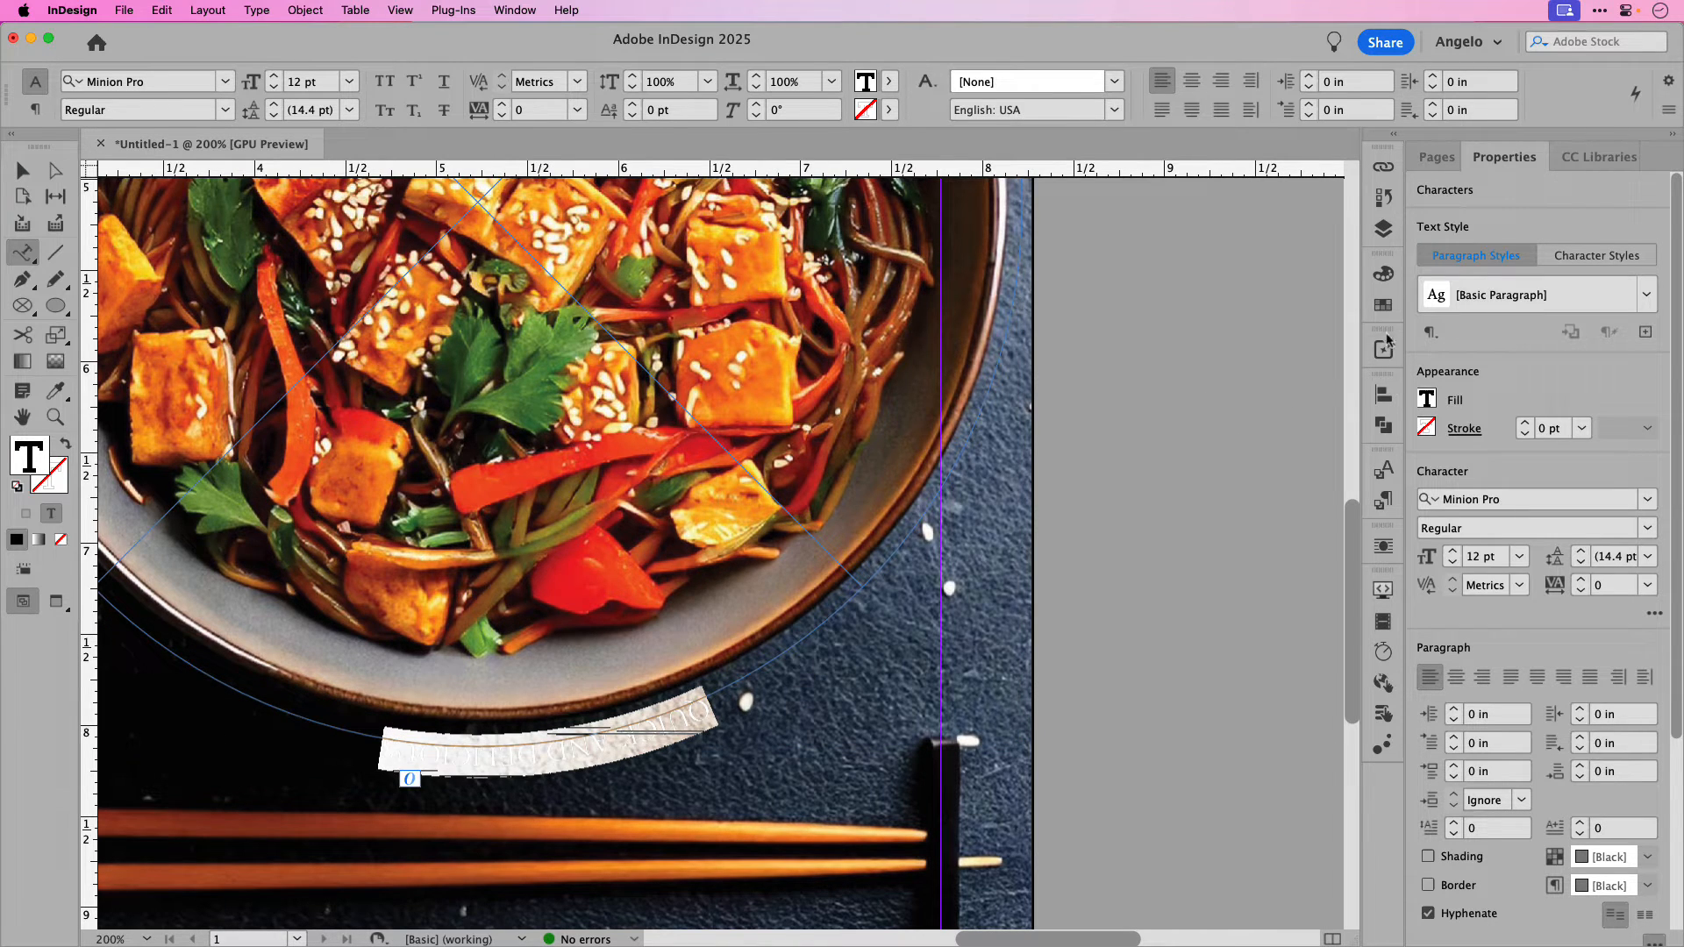
left_click(1384, 304)
left_click(1181, 381)
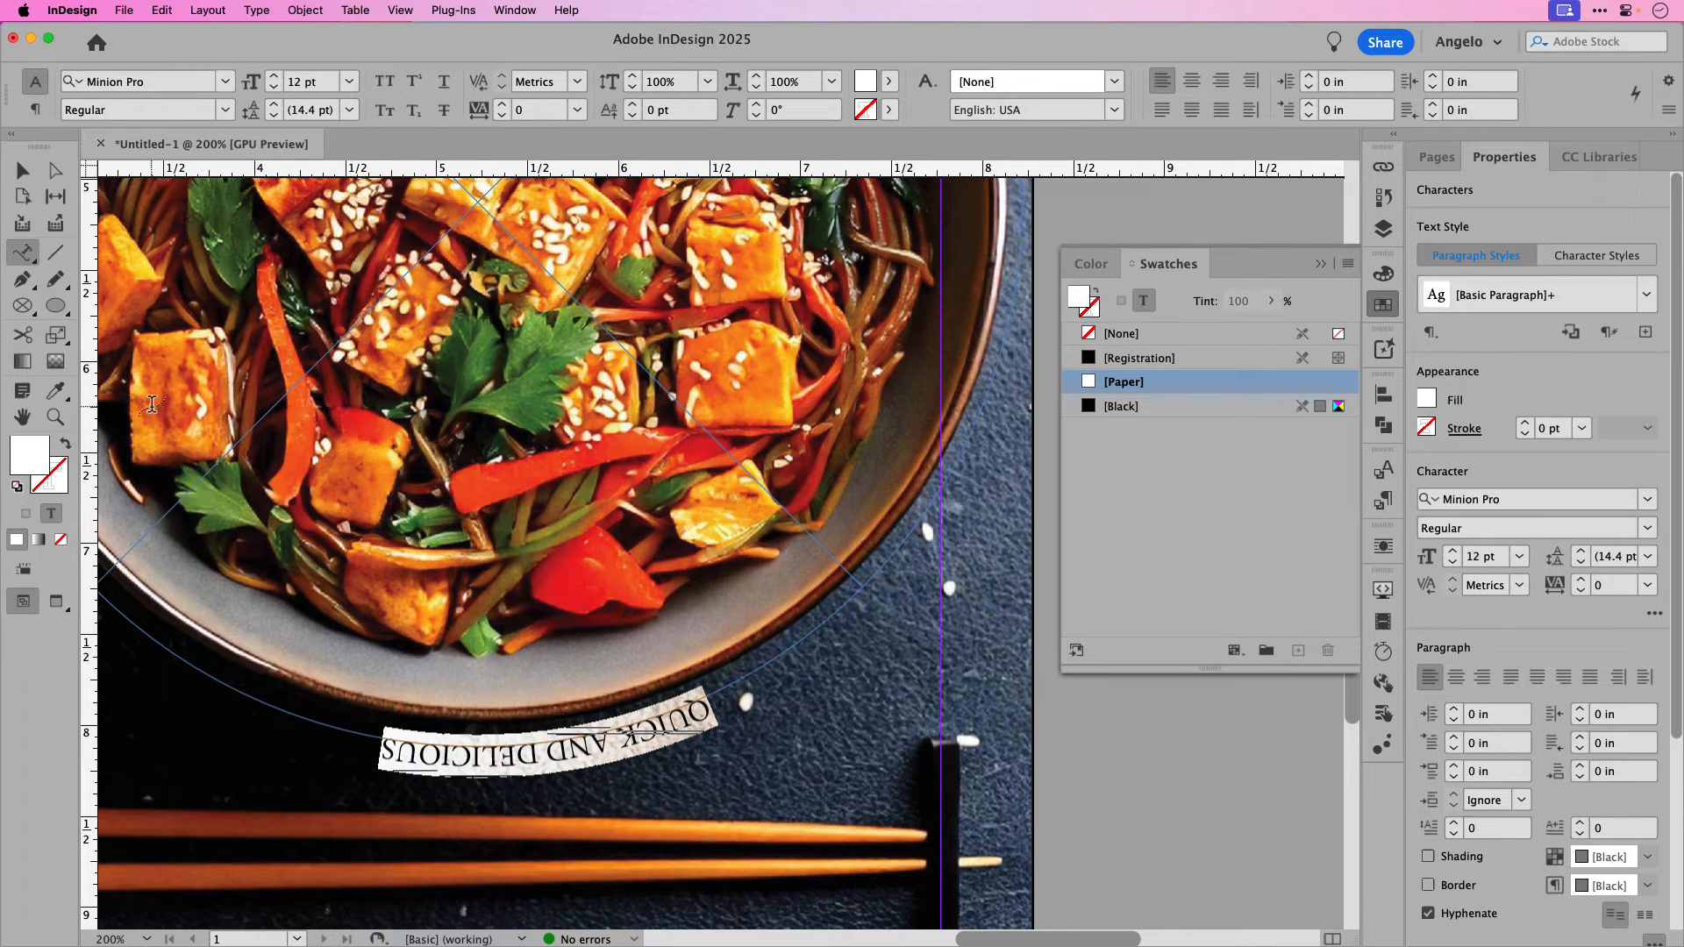
Step: Set the font of the curved "QUICK AND DELICIOUS" text to Bomber Brush
left_click(158, 87)
left_click(226, 84)
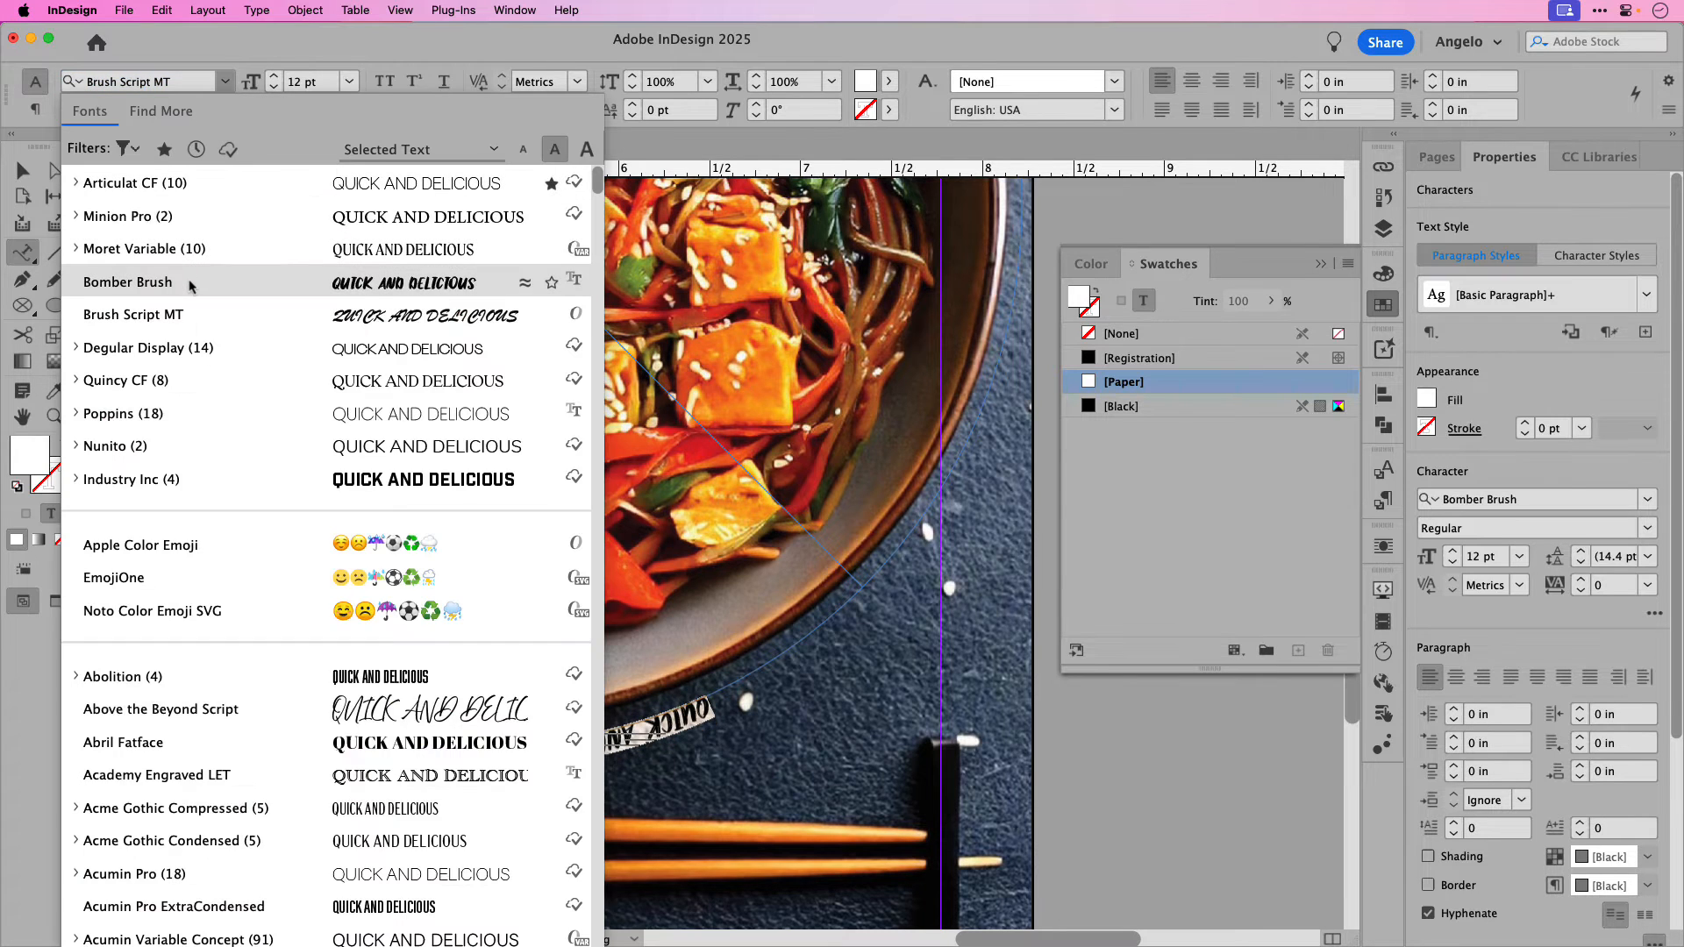
left_click(189, 283)
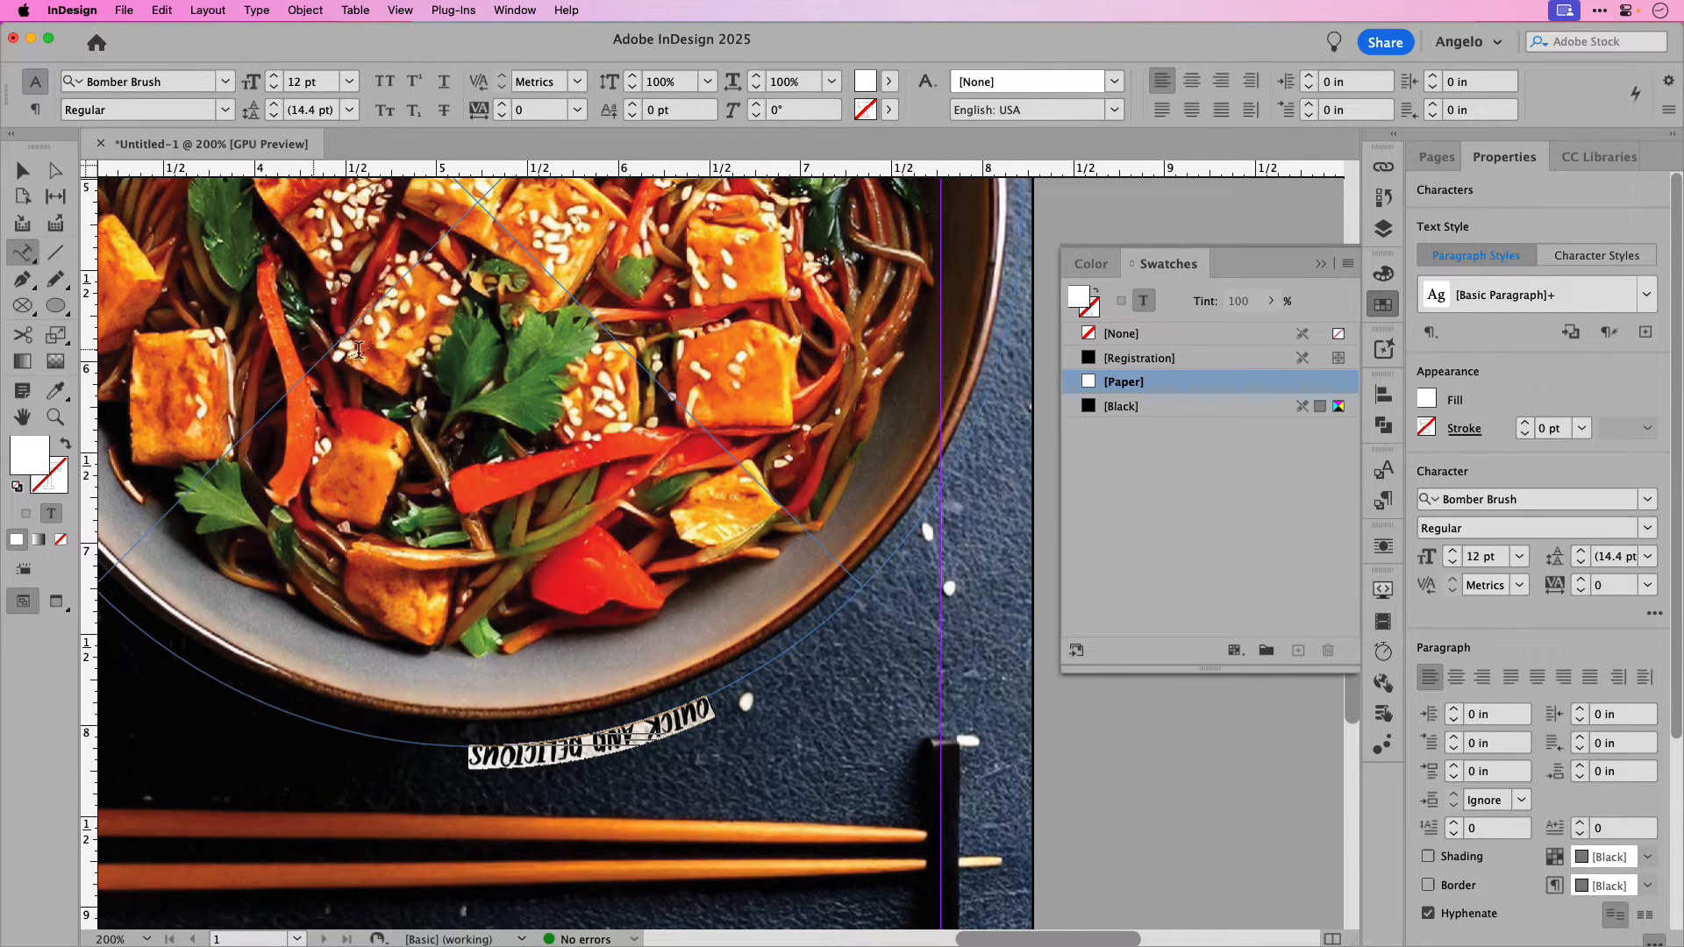
Step: Enlarge the curved text to 30 pt, fit the whole page in view and deselect everything
key("super+shift+period")
key("super+shift+period")
key("super+shift+period")
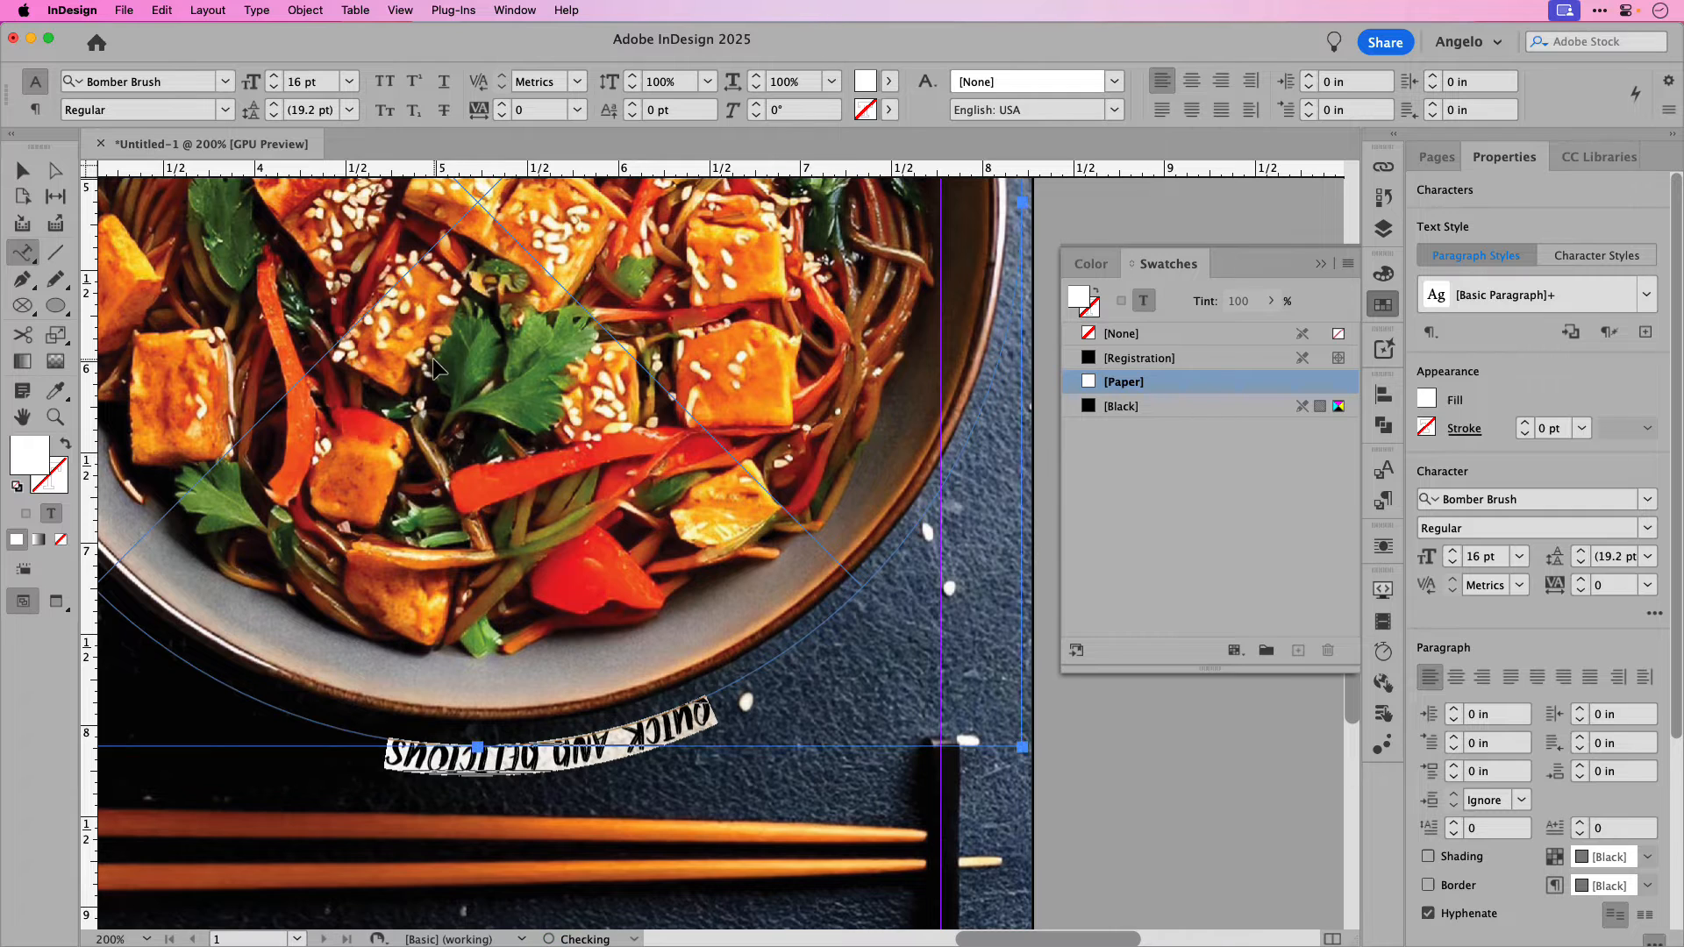
key("super+shift+period")
key("super+shift+period")
key("super+shift+period")
key("super+shift+period")
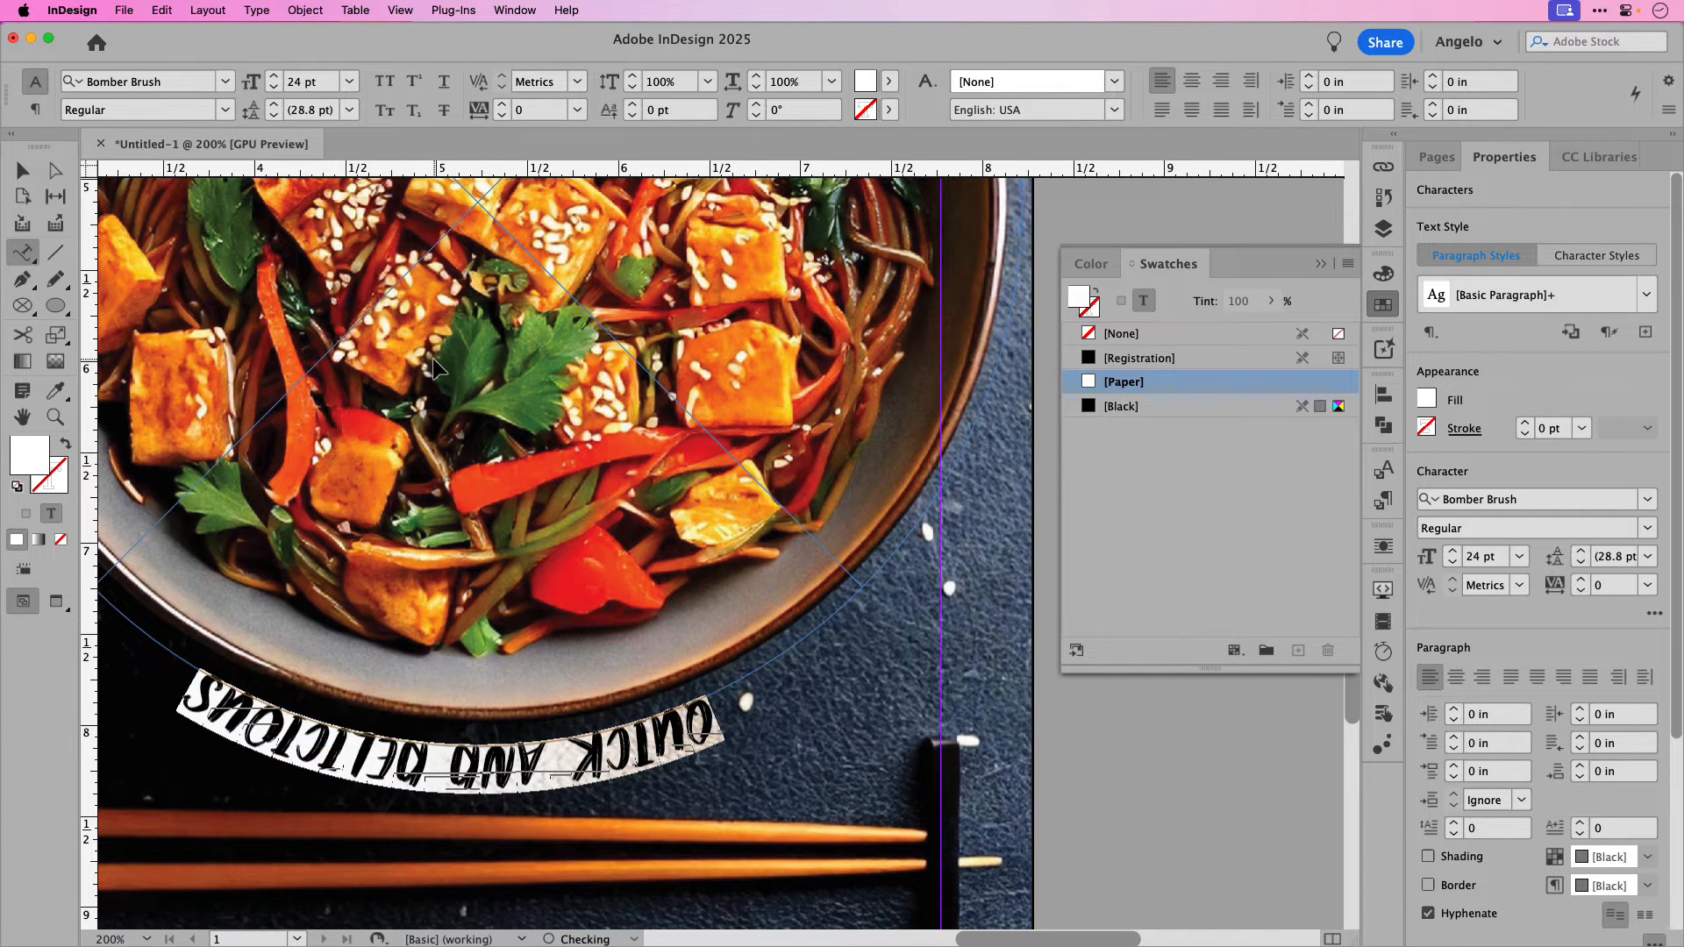
key("super+shift+period")
key("super+shift+period")
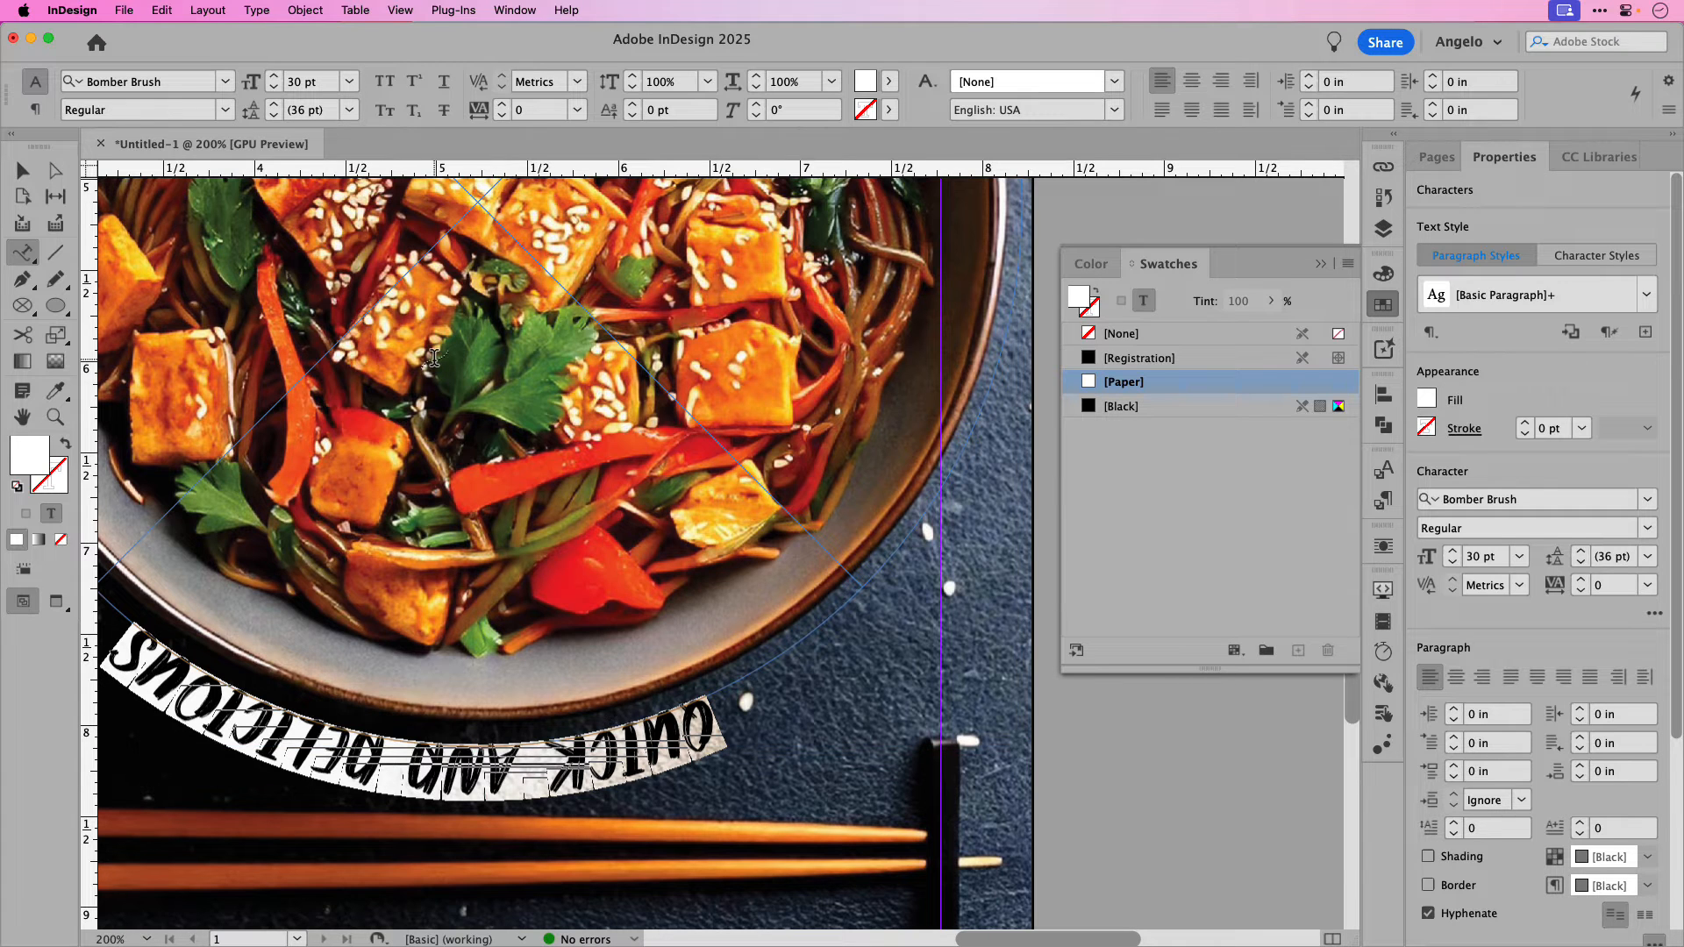
key("super+0")
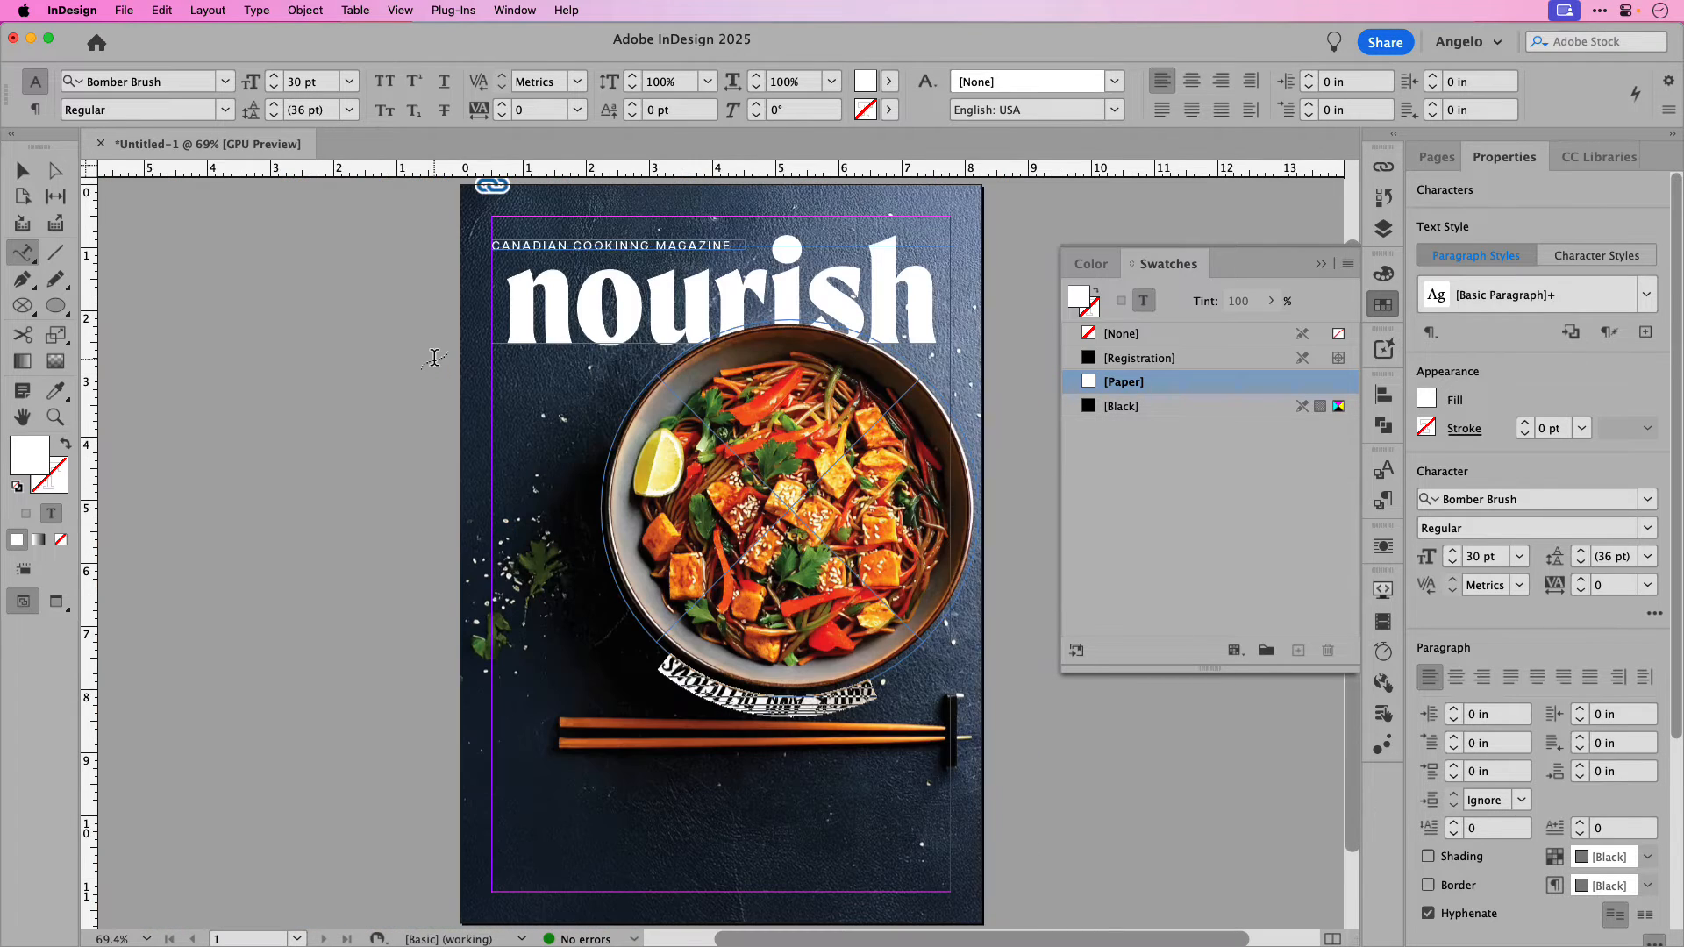
left_click(23, 171)
left_click(759, 586)
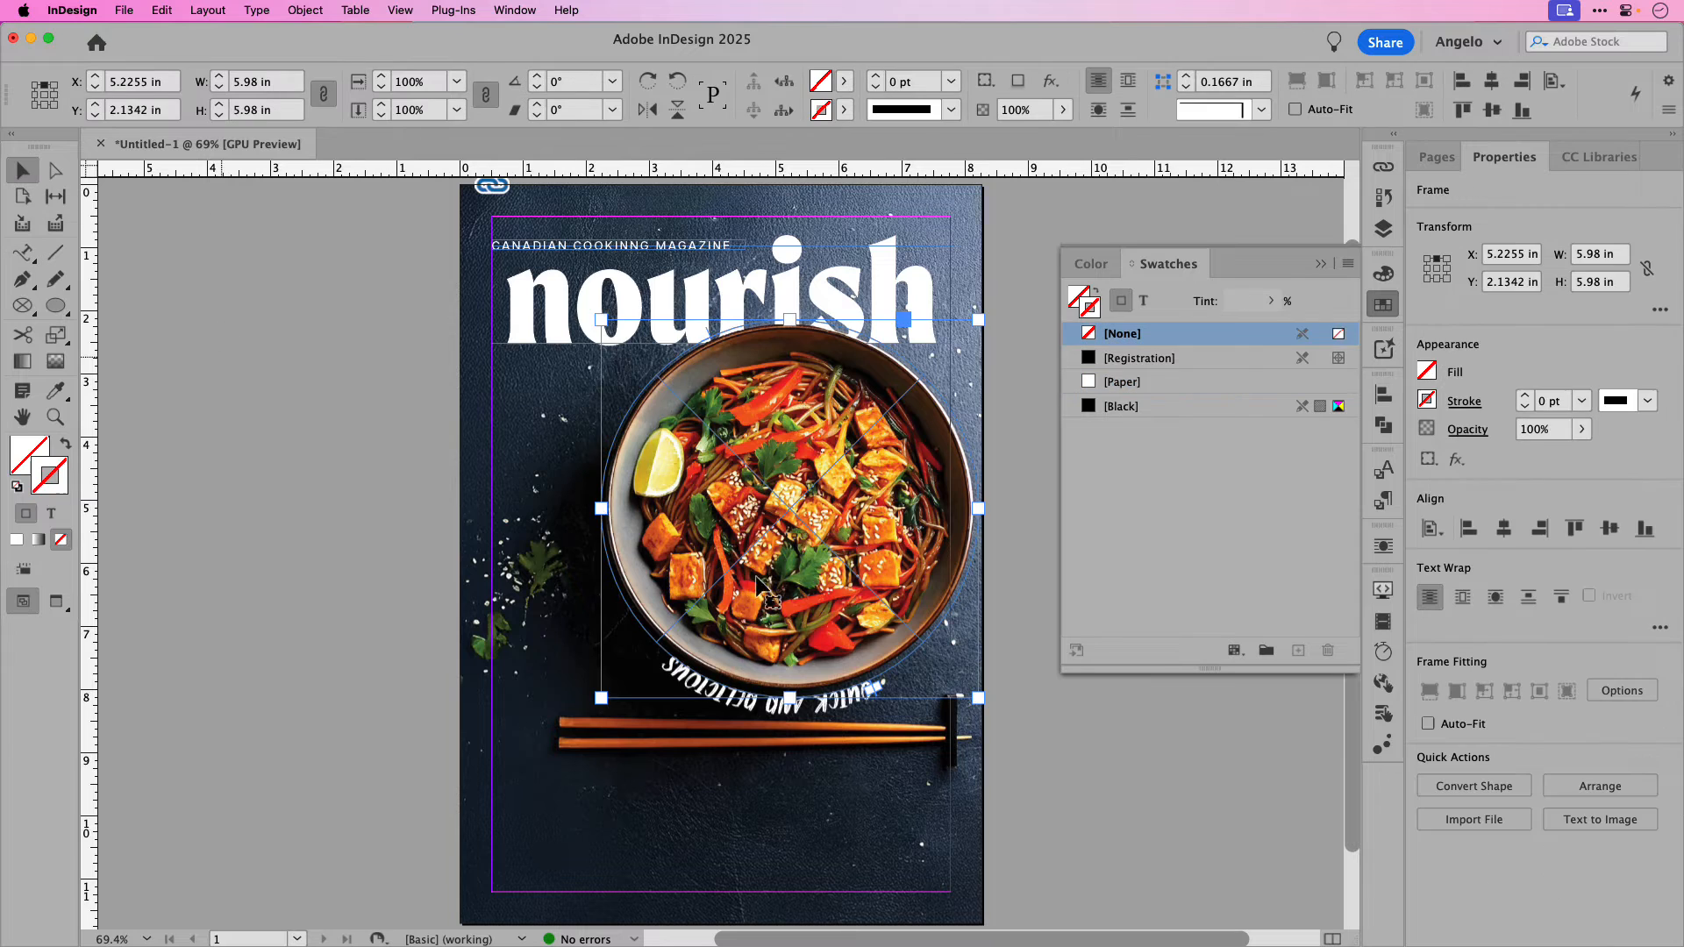
left_click(1035, 733)
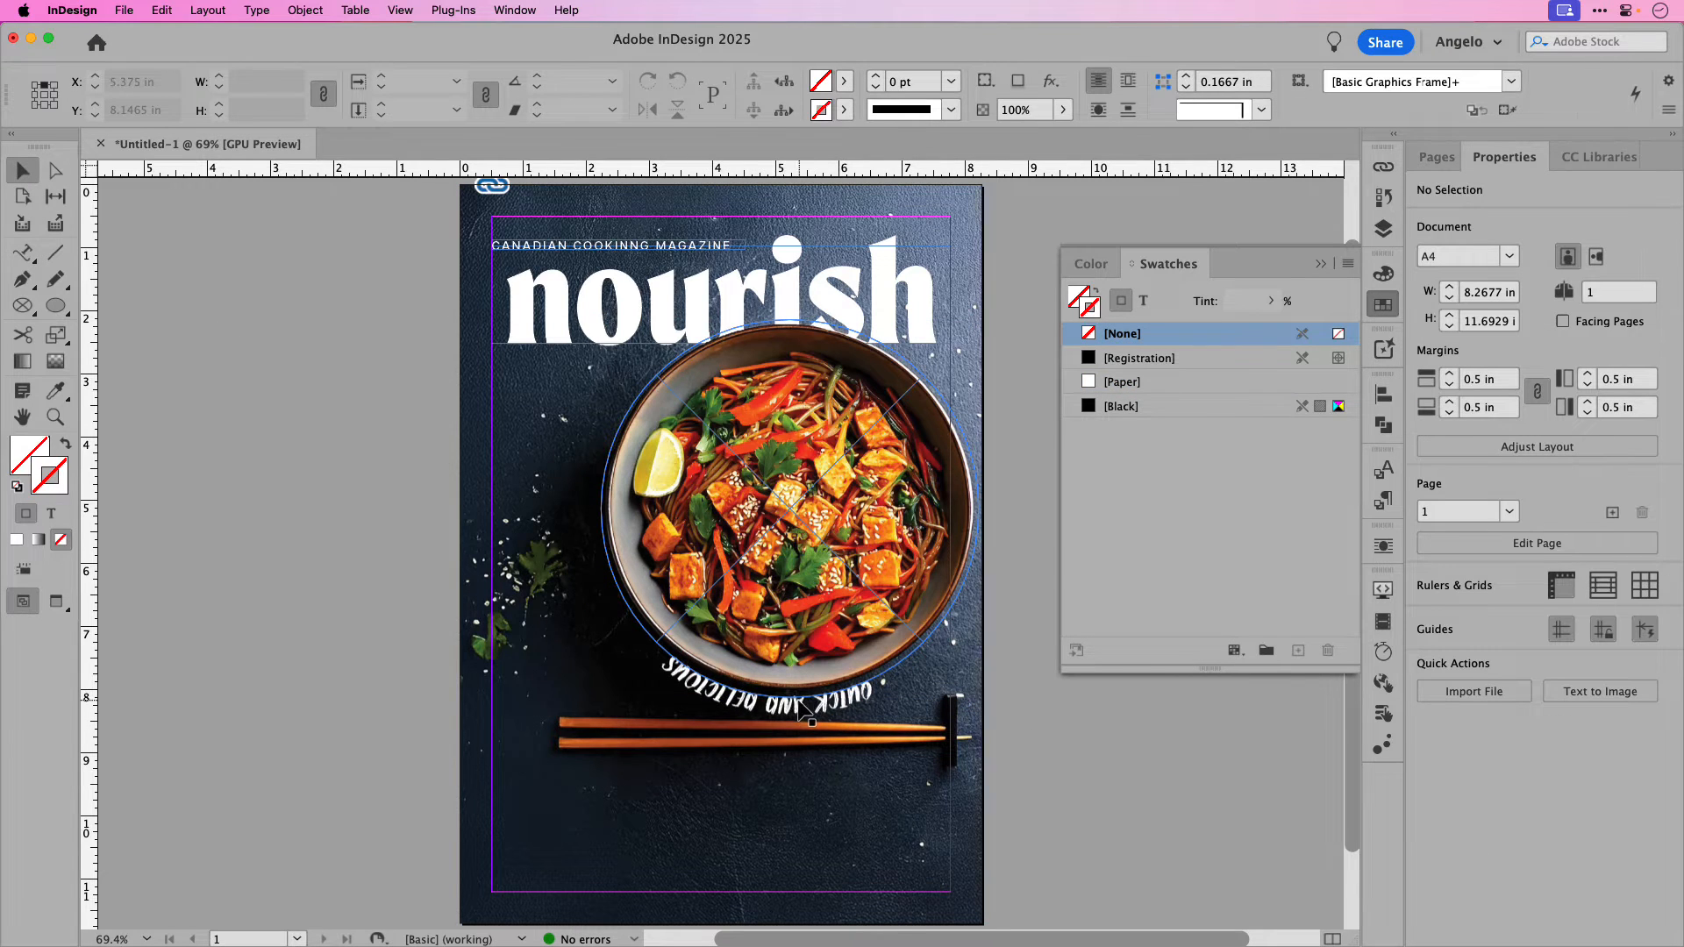
Step: Flip the curved text in the Type on a Path options and set its alignment to Center
double_click(799, 699)
key("super+a")
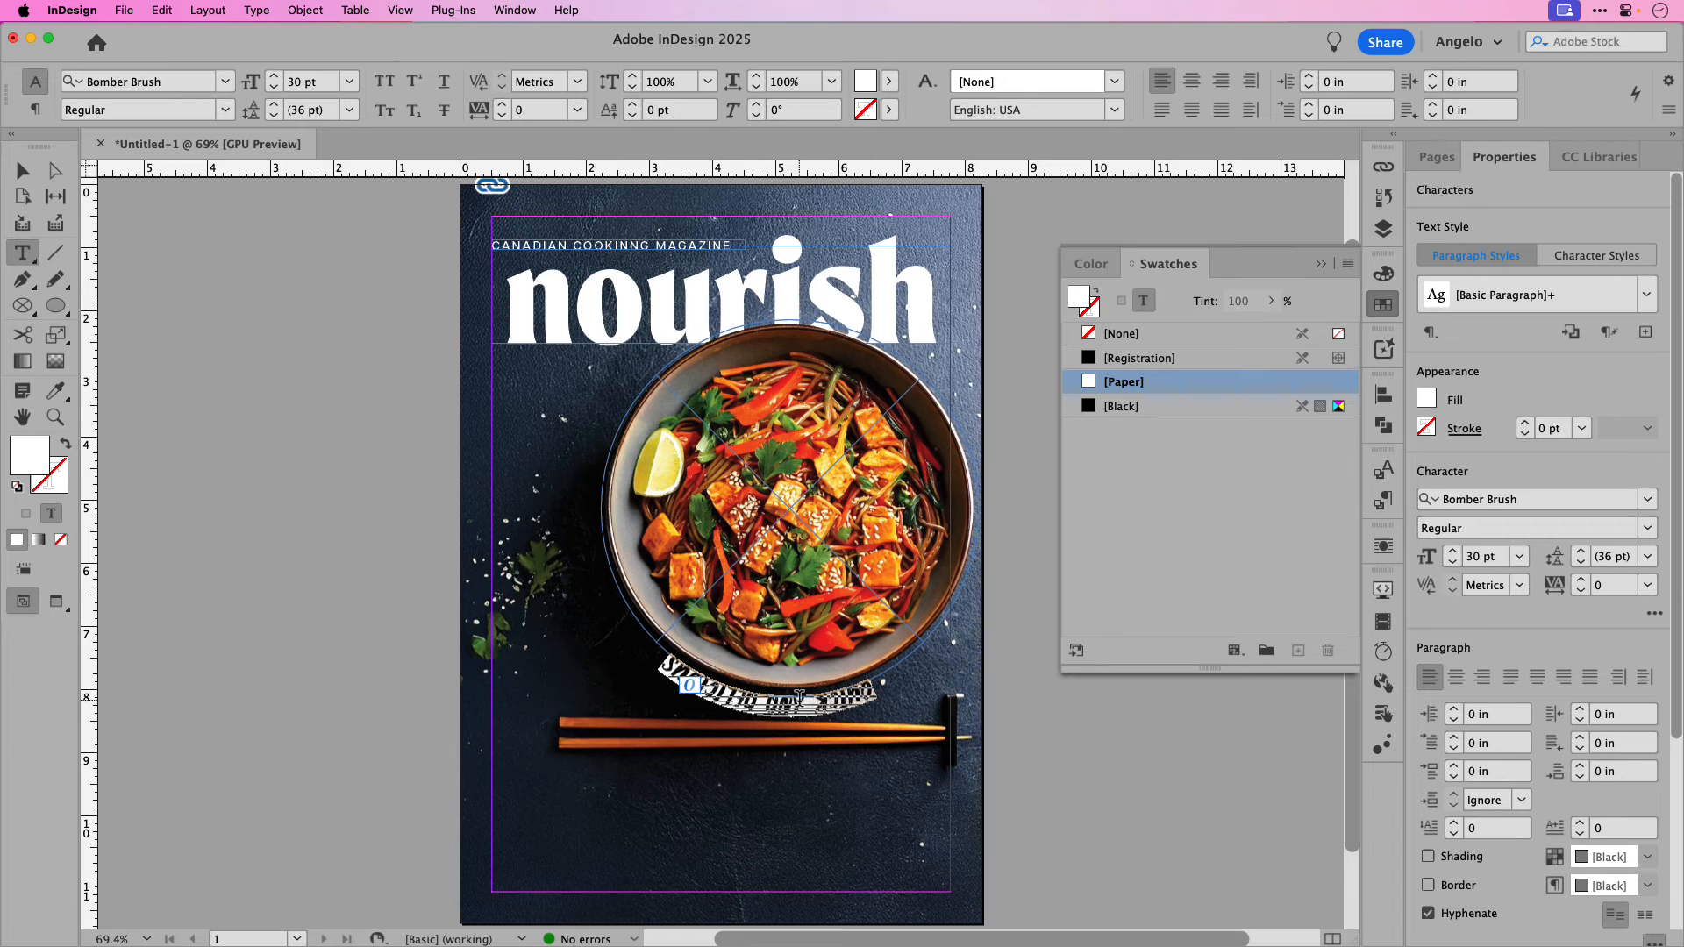
left_click(257, 10)
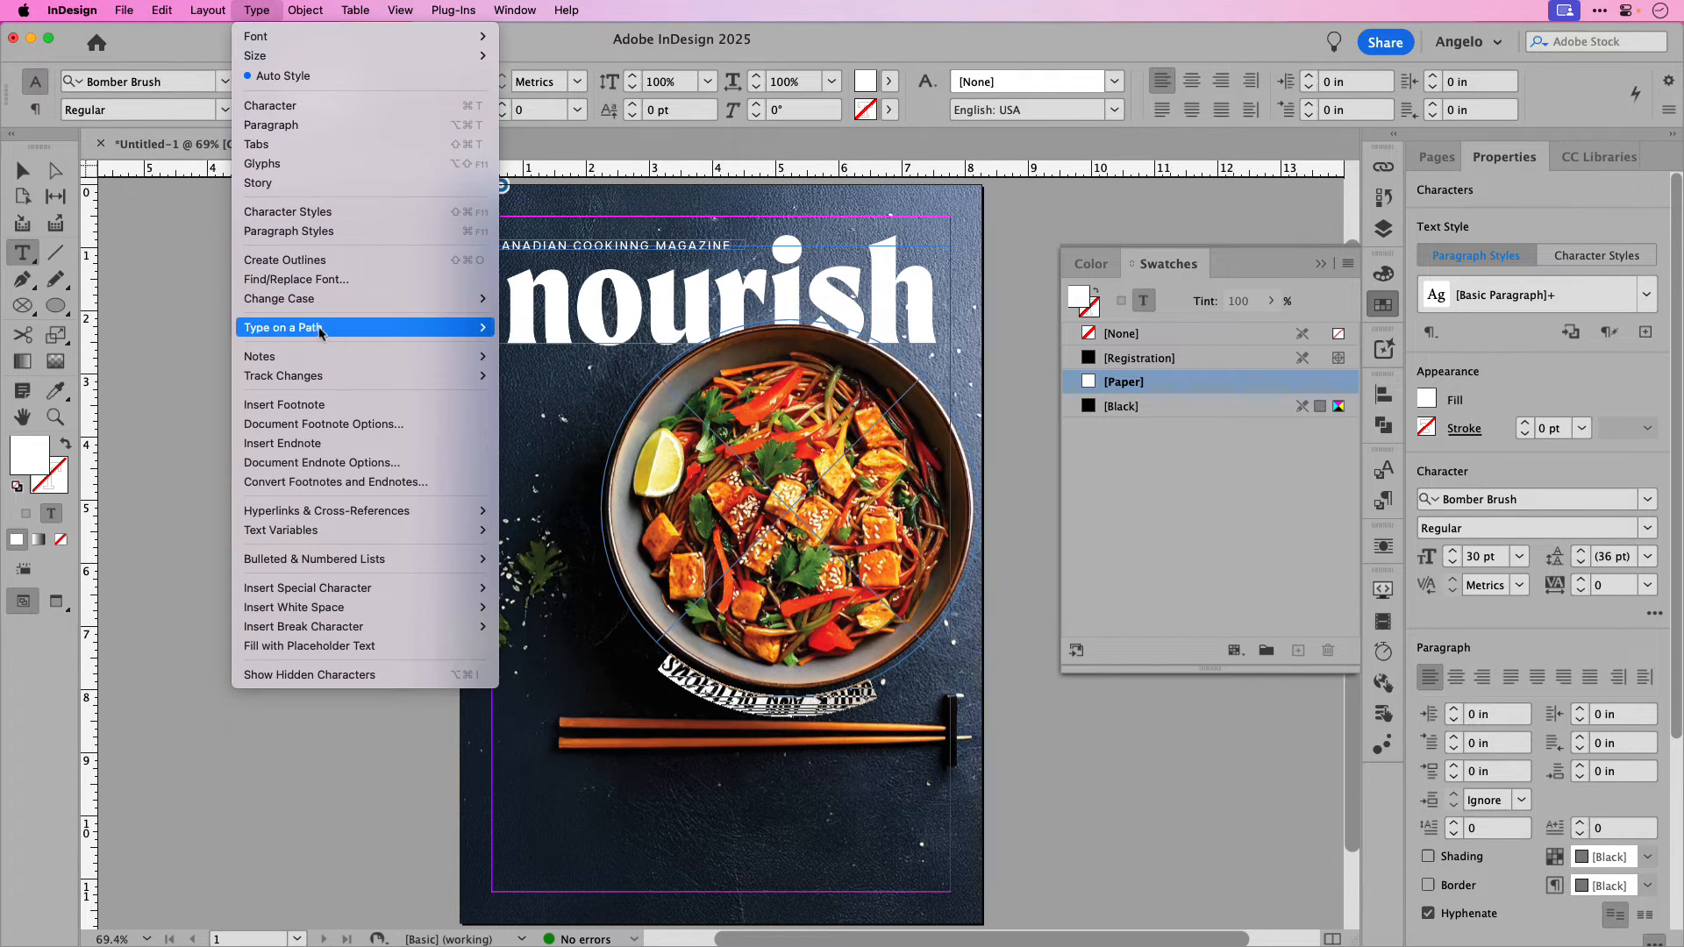
mouse_move(318, 328)
left_click(543, 330)
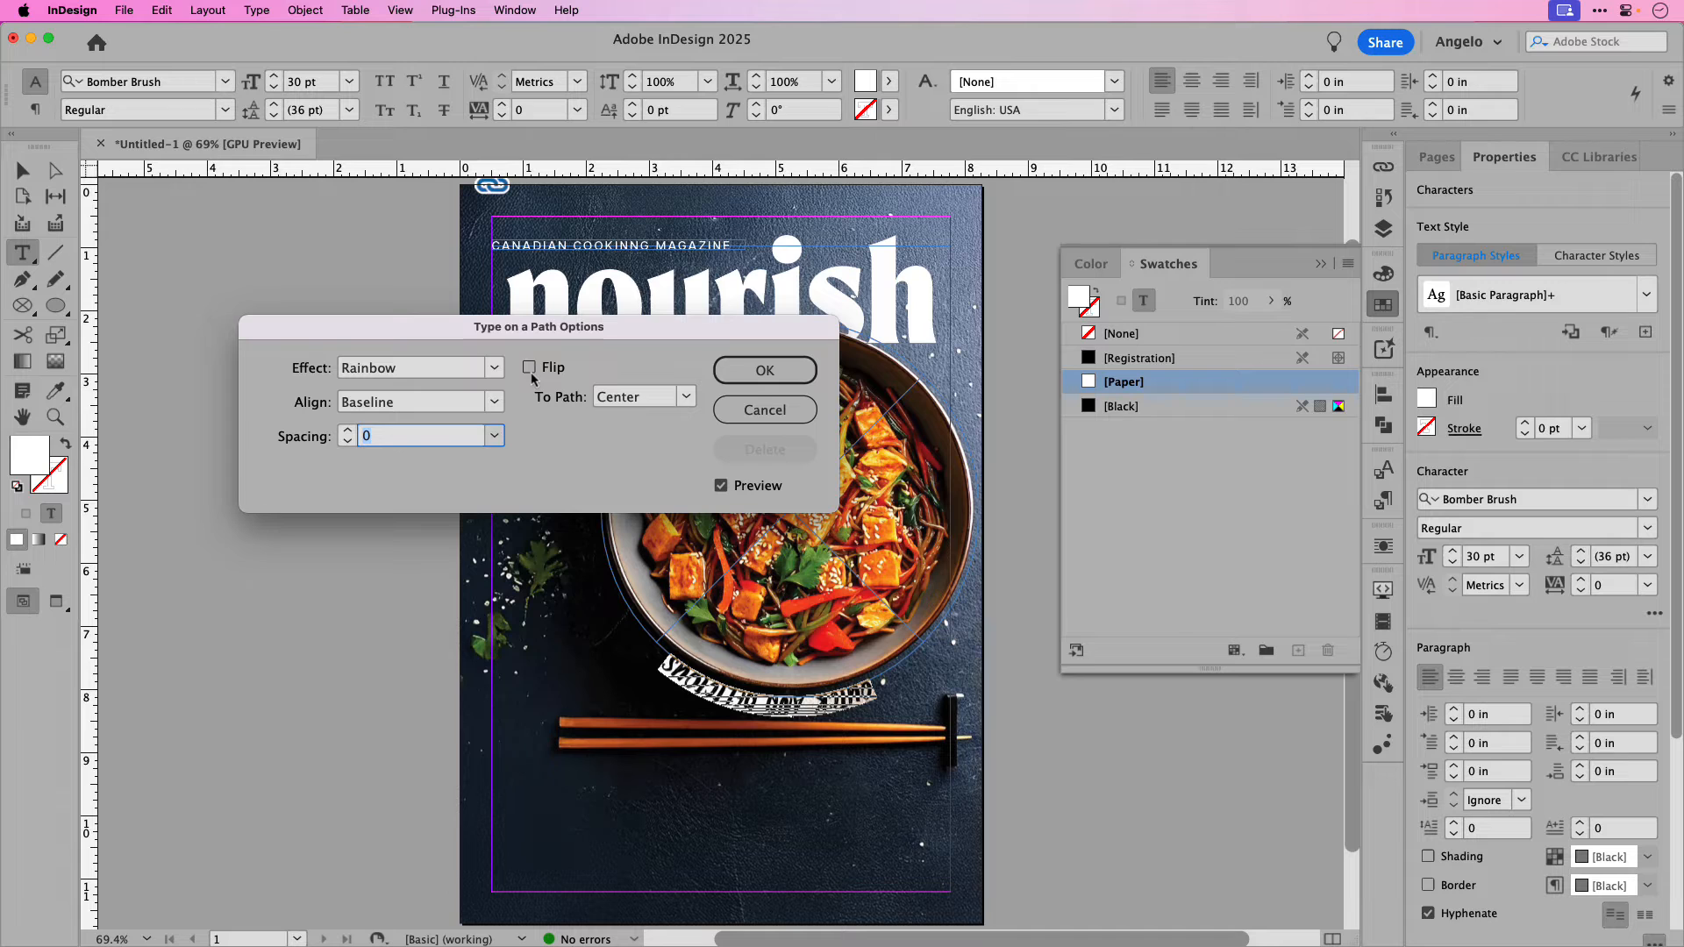
left_click(530, 368)
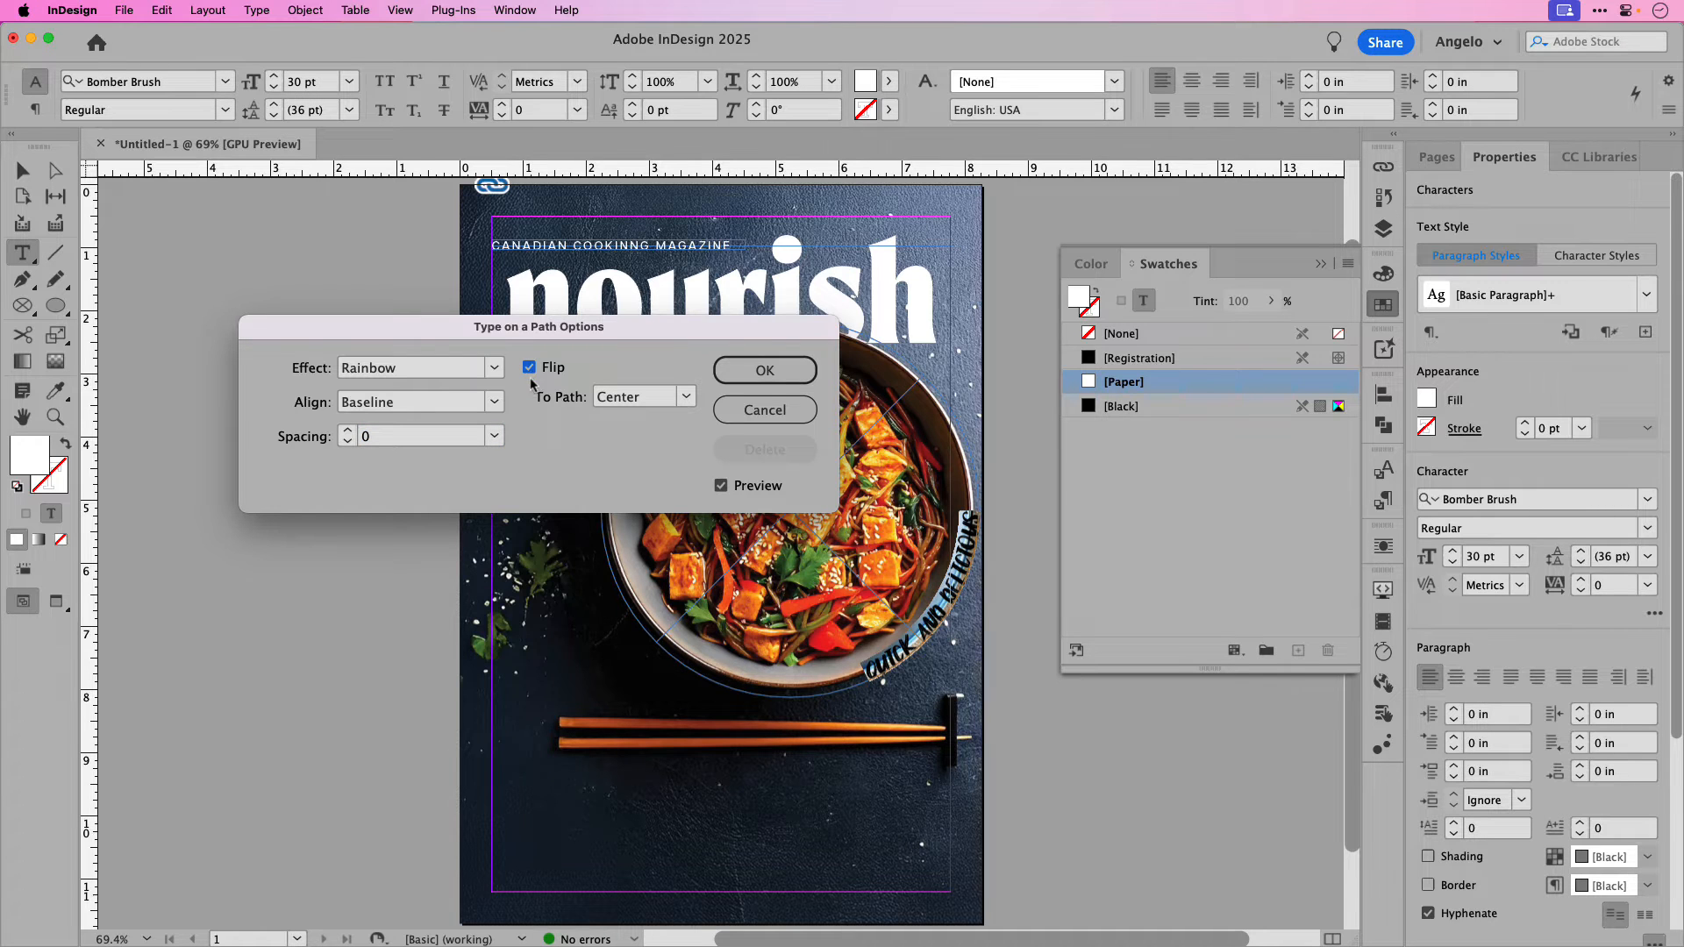
left_click(493, 405)
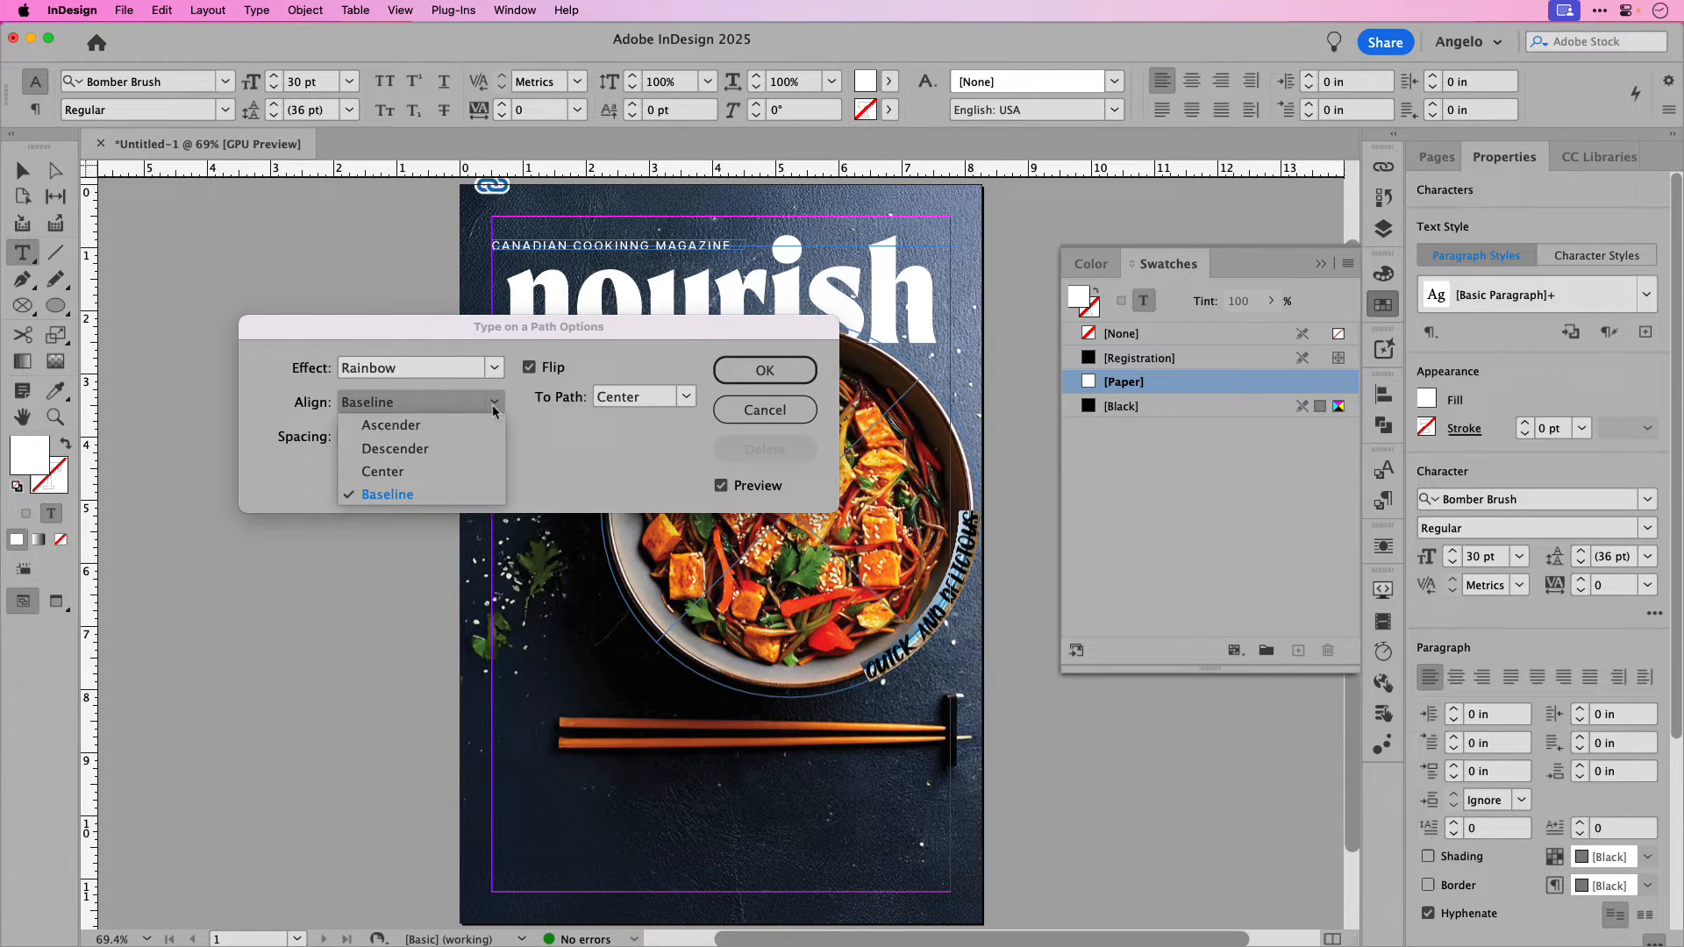
left_click(449, 467)
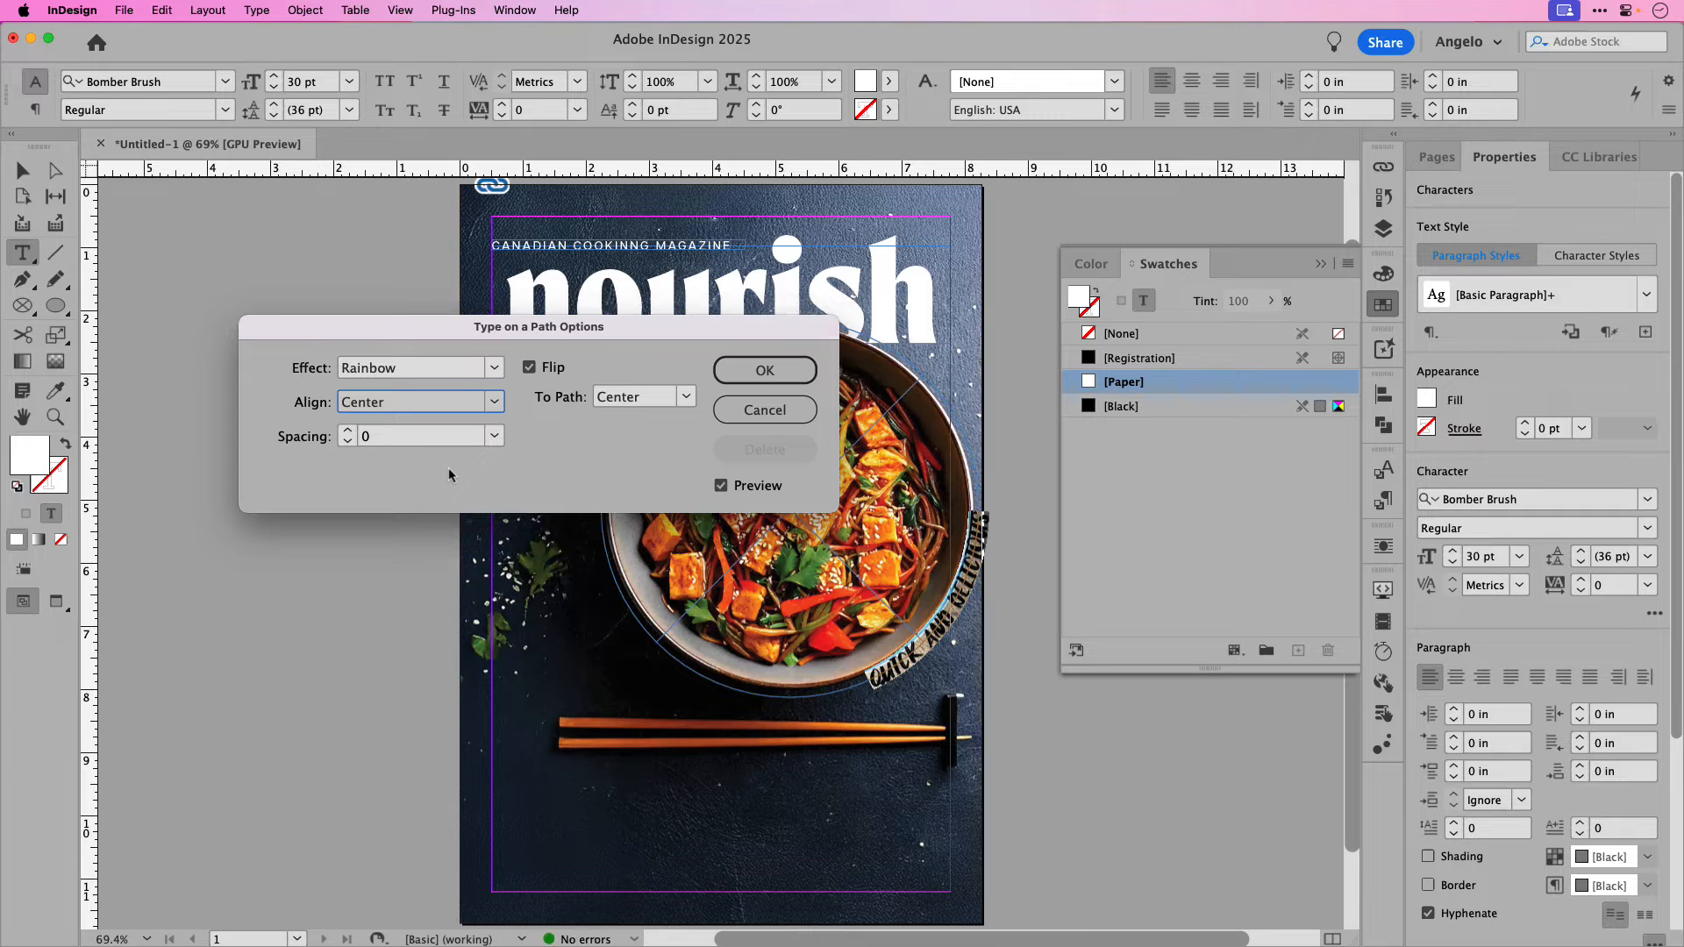
left_click(763, 371)
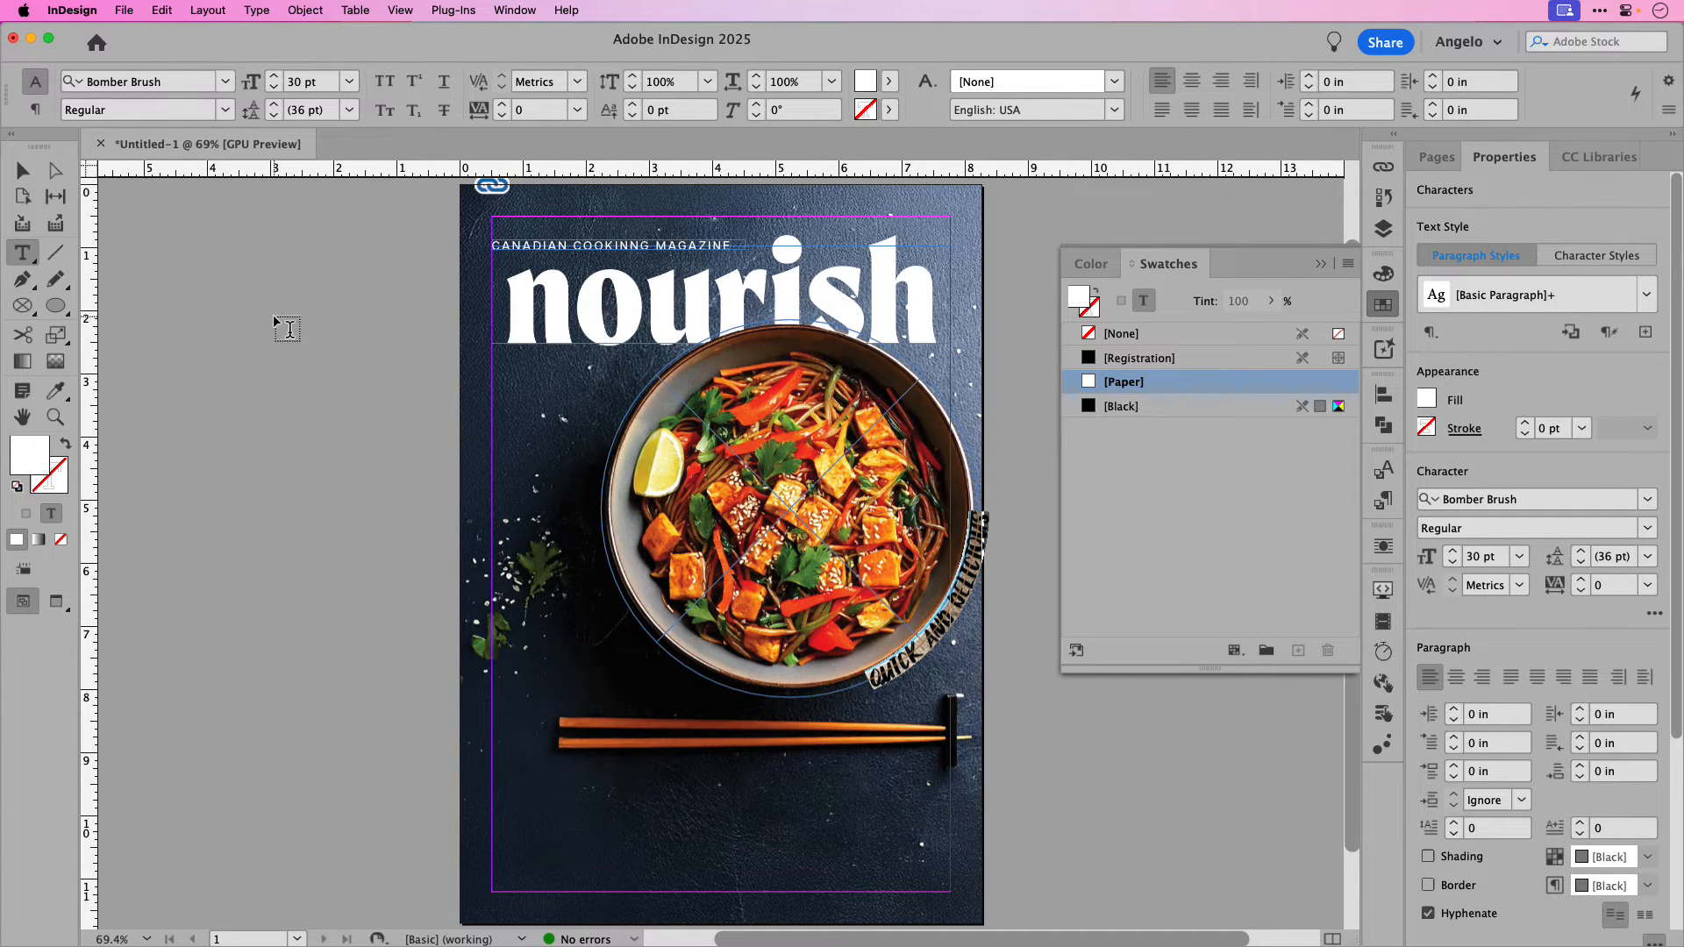
Step: Move the curved text's start bracket to the bowl's lower left and its end bracket to the lower right, leaving room for all the words
left_click(24, 173)
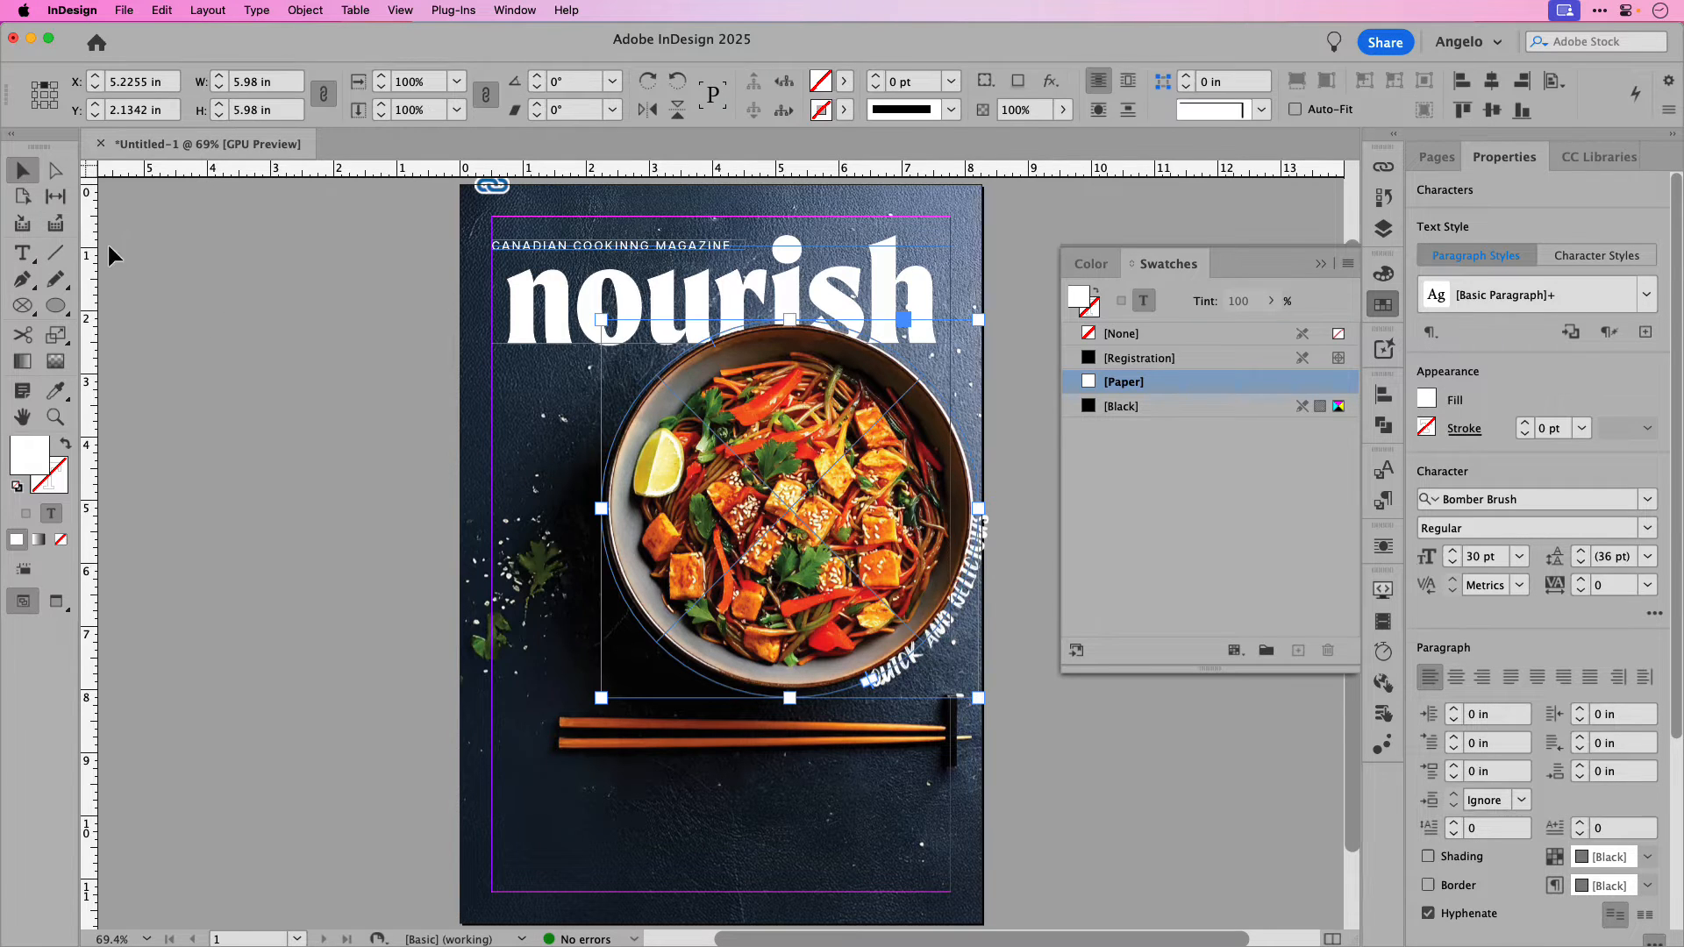
left_click(603, 535)
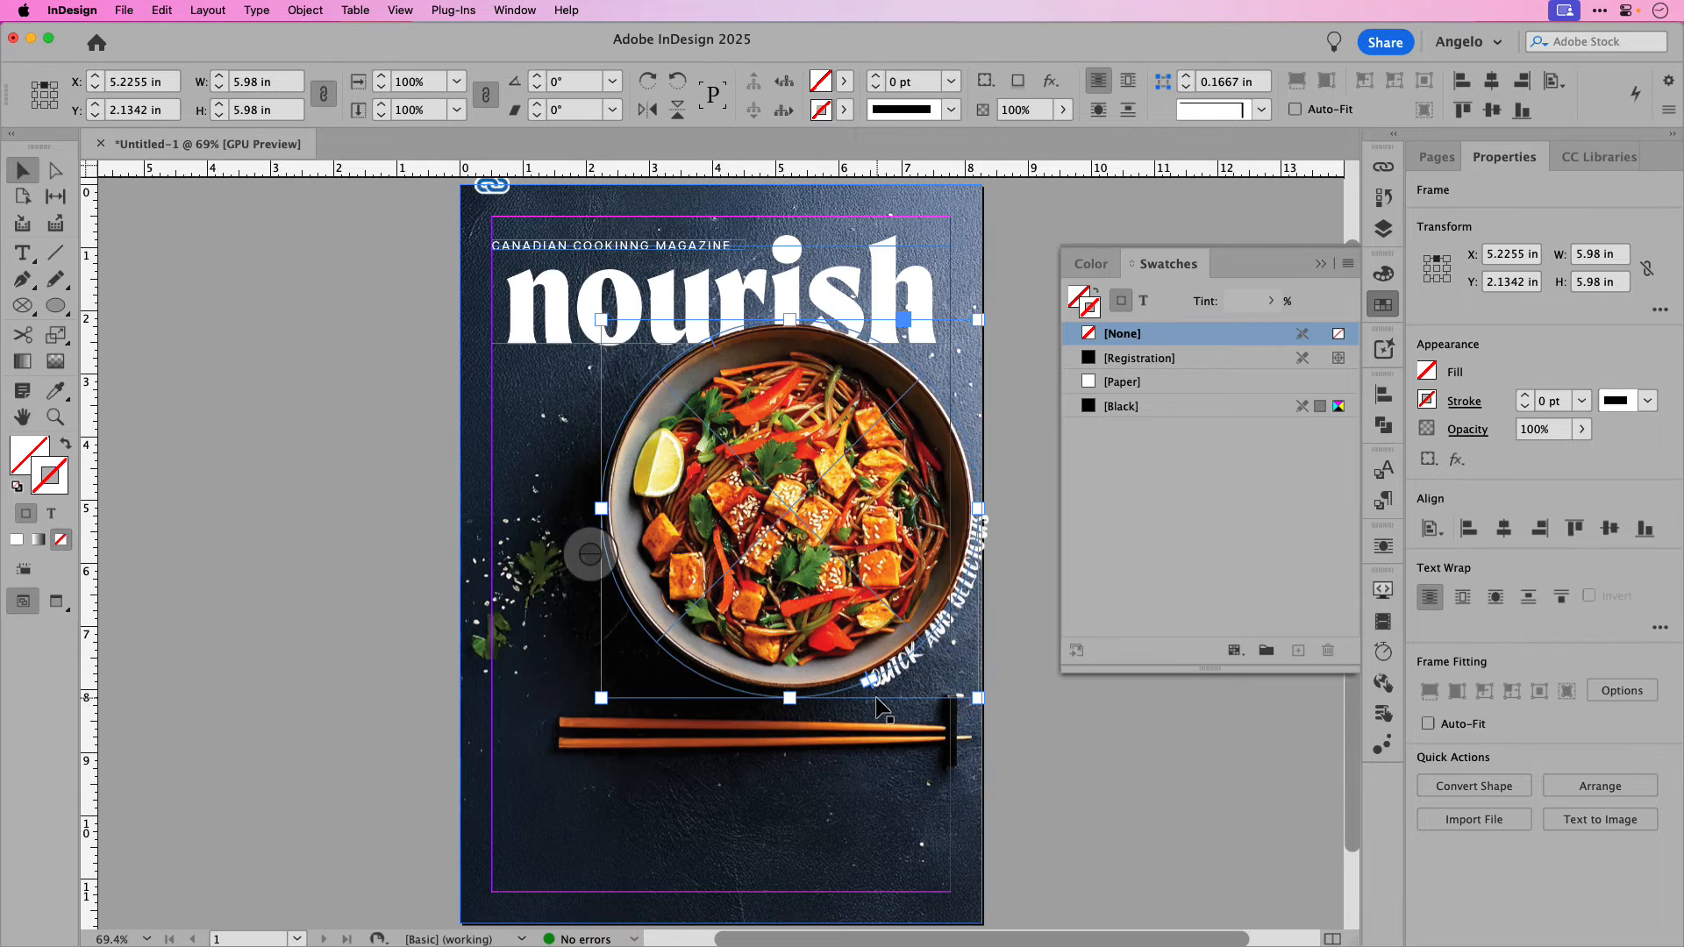
scroll(868, 697, "up", 5)
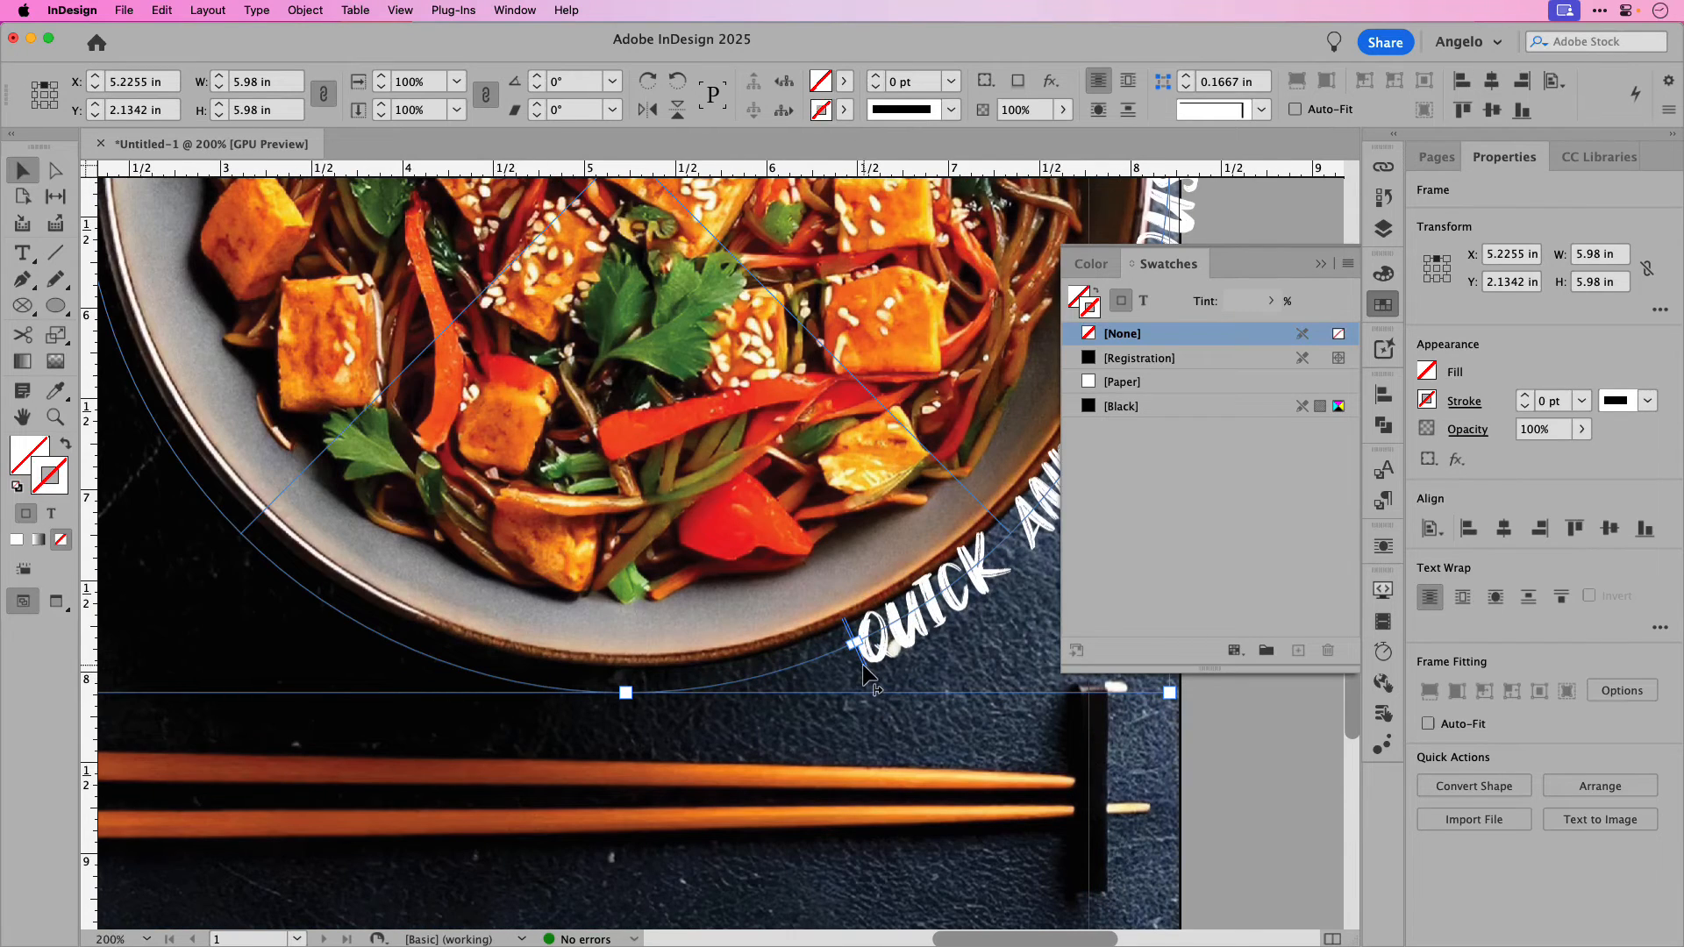
left_click_drag(863, 675, 412, 671)
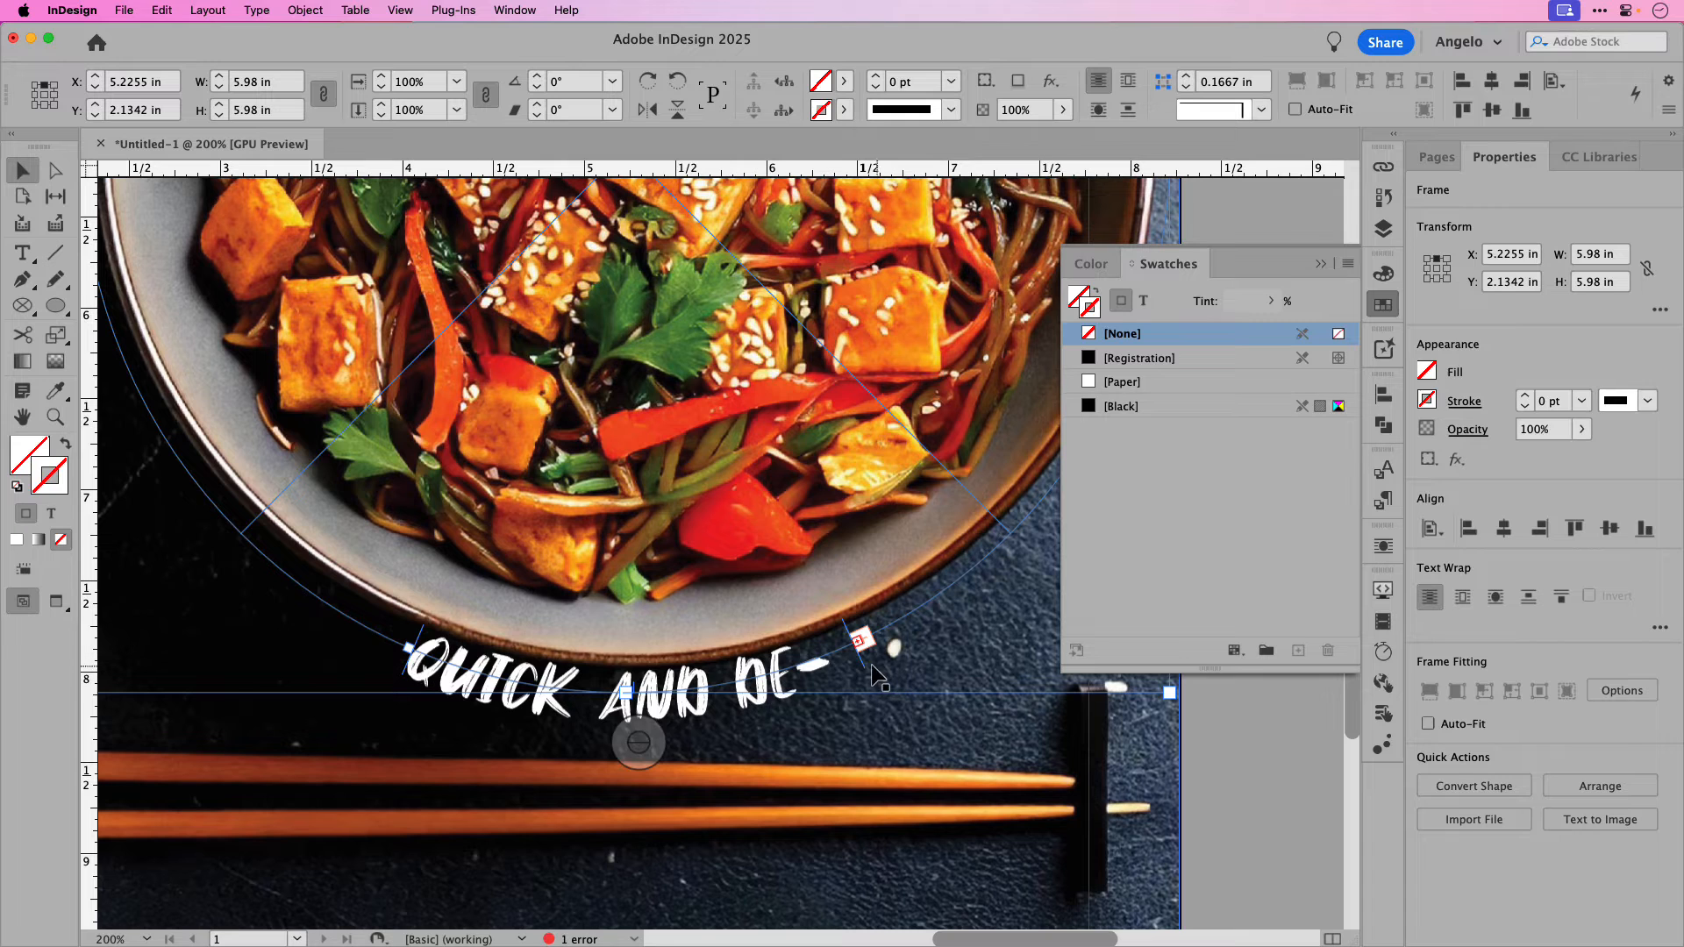
left_click_drag(868, 675, 1064, 537)
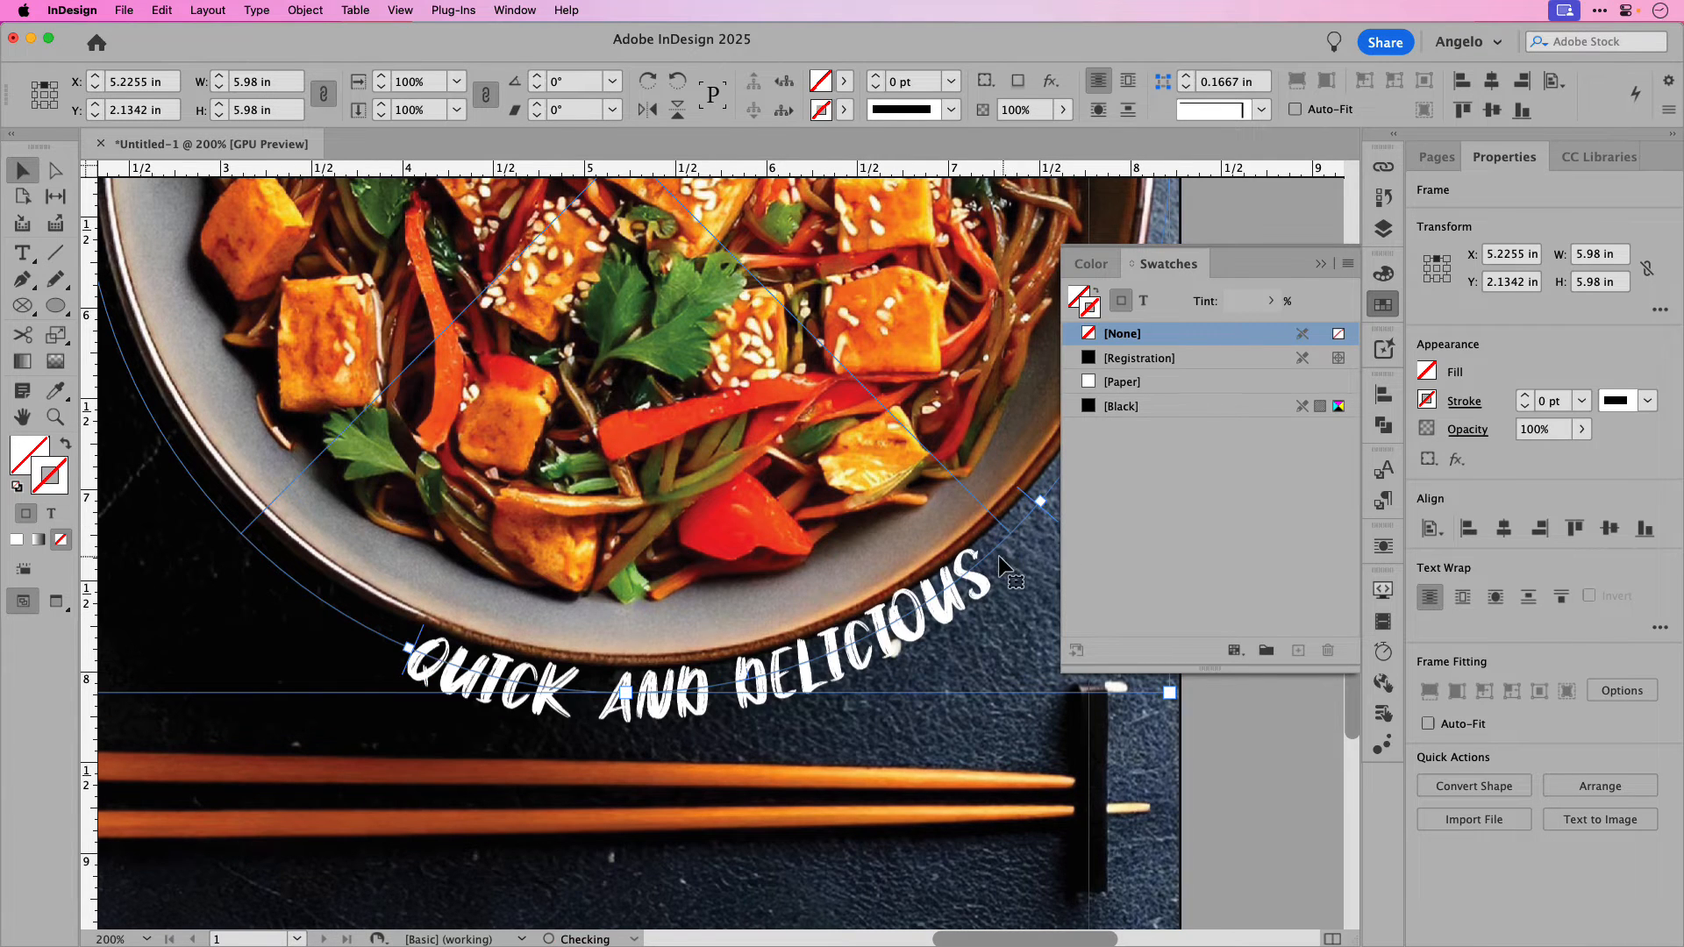
Step: Extend the path's end bracket up the bowl's right side, slide the text start to just below the bowl's bottom center, and preview the page
scroll(1008, 570, "down", 1)
scroll(999, 570, "down", 2)
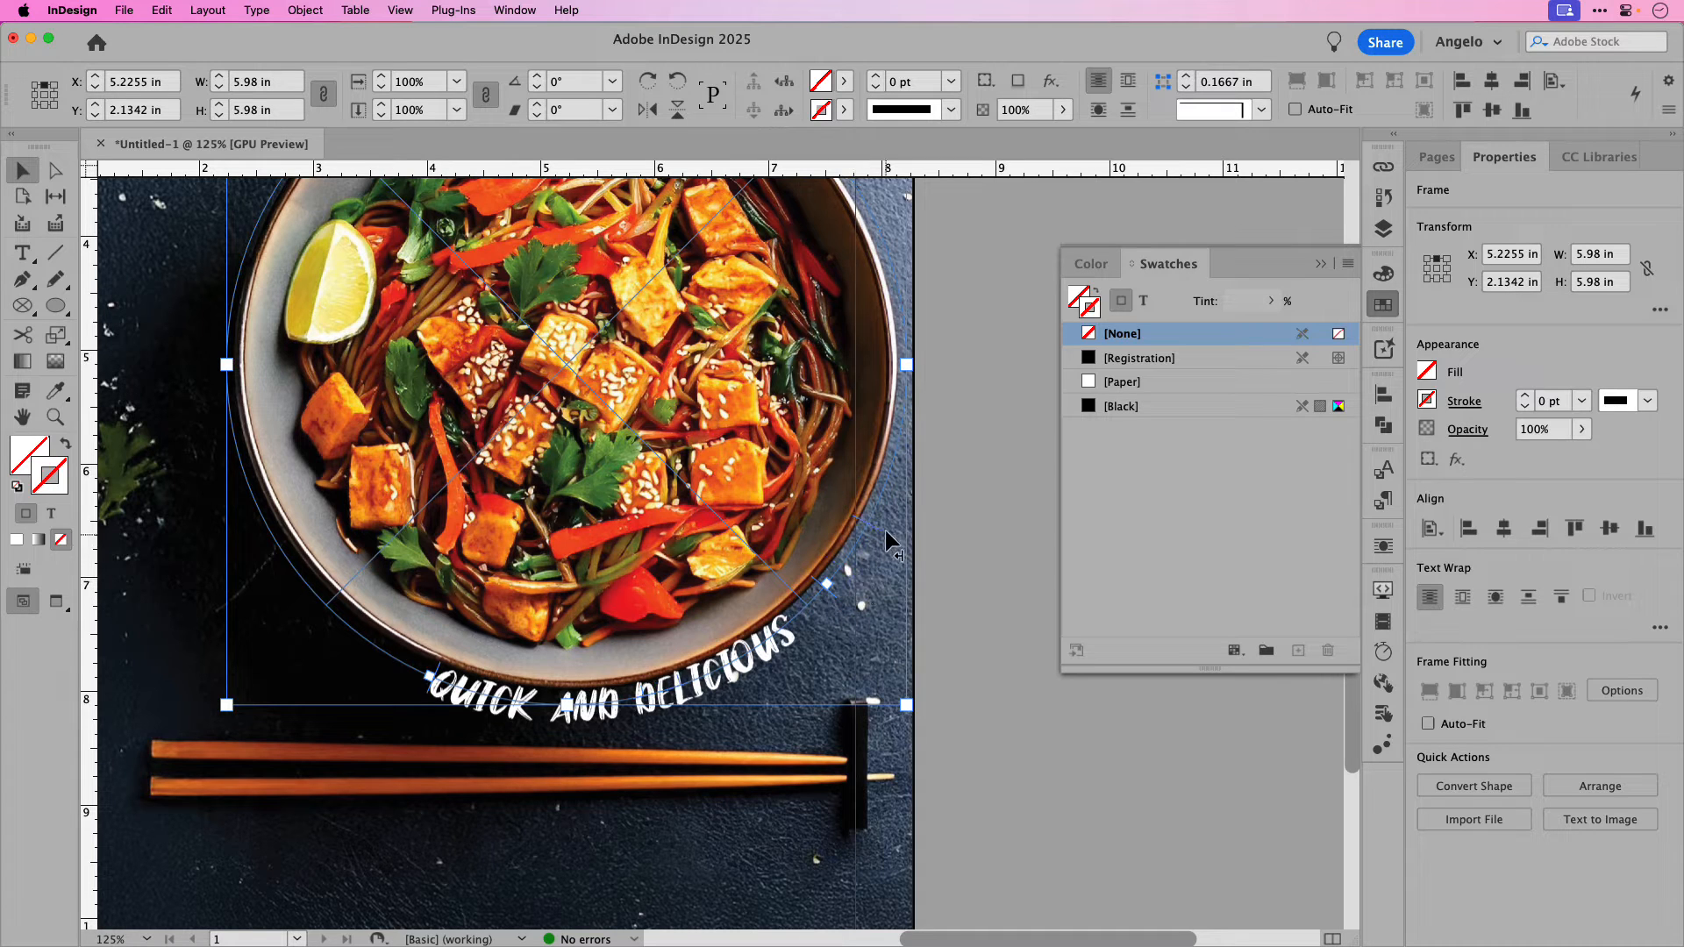
left_click_drag(890, 514, 890, 514)
left_click_drag(432, 697, 466, 690)
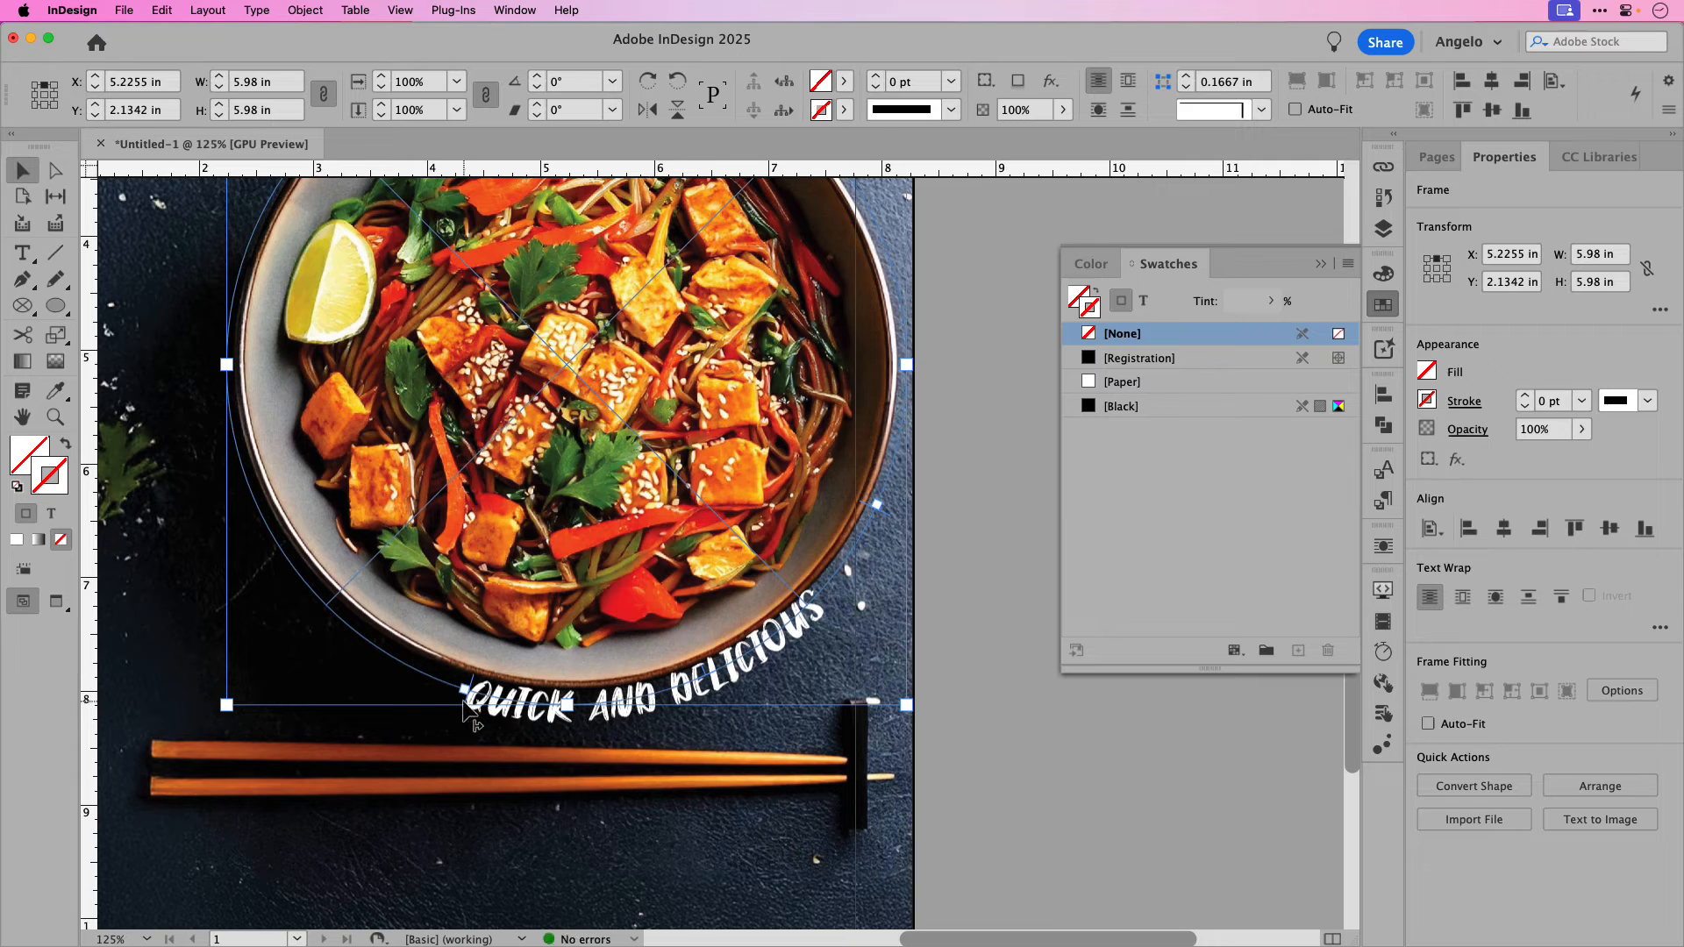
left_click_drag(471, 702, 560, 717)
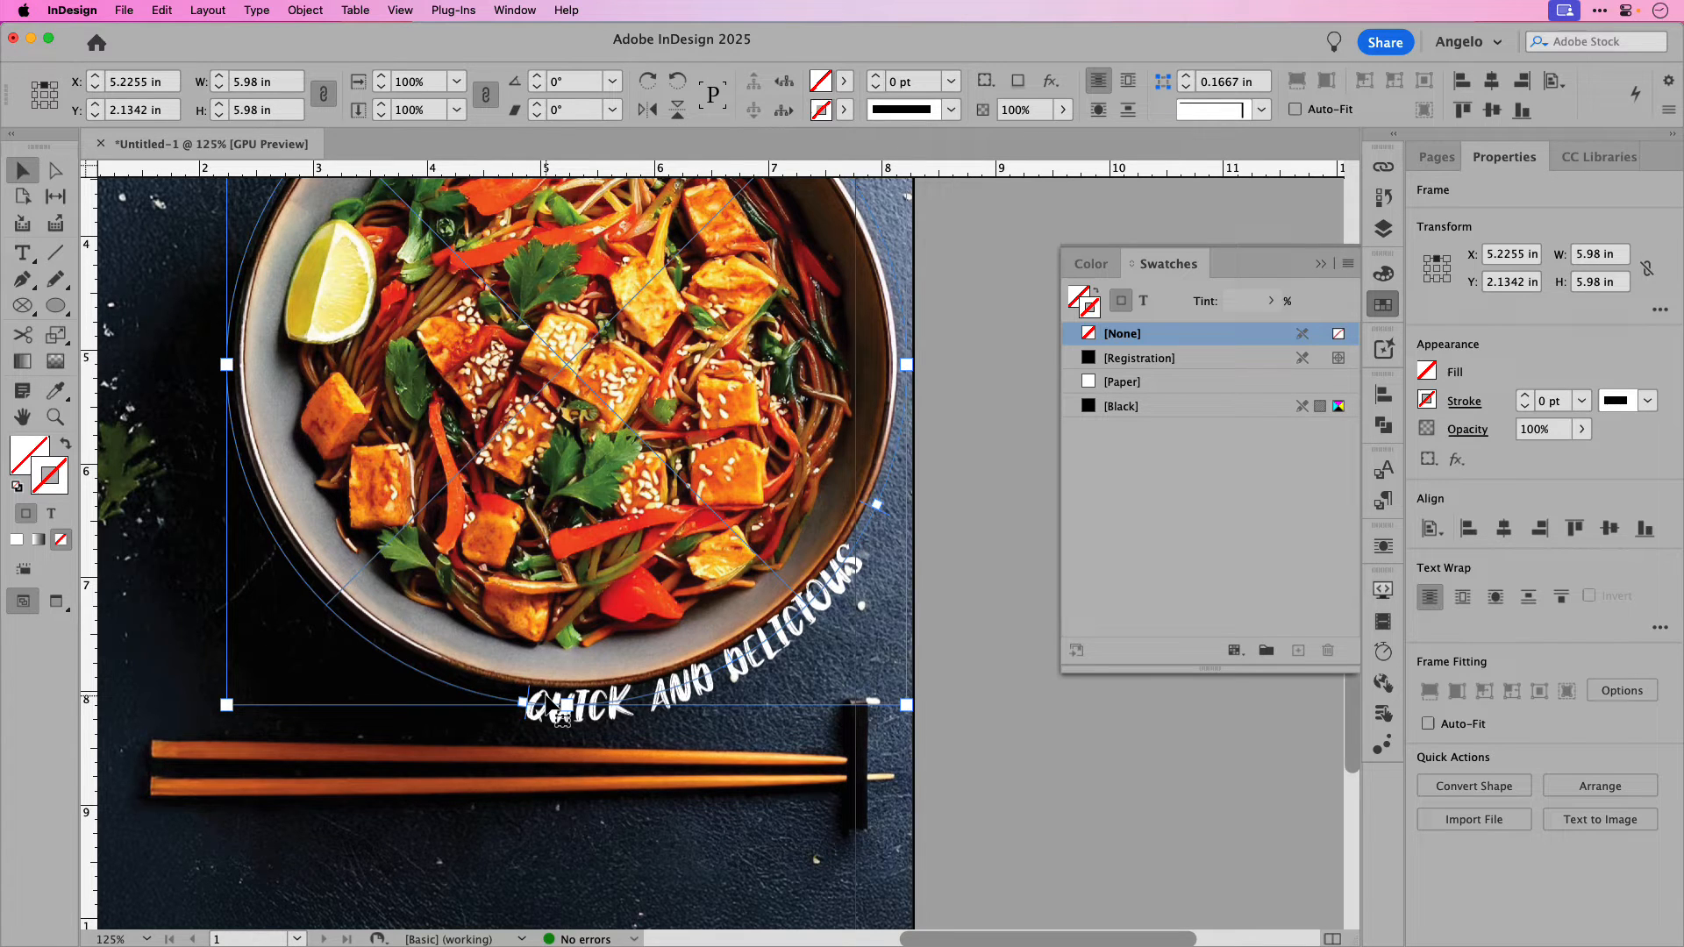
key("super+0")
key("w")
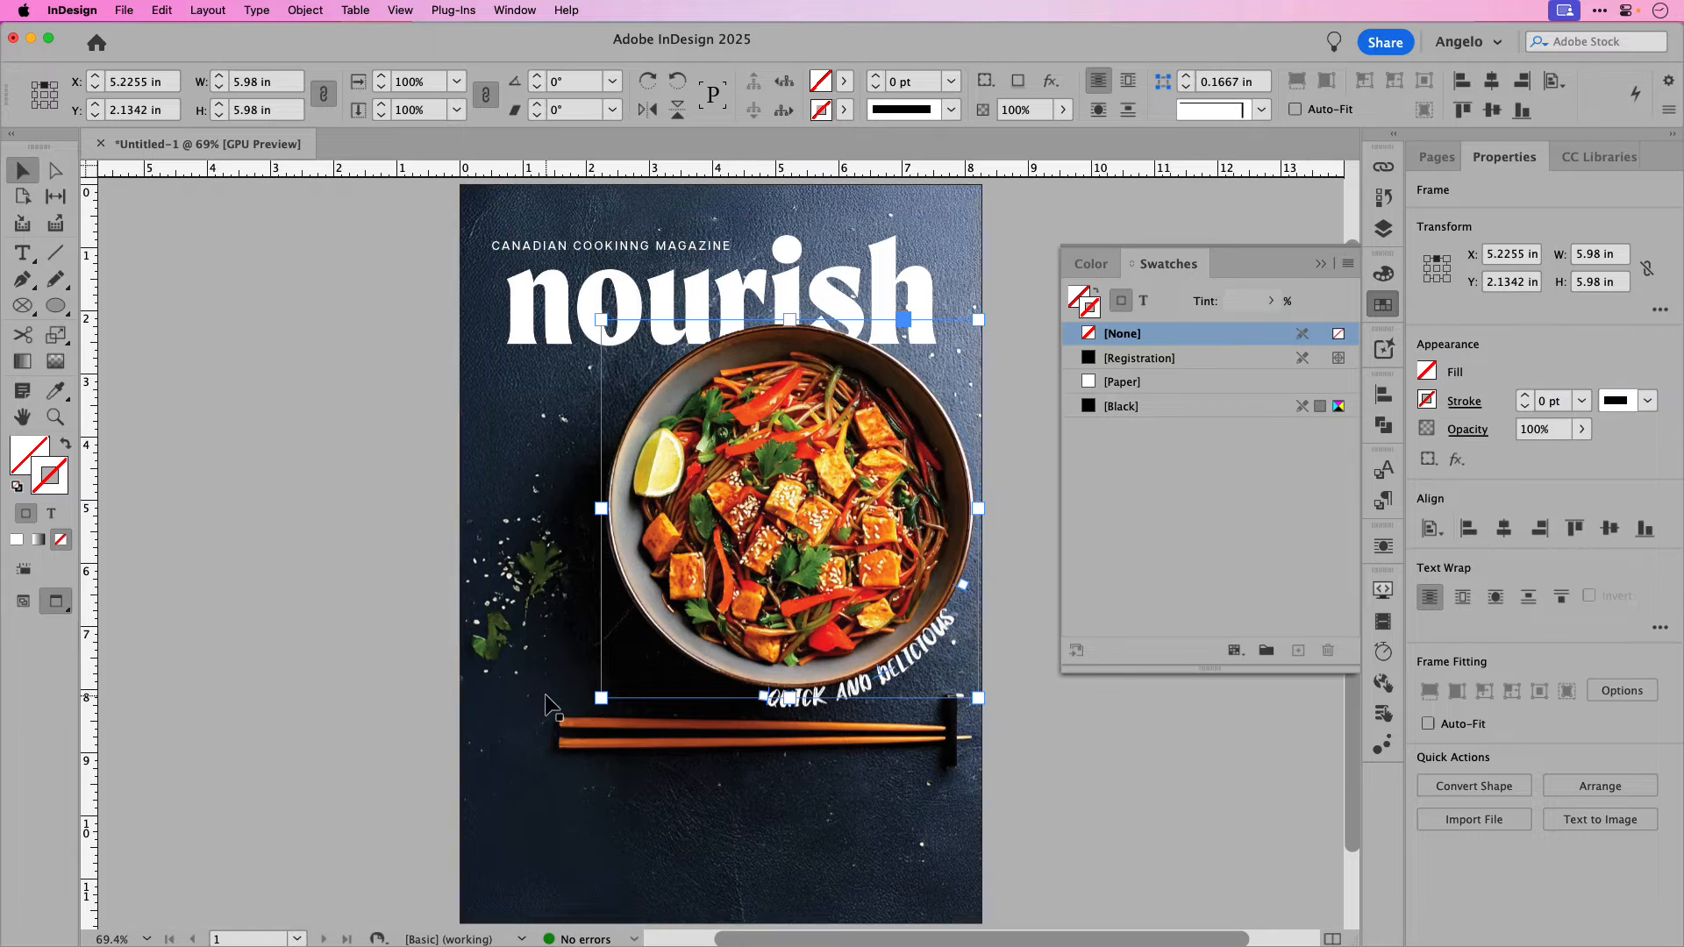
left_click(418, 667)
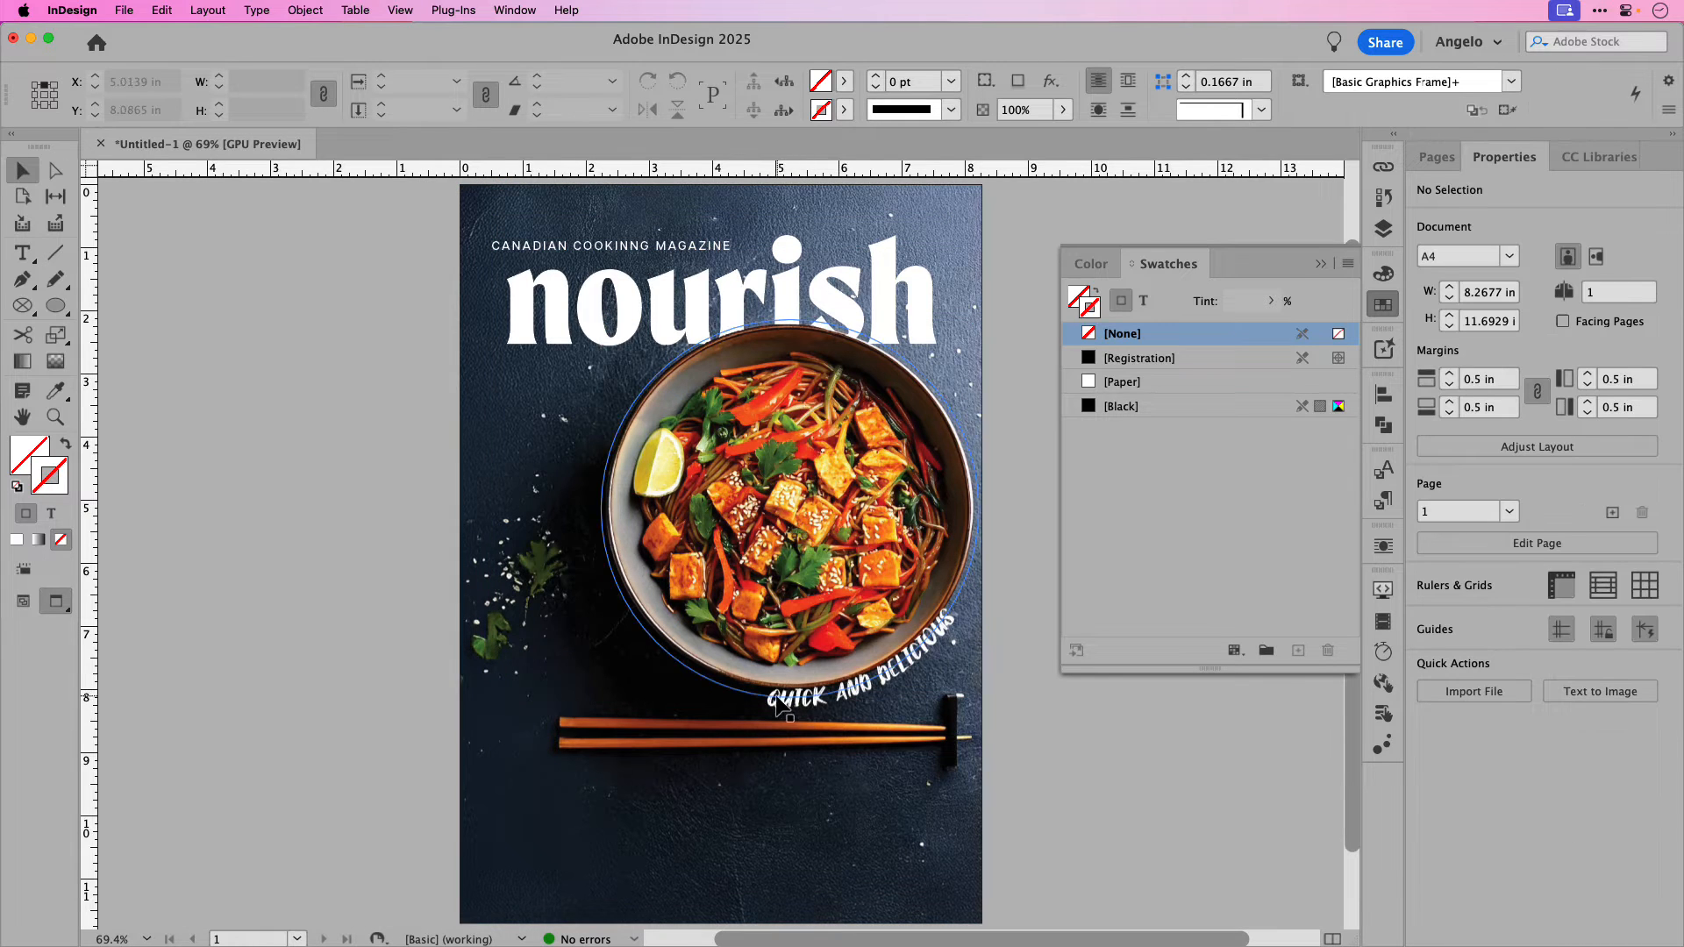
Step: Enlarge the text circle from its center to about 6.07 in wide and nudge it to about X 5.28 in, Y 2.11 in
left_click(890, 679)
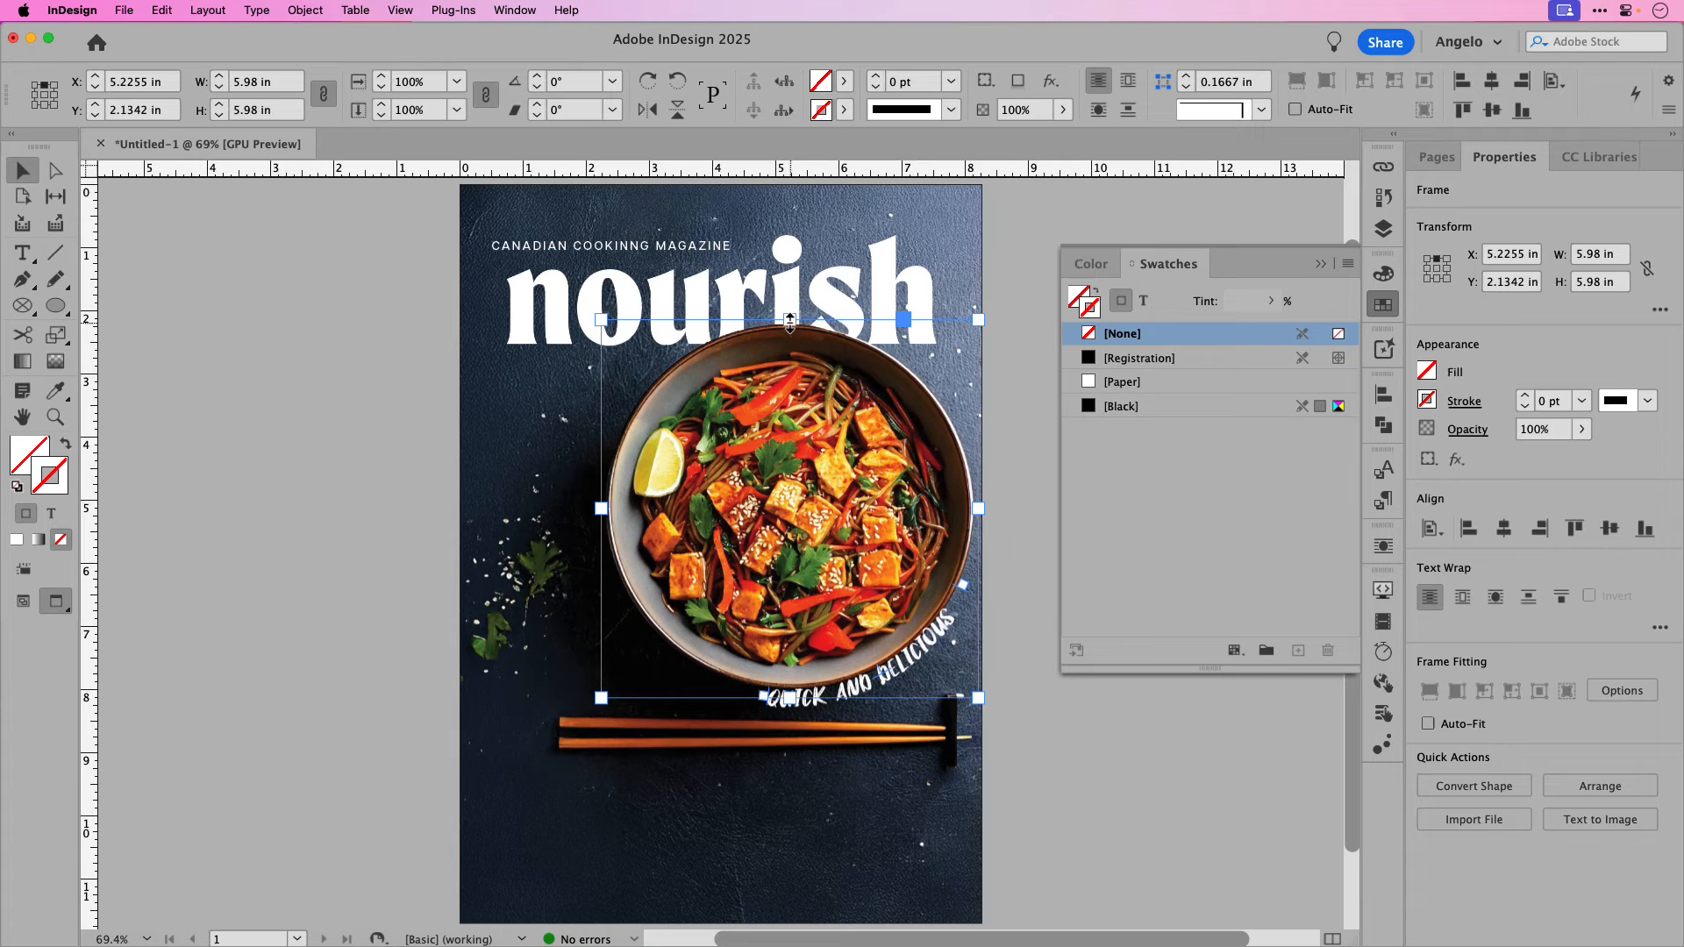
left_click_drag(789, 321, 789, 314)
key("Down")
key("Down")
key("Down")
key("Down")
key("Down")
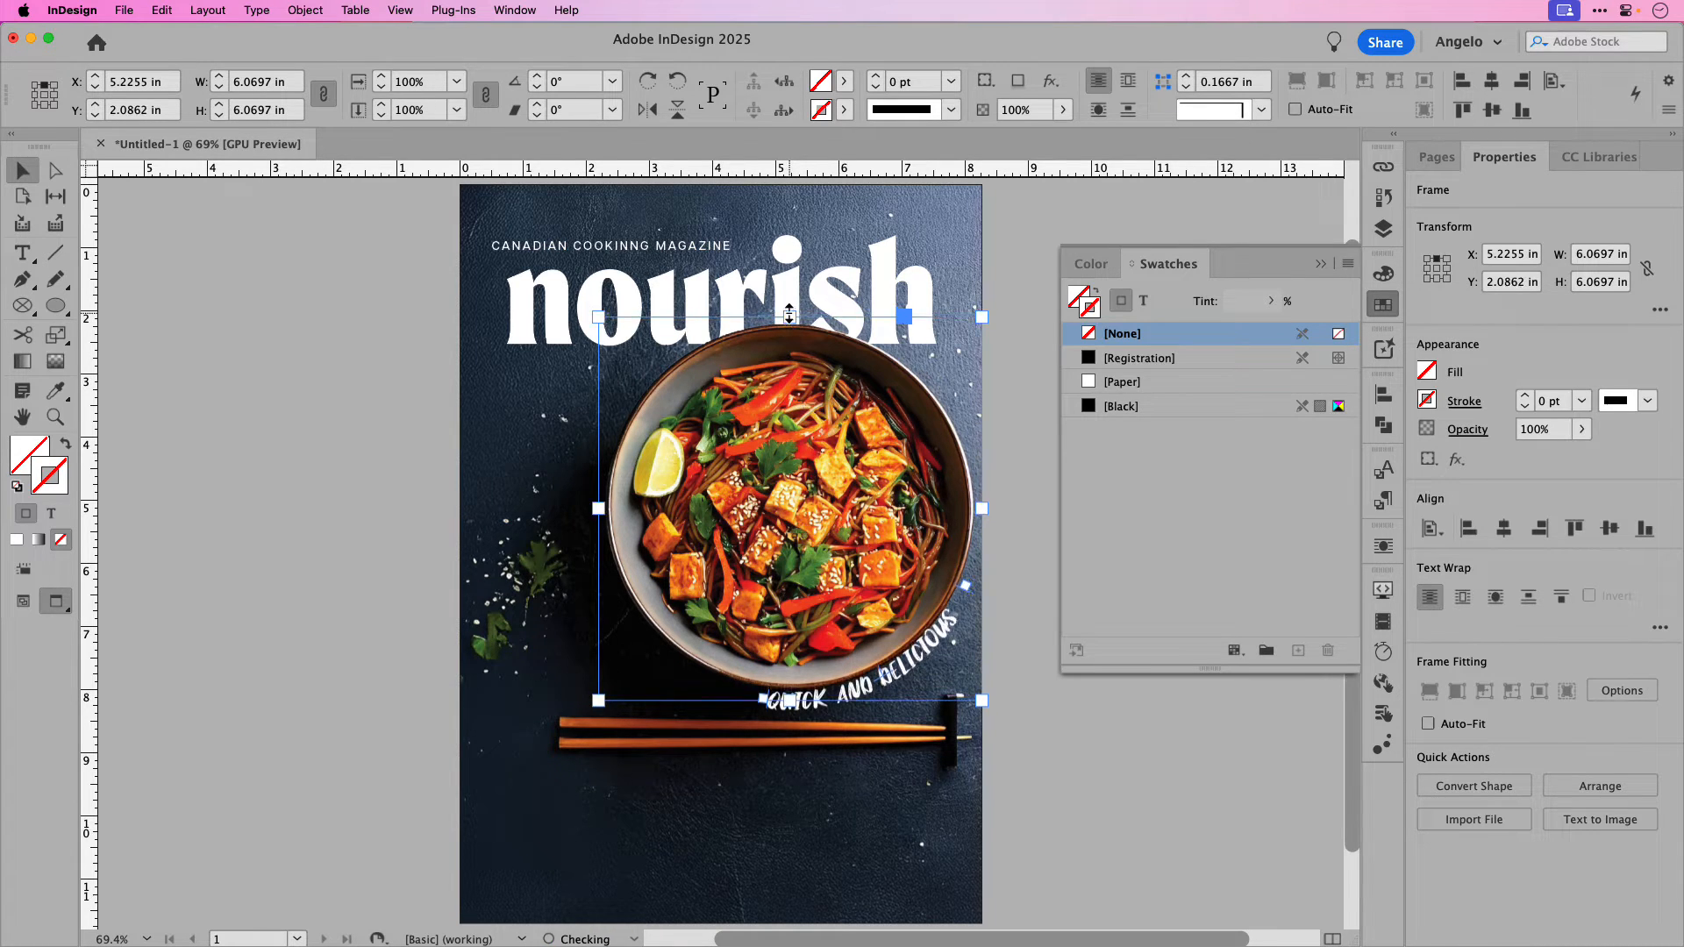
key("Right")
key("Right")
key("Right")
key("Right")
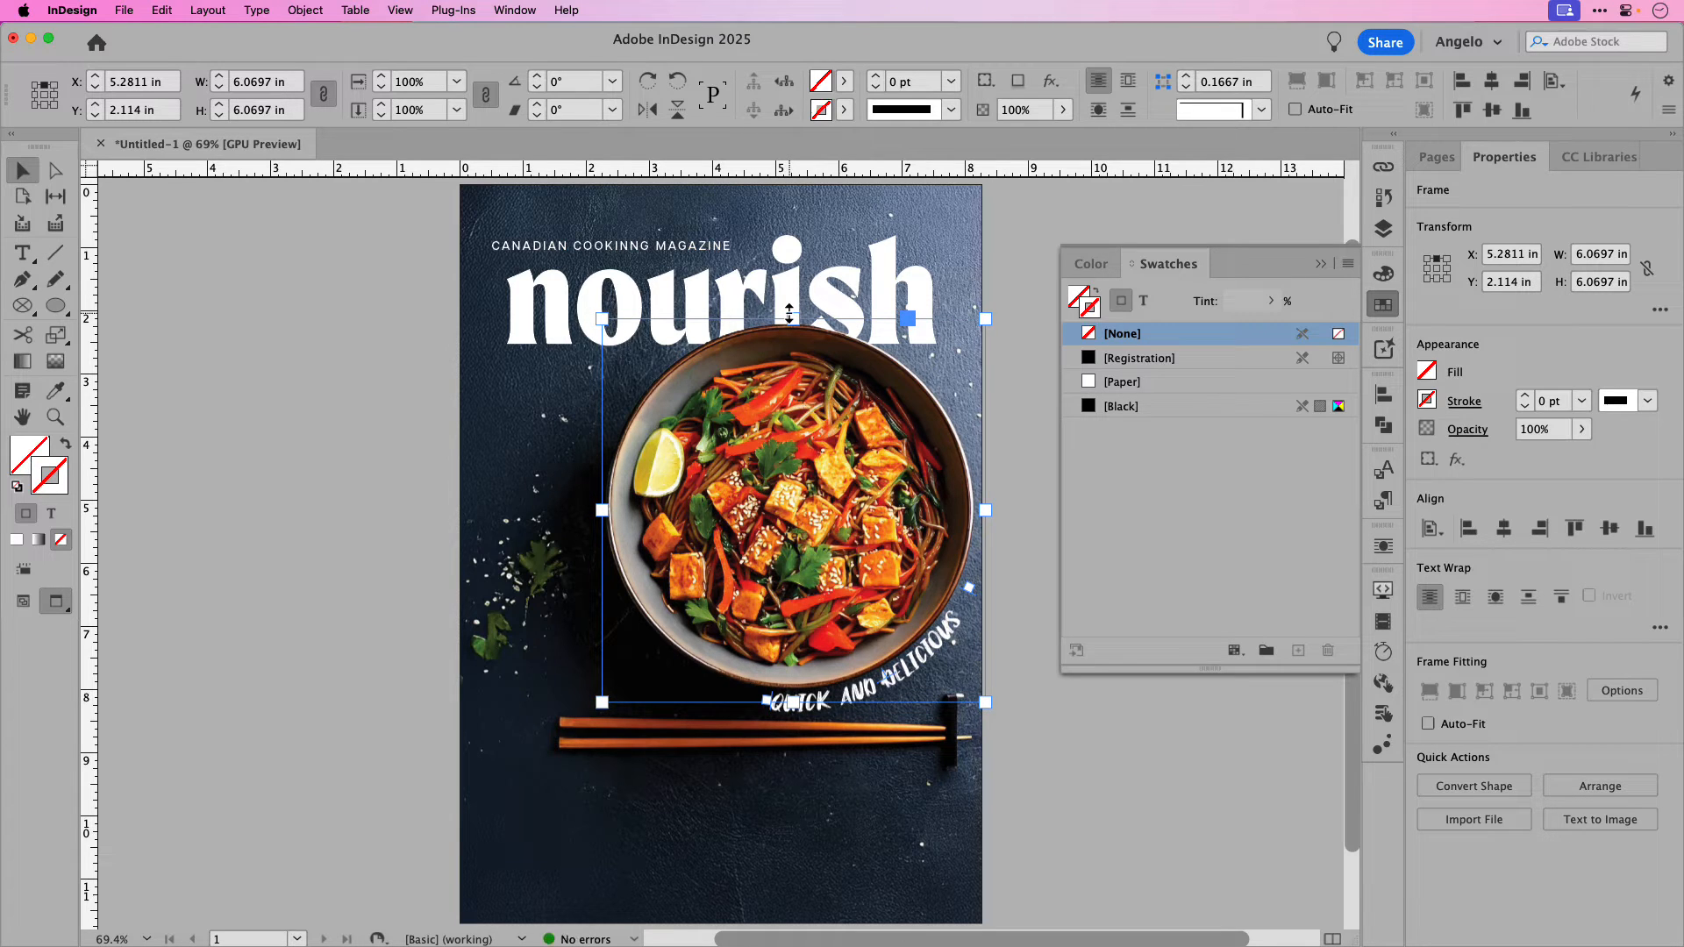
left_click(1007, 439)
left_click(921, 451)
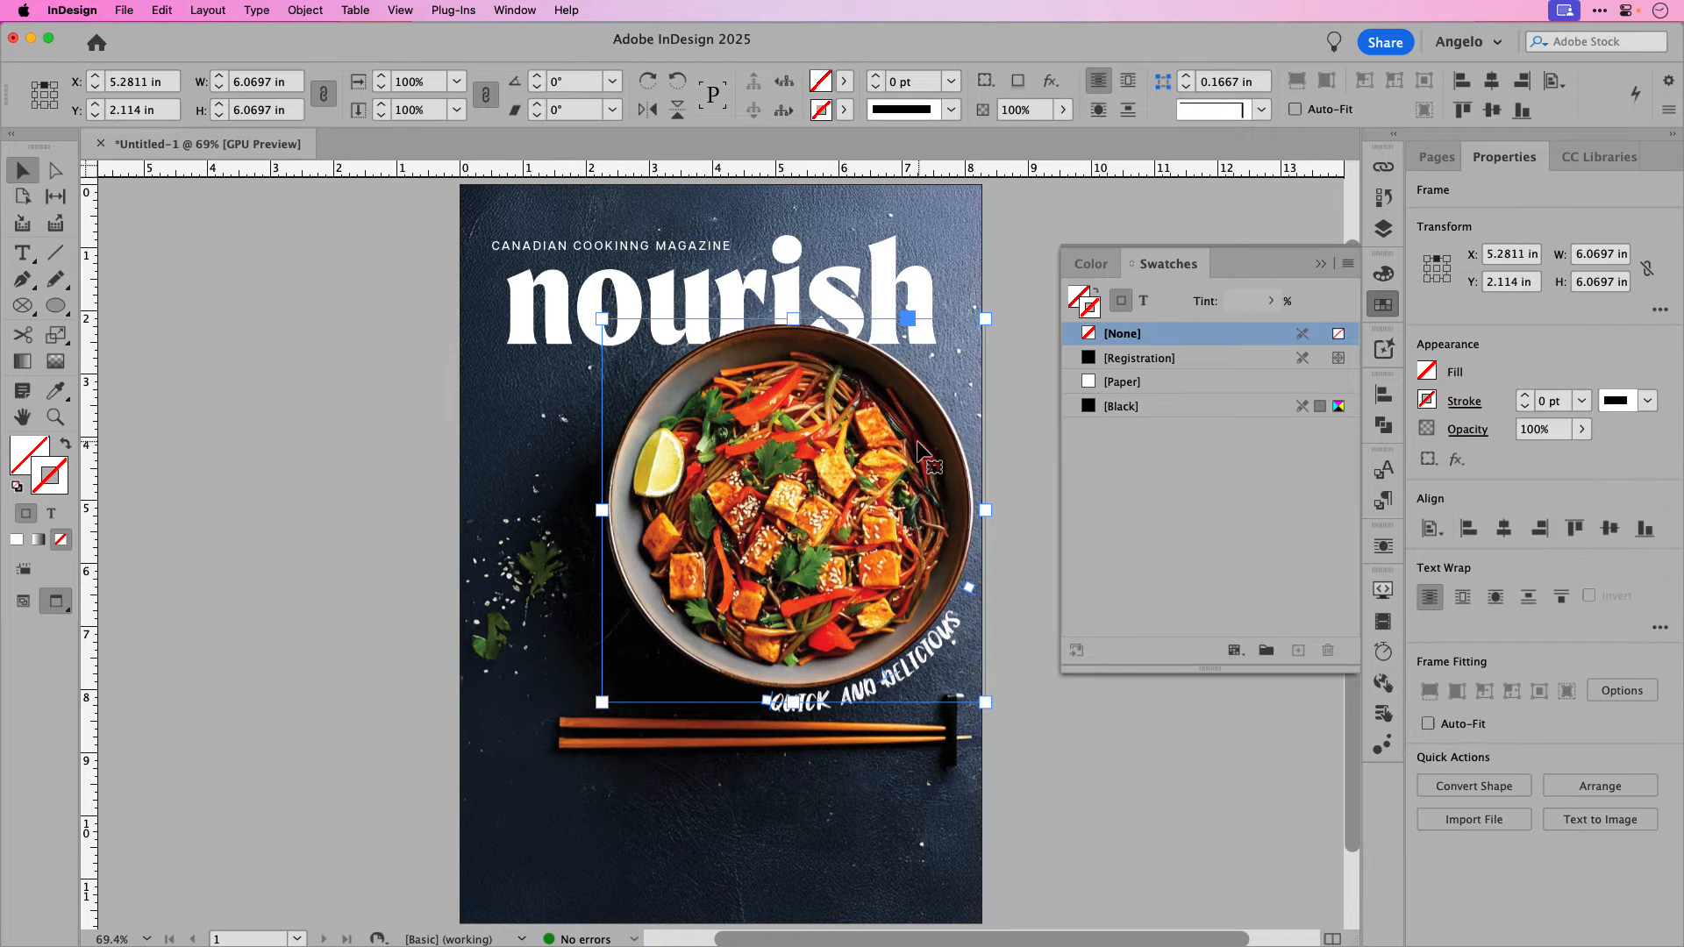
left_click(1018, 433)
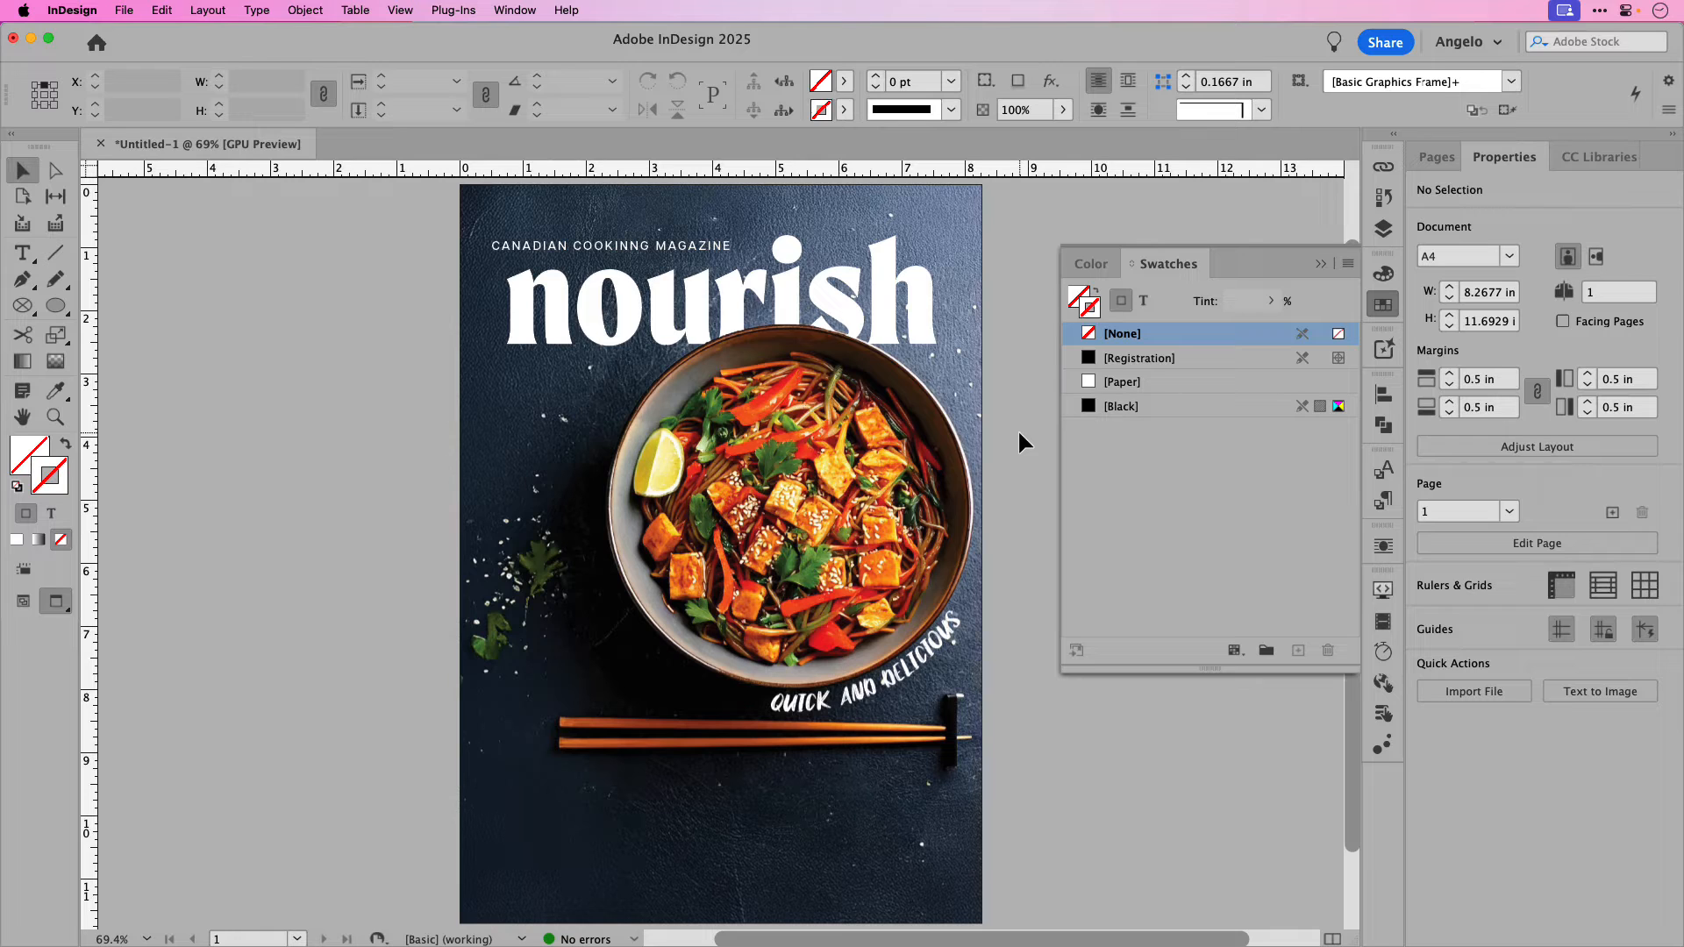
Step: Retype the curved "Quick and Delicious" wording in mixed case and shift it slightly further up the bowl's lower-right rim
triple_click(888, 676)
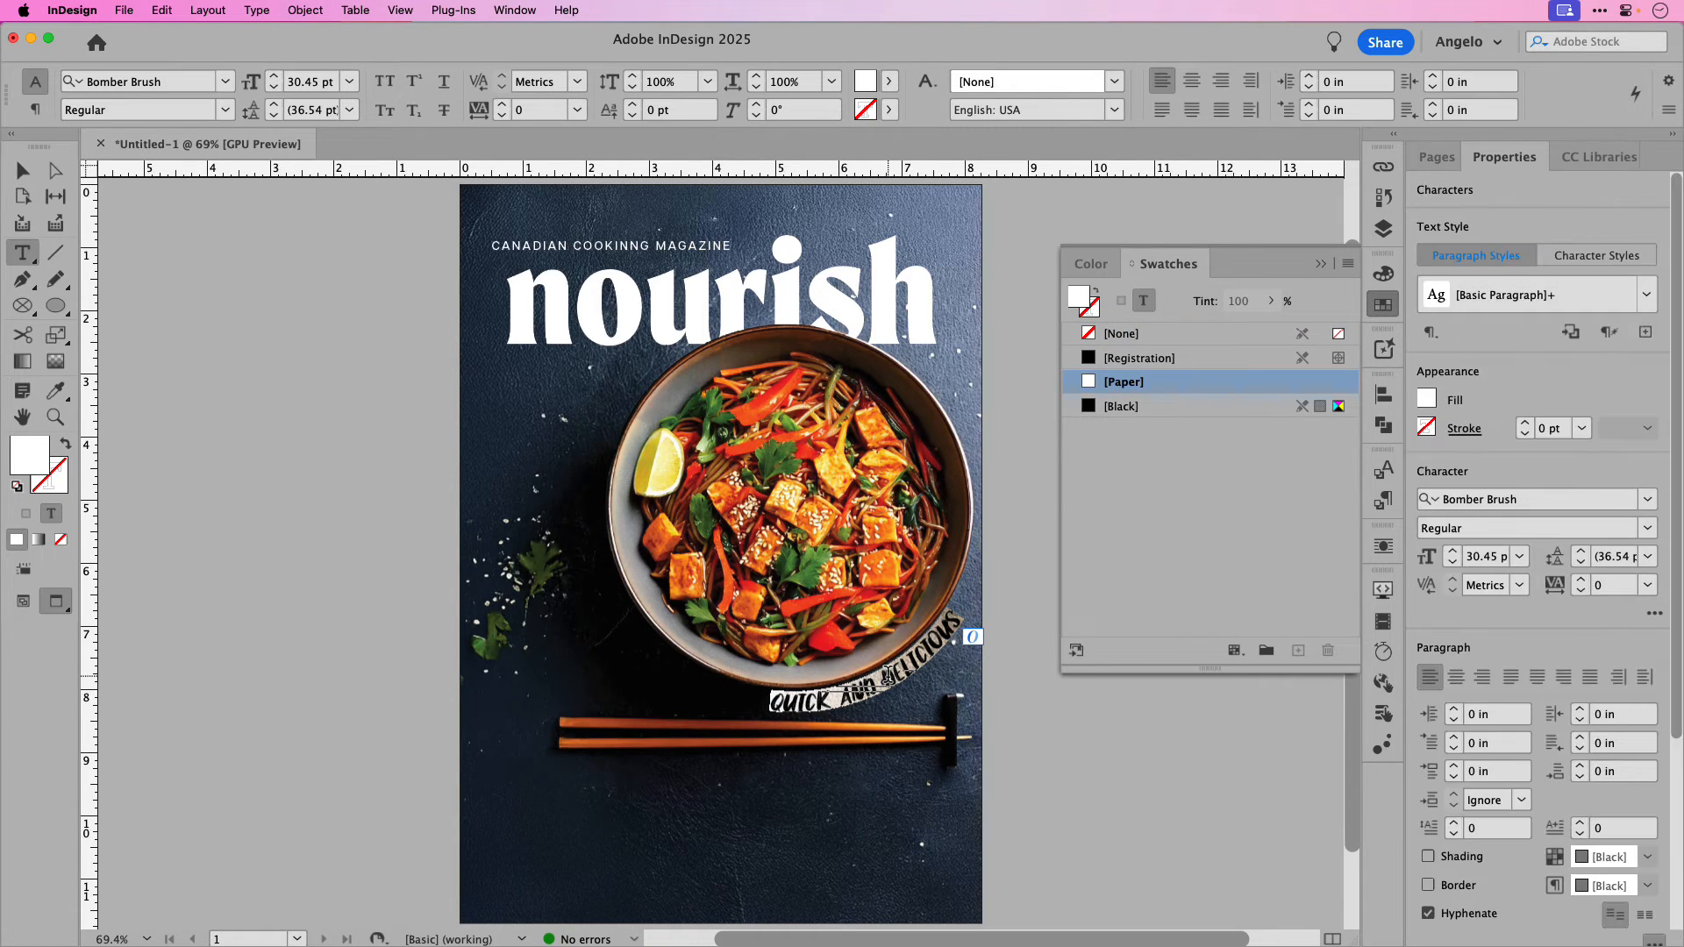
type("Quic")
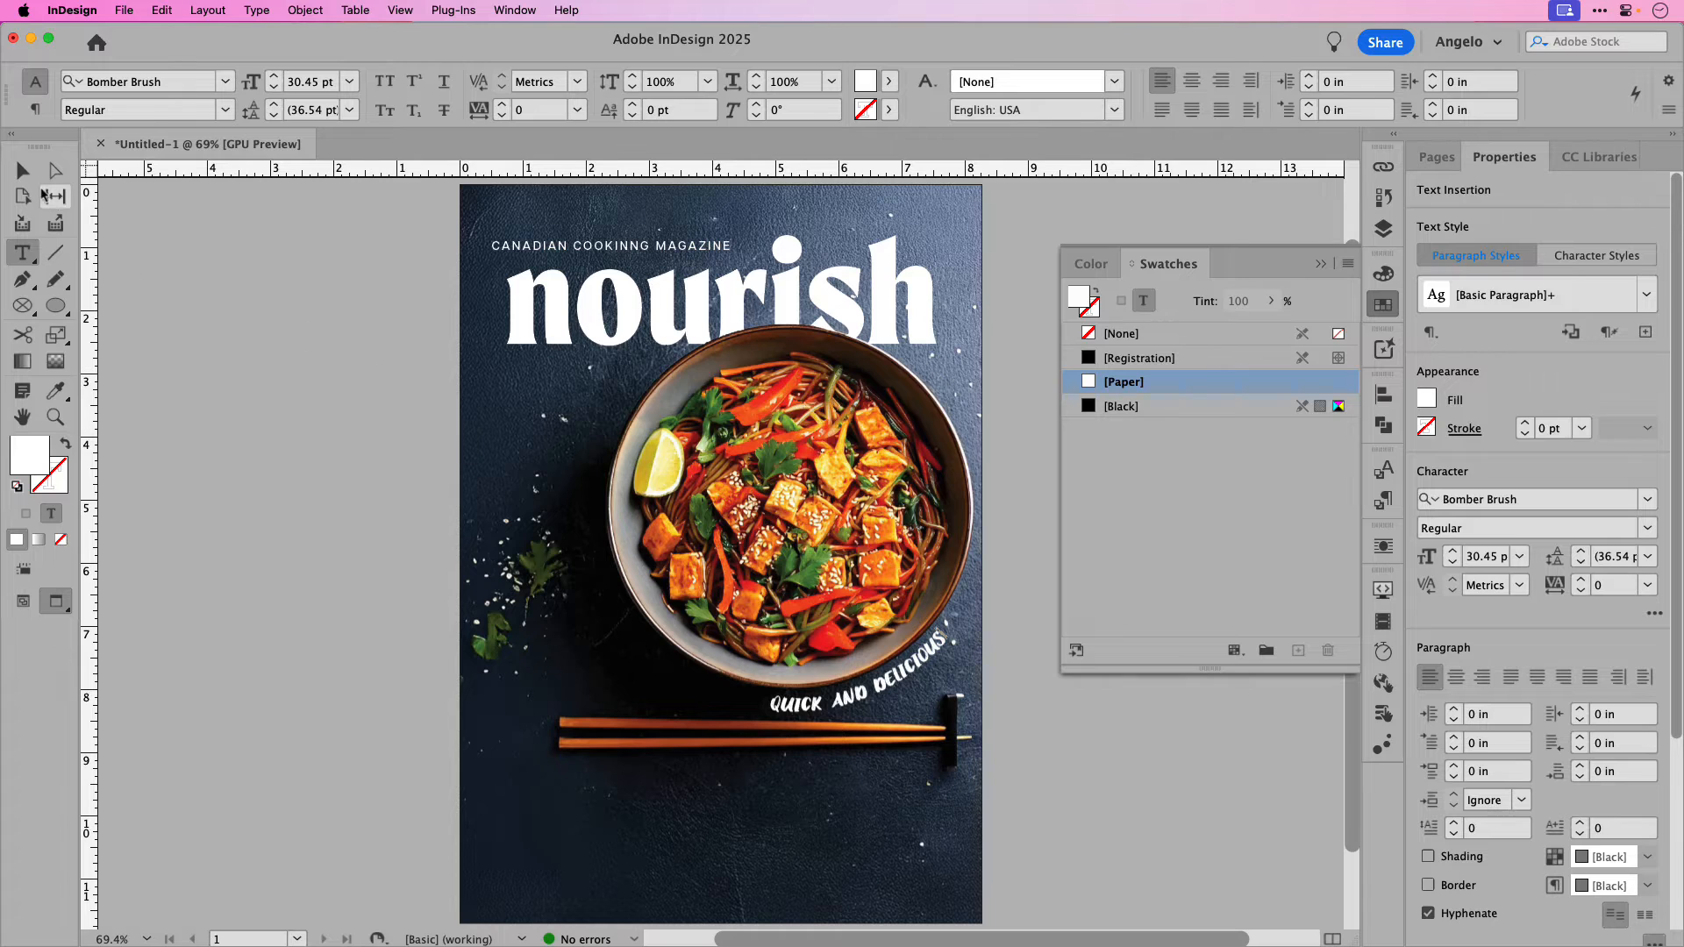
left_click(23, 170)
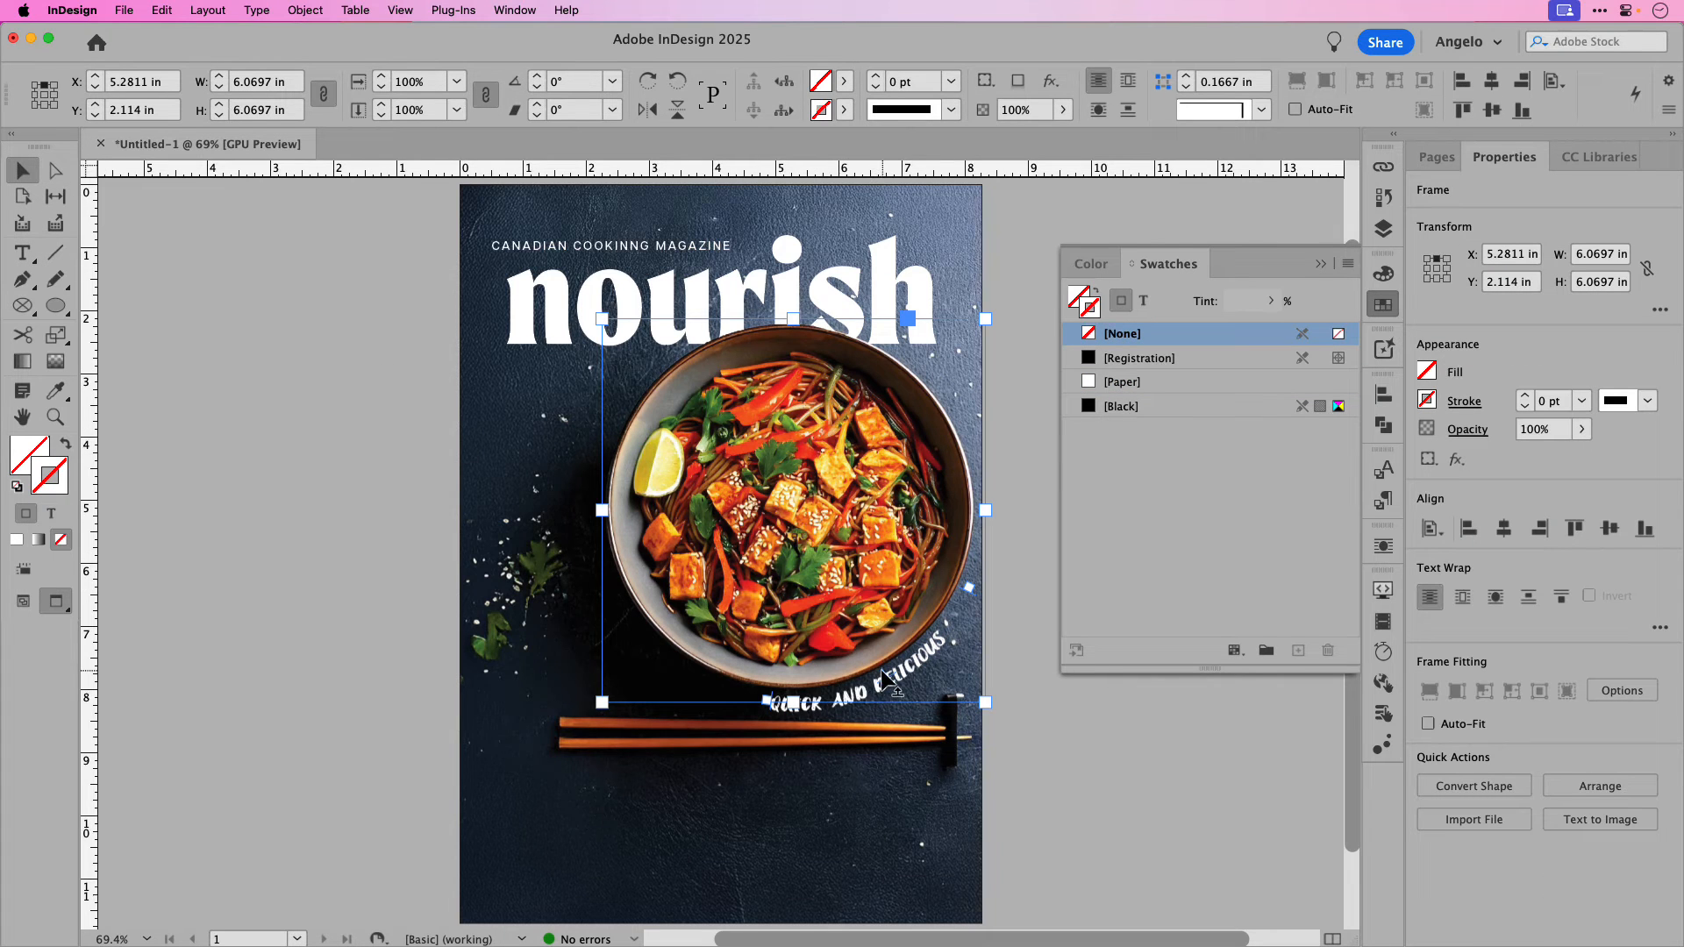
left_click_drag(882, 671, 893, 664)
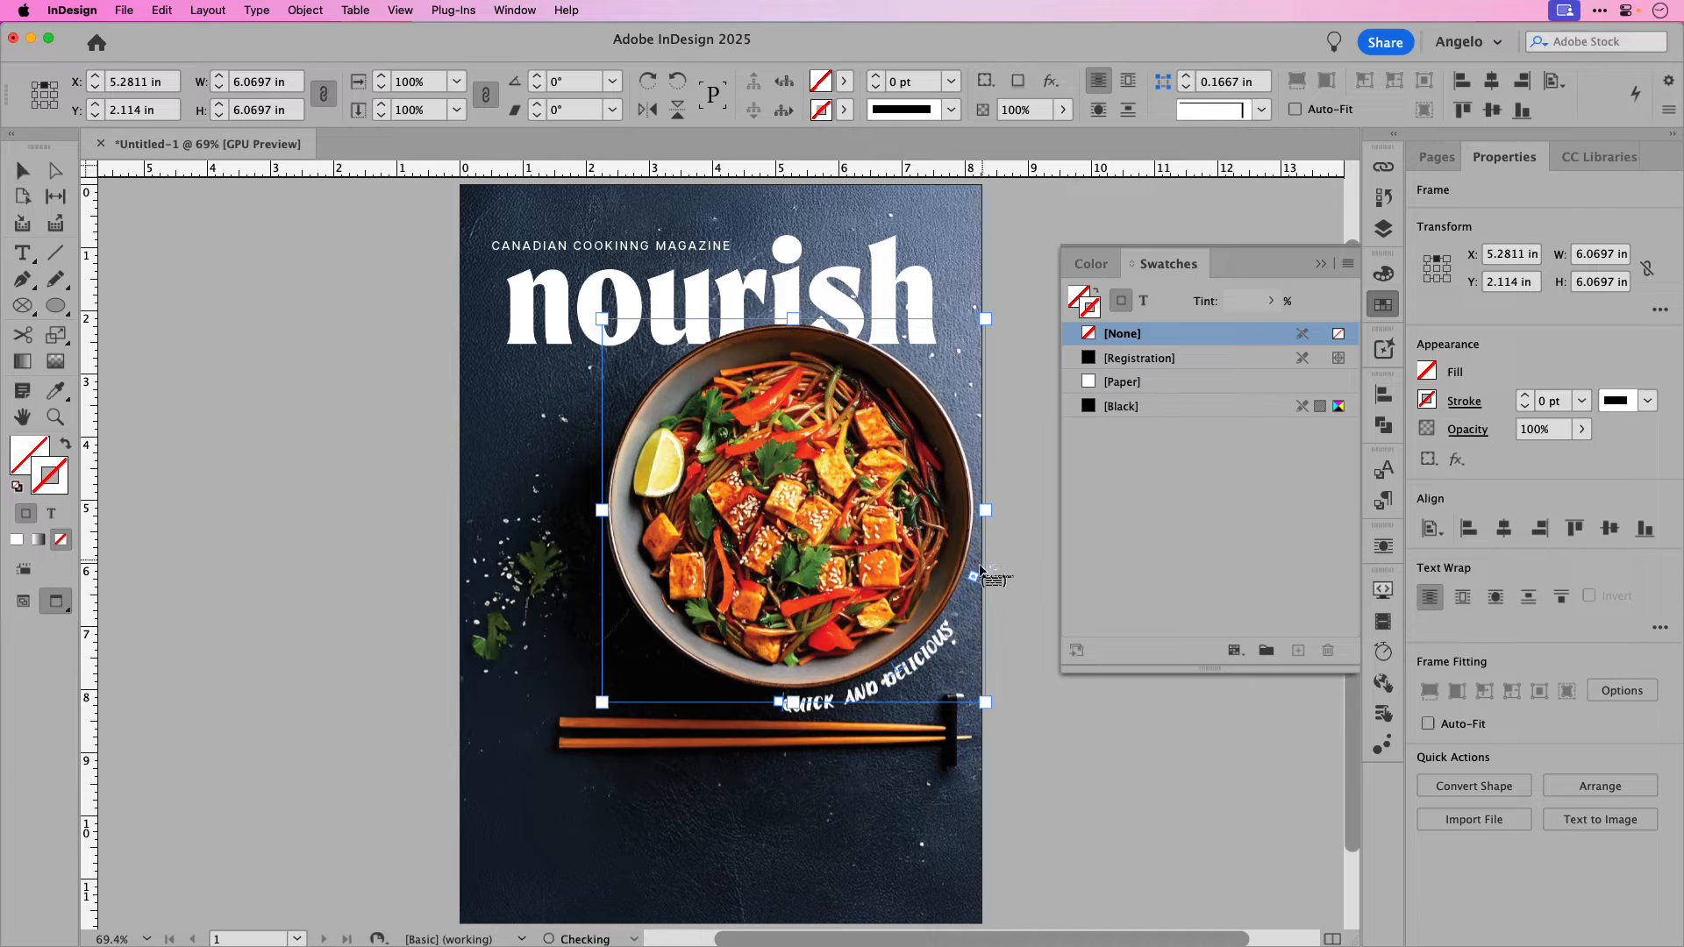
key("Escape")
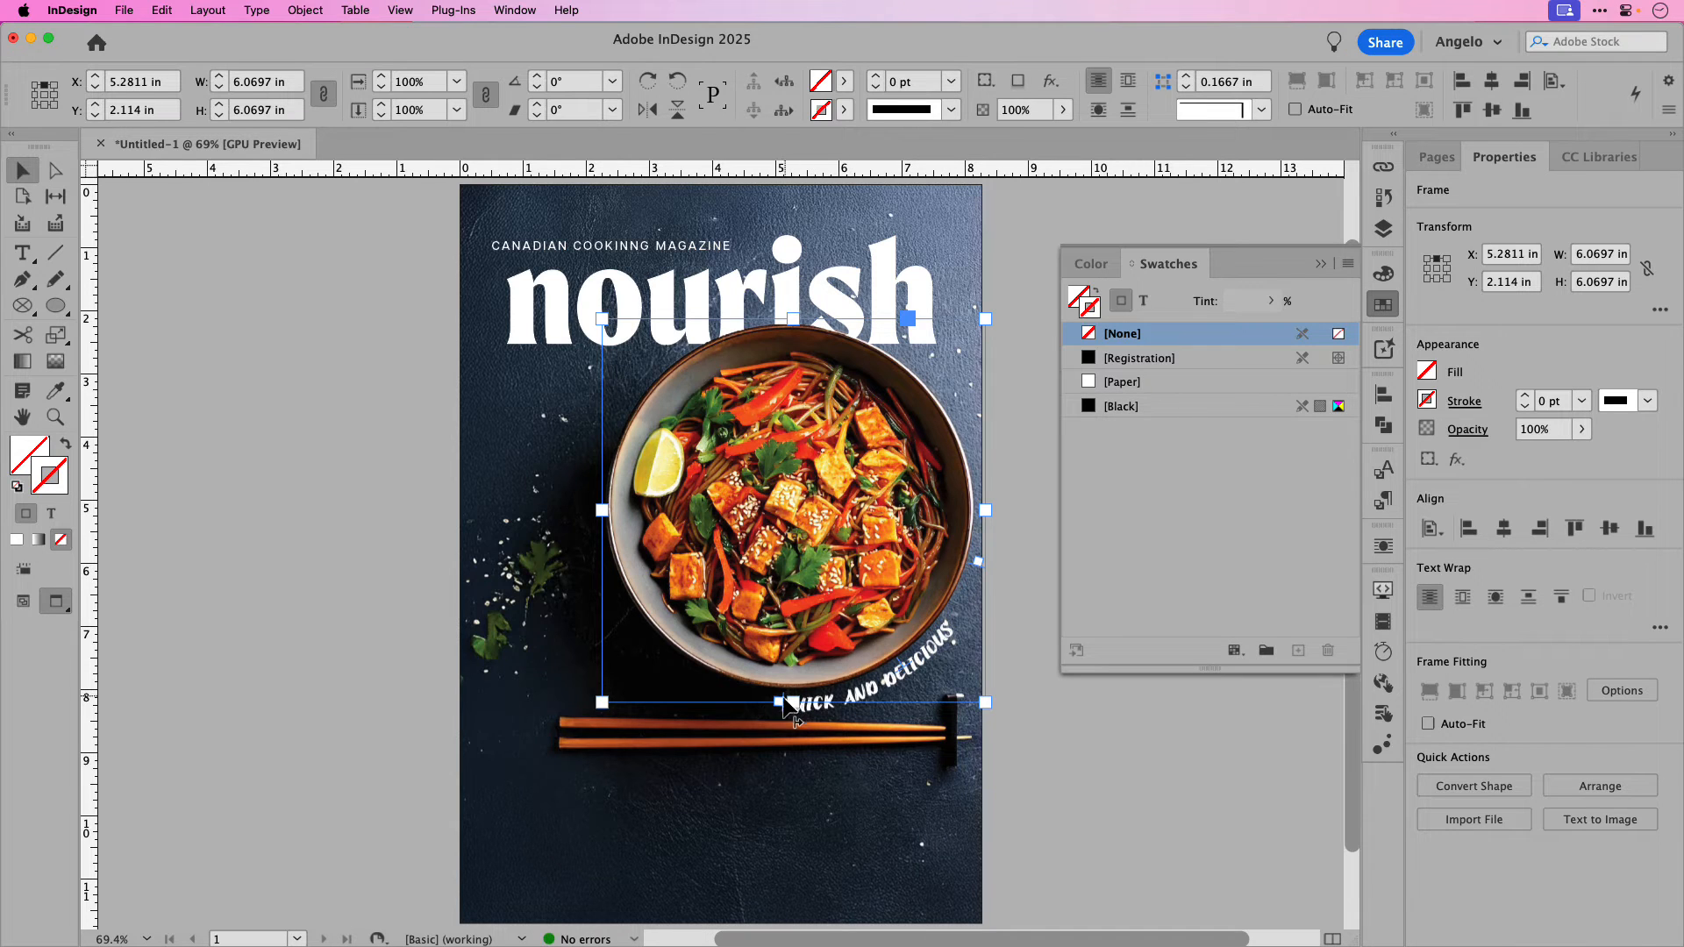
Step: Slide the curved text's start bracket further along the bowl's lower-right rim and nudge the text circle to about X 5.25 in
left_click_drag(785, 703, 818, 696)
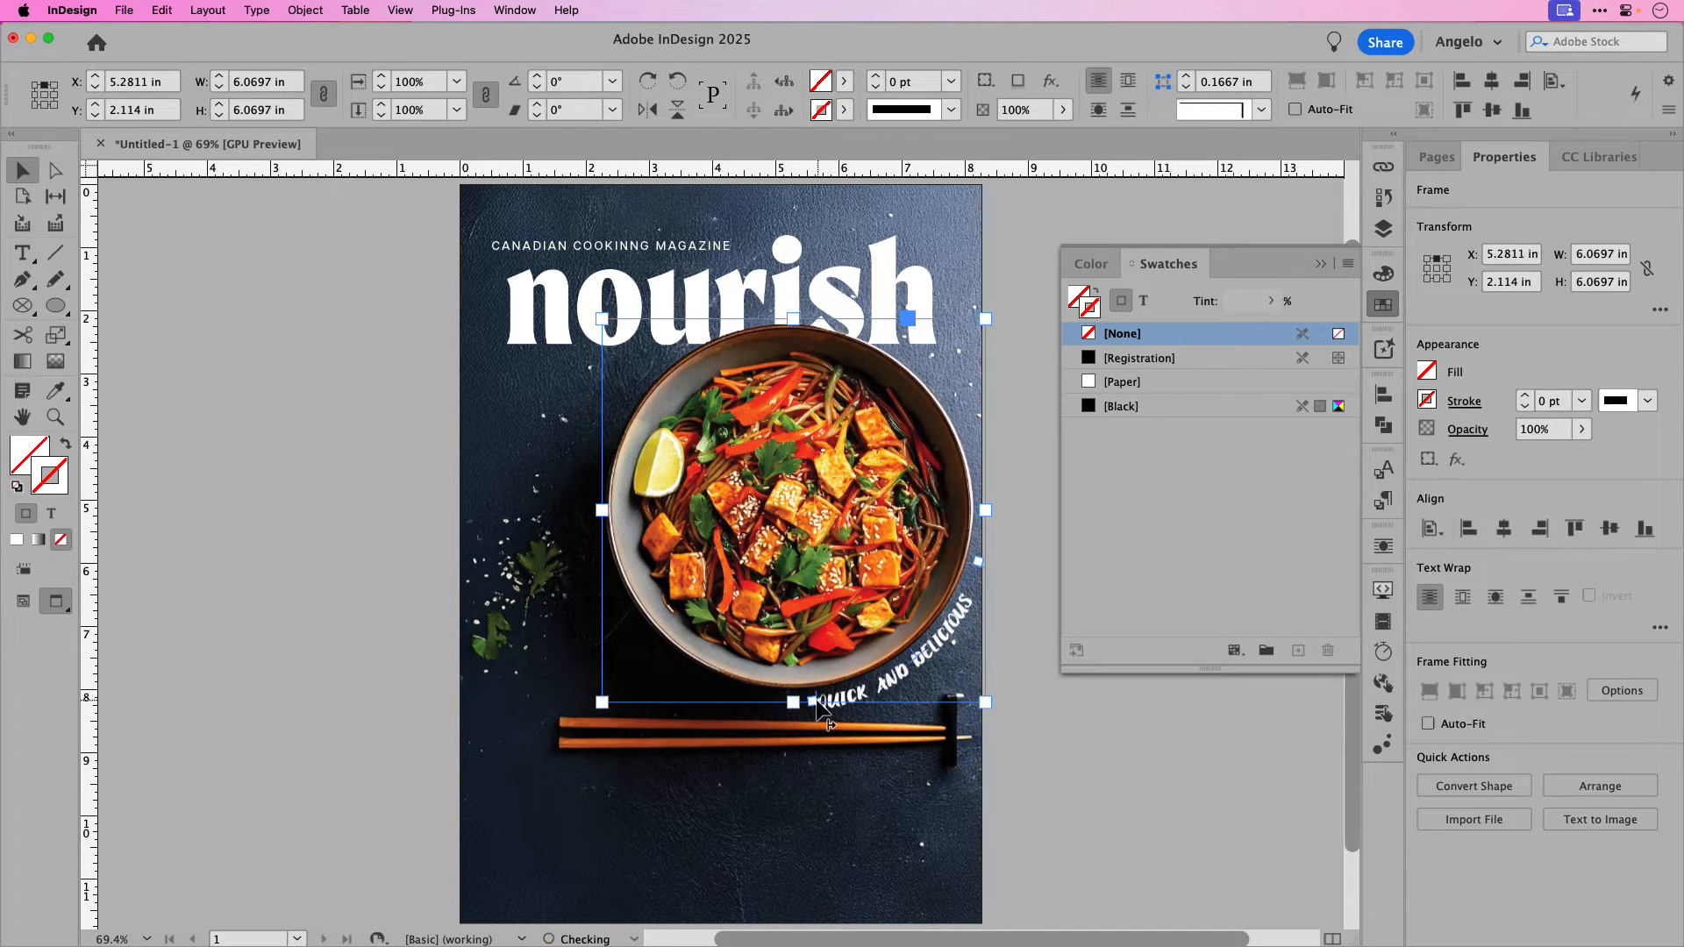
left_click(1043, 682)
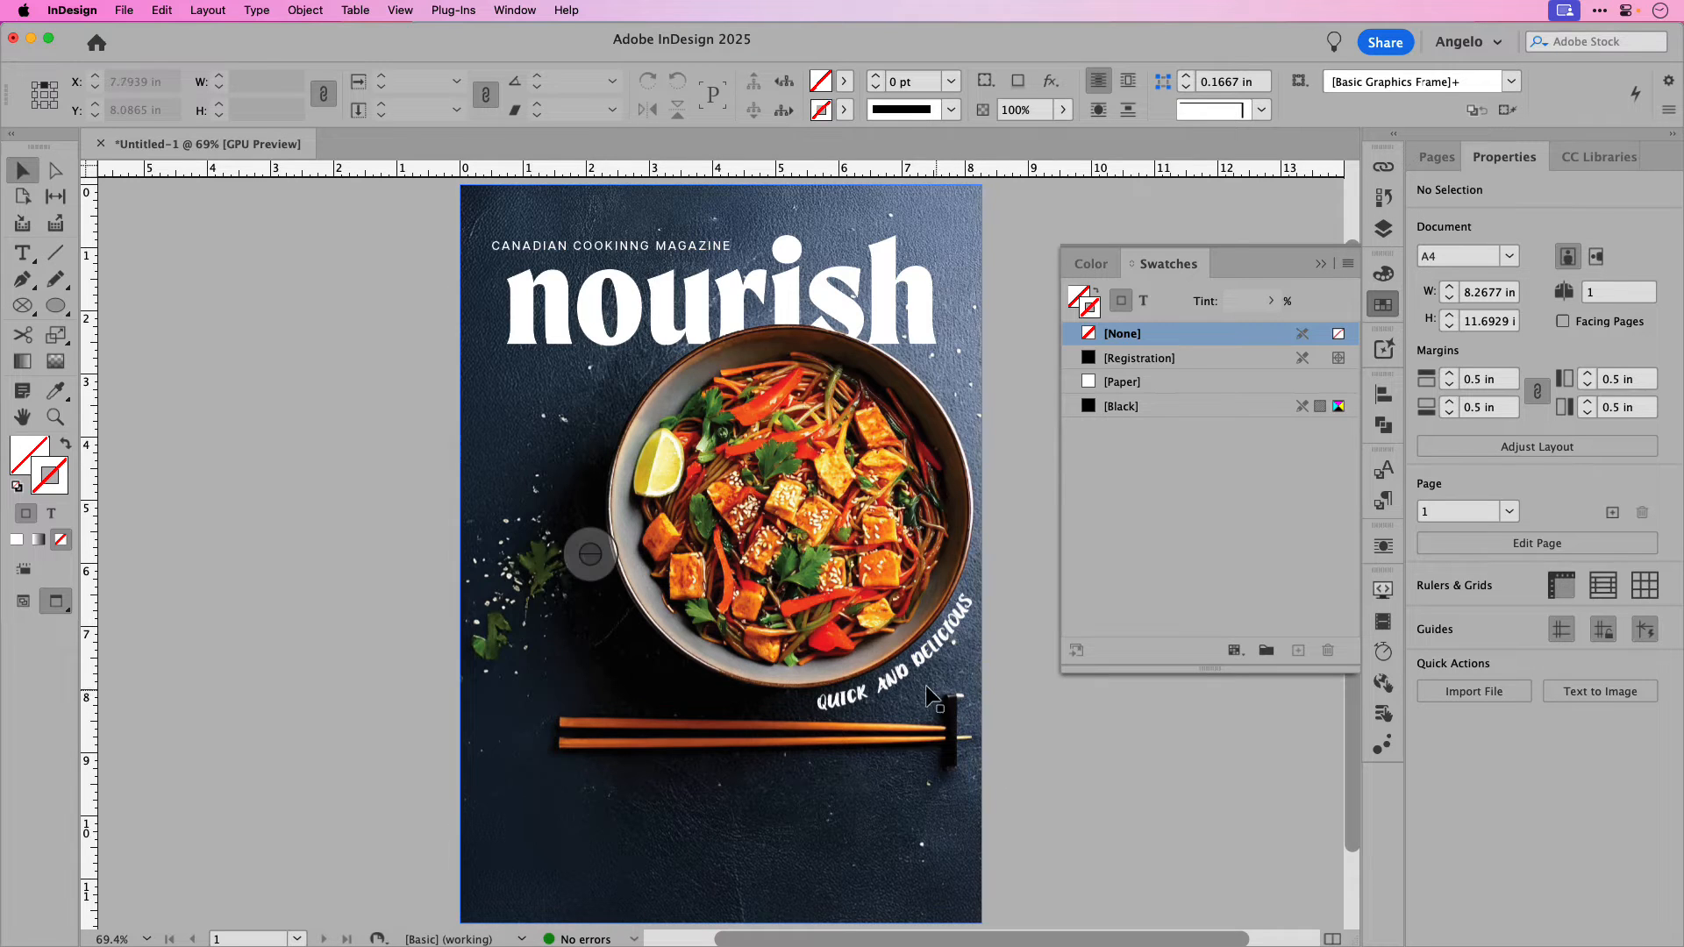
left_click(901, 673)
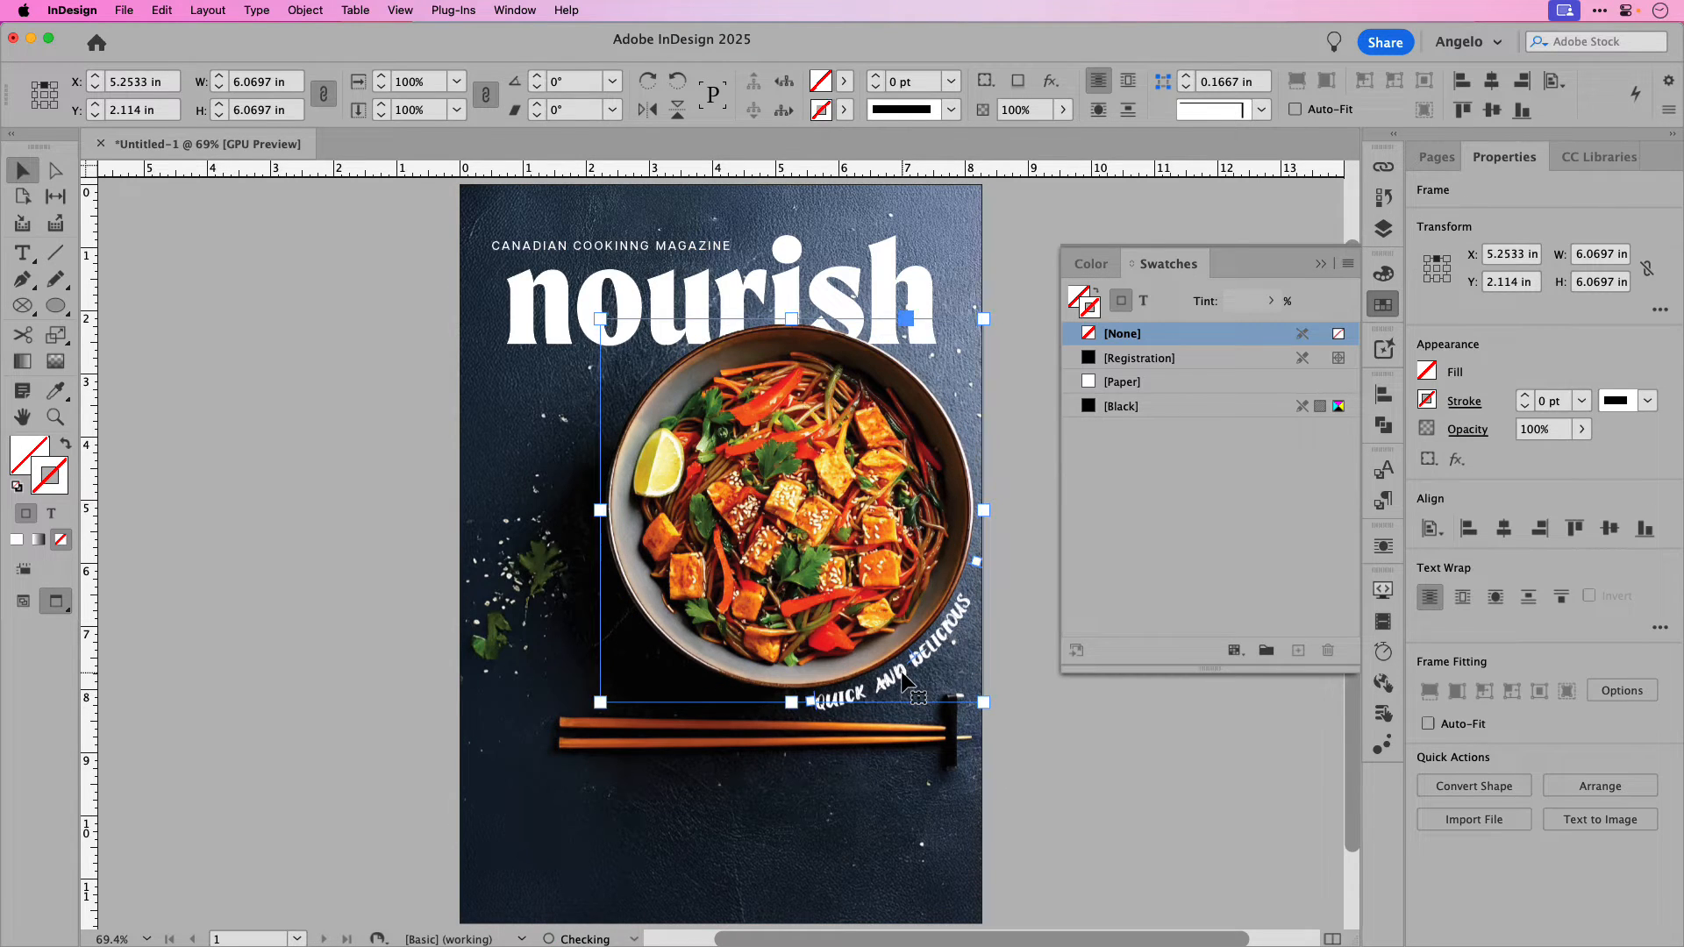
left_click(1008, 653)
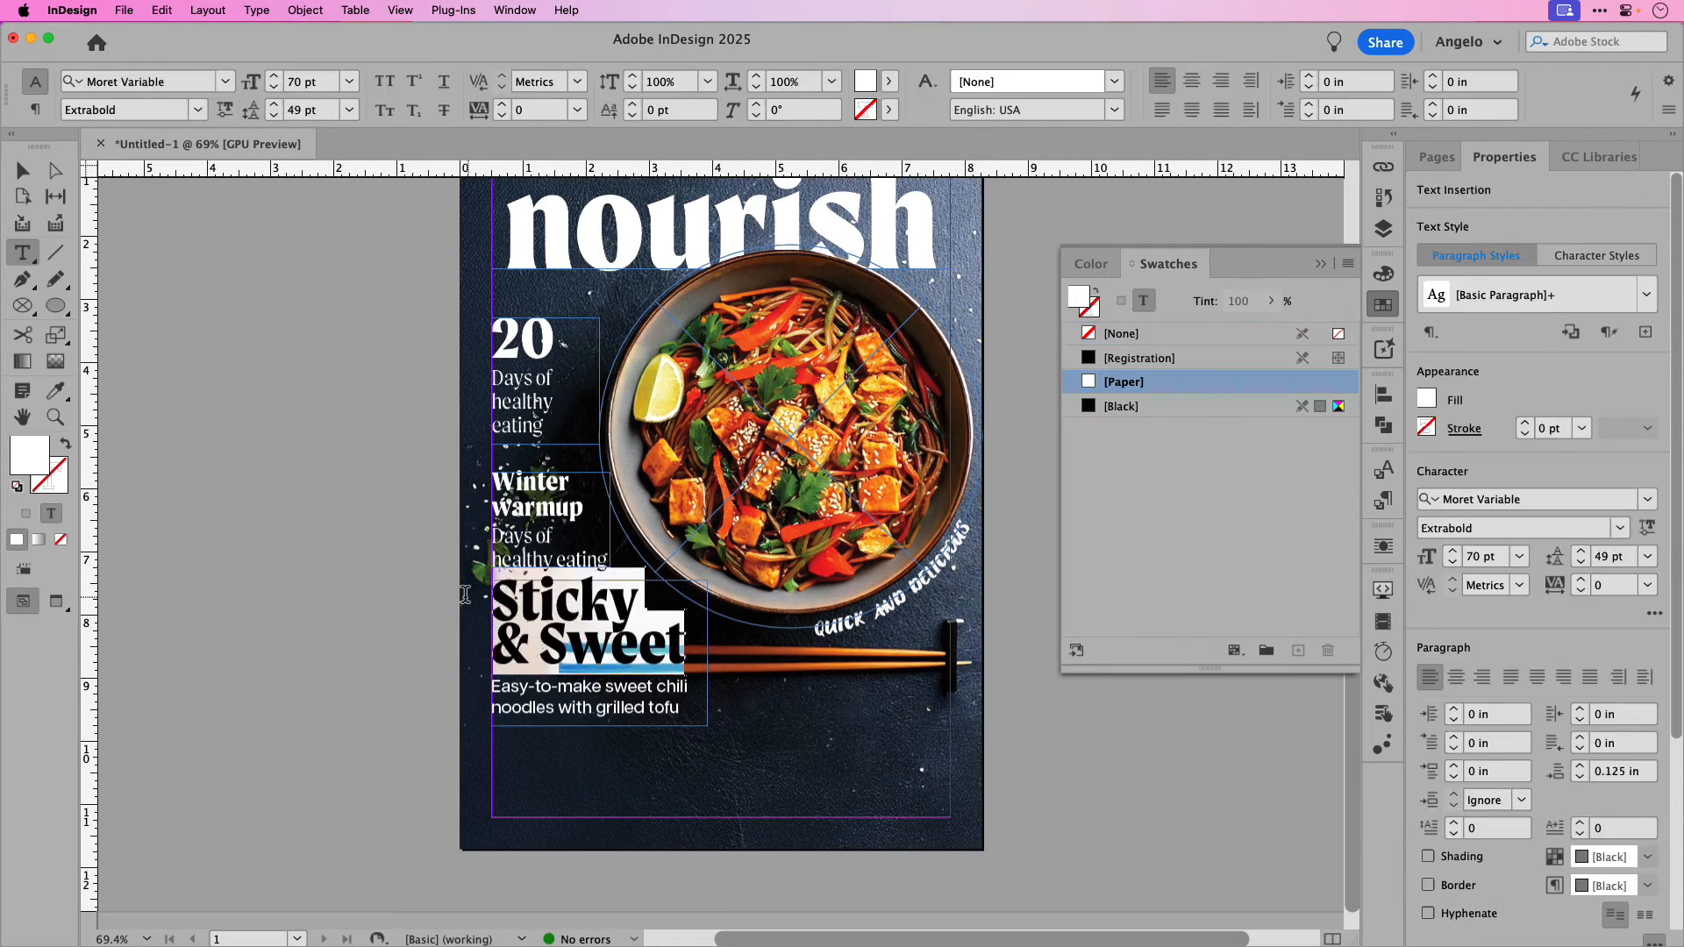
Step: Nudge the full-width, 1.6 in high frame near the bottom of the cover slightly downward
left_click(25, 183)
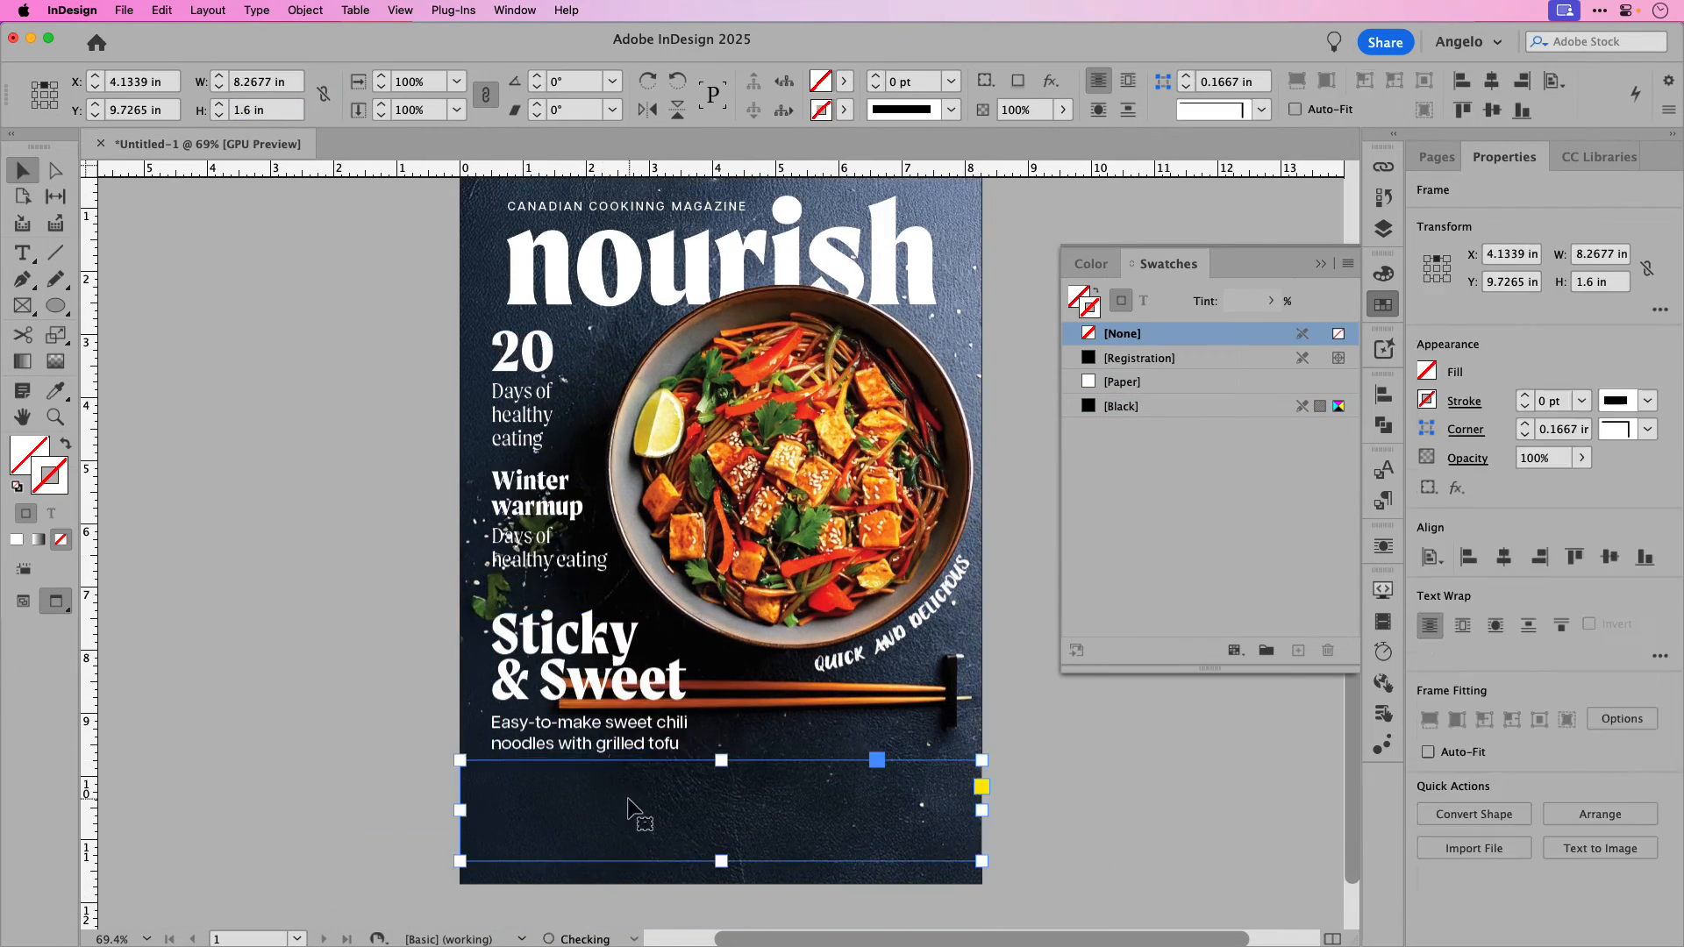
left_click_drag(734, 794, 735, 805)
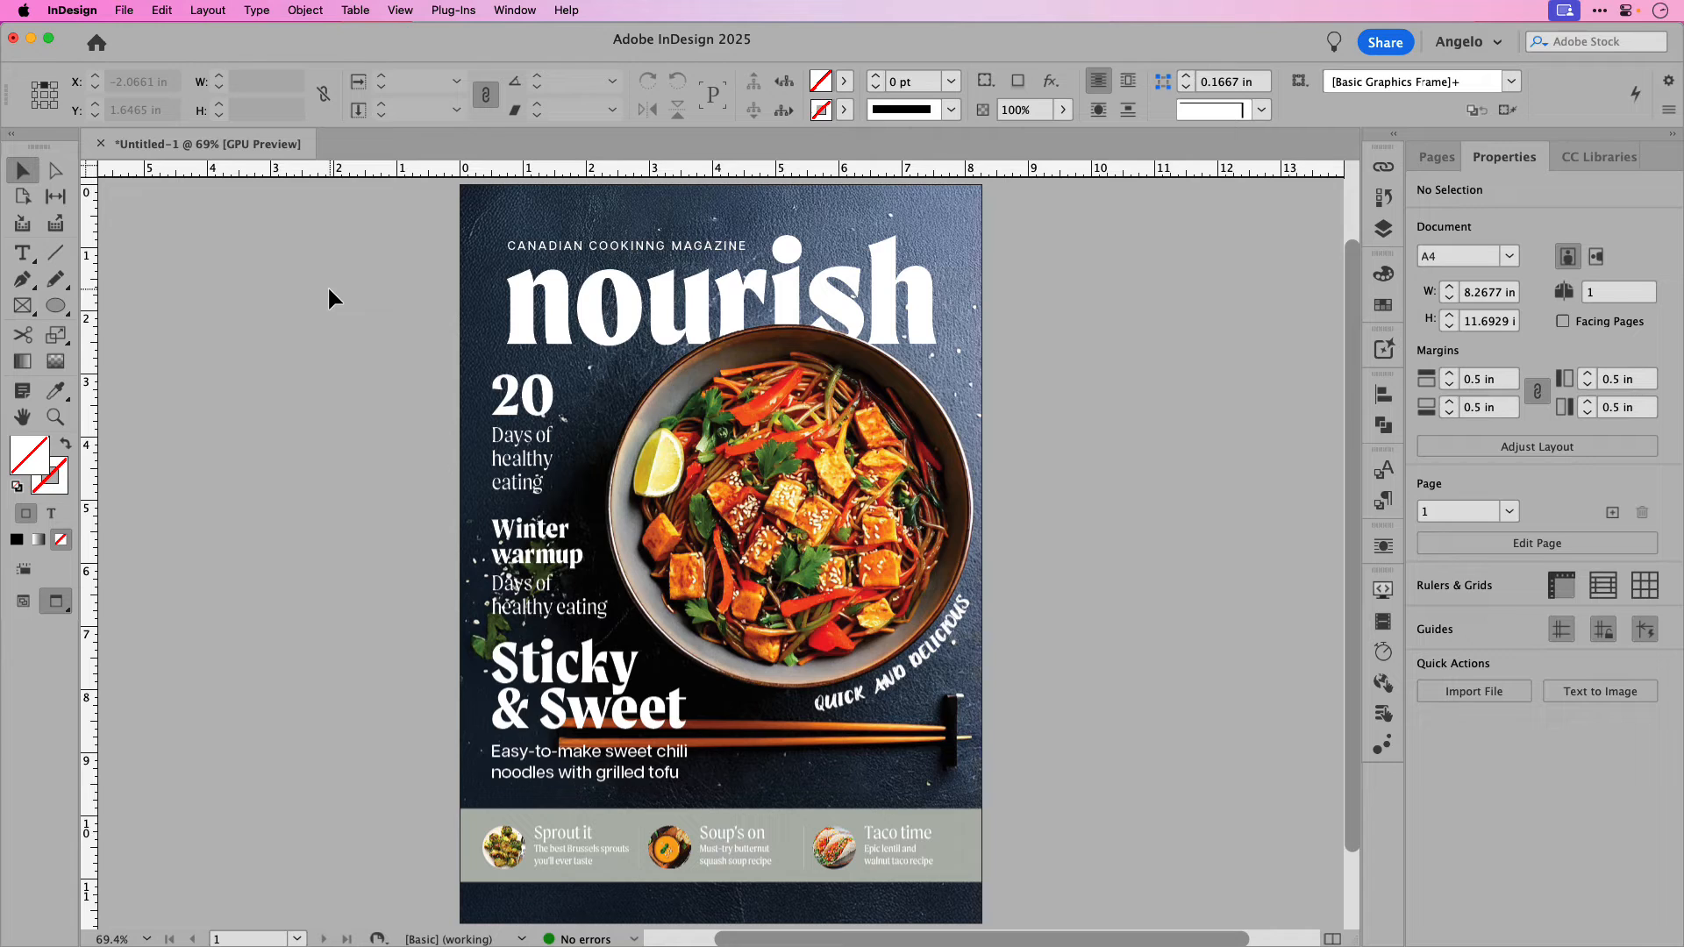
Step: Draw a rectangle frame covering the whole 8.2677 × 11.6929 in page and fill it with Black
left_click(29, 309)
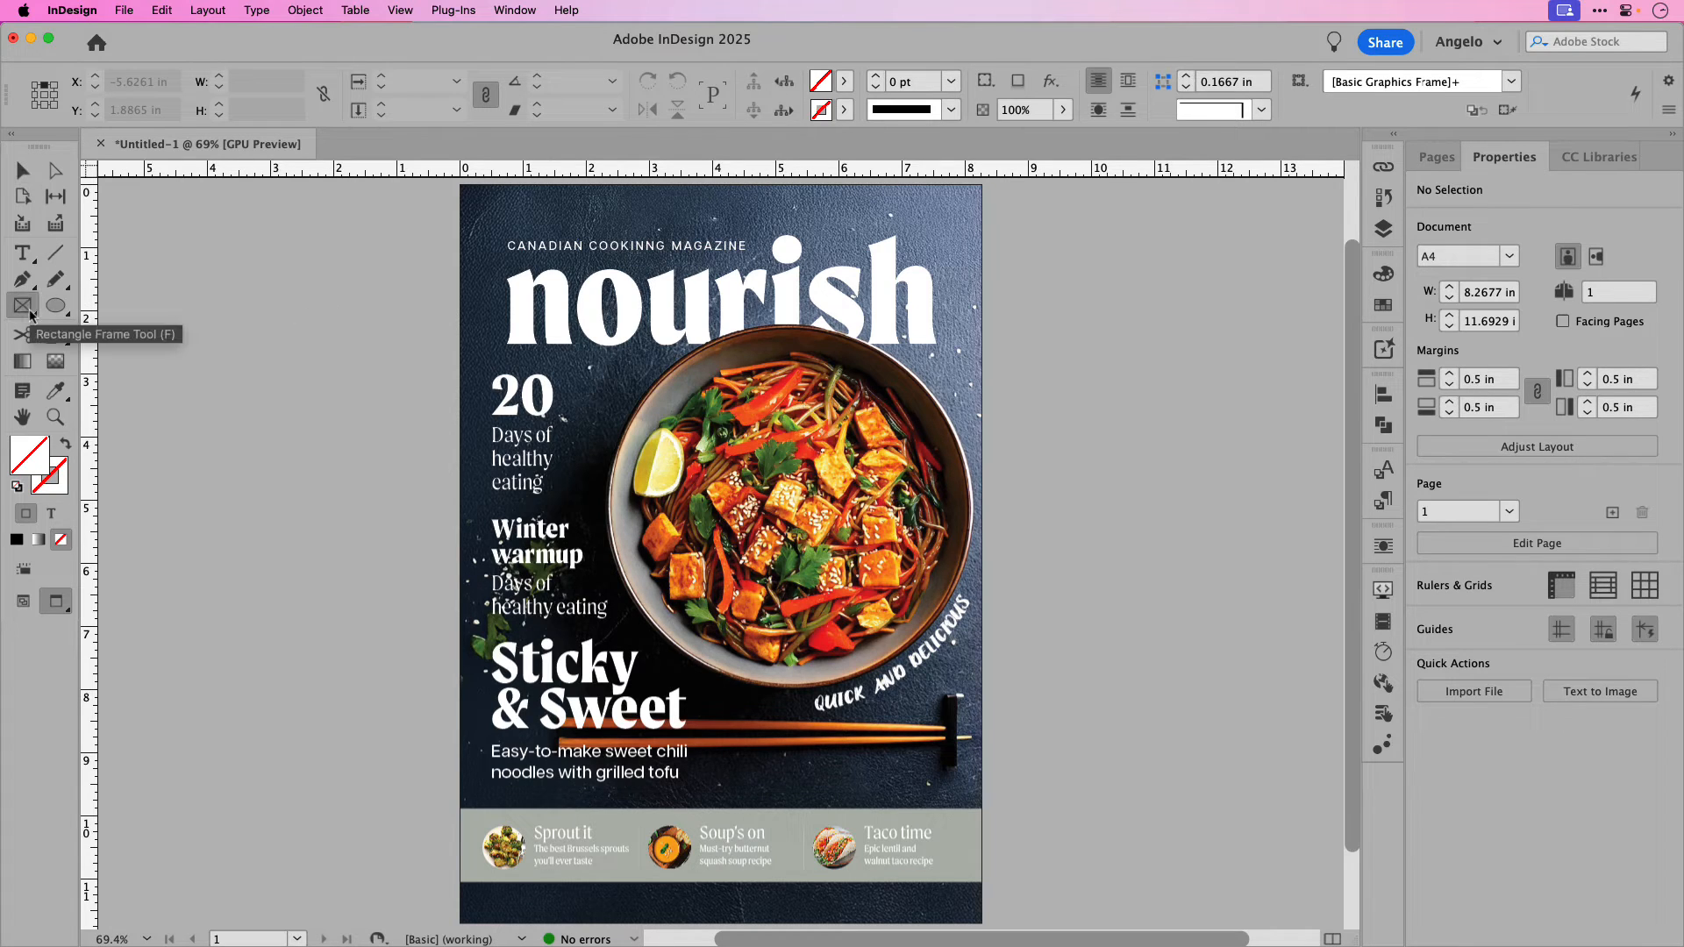
left_click_drag(461, 185, 980, 919)
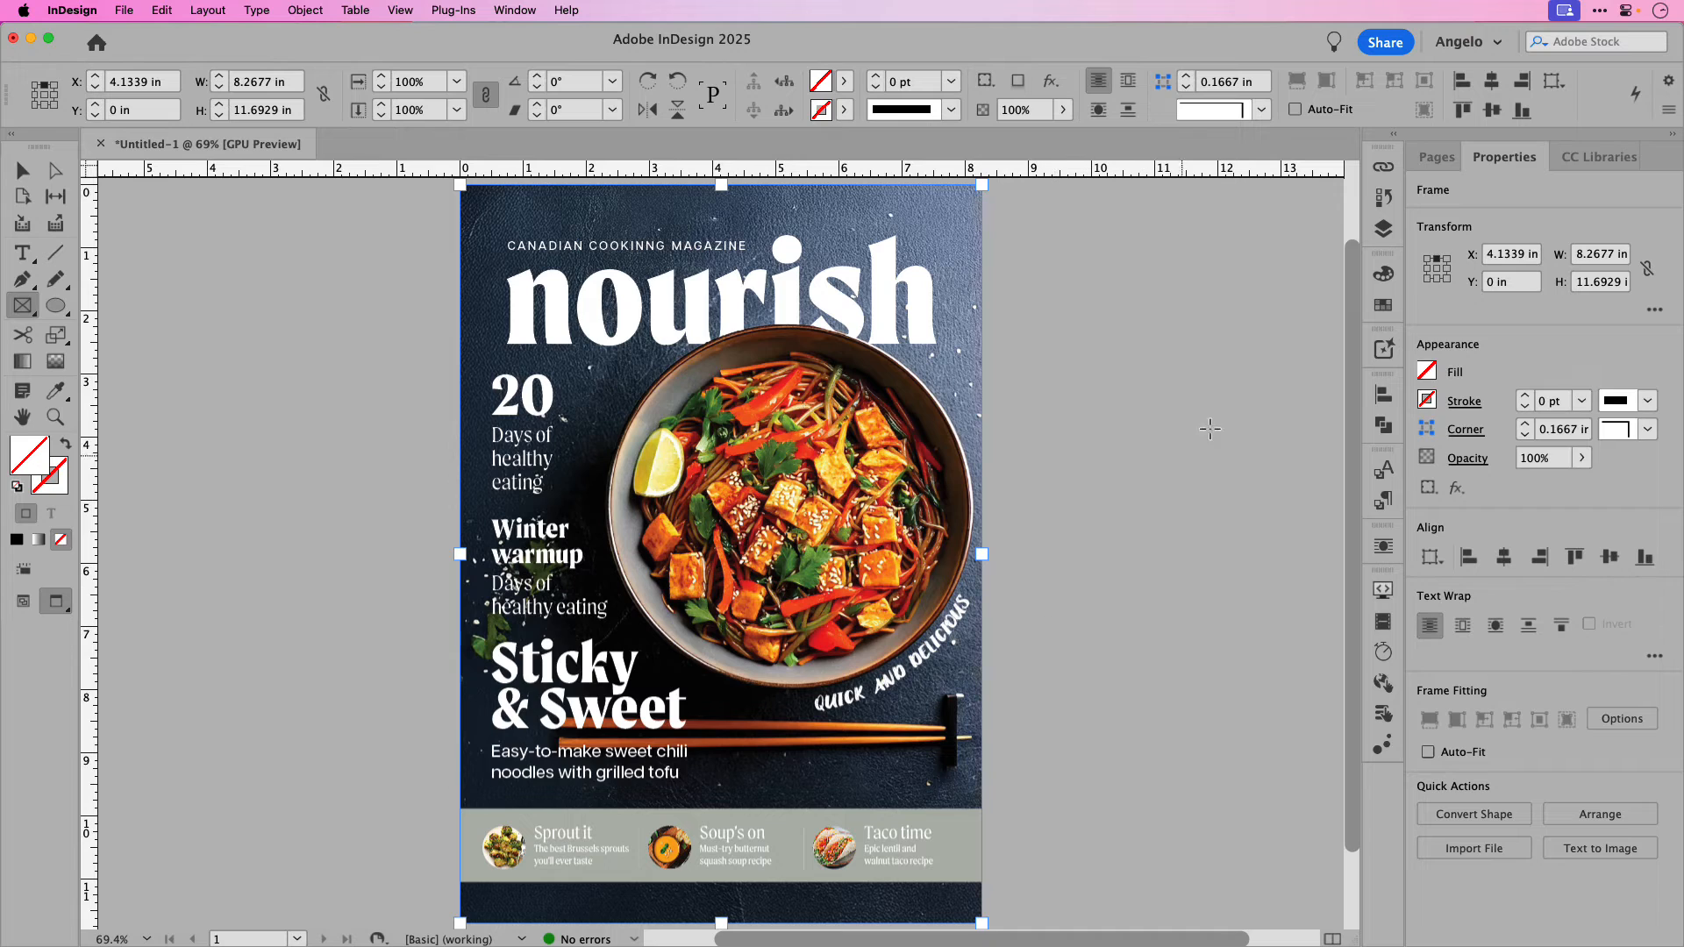
left_click(1379, 309)
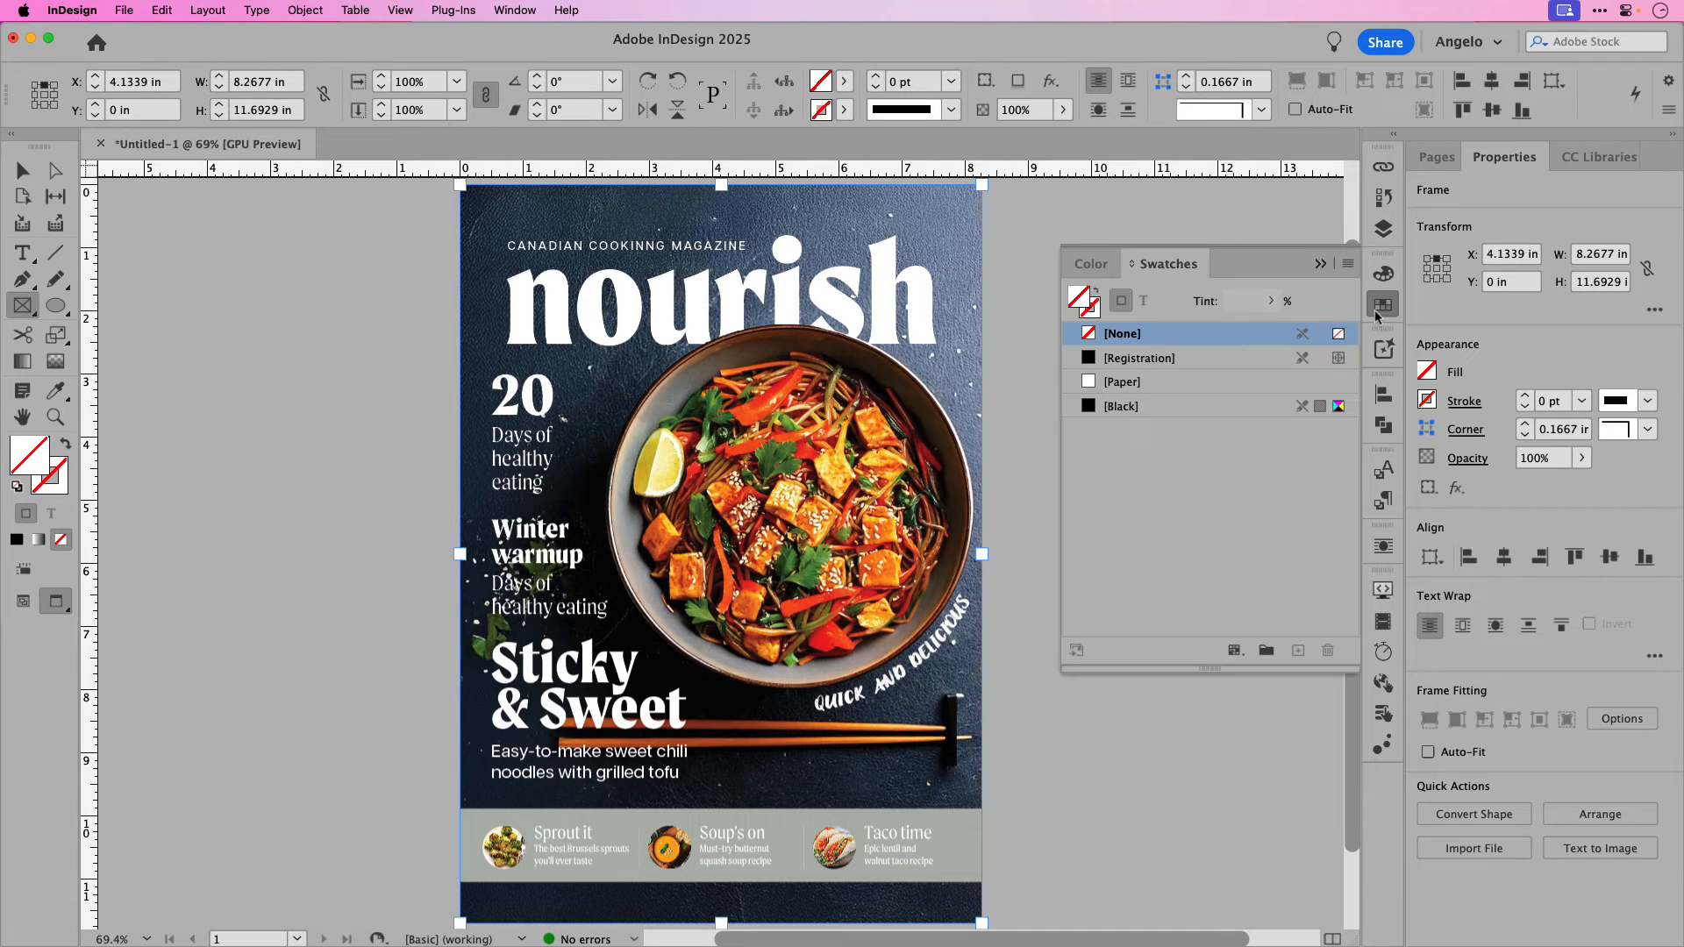
left_click(1130, 407)
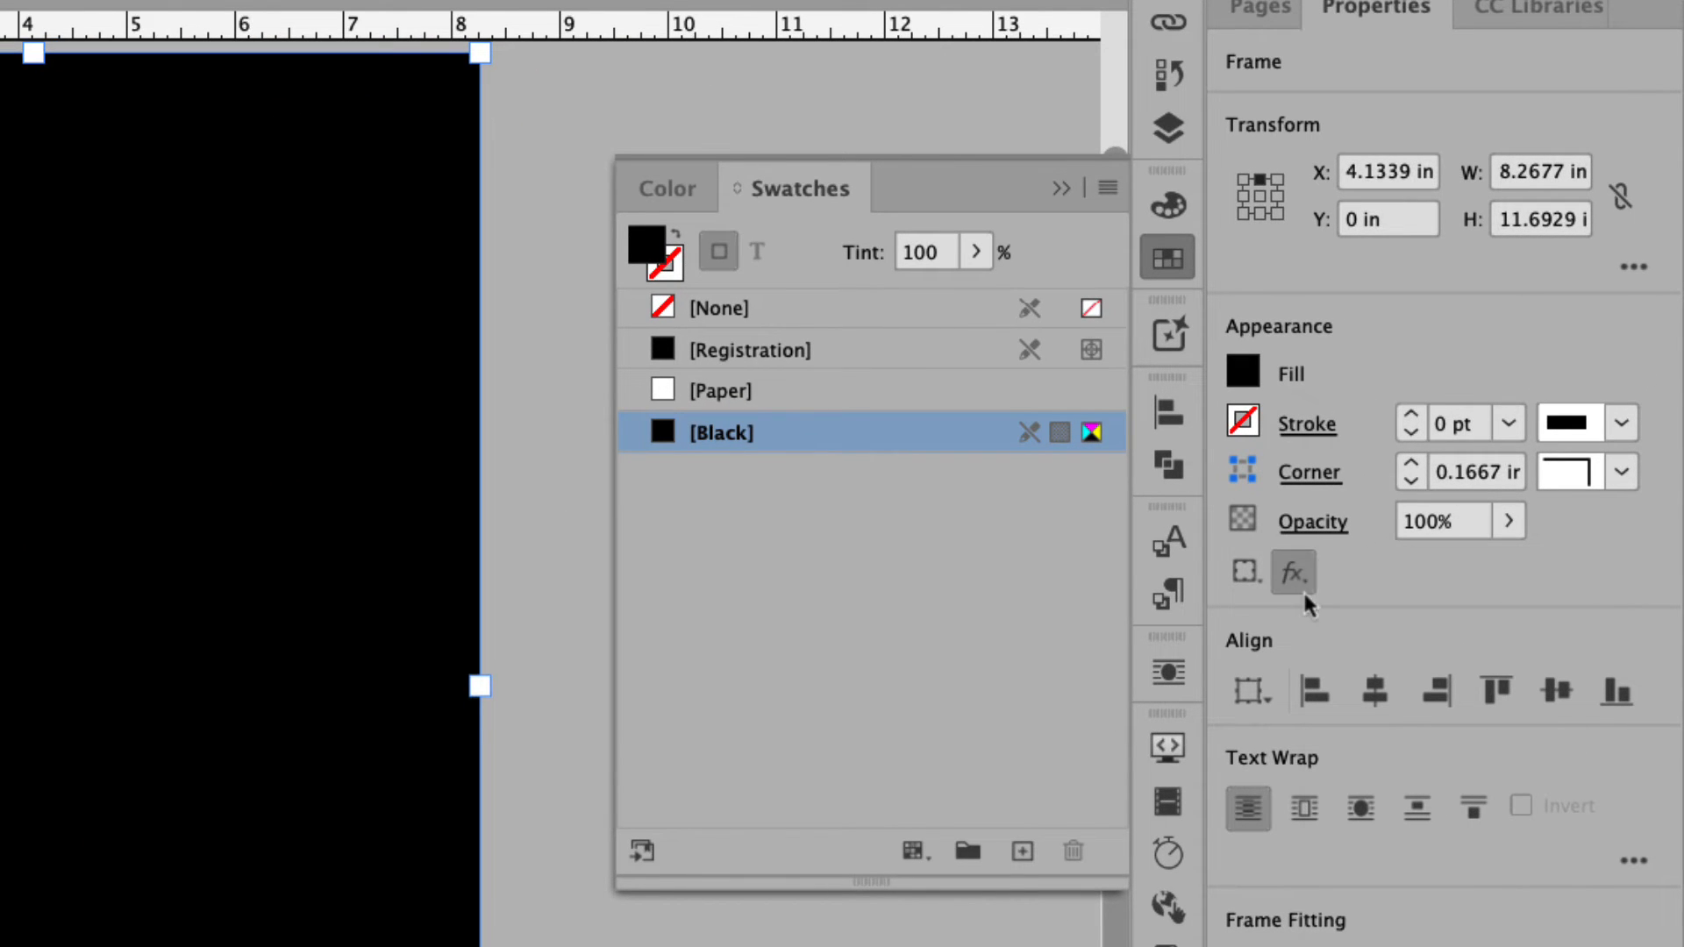
Step: Add a linear Gradient Feather effect to the black frame with its angle set to 90°
left_click(1303, 592)
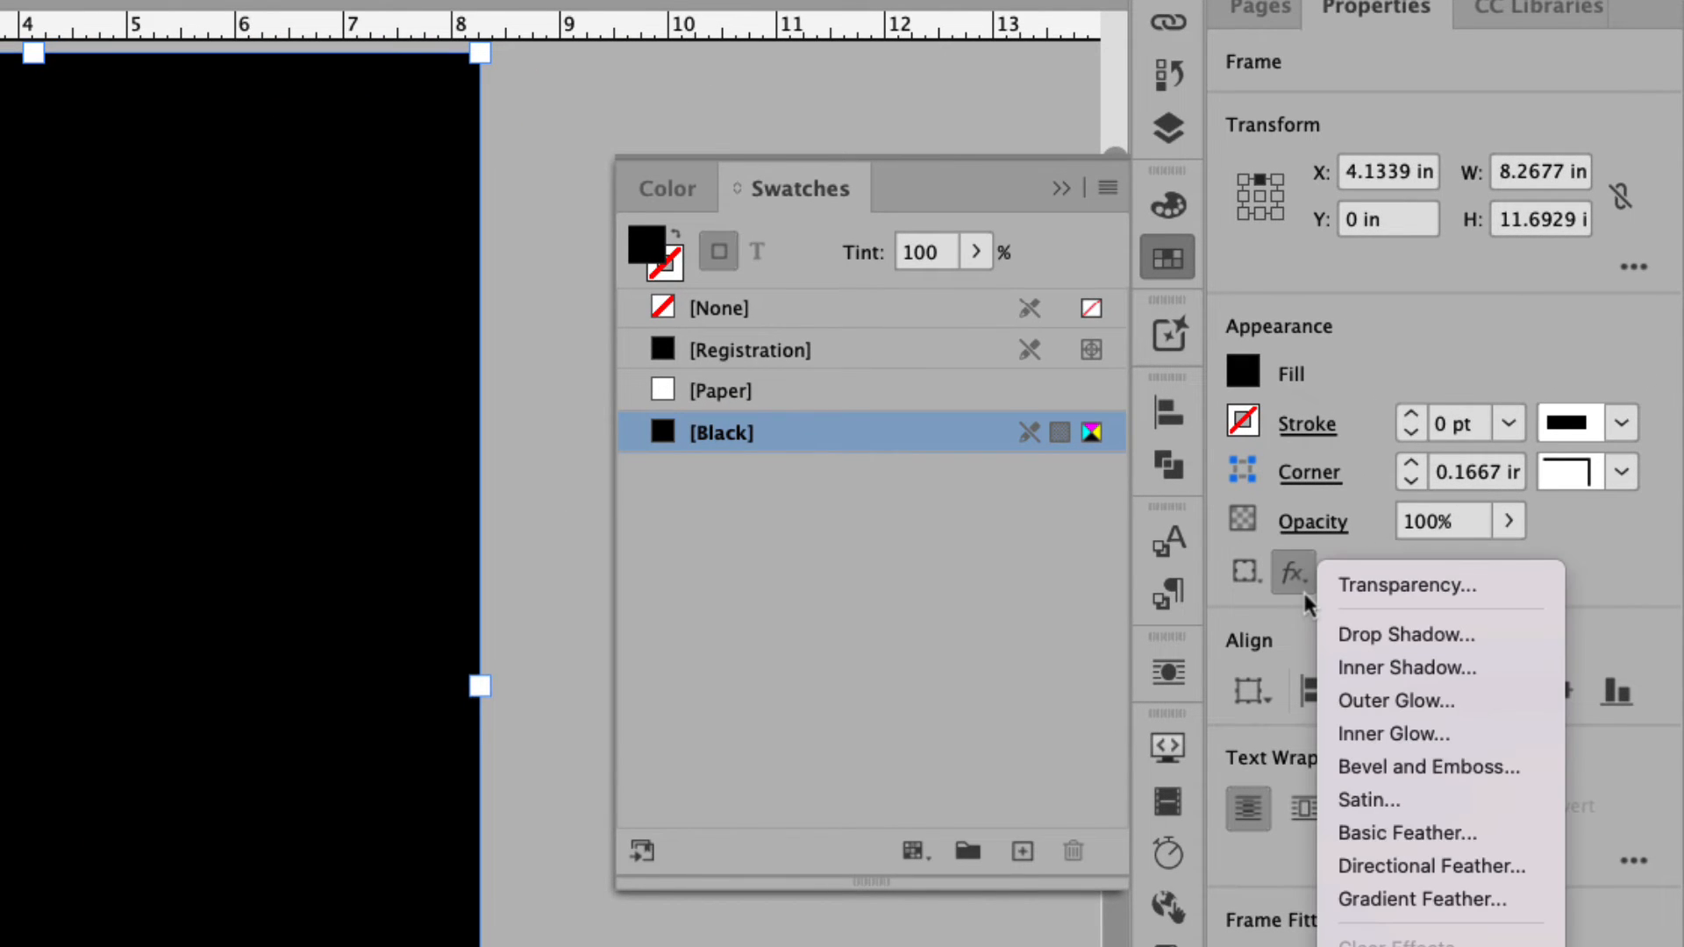
left_click(1482, 901)
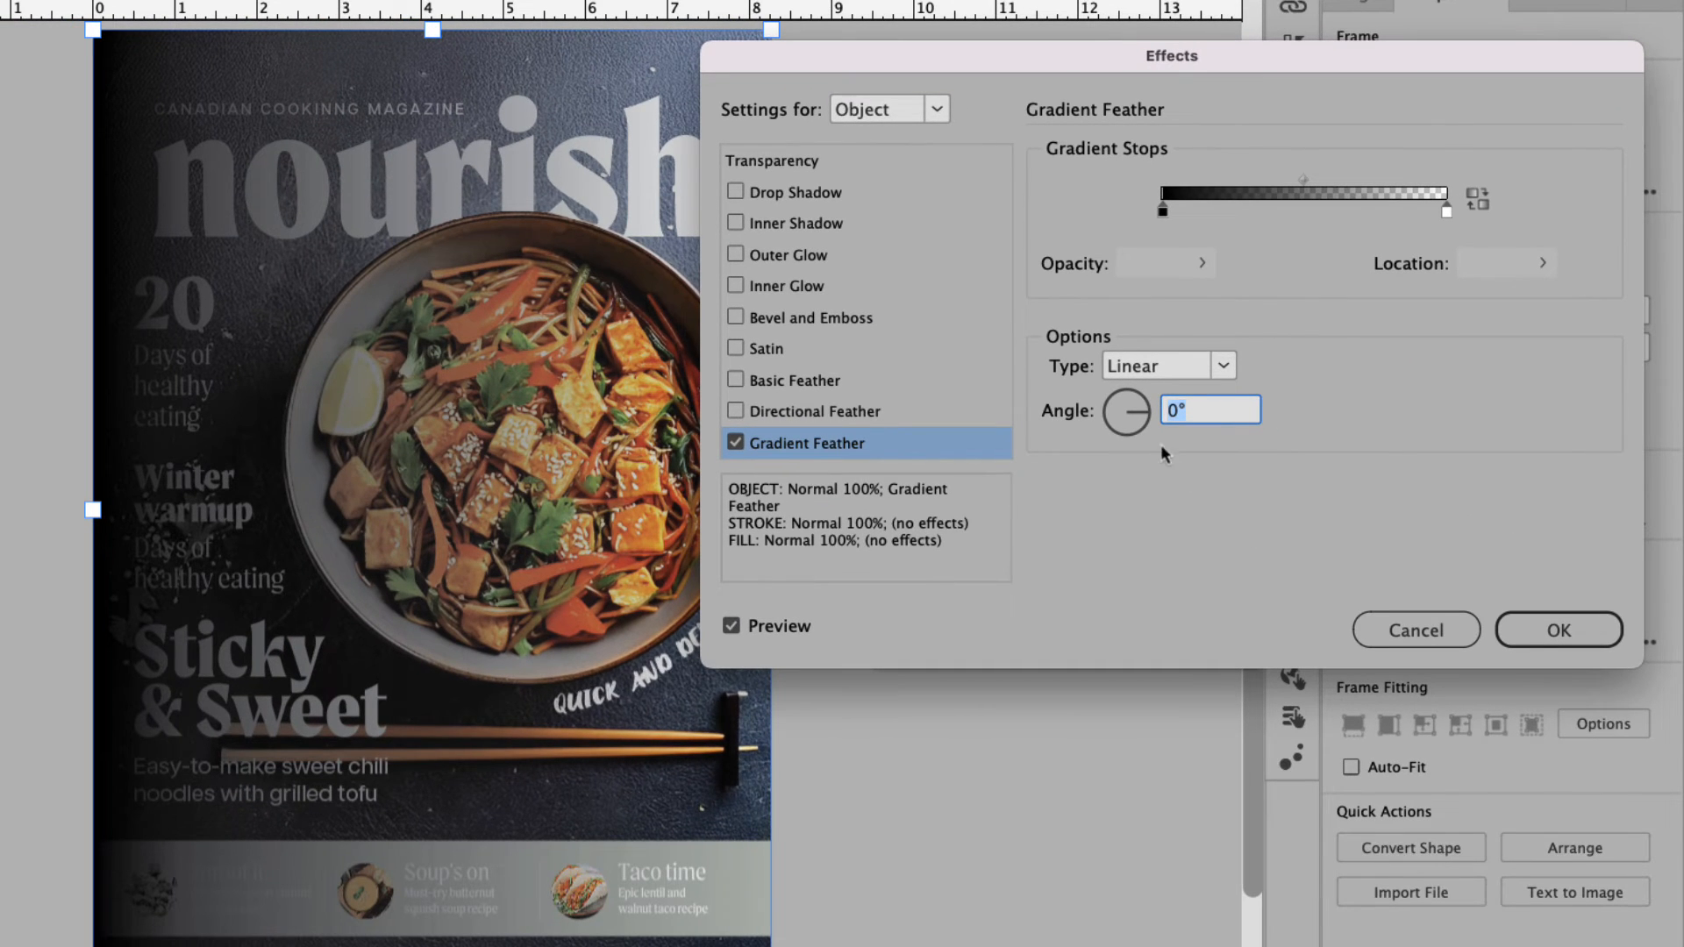
type("18")
left_click_drag(1134, 409, 1128, 405)
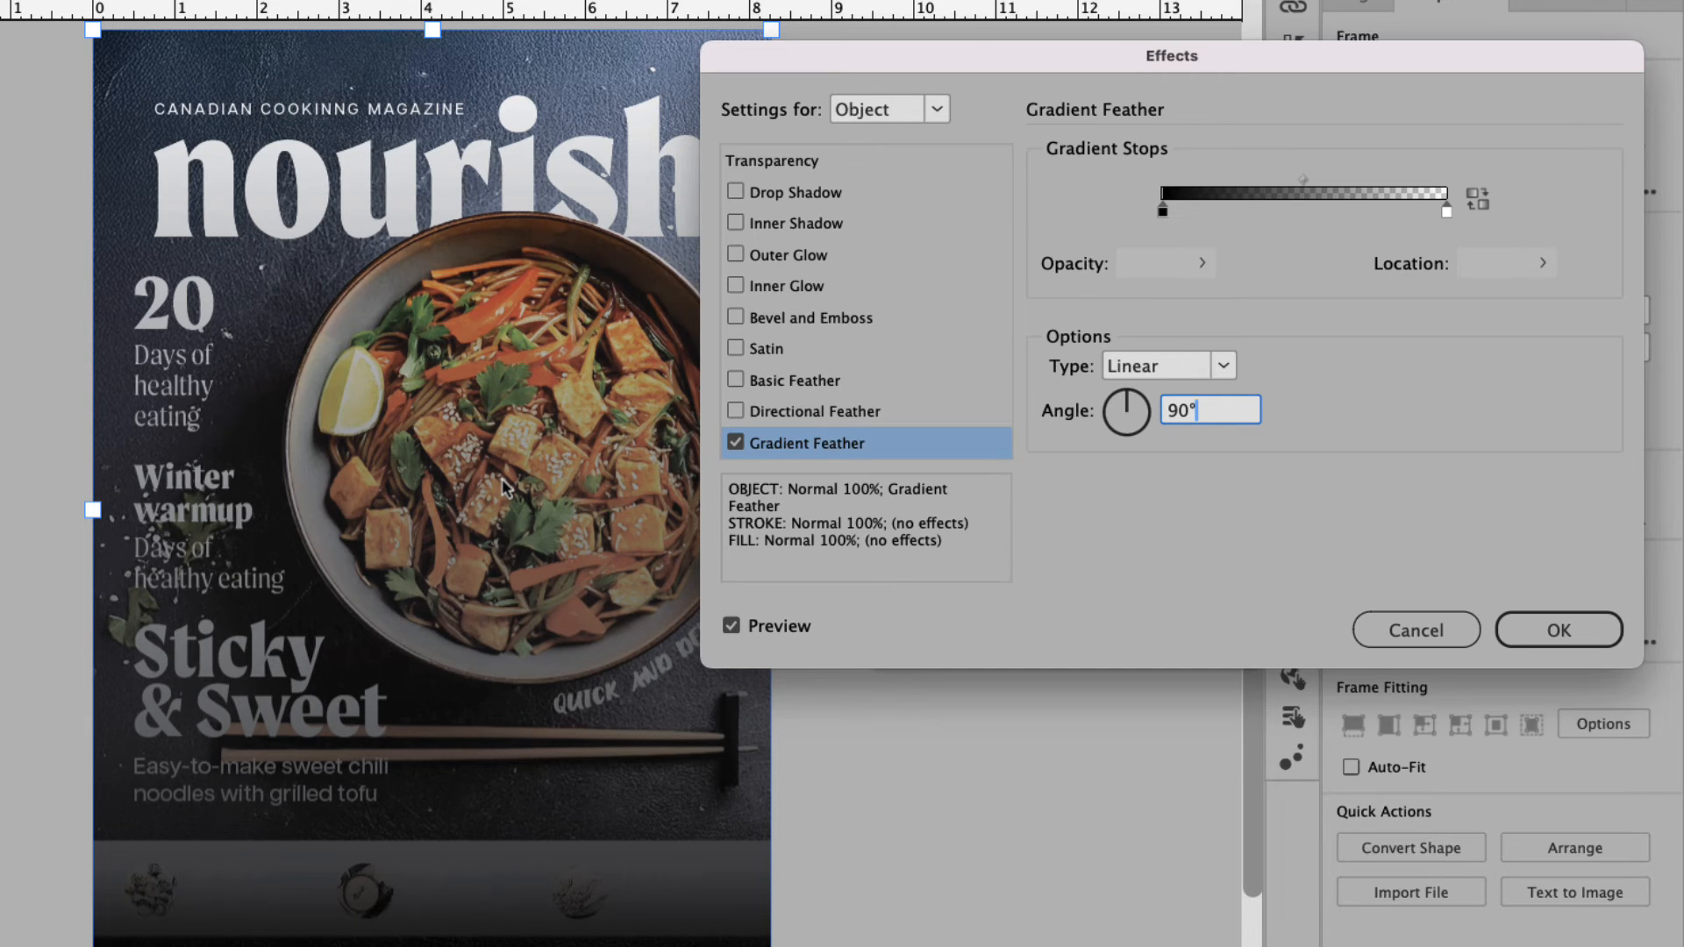
Step: Move the gradient feather's opaque stop to about 35.5% and its midpoint to about 56.6%, and apply the effect
left_click(1163, 211)
left_click_drag(1164, 217, 1271, 218)
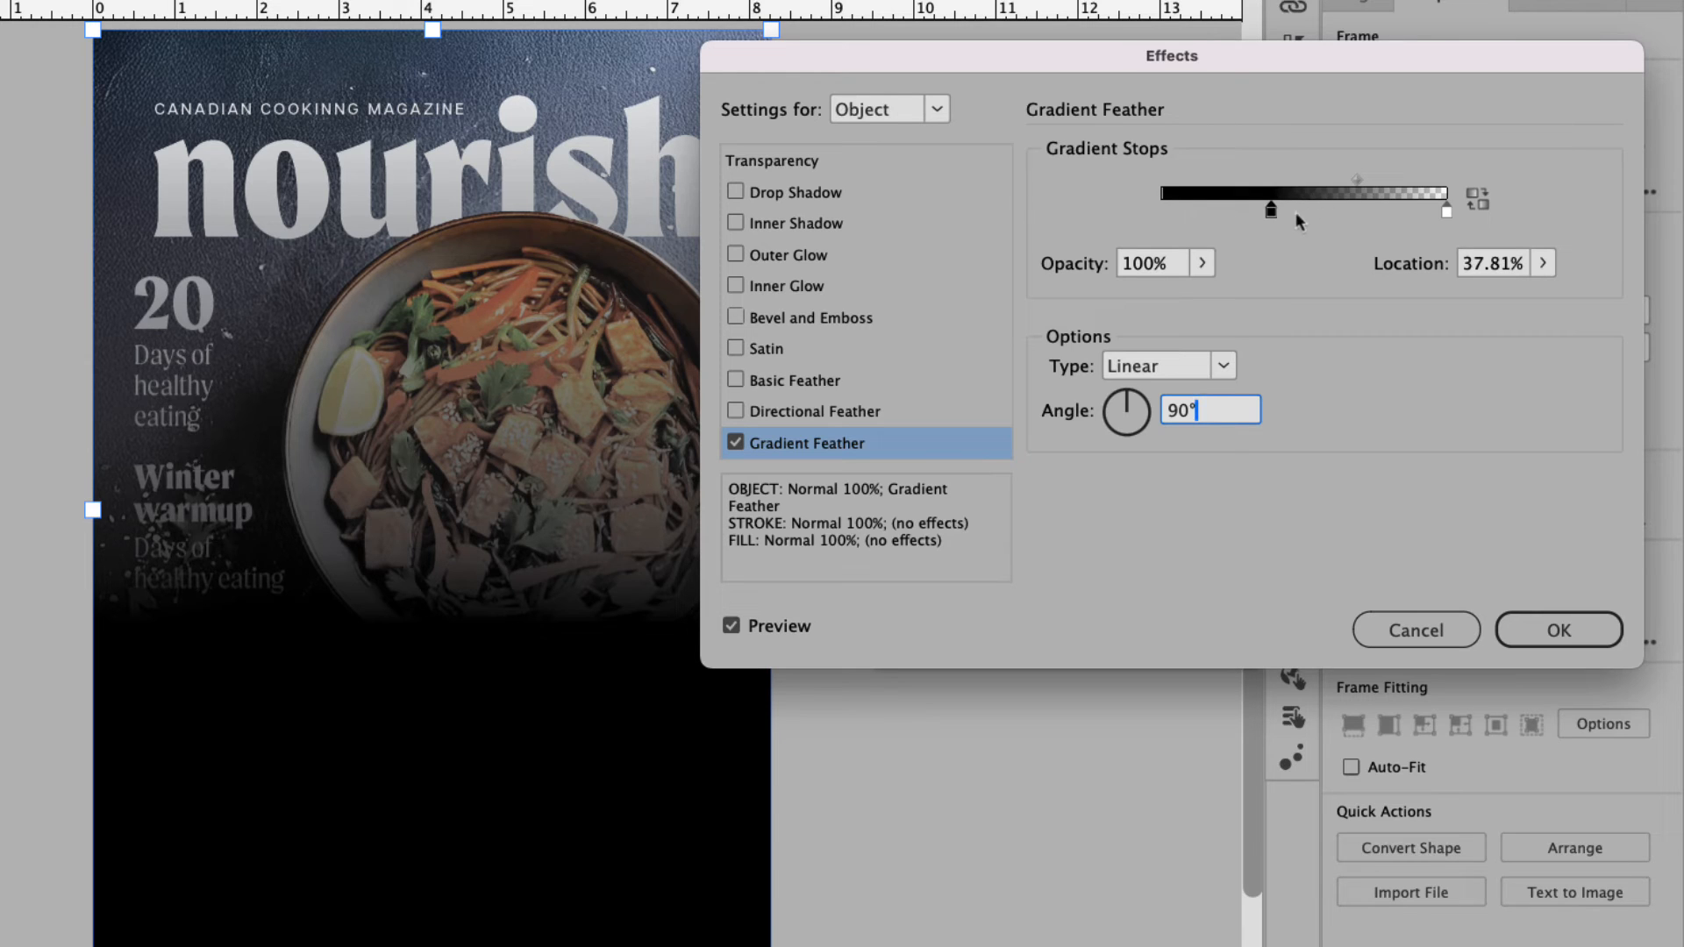
left_click_drag(1270, 215, 1269, 219)
left_click_drag(1360, 184, 1370, 182)
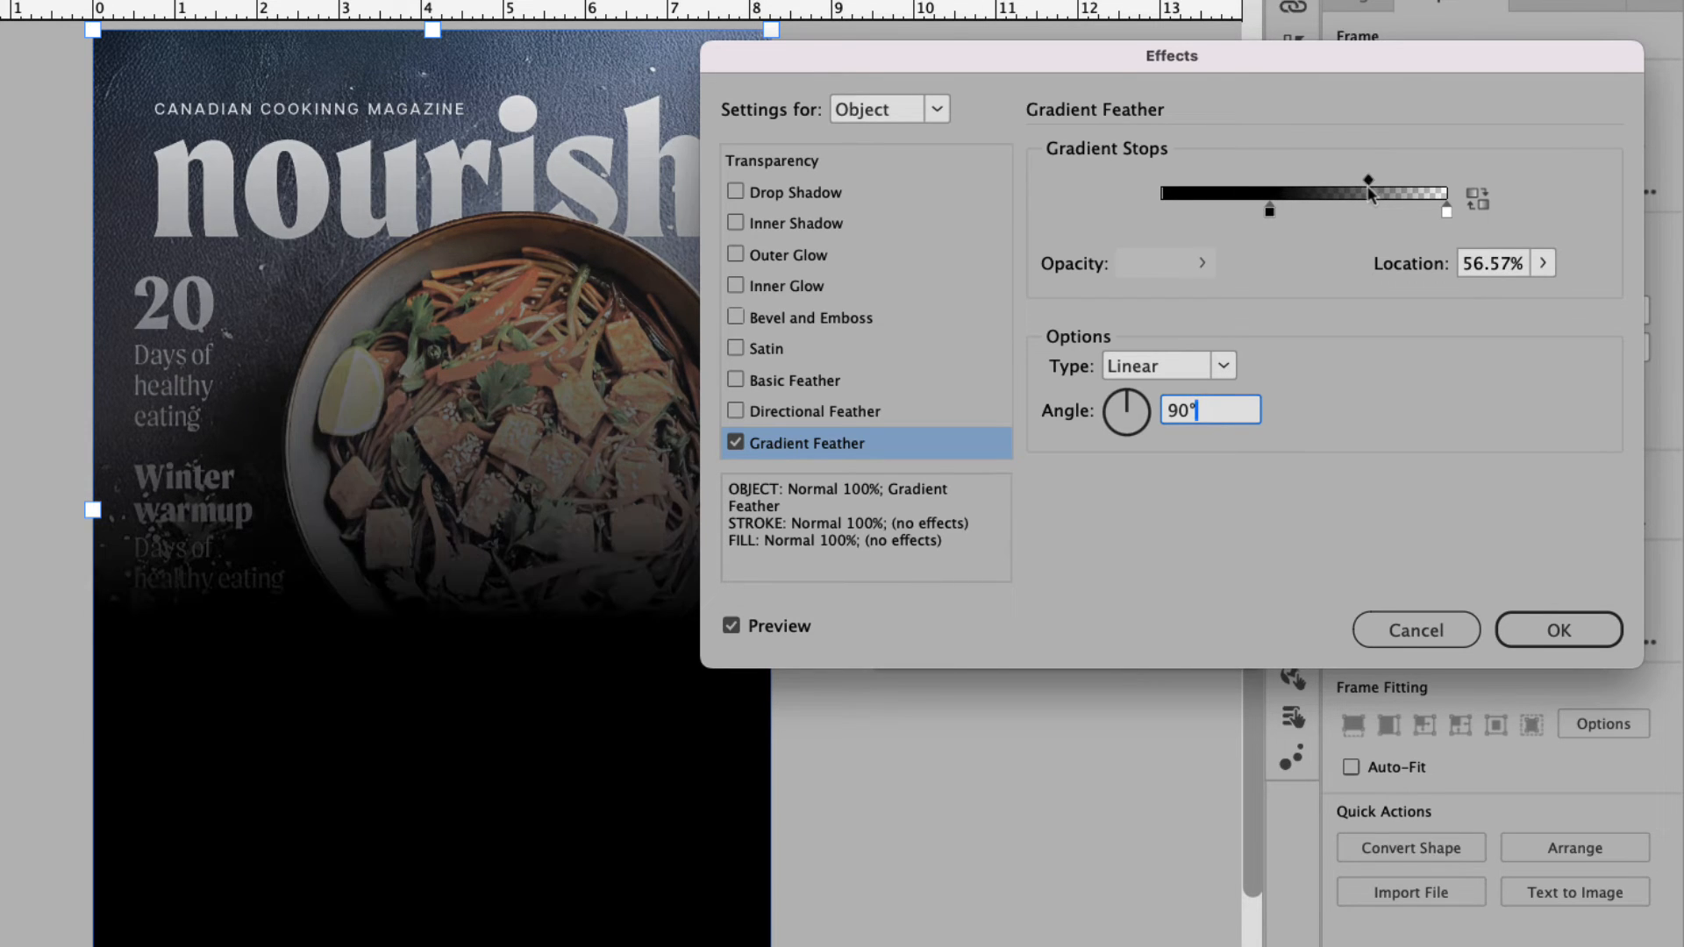
left_click_drag(1272, 212, 1264, 214)
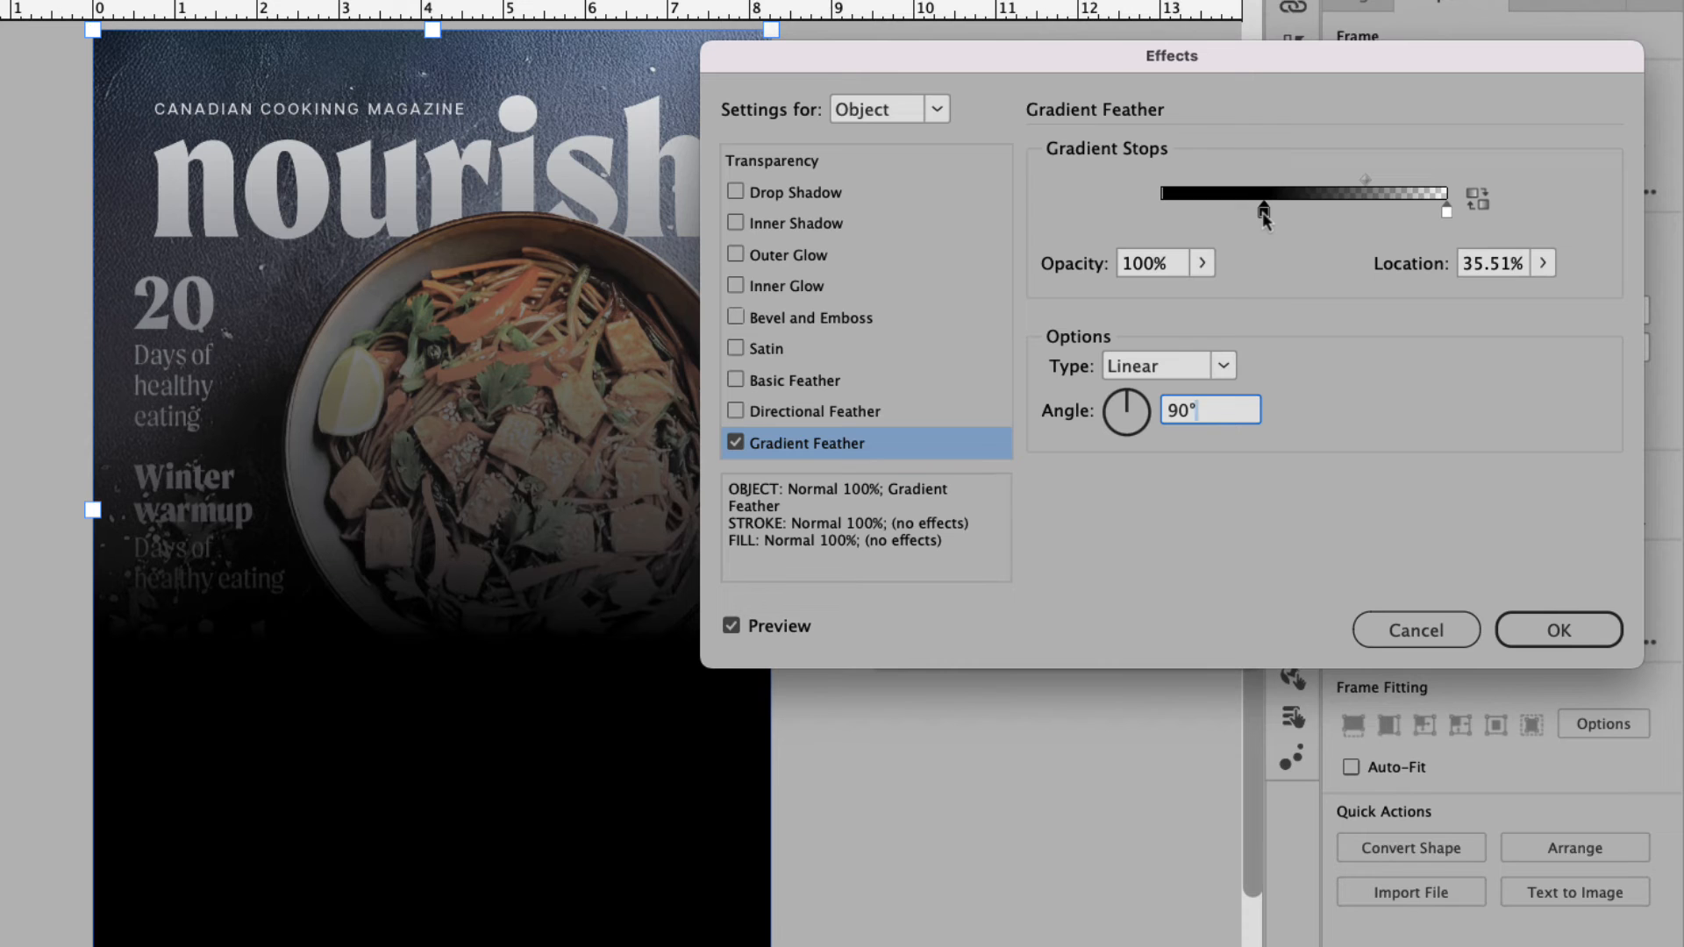
left_click(1512, 628)
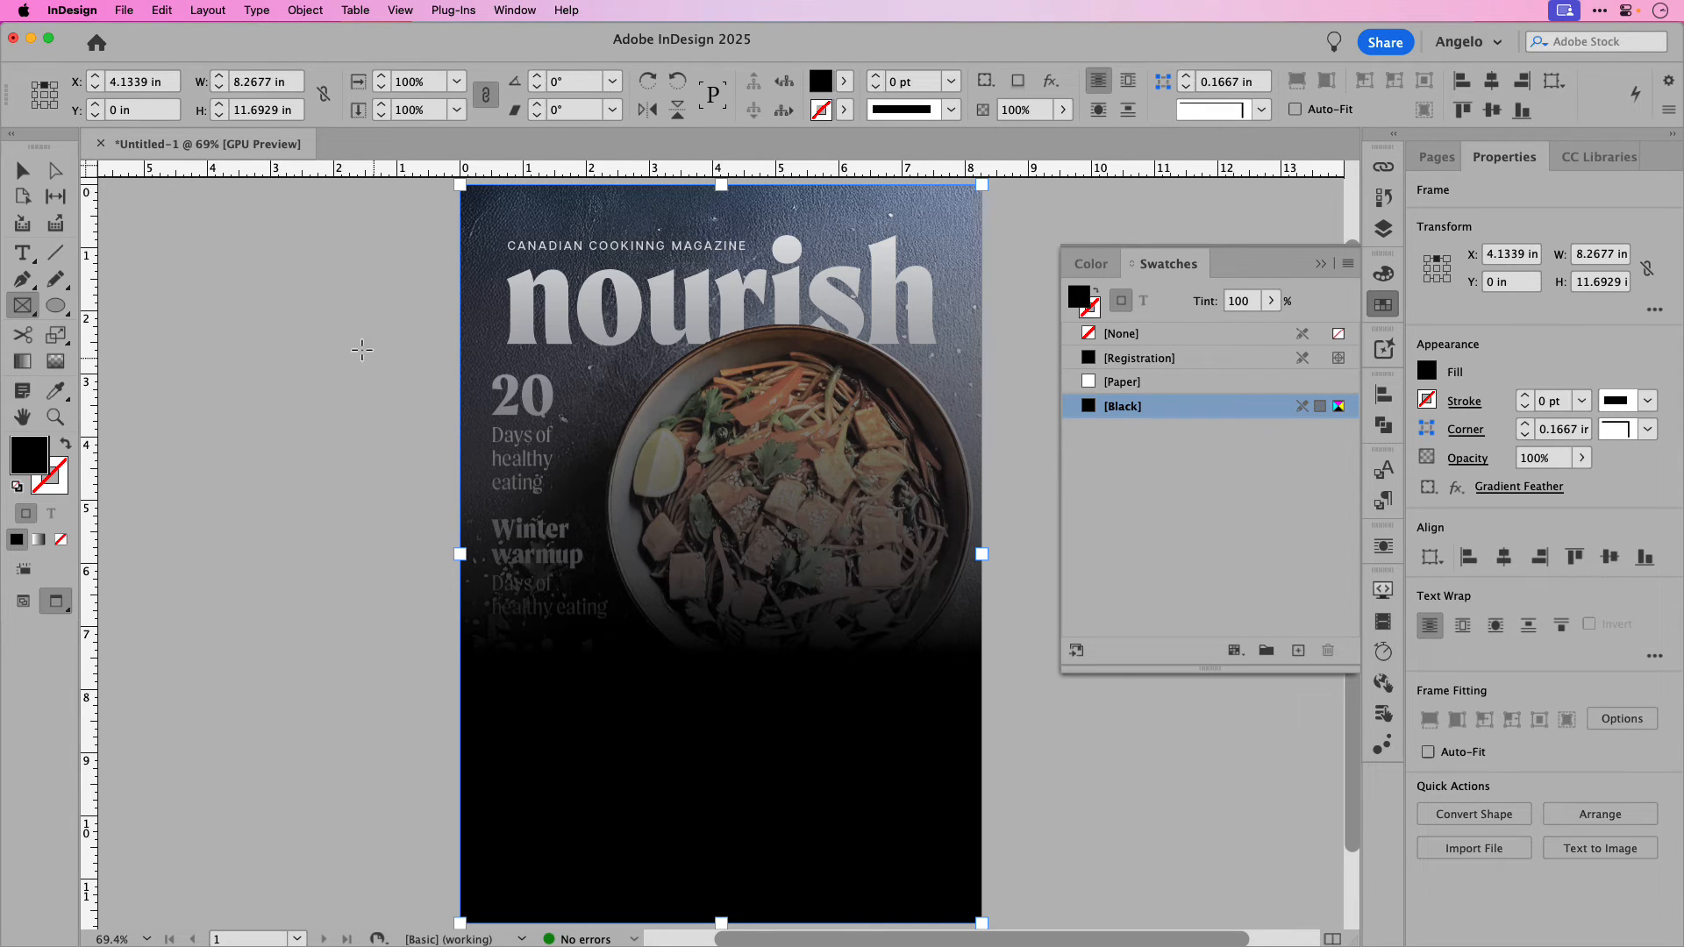
Step: Send the feathered black frame backward behind the bowl and all cover text, and reduce its opacity to 70%
left_click(26, 180)
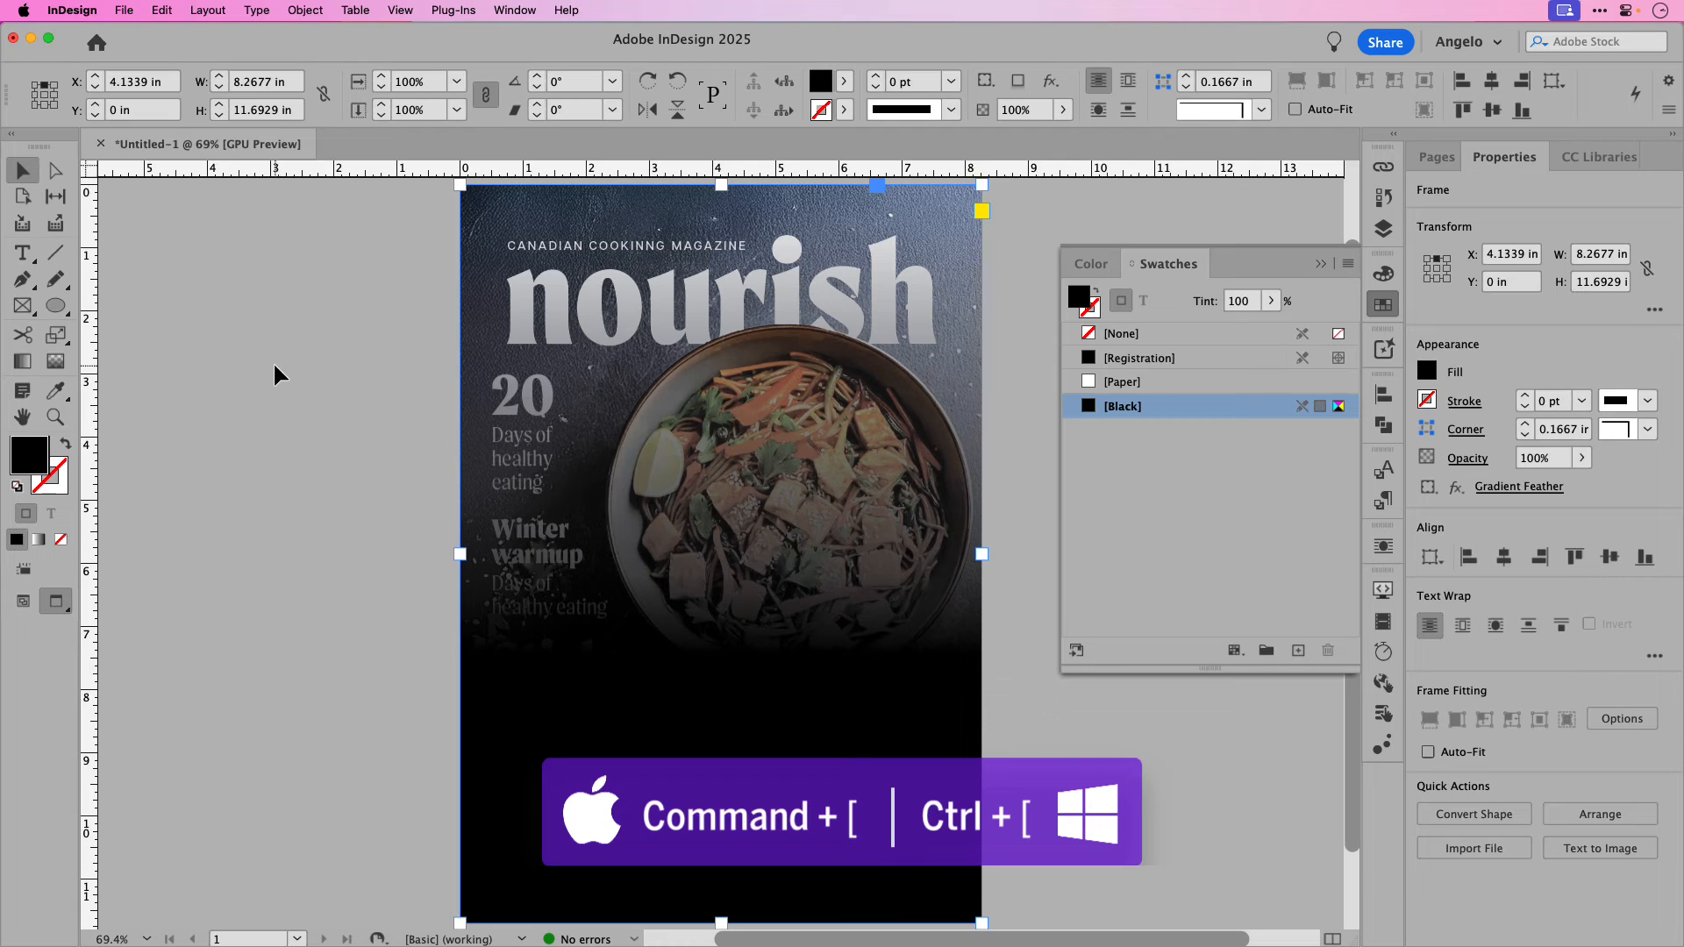
key("super+bracketleft")
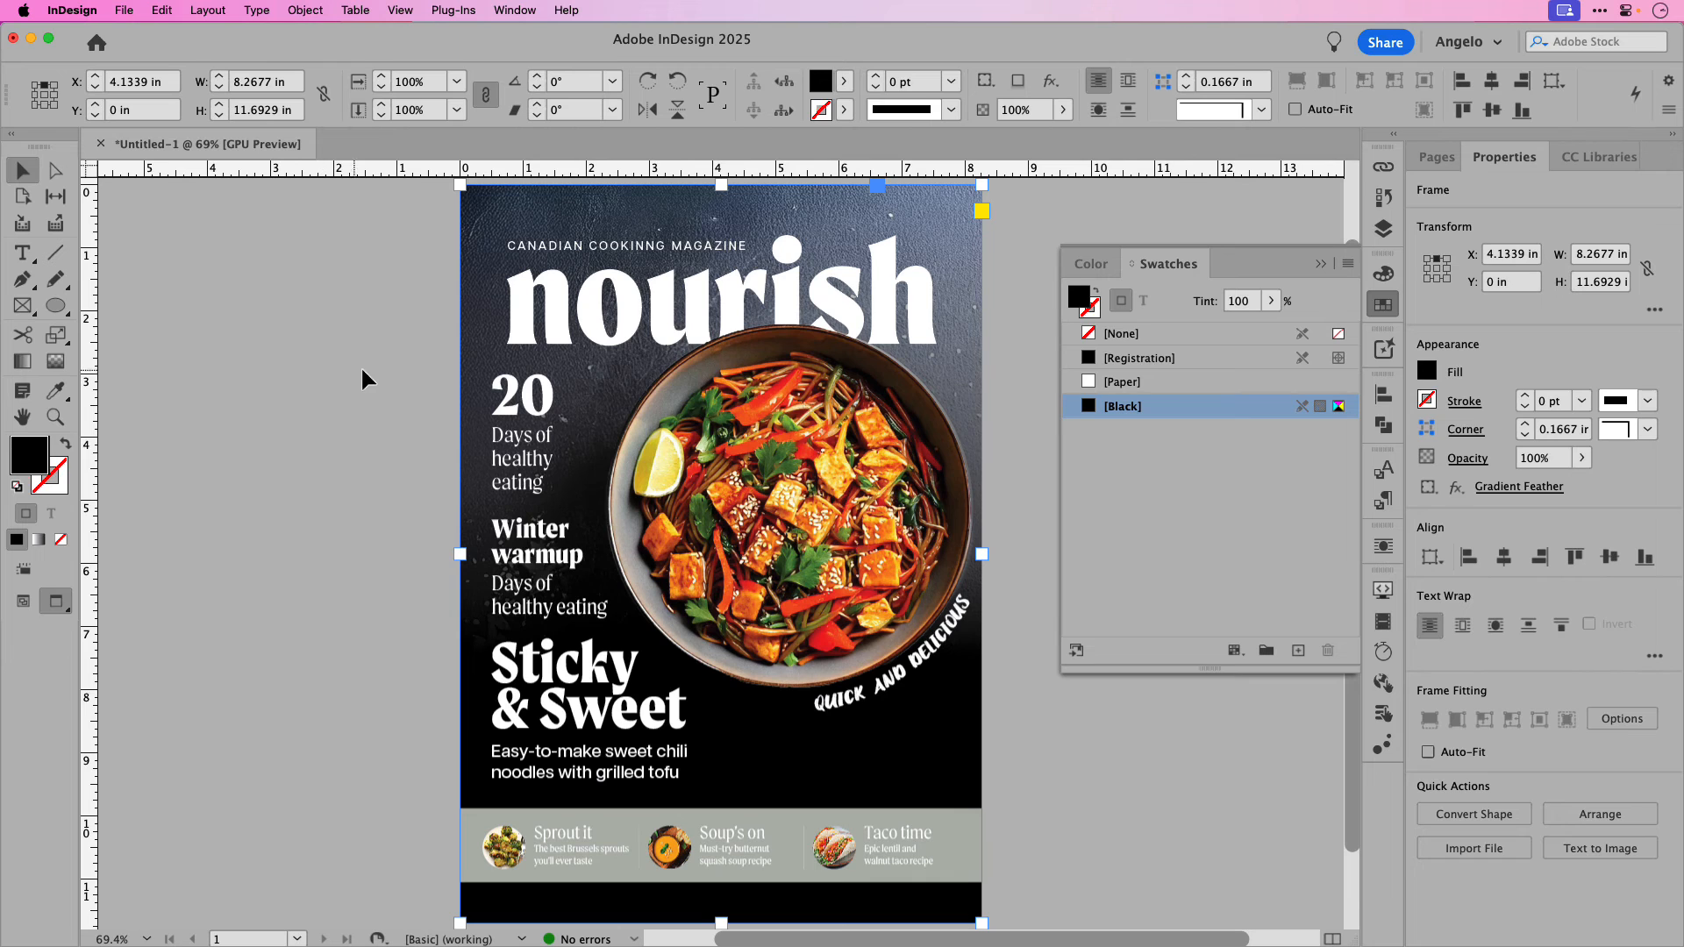
left_click(1582, 459)
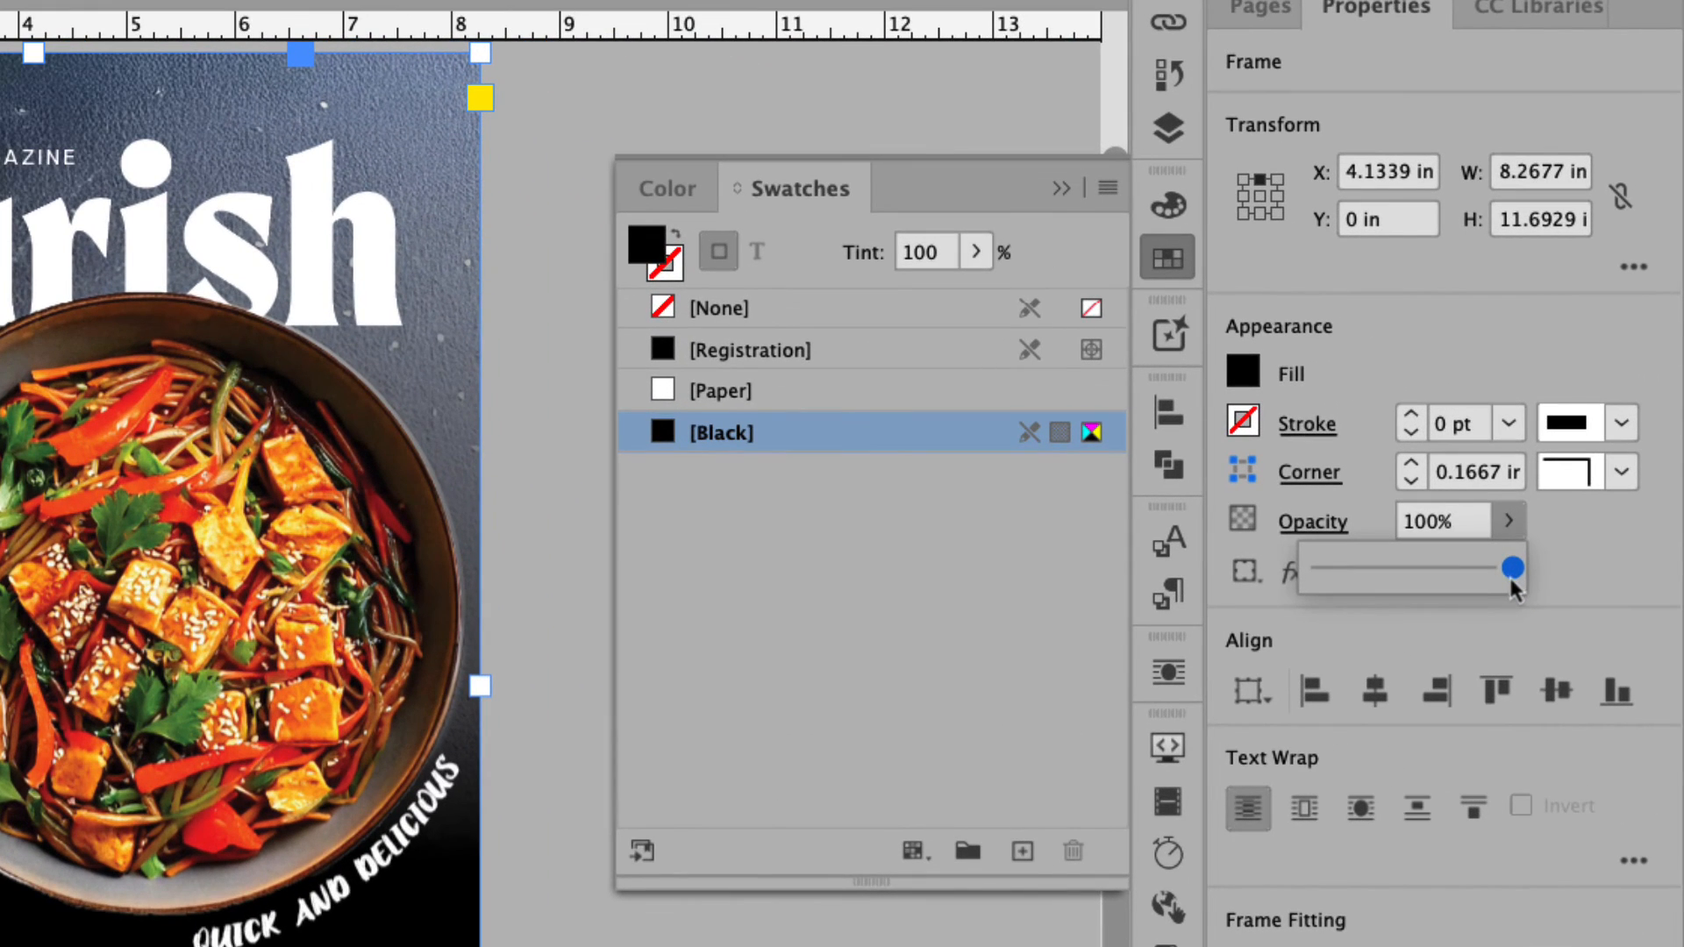
left_click_drag(1513, 586, 1445, 584)
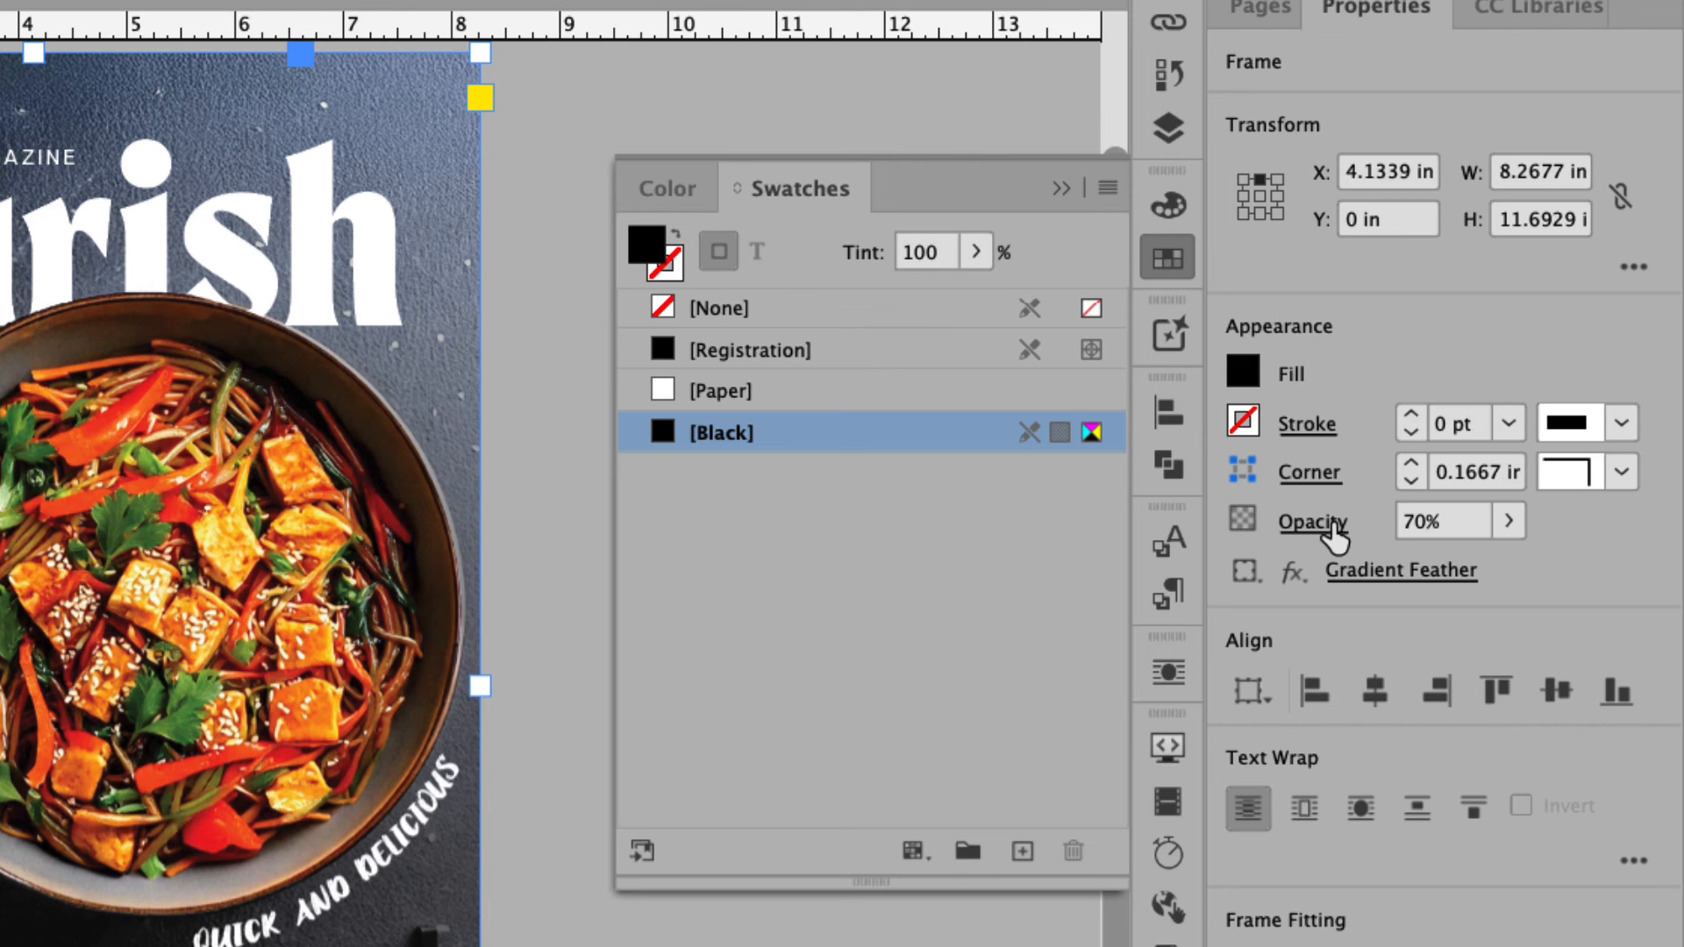
Step: Set the feathered black frame's blend mode to Multiply and its opacity to 50%
left_click(1316, 523)
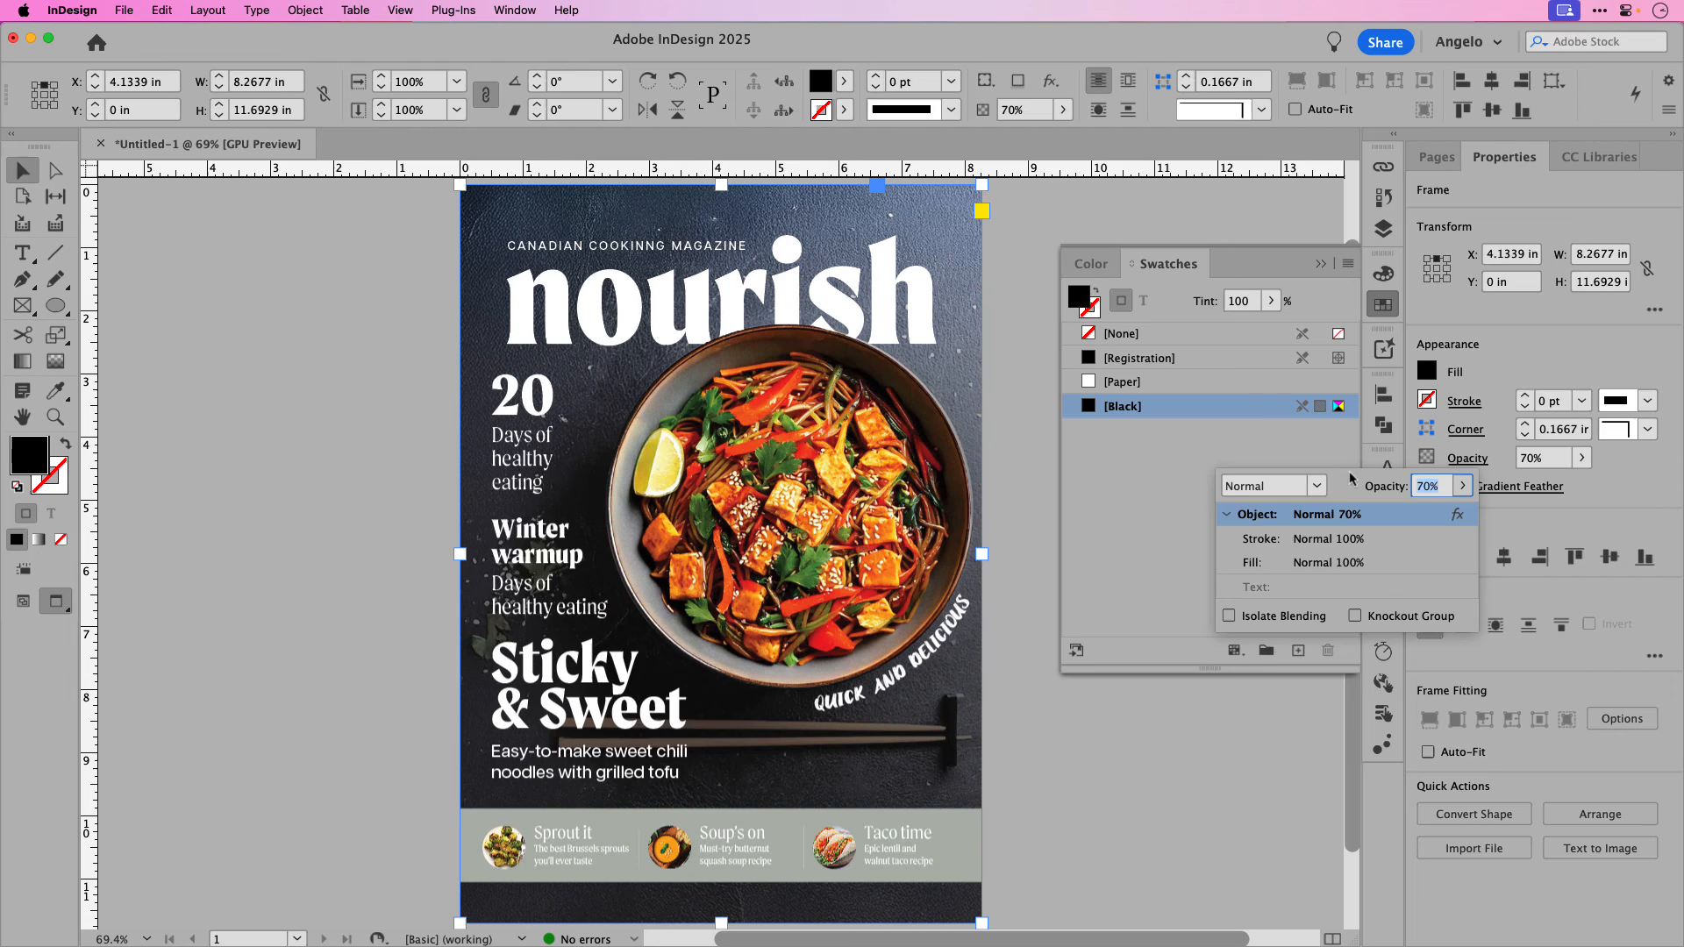
left_click(1316, 485)
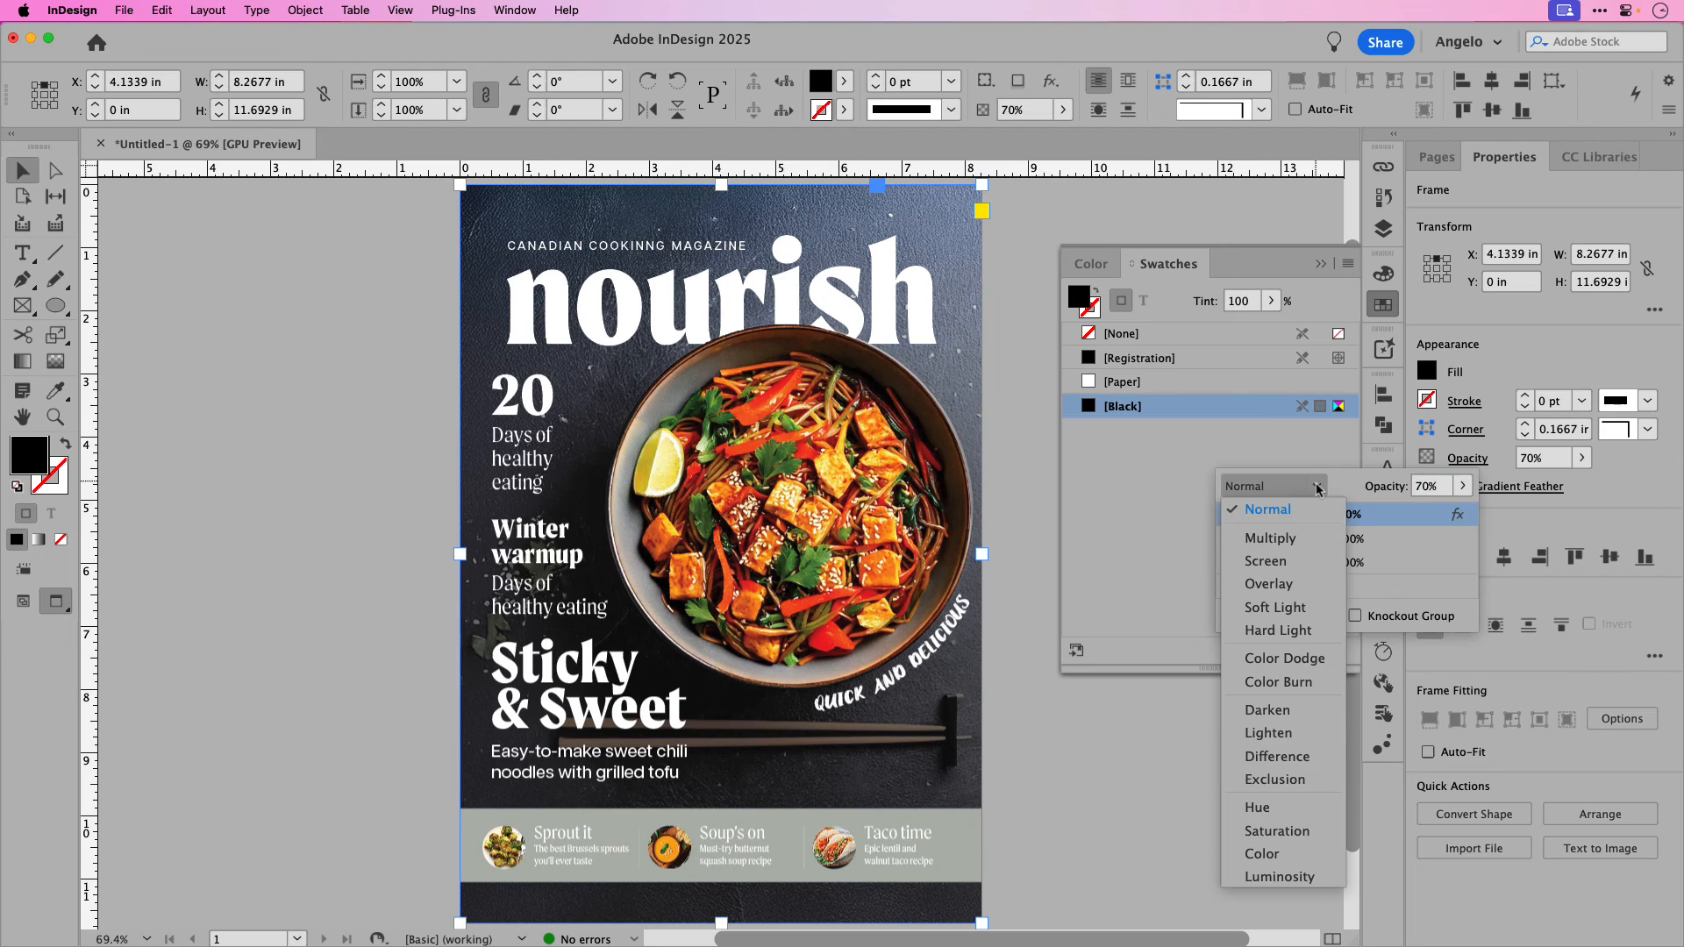
left_click(1316, 539)
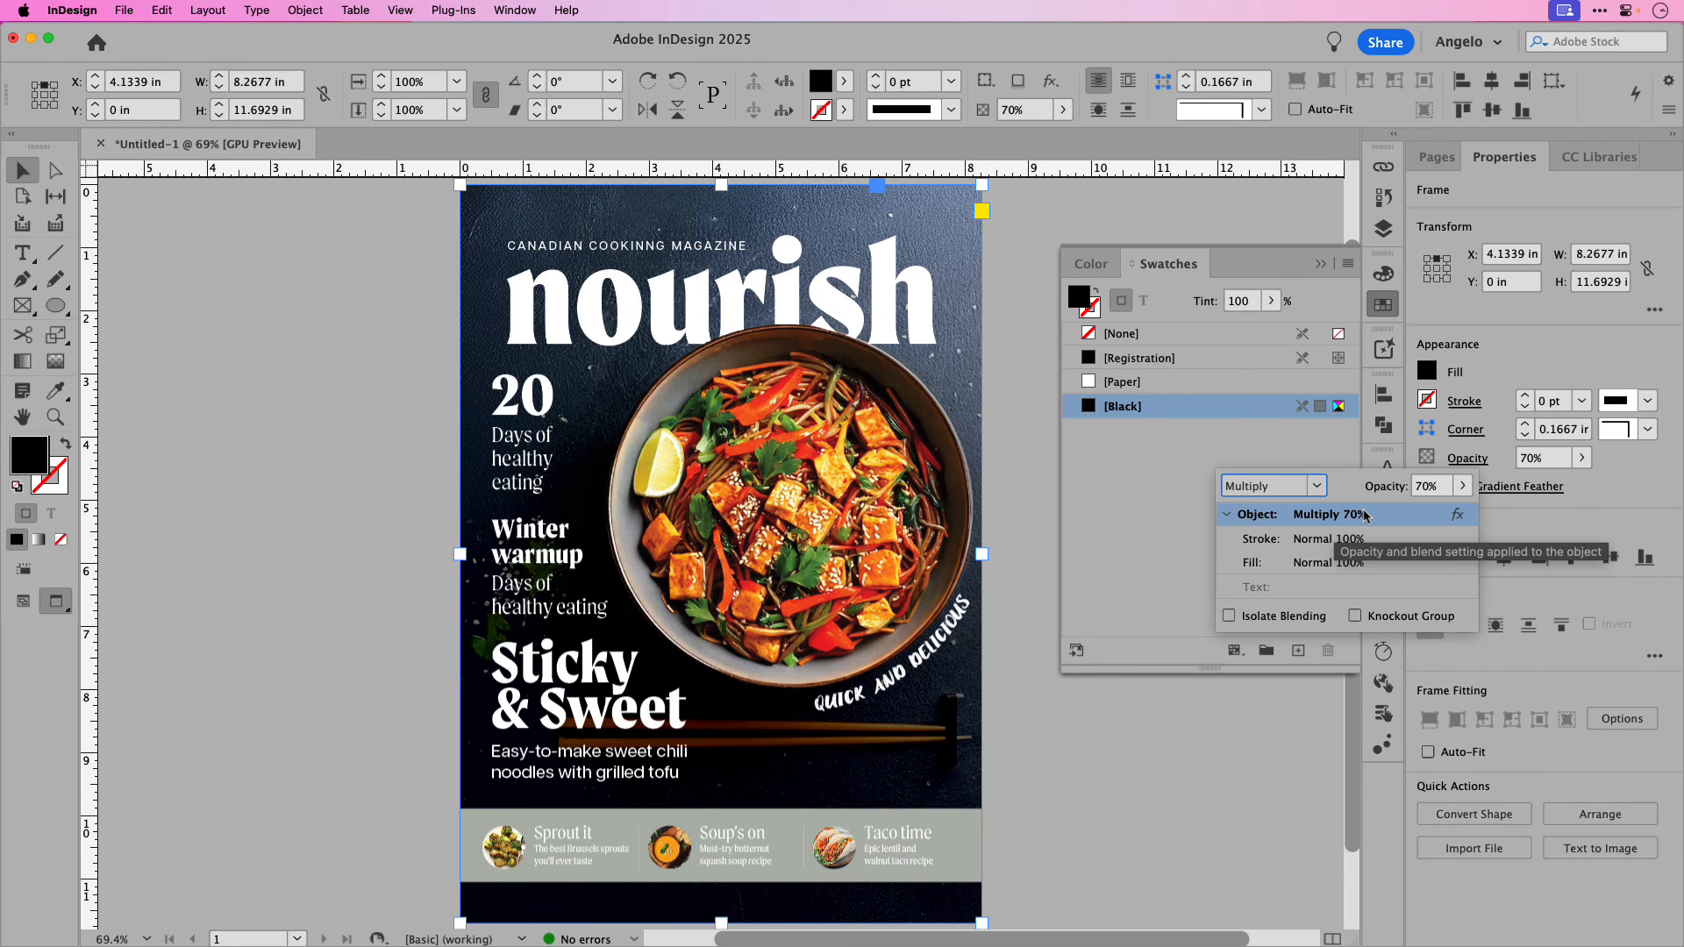
left_click(1462, 486)
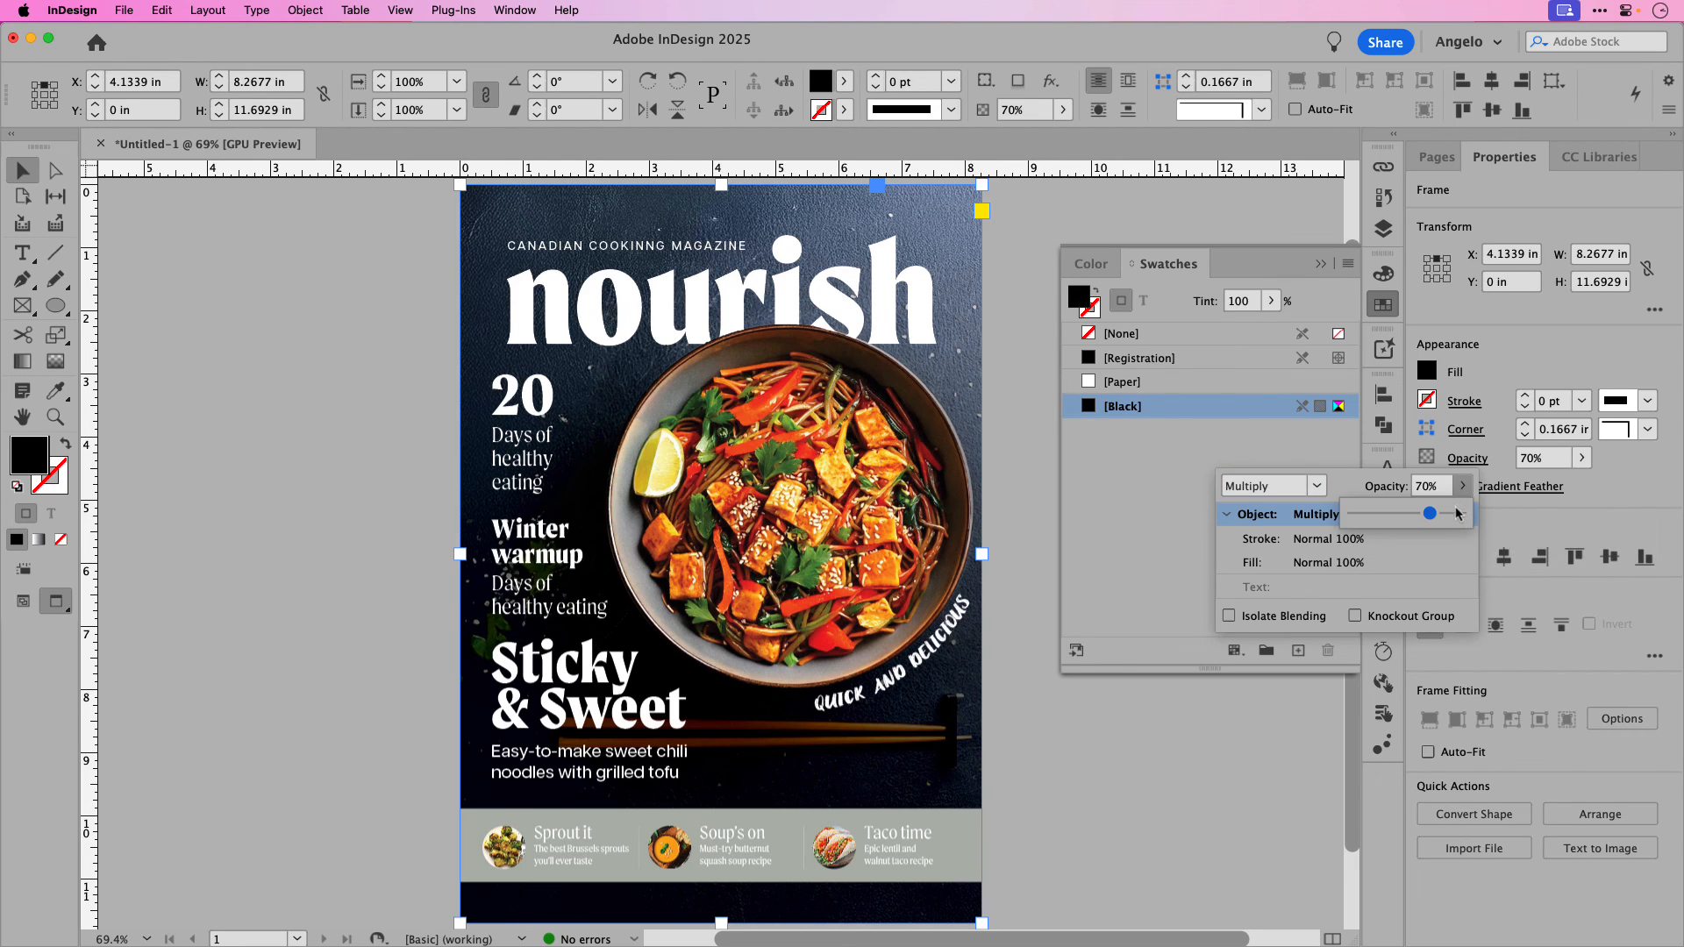
left_click_drag(1434, 518, 1408, 519)
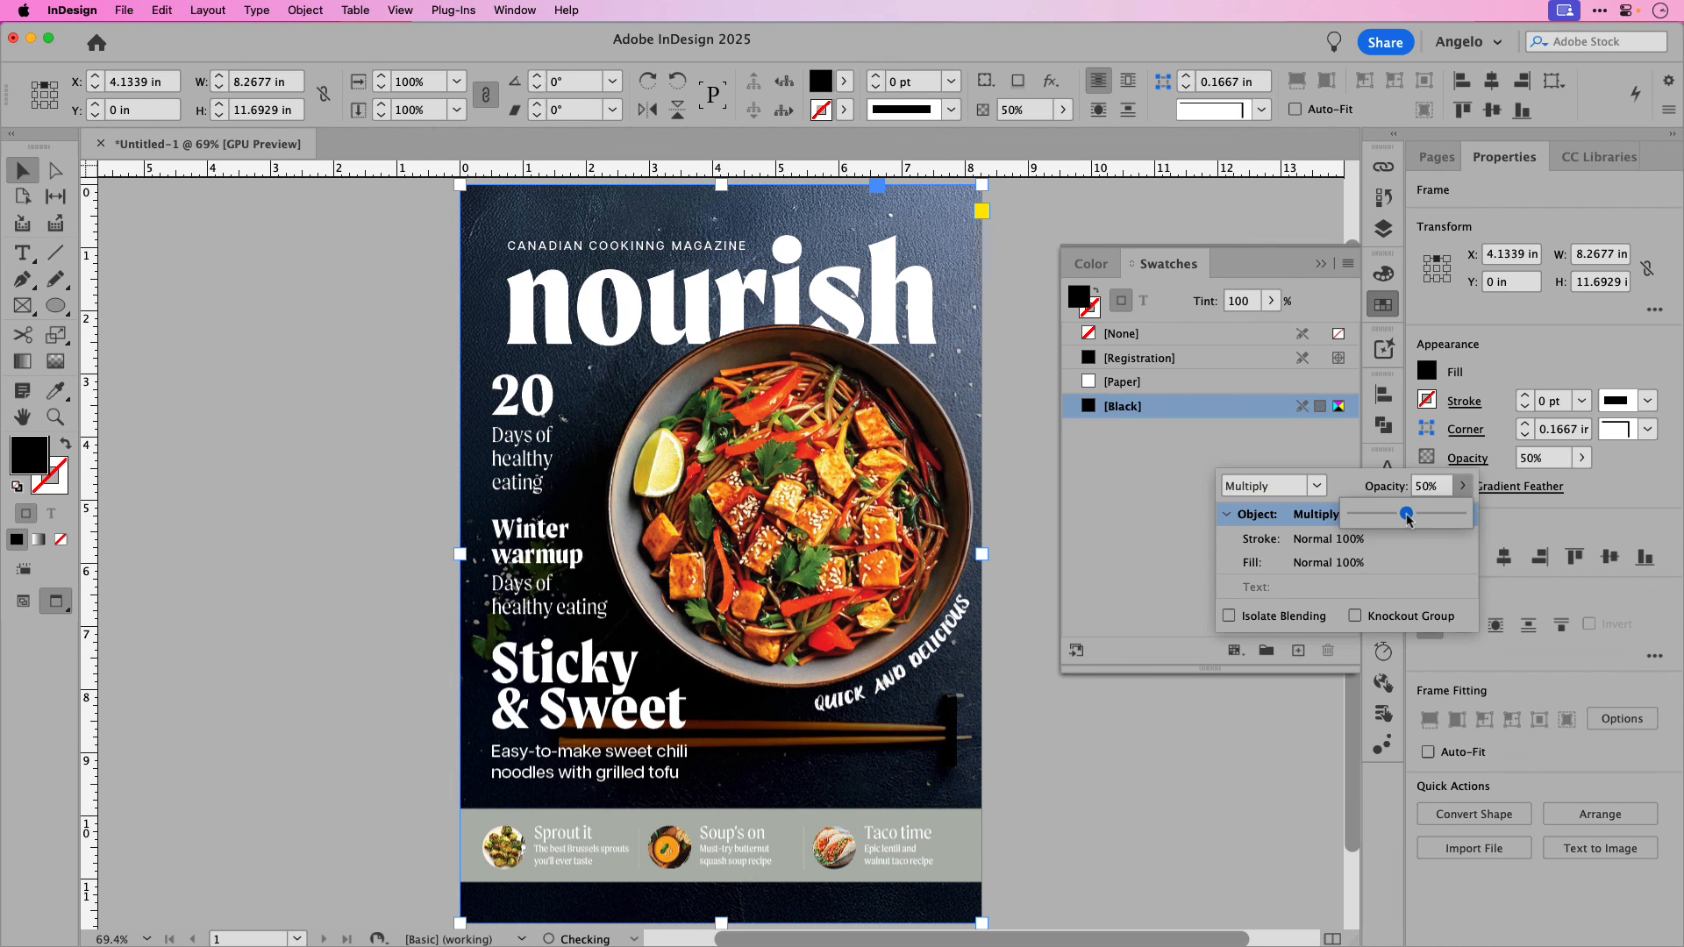
left_click(1027, 442)
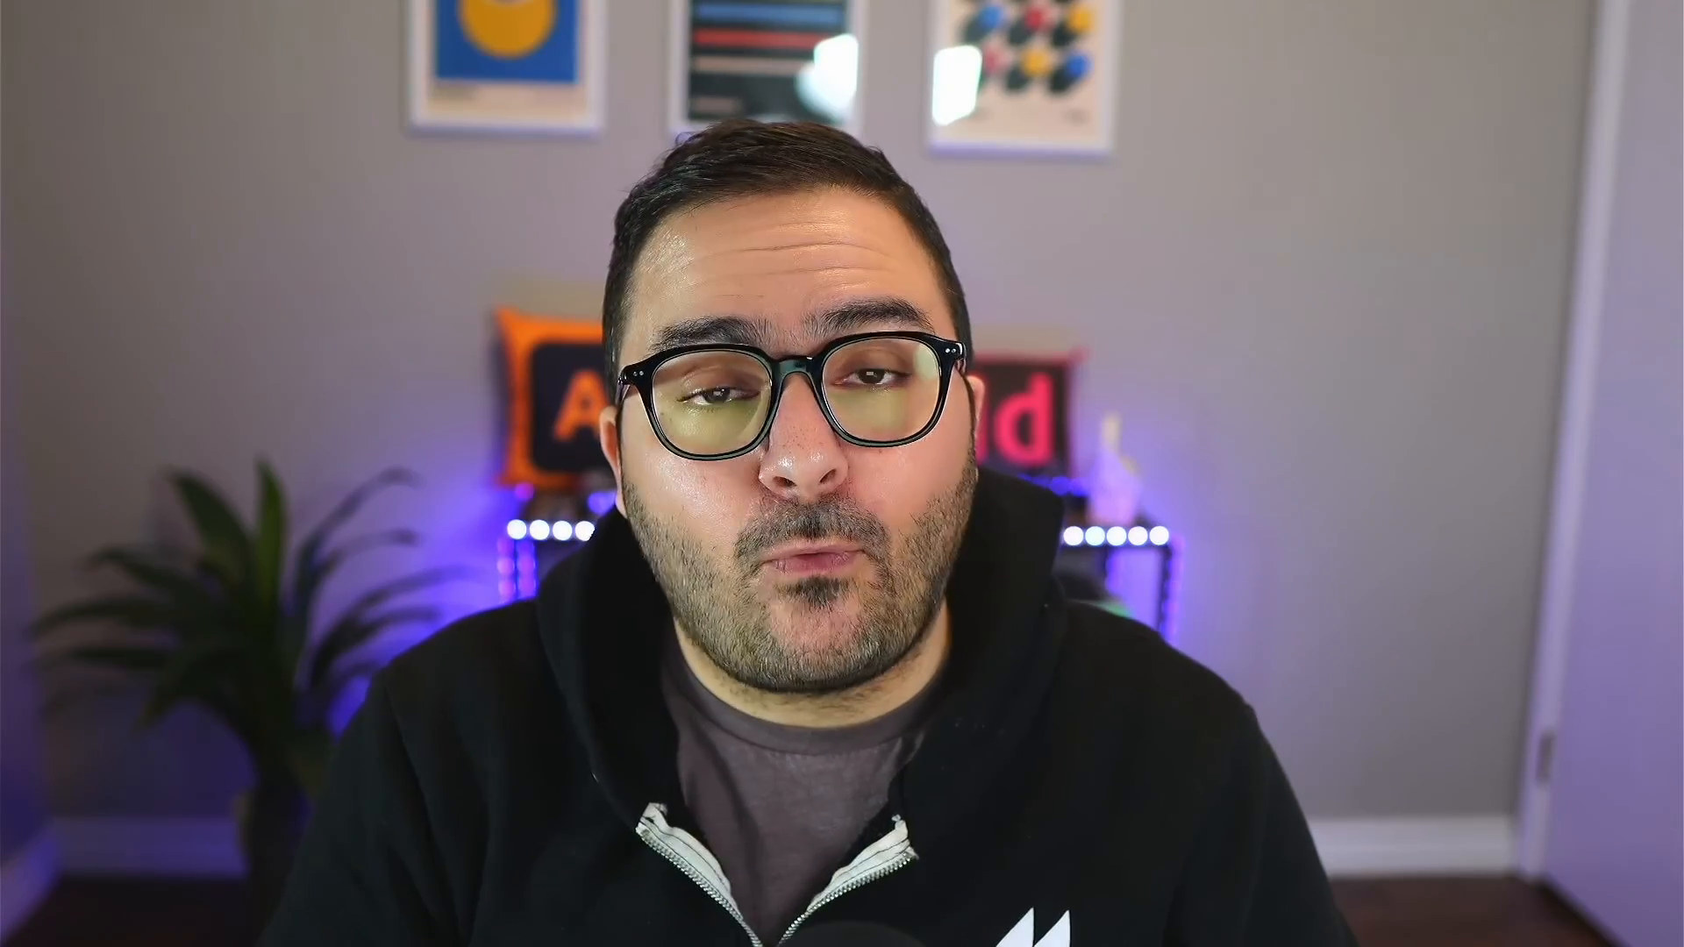